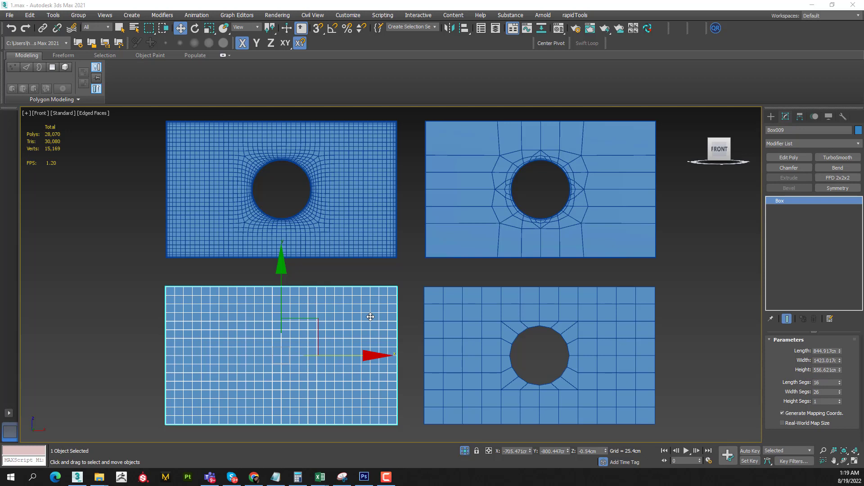
# Add an Edit Poly modifier above the Box base of Box009
pyautogui.moveTo(370, 317); pyautogui.dragTo(369, 314, button='middle')
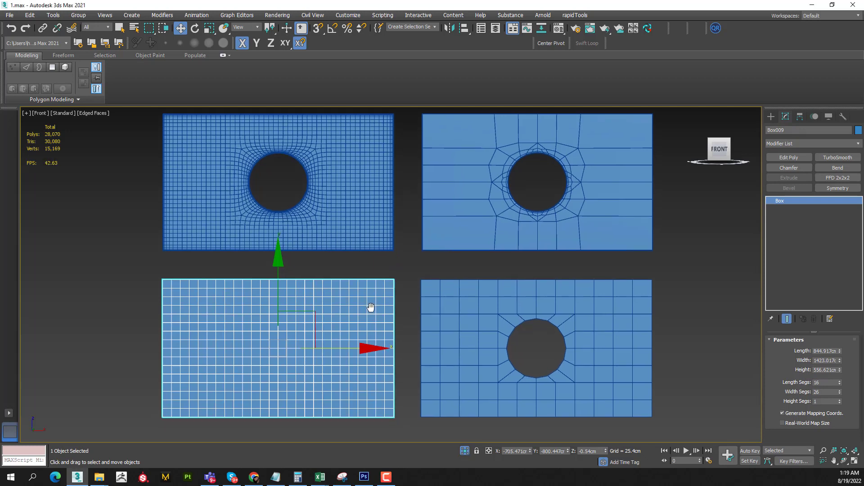
pyautogui.click(786, 158)
pyautogui.moveTo(417, 286); pyautogui.dragTo(414, 283, button='middle')
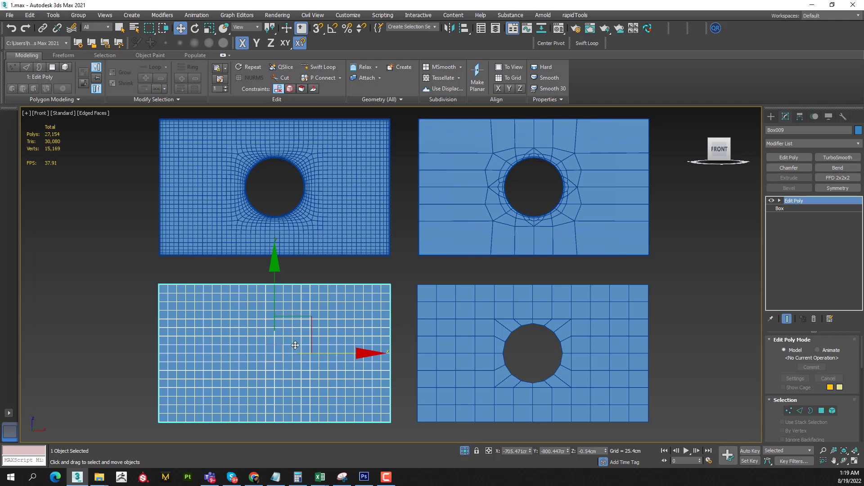
# Review the Box base parameters of the 16-by-26-segment plate
pyautogui.click(794, 209)
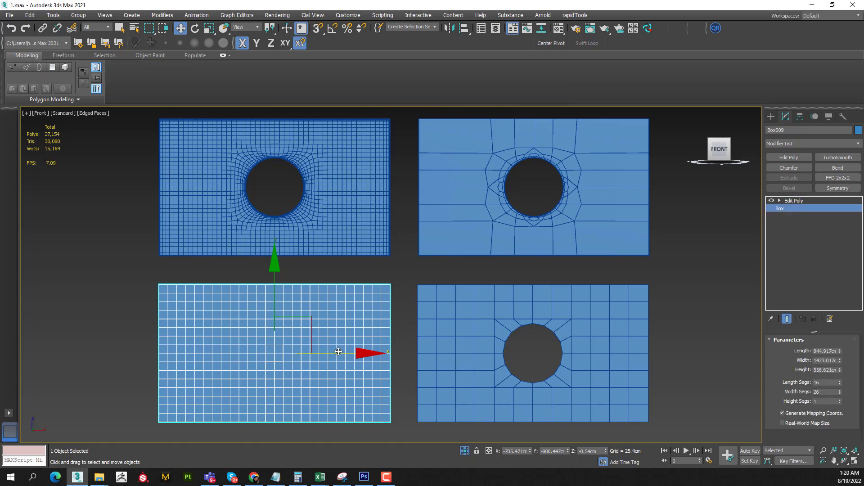
pyautogui.scroll(2, 342, 347)
pyautogui.scroll(1, 359, 335)
pyautogui.scroll(1, 357, 311)
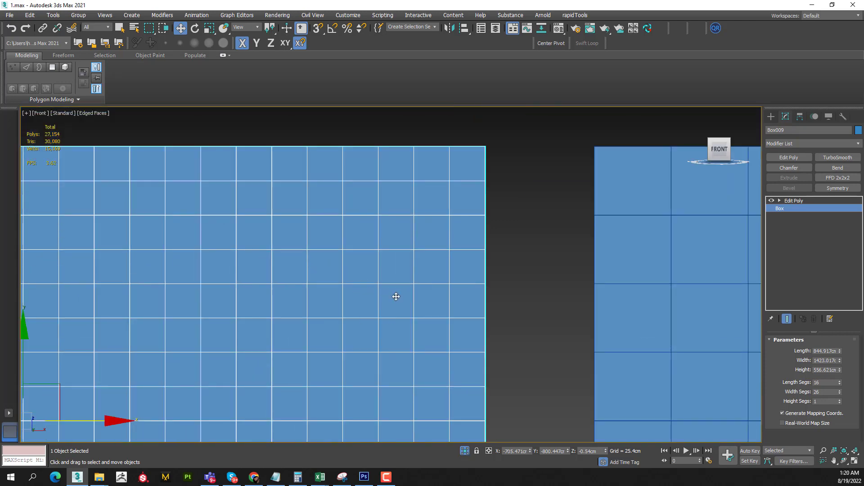
pyautogui.scroll(-2, 396, 295)
pyautogui.scroll(-2, 353, 301)
pyautogui.scroll(1, 333, 304)
pyautogui.scroll(1, 342, 310)
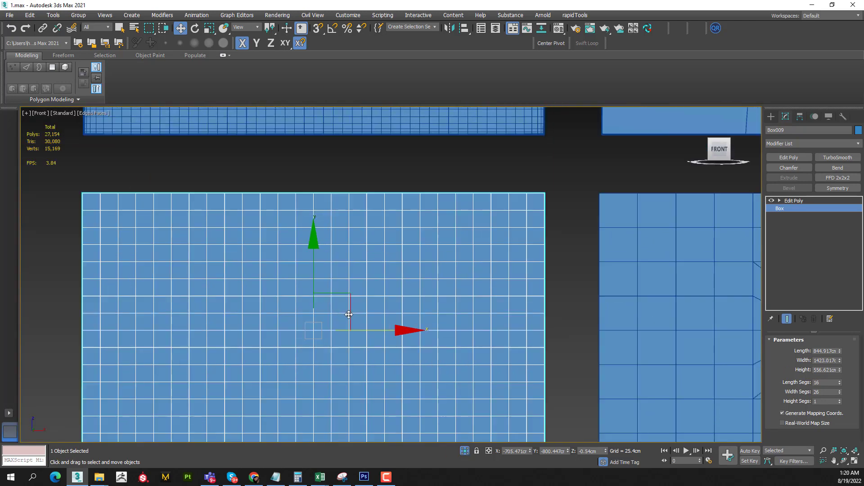
pyautogui.scroll(1, 342, 293)
pyautogui.scroll(-3, 451, 265)
# With Select Object, Ctrl-drag to select four 4×4 corner polygon blocks and a centre block
pyautogui.click(798, 199)
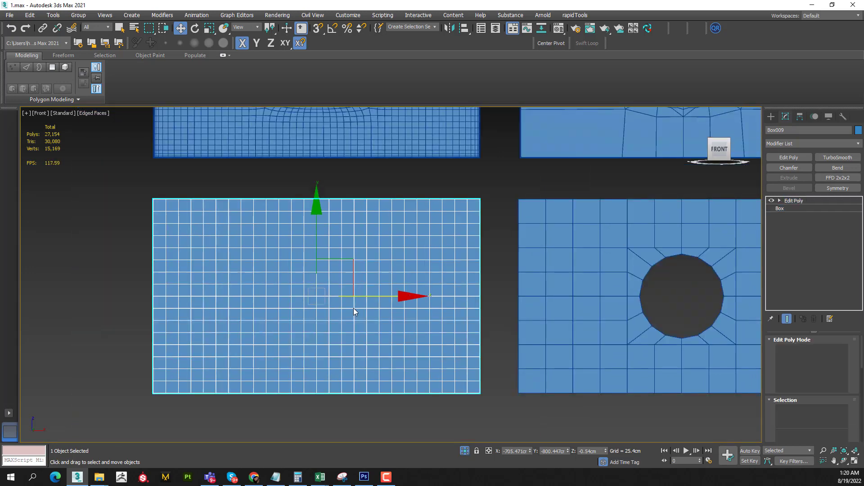
pyautogui.moveTo(311, 266); pyautogui.dragTo(312, 268, button='middle')
pyautogui.scroll(2, 377, 257)
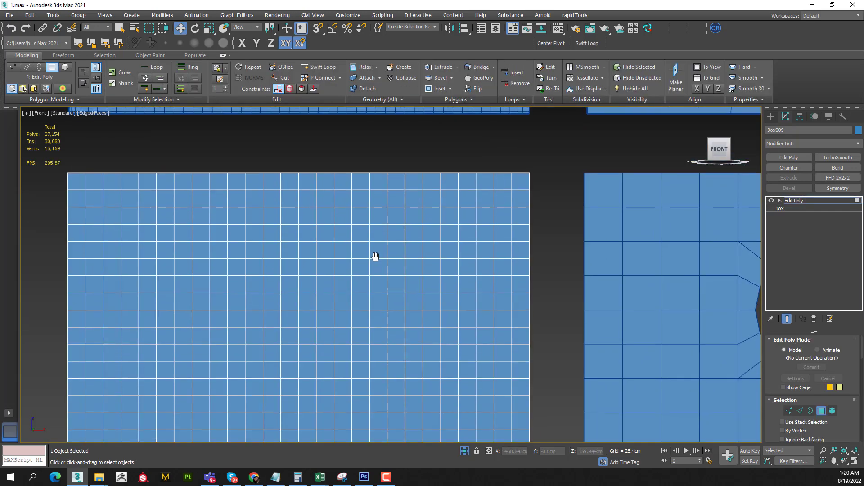
pyautogui.scroll(-2, 373, 250)
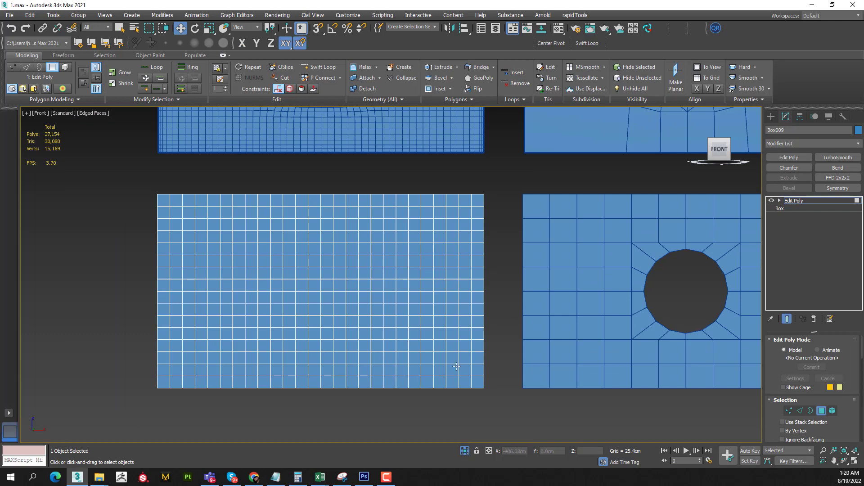
pyautogui.click(121, 29)
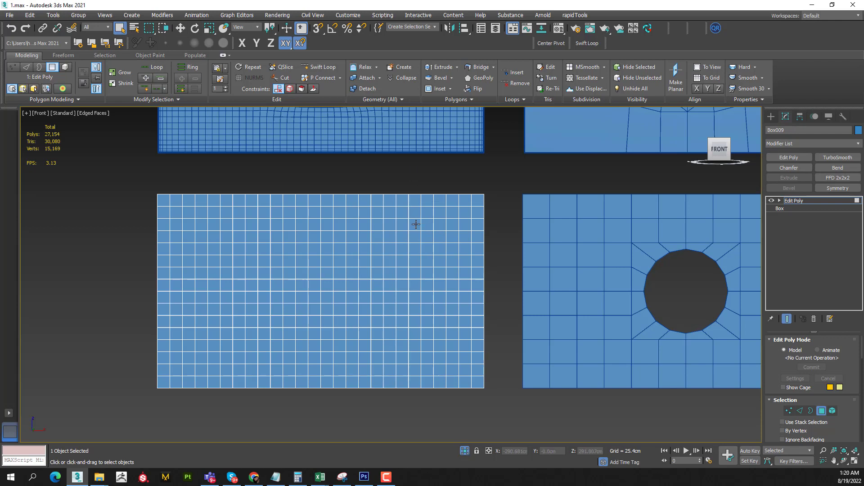
pyautogui.moveTo(416, 224); pyautogui.dragTo(453, 263)
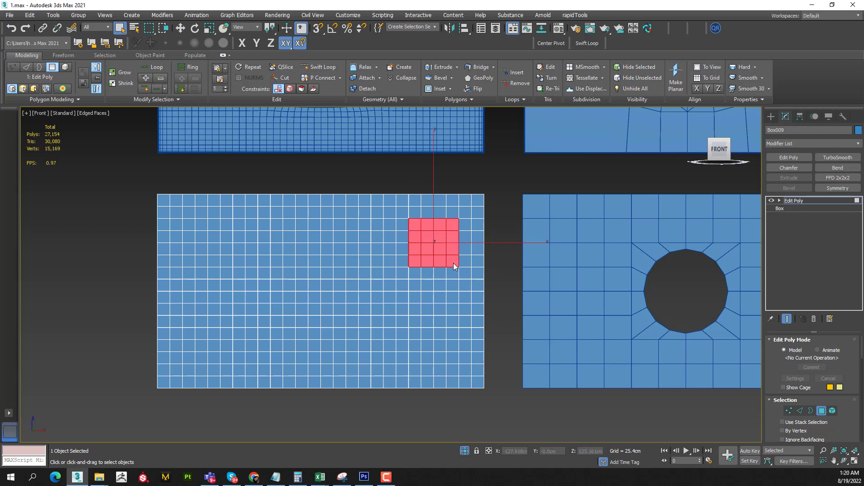
pyautogui.keyDown('ctrl'); pyautogui.moveTo(413, 358); pyautogui.dragTo(455, 325); pyautogui.keyUp('ctrl')
pyautogui.keyDown('ctrl'); pyautogui.moveTo(188, 321); pyautogui.dragTo(232, 359); pyautogui.keyUp('ctrl')
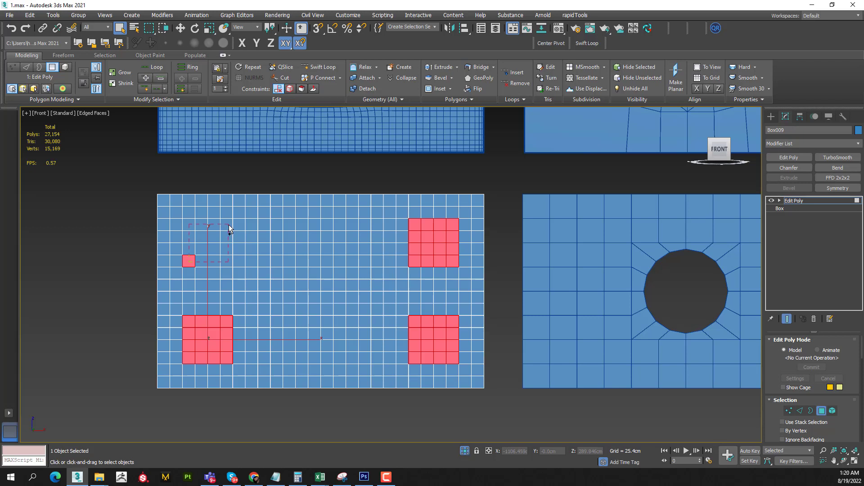
pyautogui.keyDown('ctrl'); pyautogui.moveTo(236, 229); pyautogui.dragTo(228, 225); pyautogui.keyUp('ctrl')
pyautogui.keyDown('ctrl'); pyautogui.moveTo(284, 268); pyautogui.dragTo(344, 327); pyautogui.keyUp('ctrl')
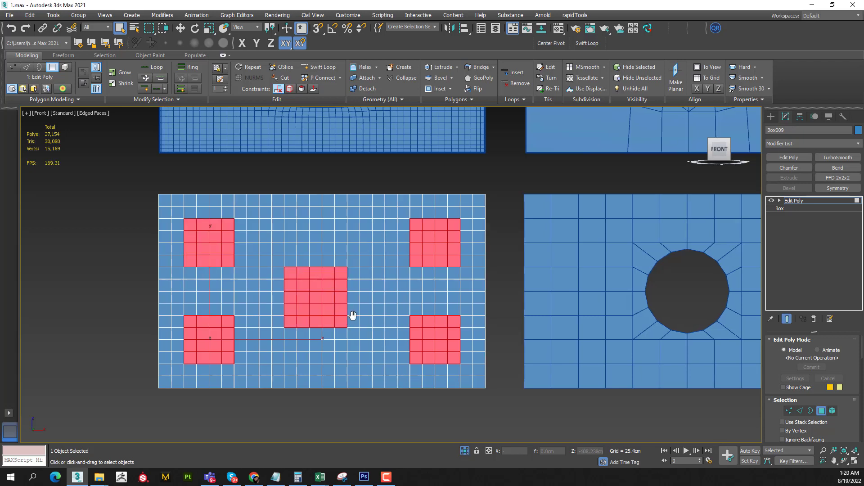
# Reselect the corner blocks and enlarge the central selection to 6×6 polygons
pyautogui.scroll(1, 356, 315)
pyautogui.scroll(2, 395, 281)
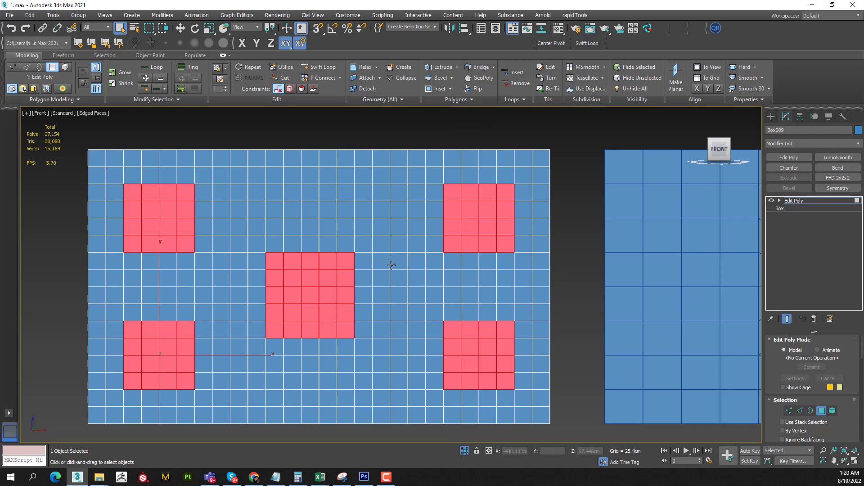
pyautogui.moveTo(390, 265); pyautogui.dragTo(401, 264, button='middle')
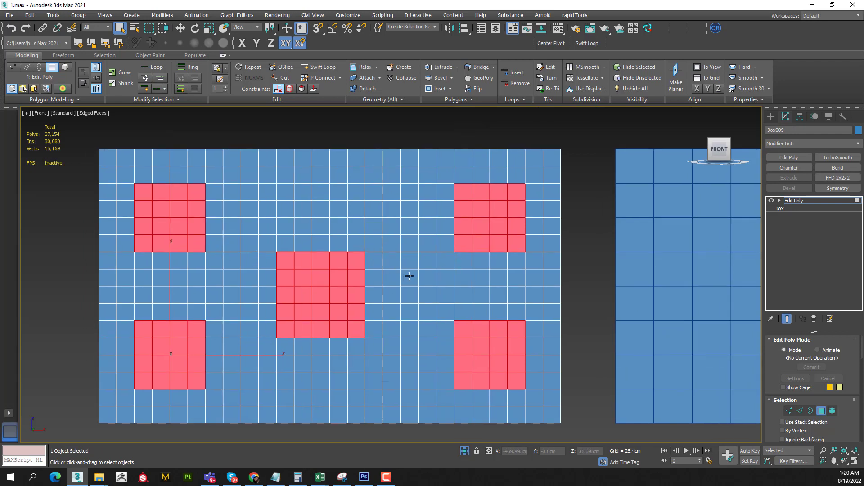
pyautogui.moveTo(409, 276); pyautogui.dragTo(428, 271, button='middle')
pyautogui.moveTo(300, 239); pyautogui.dragTo(350, 293)
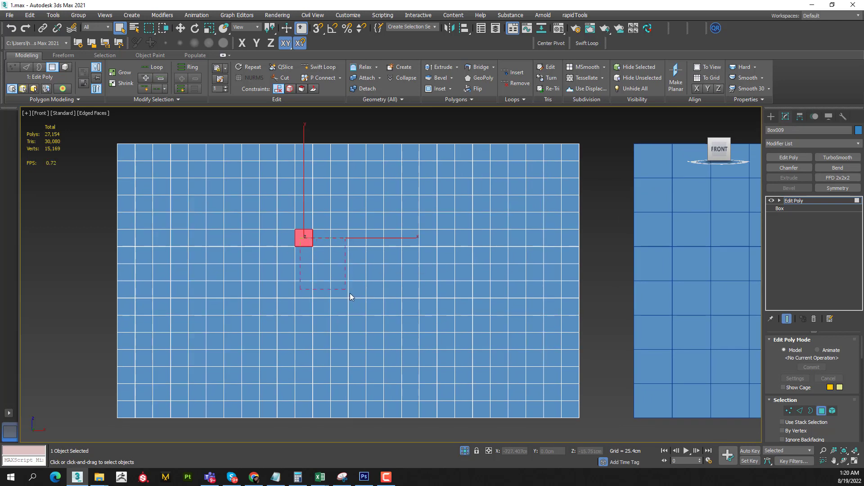
pyautogui.moveTo(394, 331)
pyautogui.mouseDown()
pyautogui.moveTo(393, 343)
pyautogui.moveTo(362, 297)
pyautogui.mouseUp()
pyautogui.keyDown('ctrl'); pyautogui.moveTo(303, 238); pyautogui.dragTo(303, 237); pyautogui.keyUp('ctrl')
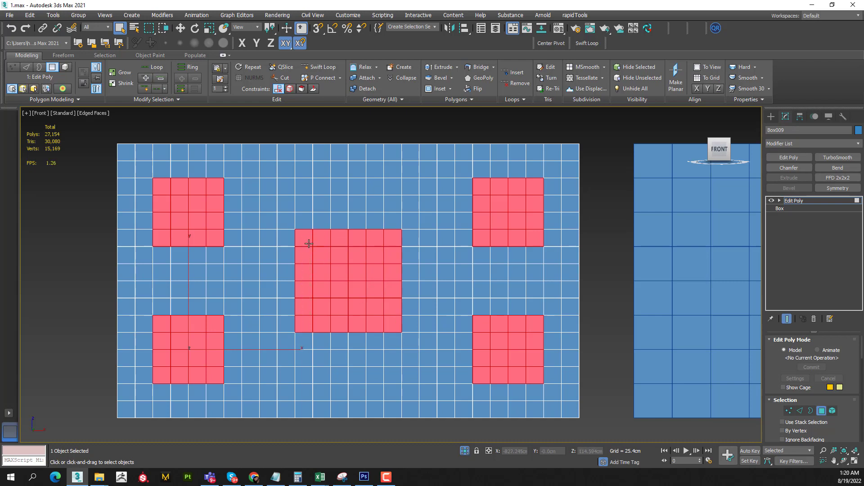
pyautogui.moveTo(313, 241)
pyautogui.mouseDown(button='middle')
pyautogui.moveTo(421, 240)
pyautogui.moveTo(357, 239)
pyautogui.mouseUp(button='middle')
pyautogui.moveTo(303, 264); pyautogui.dragTo(278, 266, button='middle')
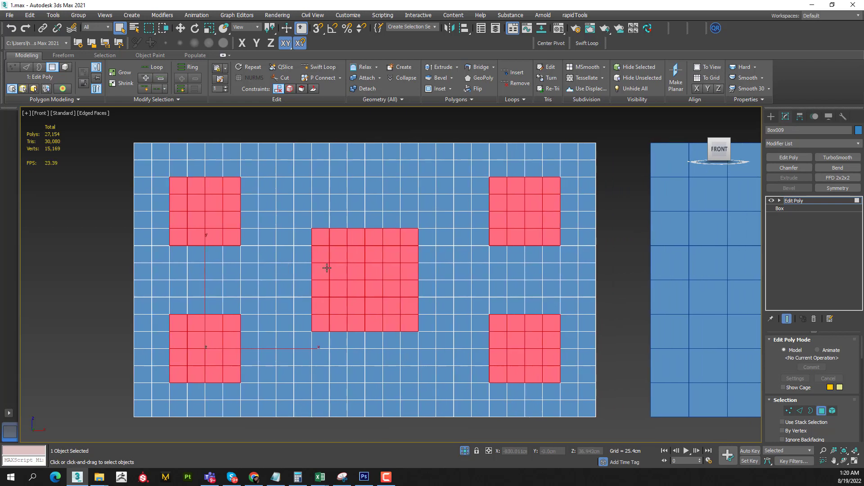
# Inset the five selected polygon blocks to give them angled borders
pyautogui.rightClick(284, 254)
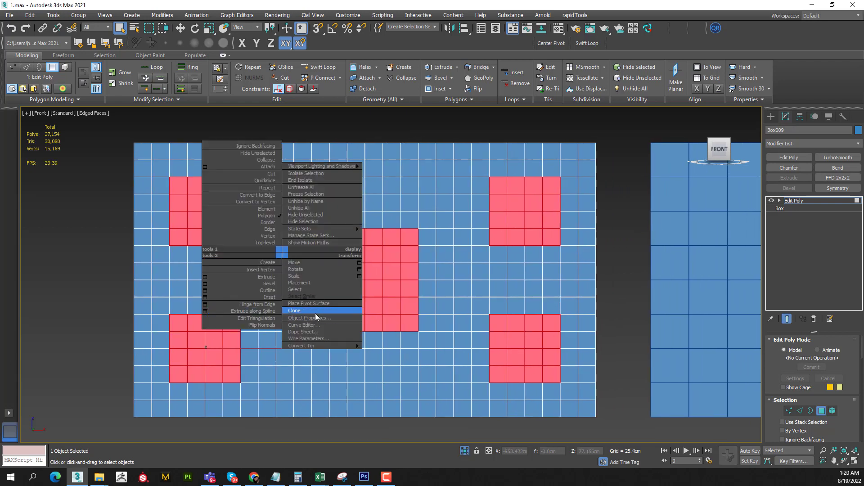
pyautogui.rightClick(351, 281)
pyautogui.click(270, 322)
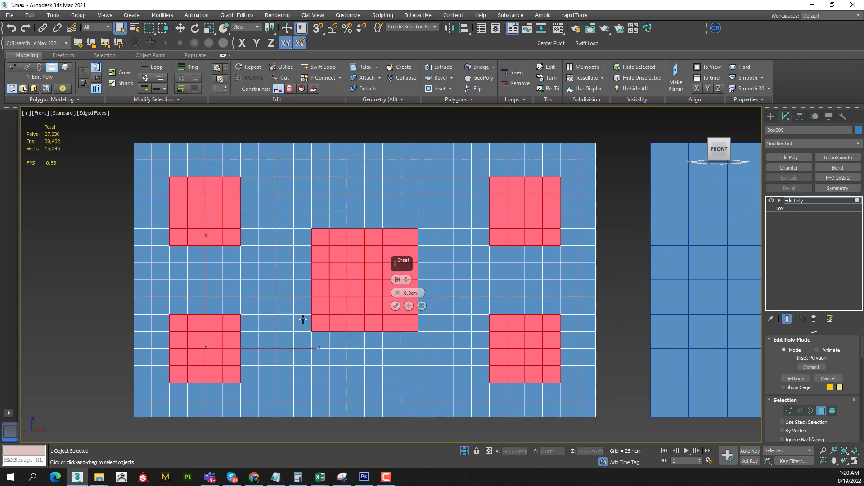
pyautogui.moveTo(399, 293); pyautogui.dragTo(403, 294)
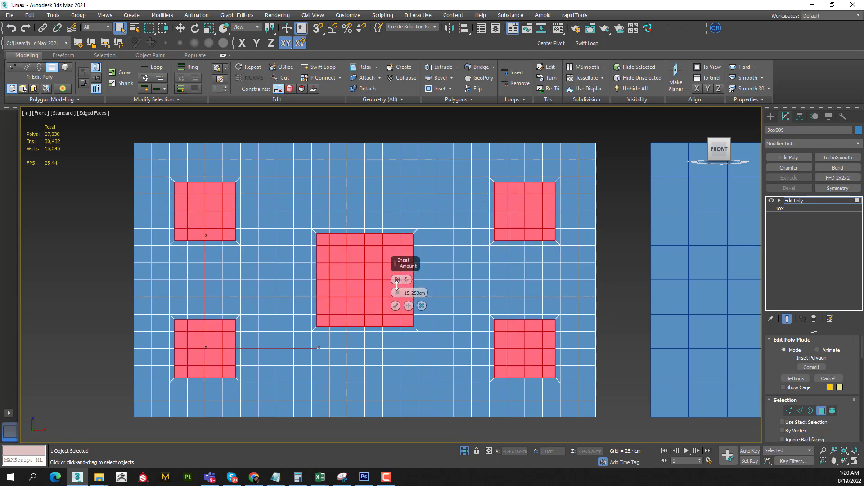
pyautogui.click(395, 306)
# Shift-move a copy of the plate to the left as Box010, then reselect the original
pyautogui.scroll(-3, 423, 284)
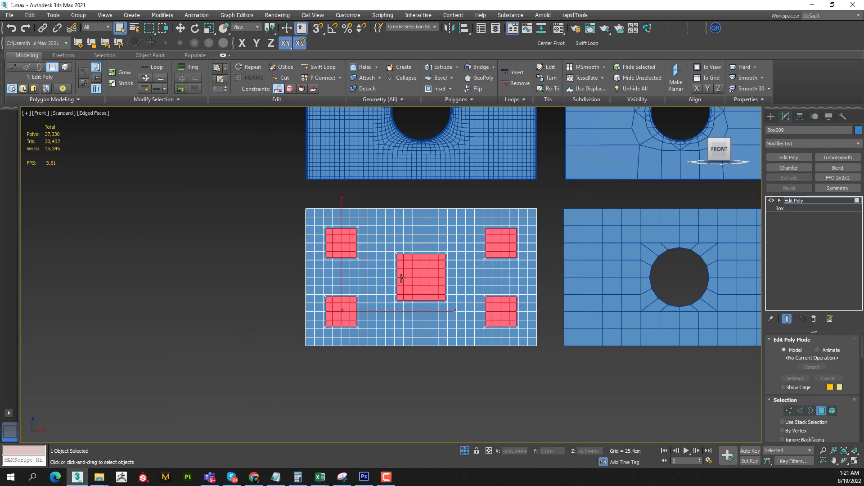
pyautogui.scroll(2, 405, 278)
pyautogui.moveTo(401, 280); pyautogui.dragTo(391, 286, button='middle')
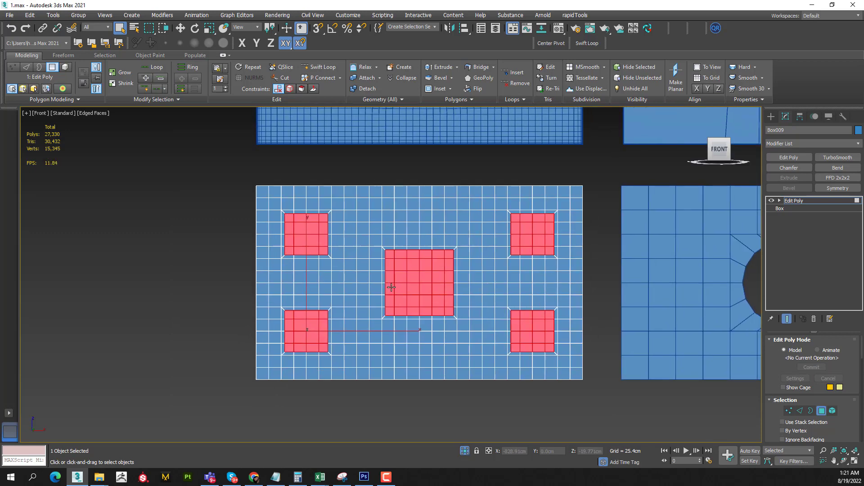
pyautogui.press('4')
pyautogui.scroll(-2, 437, 298)
pyautogui.press('w')
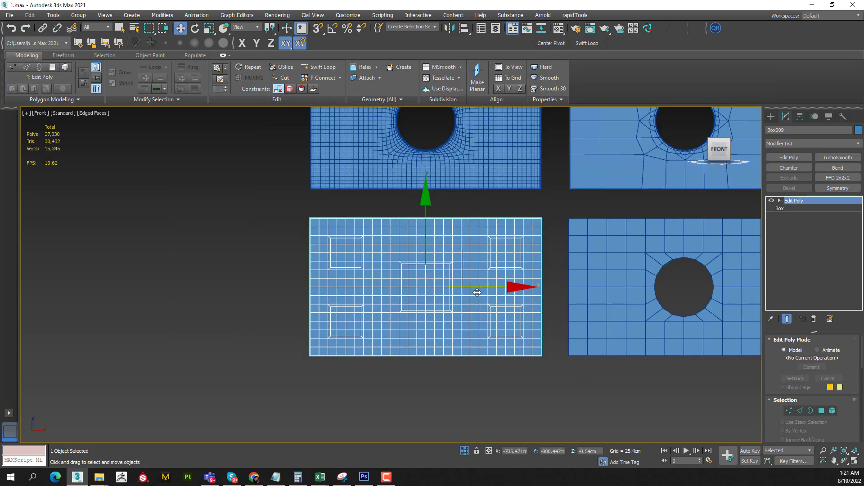
pyautogui.keyDown('shift'); pyautogui.moveTo(472, 289); pyautogui.dragTo(215, 289); pyautogui.keyUp('shift')
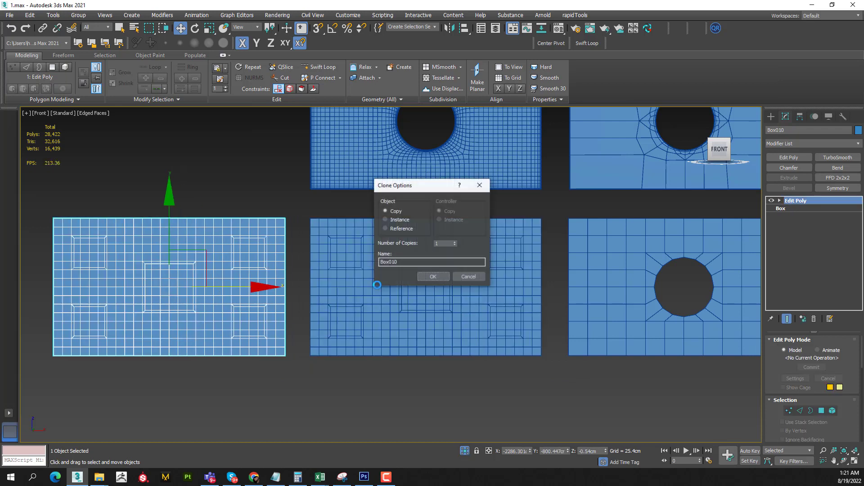
pyautogui.click(432, 277)
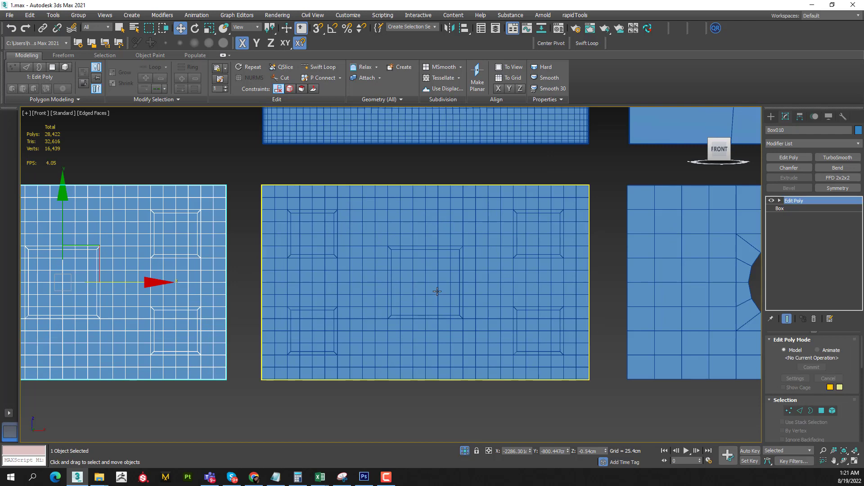
pyautogui.click(434, 290)
# Convert the plate to Editable Poly and round the five inset blocks into circles
pyautogui.press('z')
pyautogui.press('4')
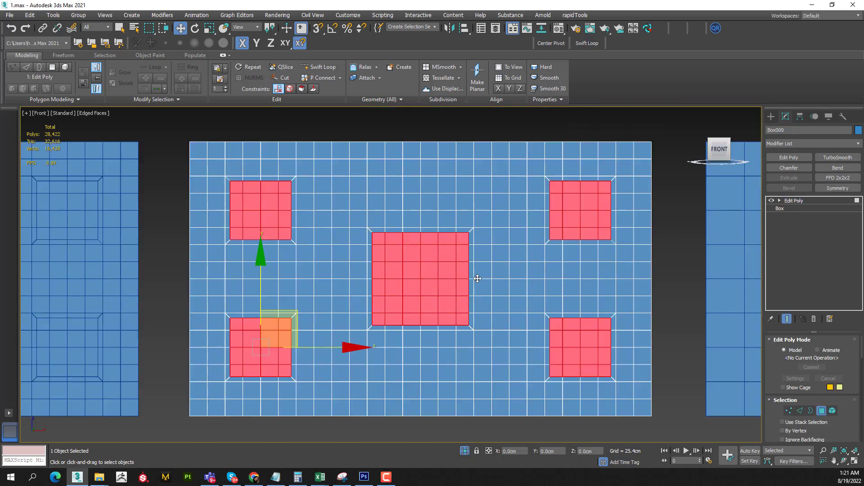
pyautogui.rightClick(415, 274)
pyautogui.moveTo(445, 364)
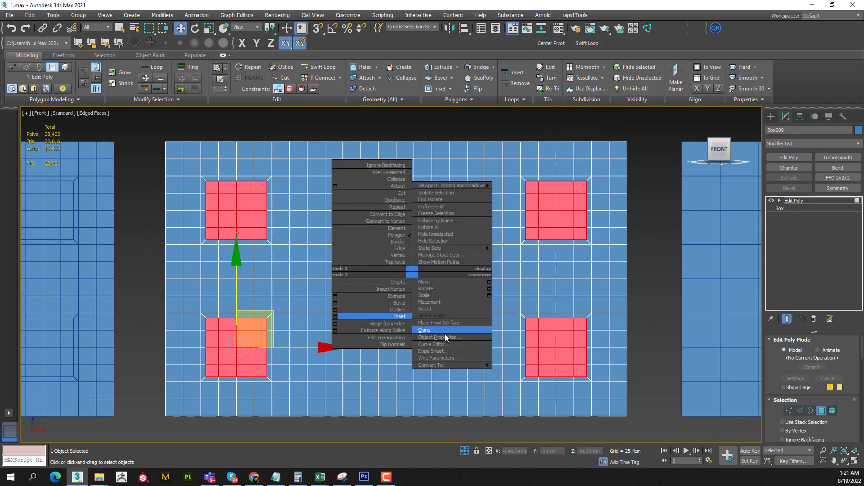
pyautogui.click(379, 371)
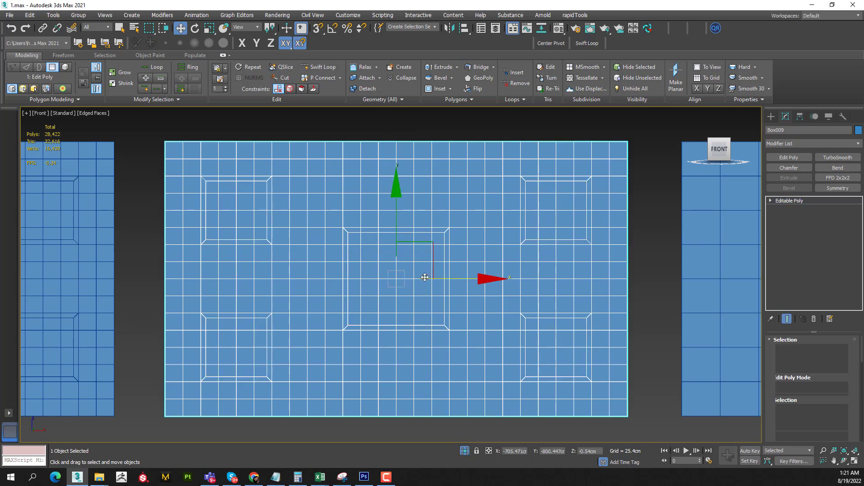
pyautogui.press('4')
pyautogui.rightClick(425, 277)
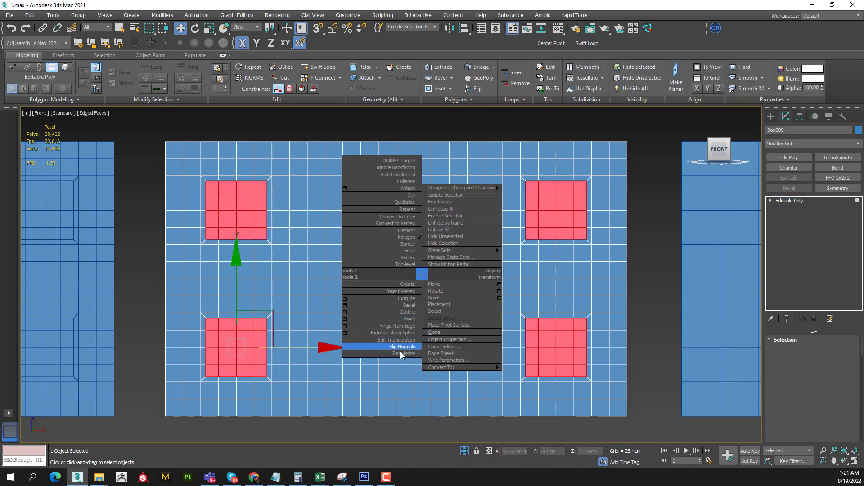
pyautogui.click(400, 355)
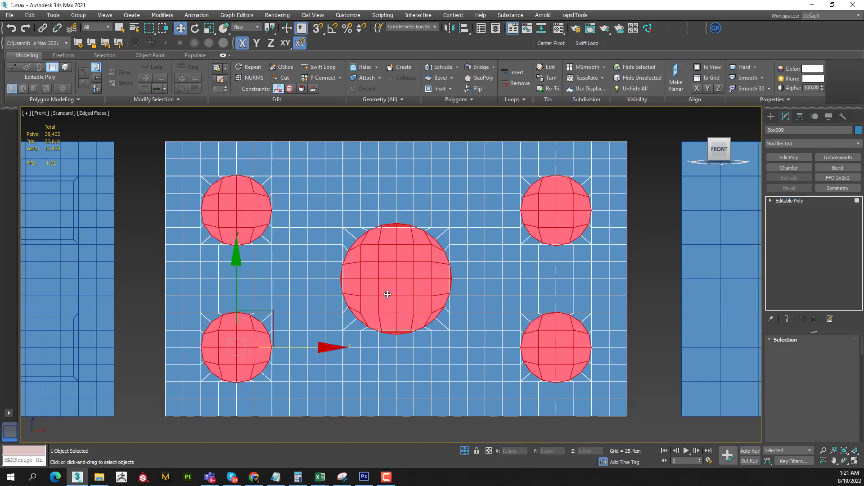
# Scale the five circles down uniformly and reselect their 200 polygons
pyautogui.press('r')
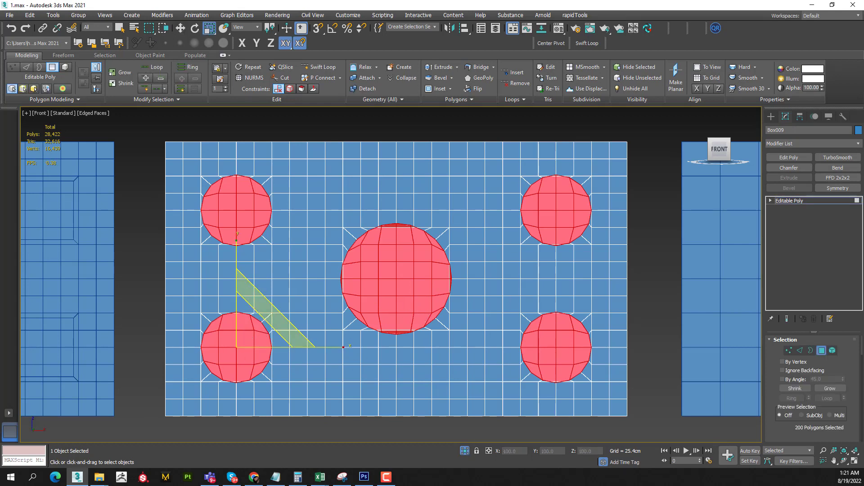
pyautogui.moveTo(270, 311); pyautogui.dragTo(246, 351)
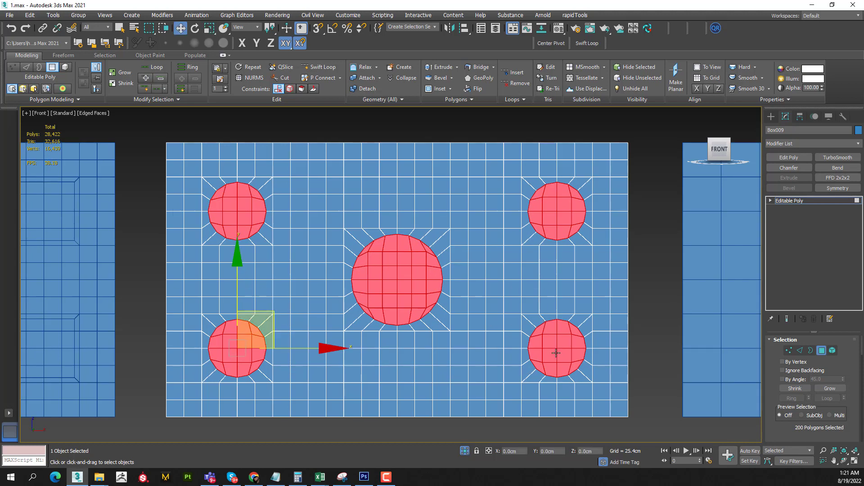
pyautogui.press('w')
pyautogui.hotkey('ctrl', 'z')
pyautogui.hotkey('ctrl', 'z')
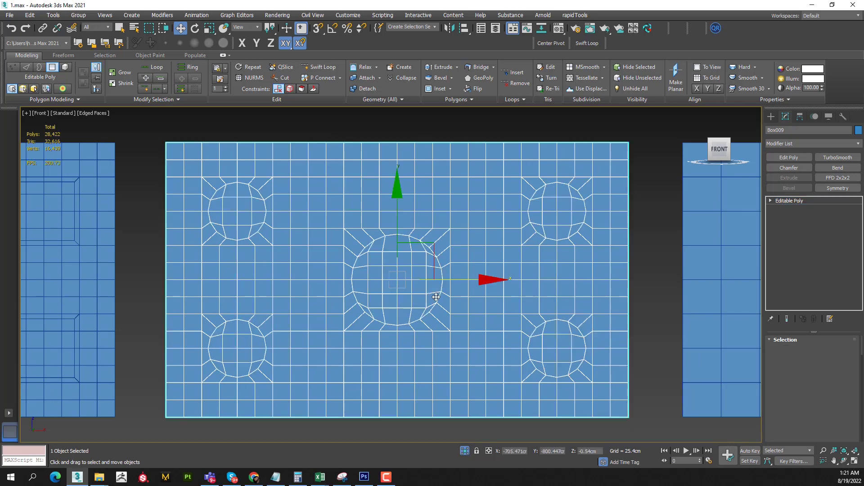
pyautogui.scroll(-2, 372, 391)
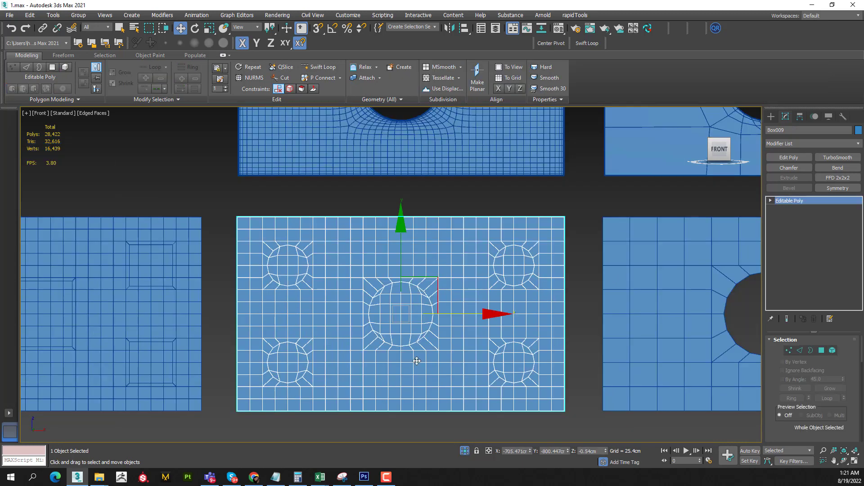
pyautogui.scroll(2, 415, 342)
pyautogui.press('4')
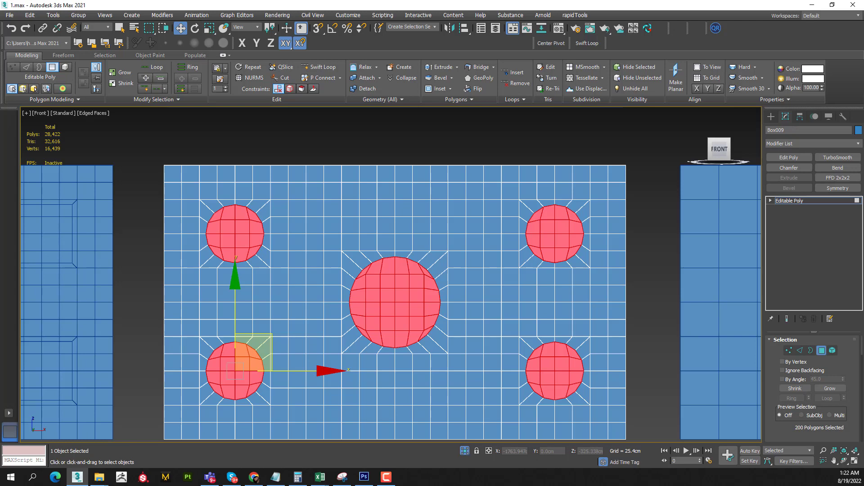
# Delete the five circular patches to open holes and select all their borders
pyautogui.keyDown('alt'); pyautogui.moveTo(541, 252); pyautogui.dragTo(515, 279, button='middle'); pyautogui.keyUp('alt')
pyautogui.moveTo(419, 300)
pyautogui.mouseDown(button='middle')
pyautogui.moveTo(436, 285)
pyautogui.moveTo(421, 289)
pyautogui.mouseUp(button='middle')
pyautogui.press('Delete')
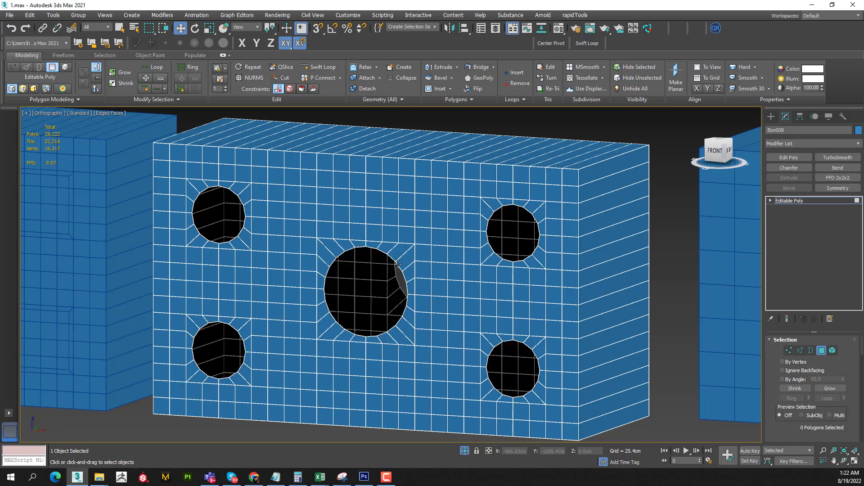
pyautogui.press('3')
pyautogui.hotkey('ctrl', 'a')
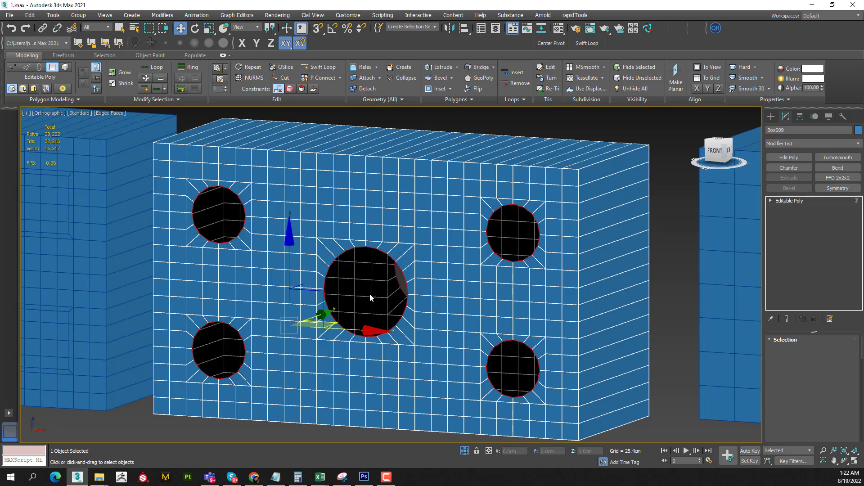
# Try extruding the hole borders with a raised height, then cancel it
pyautogui.rightClick(301, 312)
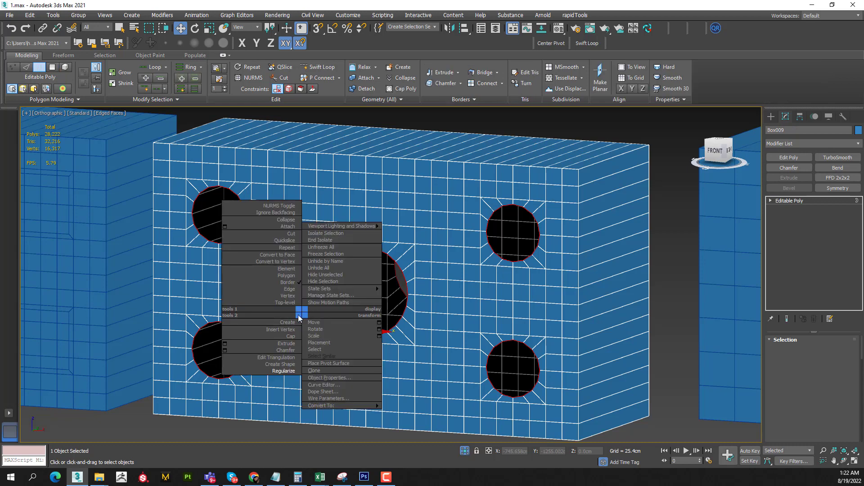
pyautogui.click(225, 343)
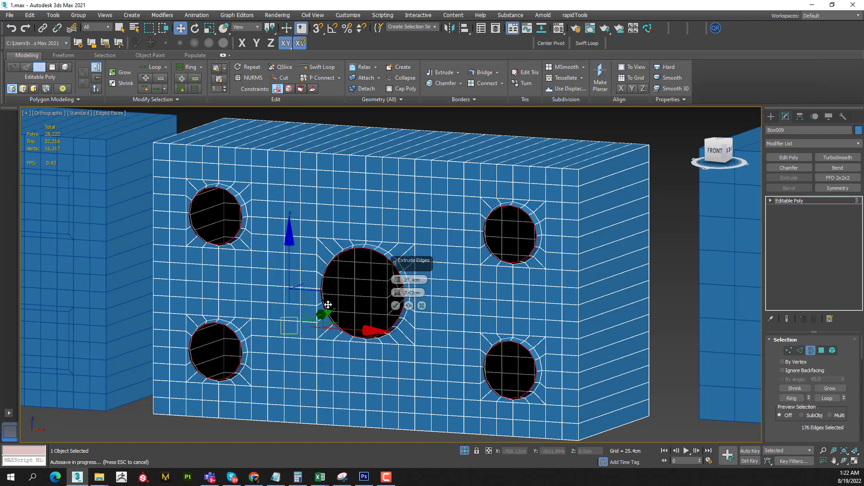
pyautogui.moveTo(400, 283); pyautogui.dragTo(399, 270)
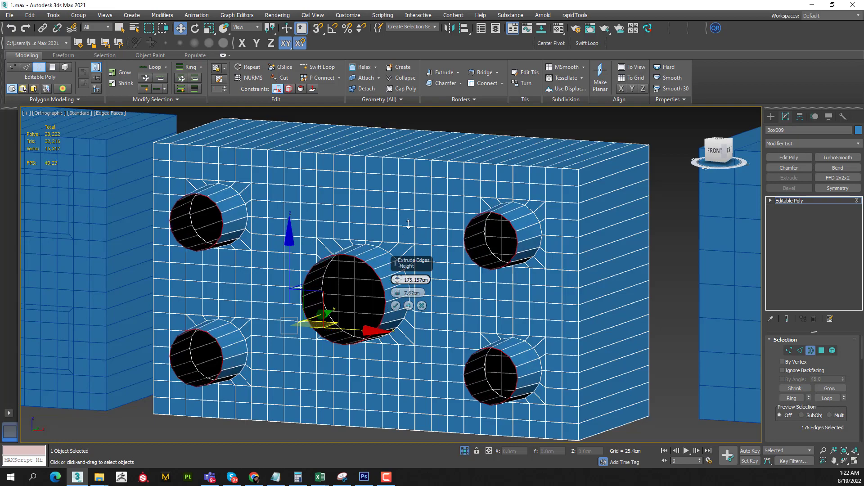
pyautogui.rightClick(397, 295)
pyautogui.moveTo(397, 297)
pyautogui.keyDown('alt'); pyautogui.mouseDown(button='middle')
pyautogui.moveTo(391, 306)
pyautogui.moveTo(419, 306)
pyautogui.mouseUp(button='middle'); pyautogui.keyUp('alt')
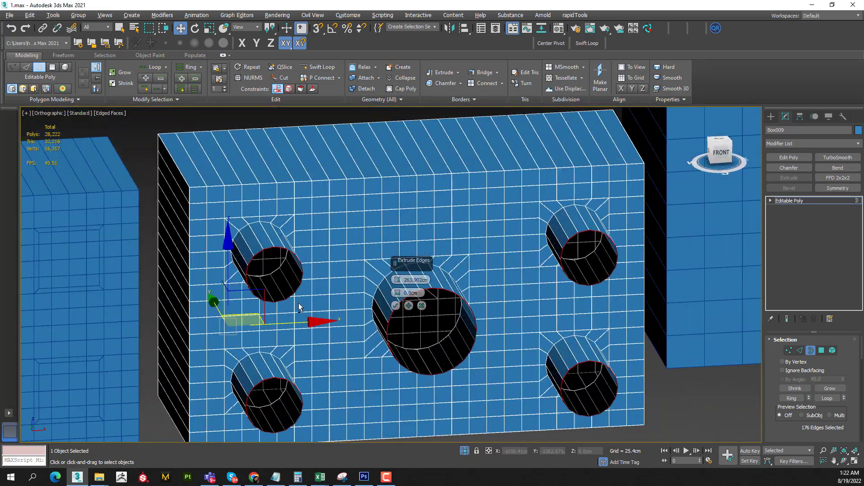
pyautogui.click(422, 305)
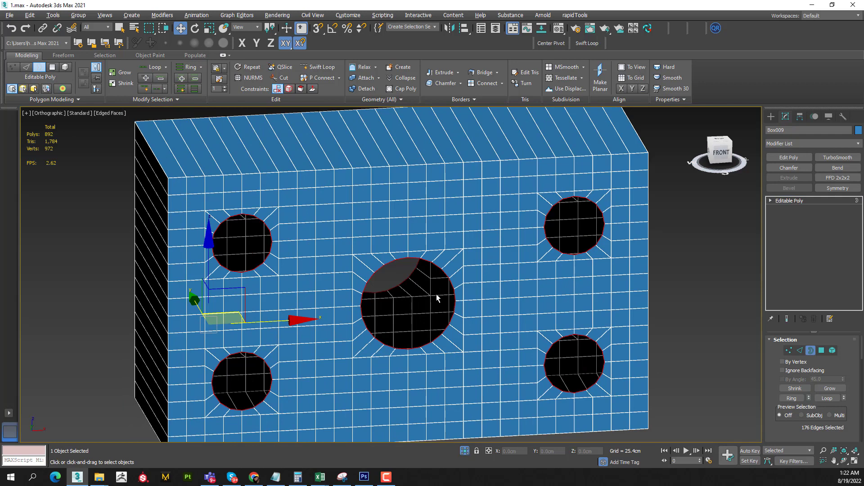
# Extrude the five hole borders into tubes protruding from the box
pyautogui.moveTo(449, 297); pyautogui.dragTo(449, 297, button='middle')
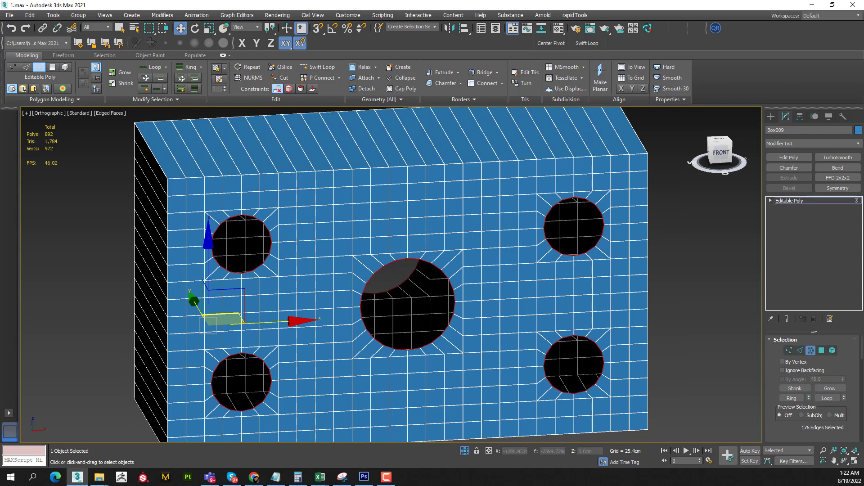
pyautogui.moveTo(367, 235)
pyautogui.keyDown('alt'); pyautogui.mouseDown(button='middle')
pyautogui.moveTo(385, 199)
pyautogui.moveTo(428, 226)
pyautogui.mouseUp(button='middle'); pyautogui.keyUp('alt')
pyautogui.rightClick(430, 229)
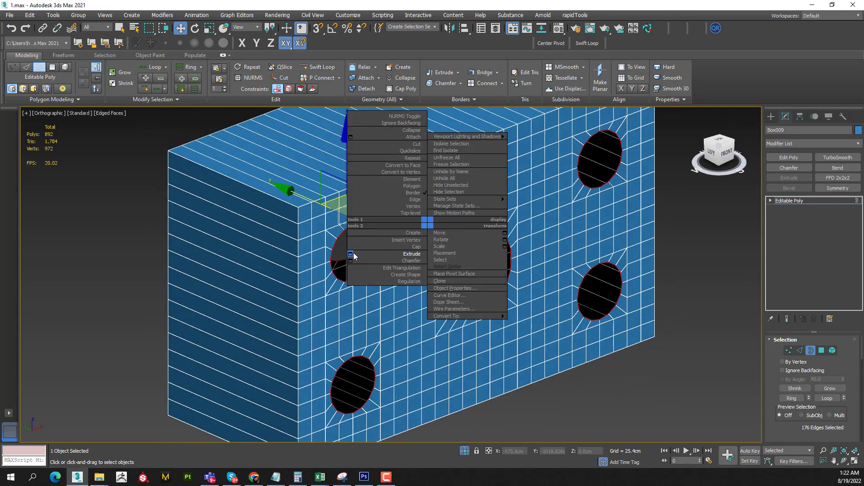
pyautogui.click(396, 254)
pyautogui.click(397, 306)
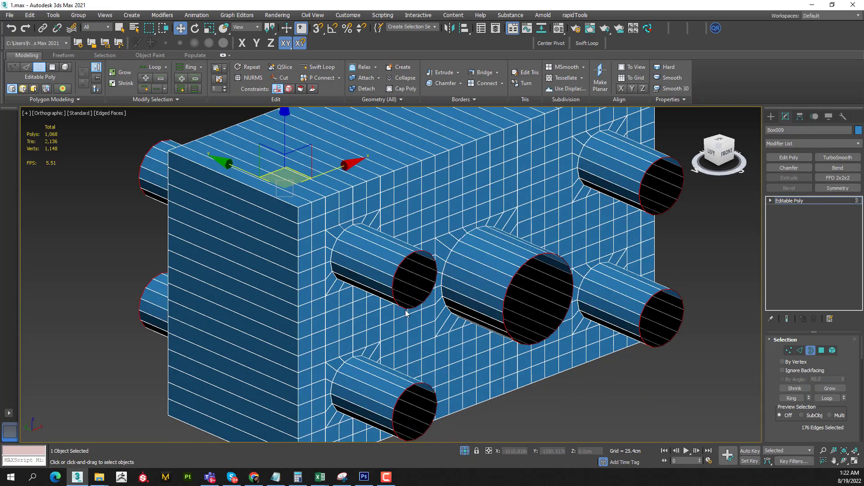
pyautogui.moveTo(408, 297)
pyautogui.keyDown('alt'); pyautogui.mouseDown(button='middle')
pyautogui.moveTo(424, 294)
pyautogui.moveTo(399, 296)
pyautogui.mouseUp(button='middle'); pyautogui.keyUp('alt')
# Exit sub-object editing, toggle wireframe display off and on, and deselect the box
pyautogui.press('2')
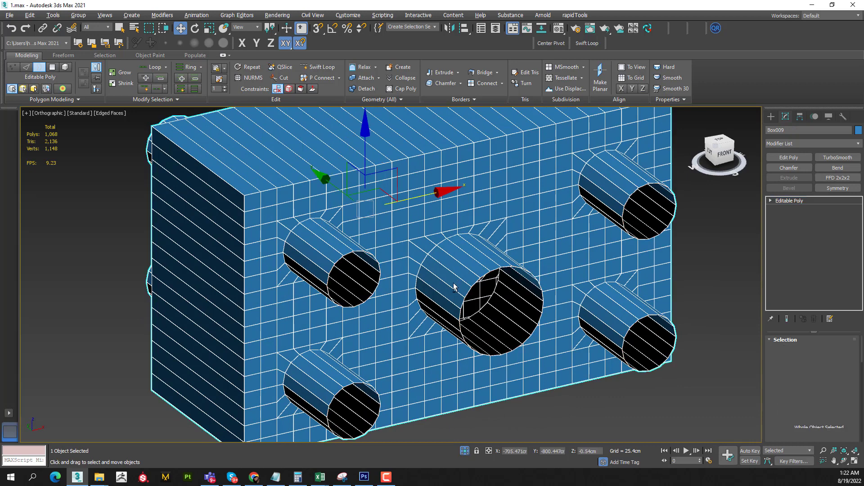
pyautogui.press('F3')
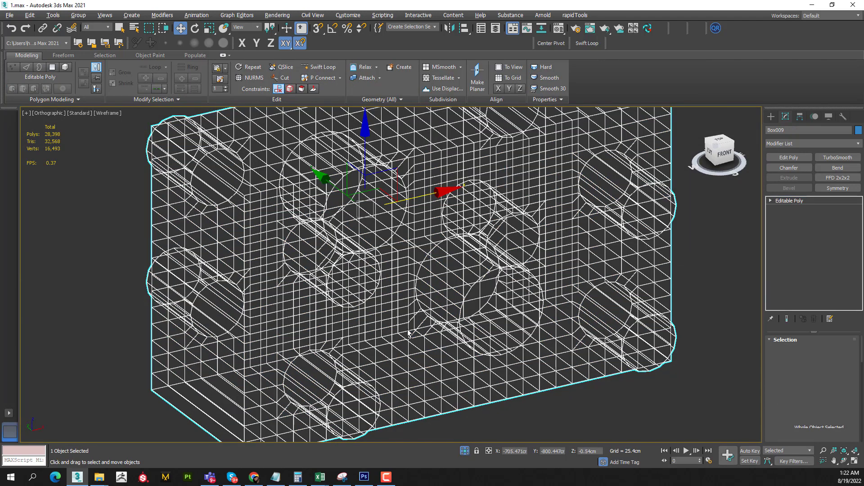
pyautogui.press('F3')
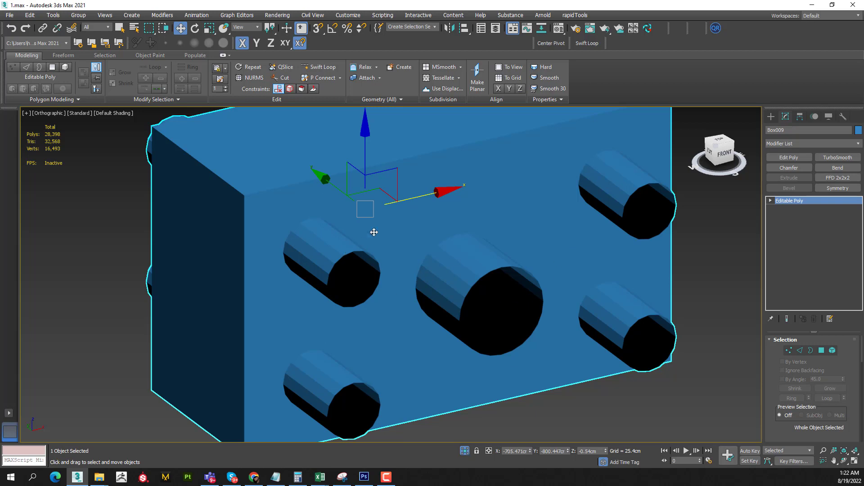
pyautogui.keyDown('alt'); pyautogui.click(305, 275); pyautogui.keyUp('alt')
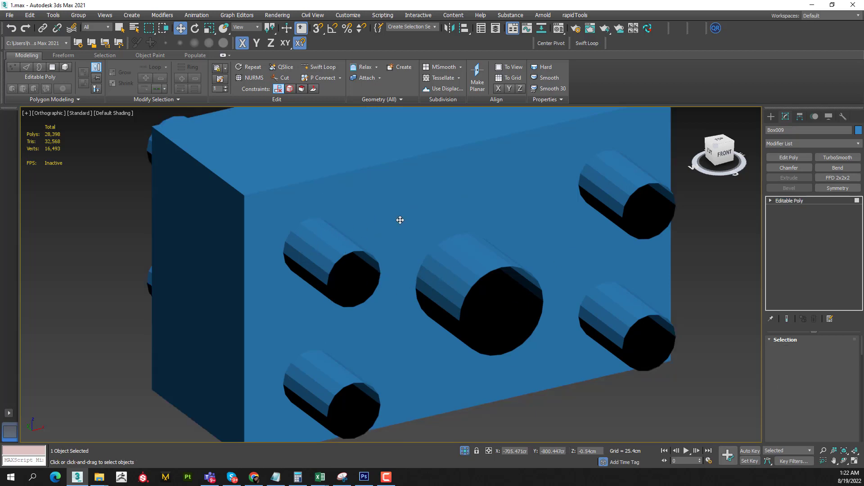
# In Polygon mode, select all the tube wall polygons on both sides
pyautogui.press('4')
pyautogui.keyDown('alt'); pyautogui.moveTo(356, 326); pyautogui.dragTo(513, 326, button='middle'); pyautogui.keyUp('alt')
pyautogui.scroll(-2, 515, 325)
pyautogui.scroll(-3, 514, 325)
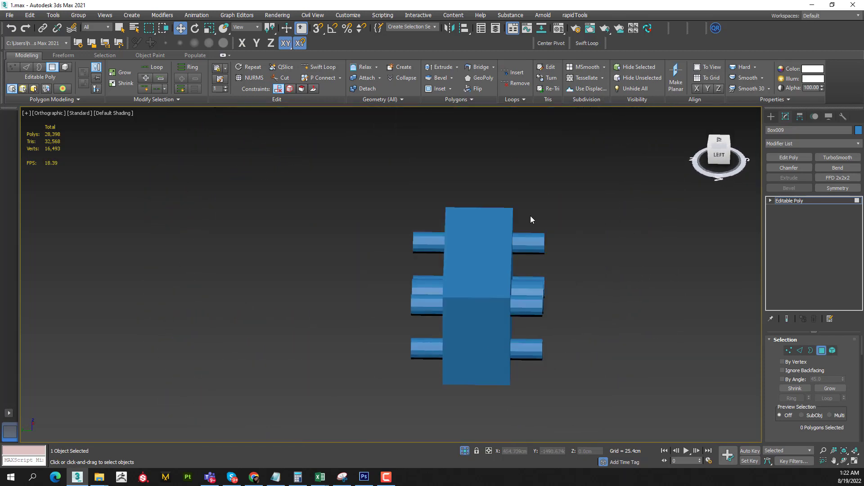
pyautogui.moveTo(535, 394); pyautogui.dragTo(536, 392)
pyautogui.keyDown('ctrl'); pyautogui.moveTo(433, 207); pyautogui.dragTo(436, 391); pyautogui.keyUp('ctrl')
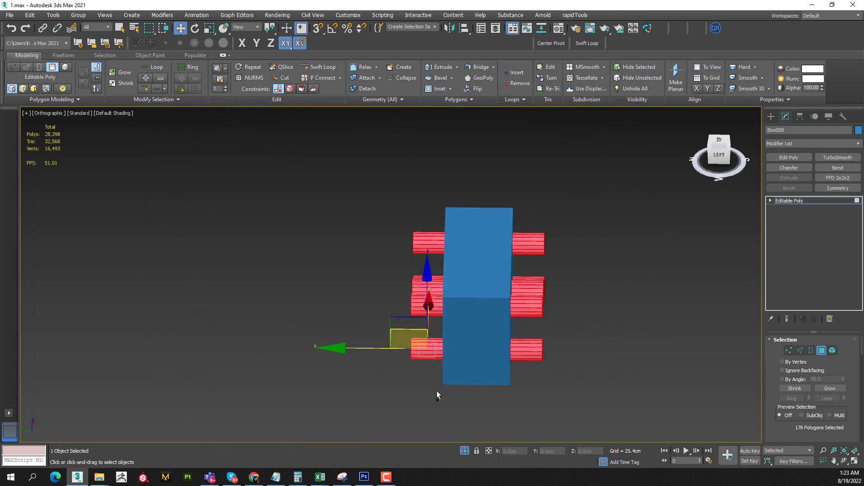
pyautogui.moveTo(437, 391)
pyautogui.keyDown('alt'); pyautogui.mouseDown(button='middle')
pyautogui.moveTo(570, 339)
pyautogui.moveTo(495, 334)
pyautogui.mouseUp(button='middle'); pyautogui.keyUp('alt')
pyautogui.press('z')
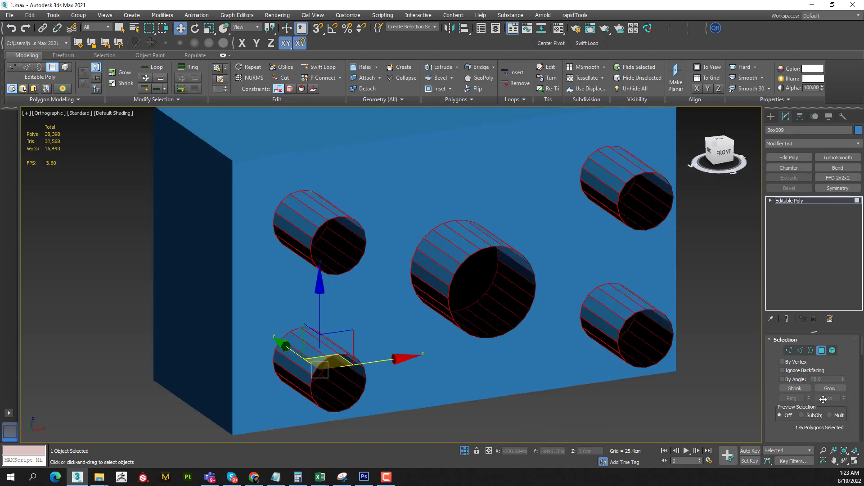
# Apply 45° Auto Smooth to the selected tube polygons and exit Polygon mode
pyautogui.scroll(-3, 816, 426)
pyautogui.scroll(-3, 822, 419)
pyautogui.scroll(-3, 827, 412)
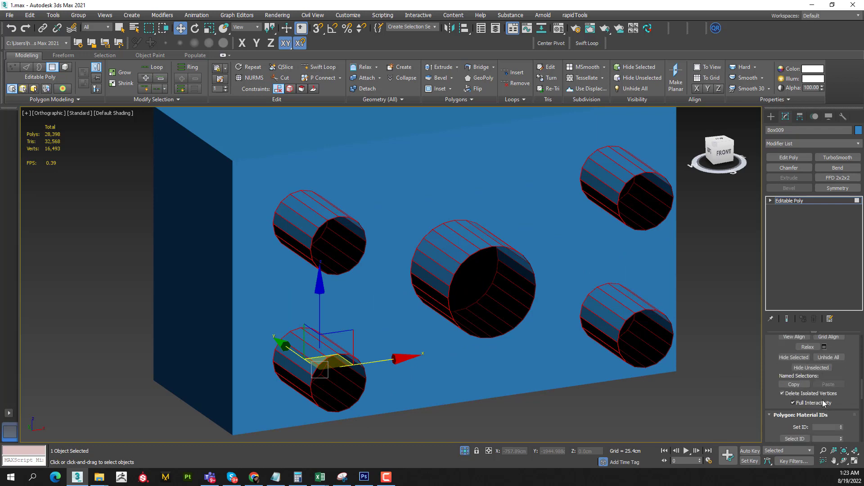
pyautogui.scroll(-3, 828, 410)
pyautogui.scroll(-1, 827, 410)
pyautogui.scroll(-1, 830, 411)
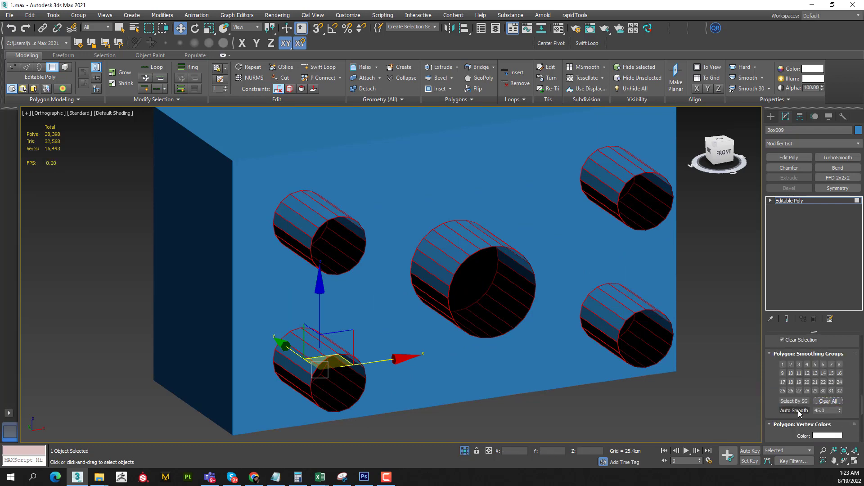
pyautogui.click(802, 411)
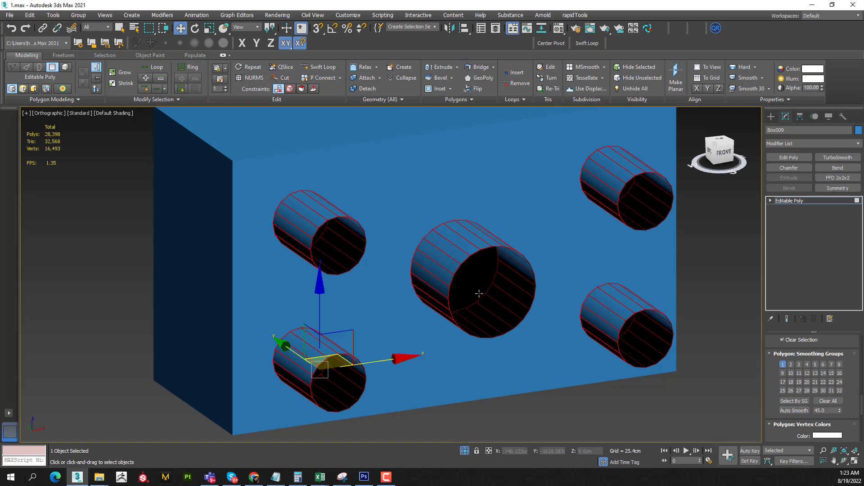
pyautogui.press('4')
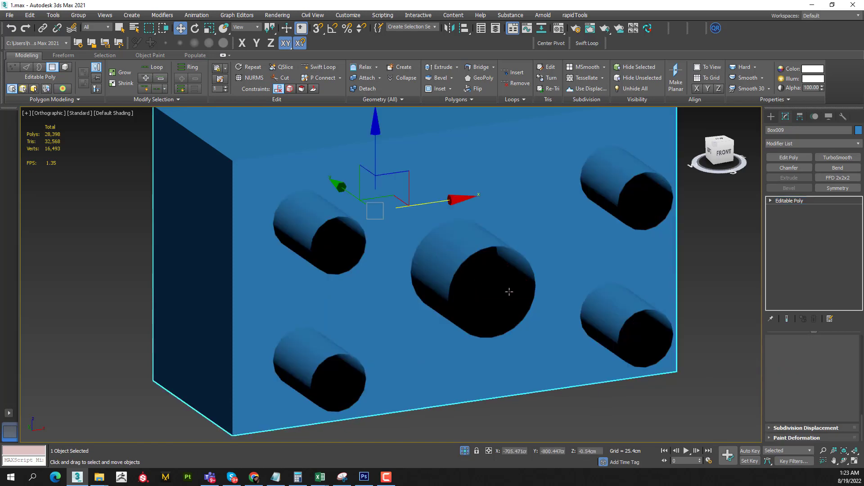
pyautogui.moveTo(531, 293)
pyautogui.keyDown('alt'); pyautogui.mouseDown(button='middle')
pyautogui.moveTo(593, 308)
pyautogui.moveTo(530, 296)
pyautogui.moveTo(553, 293)
pyautogui.mouseUp(button='middle'); pyautogui.keyUp('alt')
# Toggle Edged Faces to inspect the tube shading, then enter Edge sub-object mode
pyautogui.press('F4')
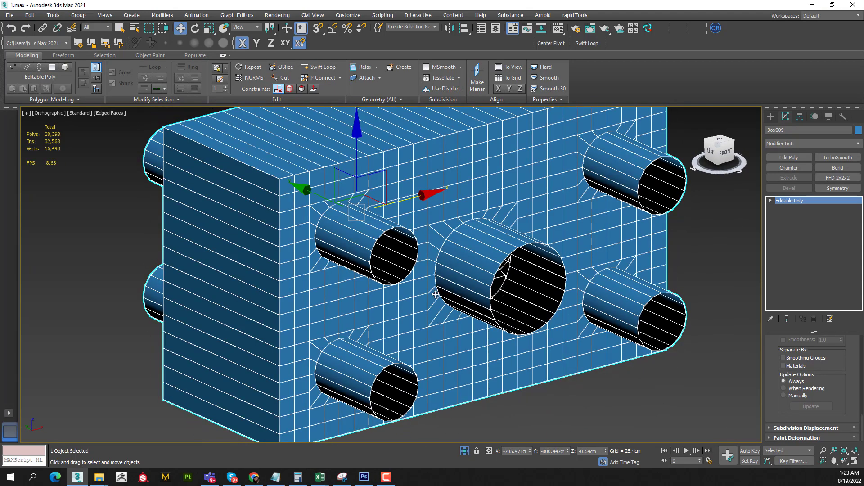
pyautogui.press('F4')
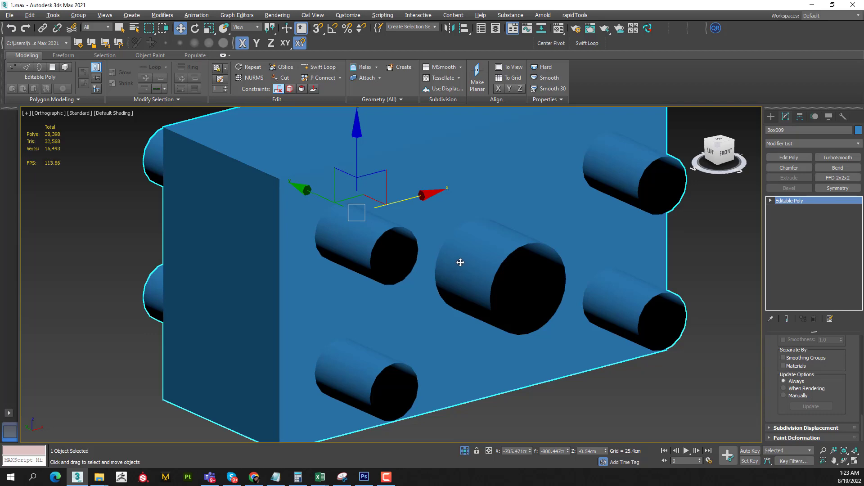
pyautogui.press('F4')
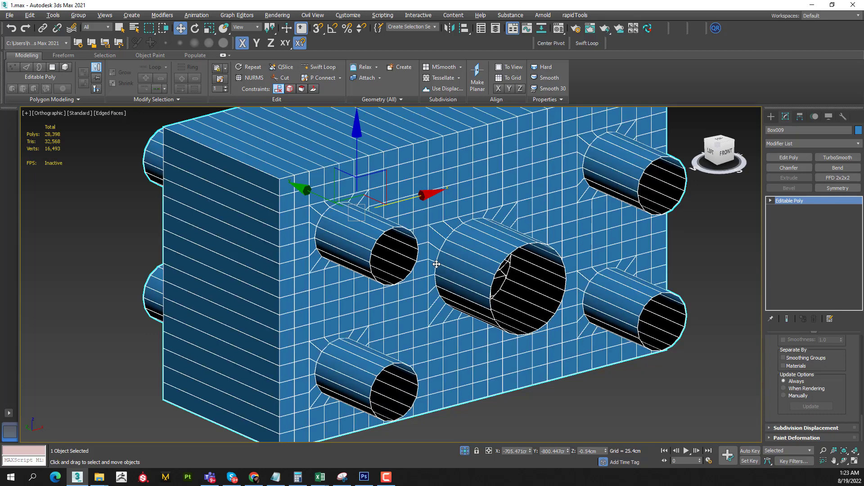
pyautogui.press('F4')
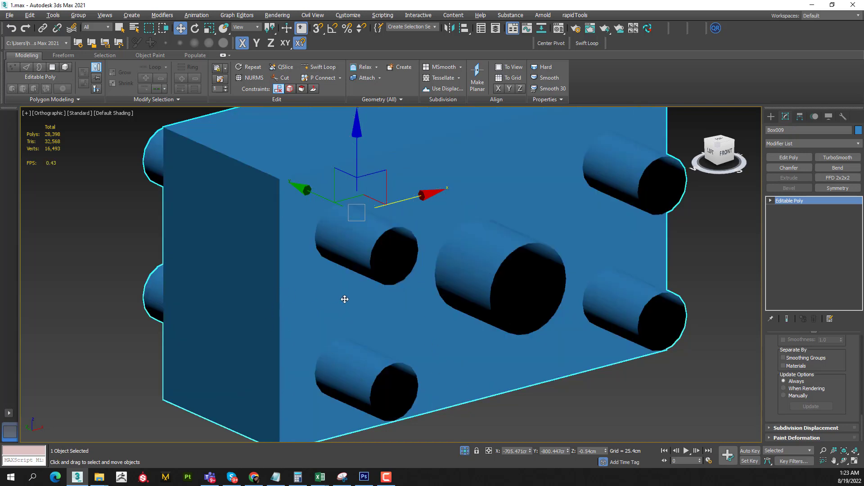
pyautogui.press('F4')
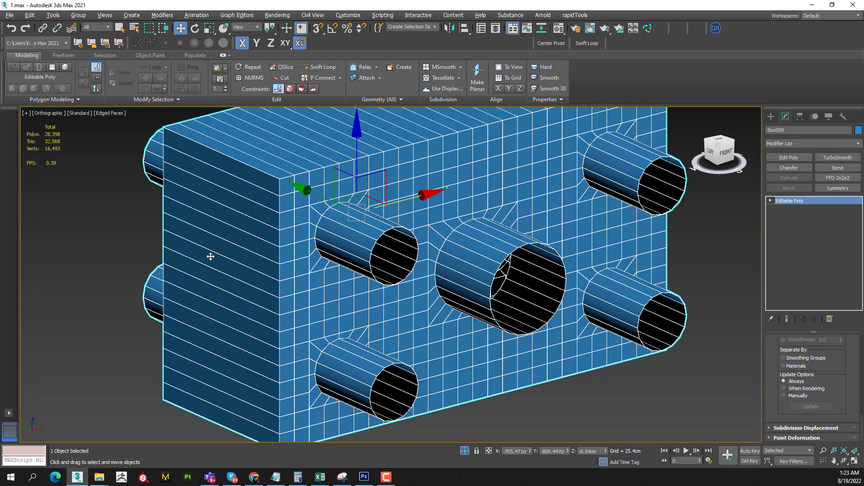
pyautogui.scroll(2, 452, 288)
pyautogui.scroll(2, 432, 265)
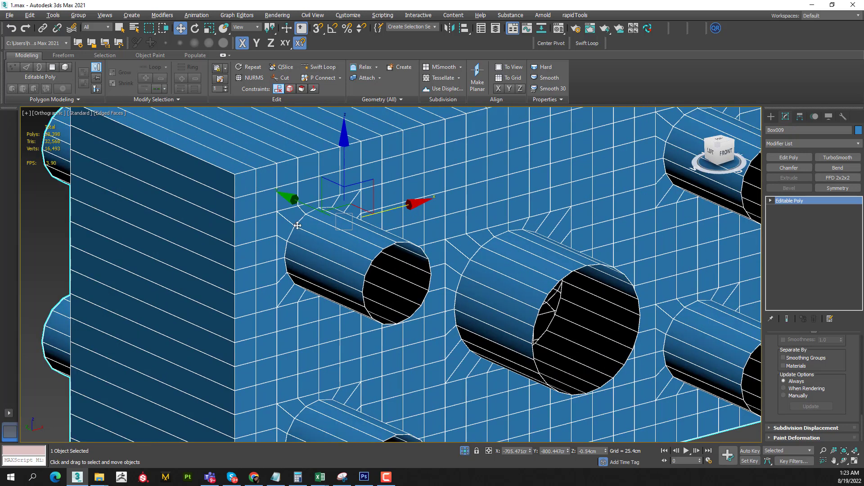
pyautogui.scroll(2, 298, 225)
pyautogui.scroll(2, 303, 222)
pyautogui.press('3')
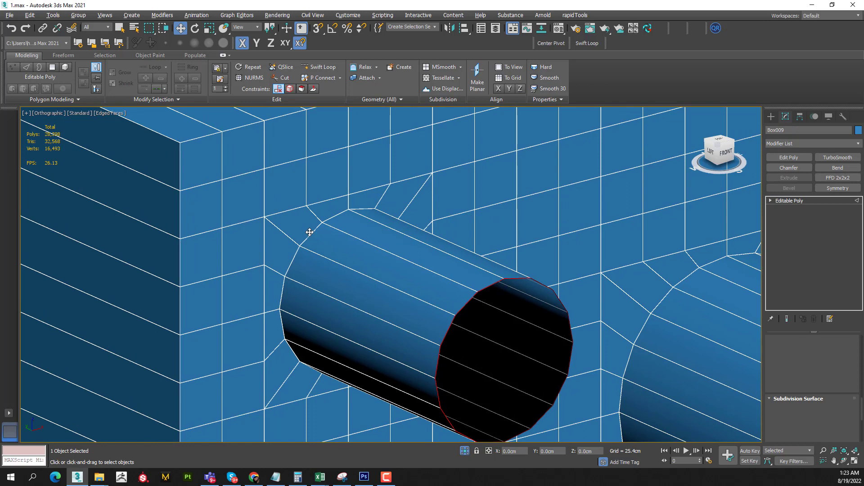
pyautogui.press('2')
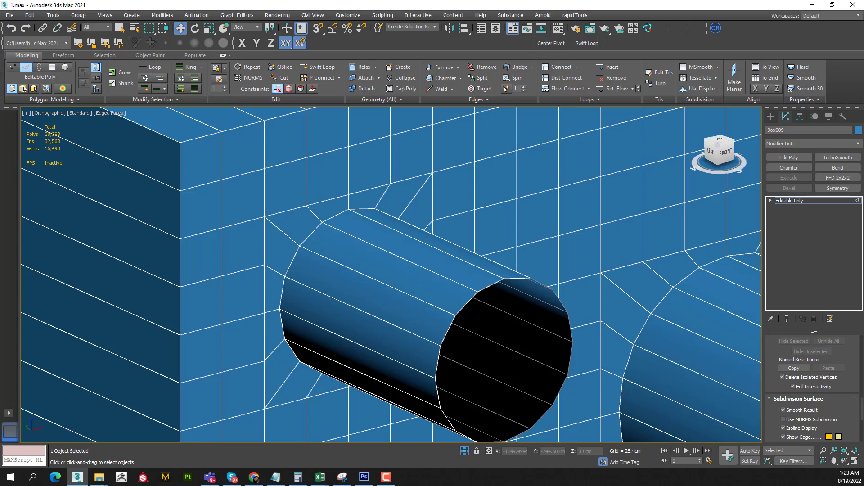
# In Vertex mode, cap the first tube's open end with rapidQCap
pyautogui.press('1')
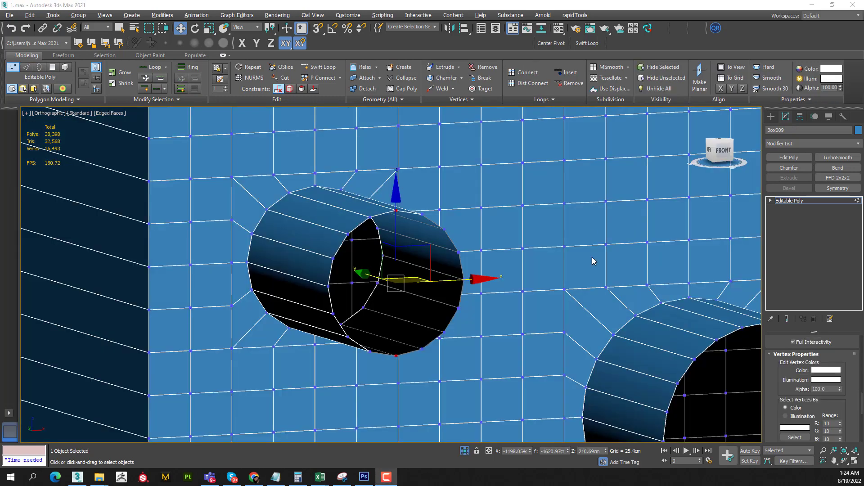
pyautogui.moveTo(592, 261); pyautogui.dragTo(624, 267, button='middle')
pyautogui.moveTo(496, 222); pyautogui.dragTo(487, 186, button='middle')
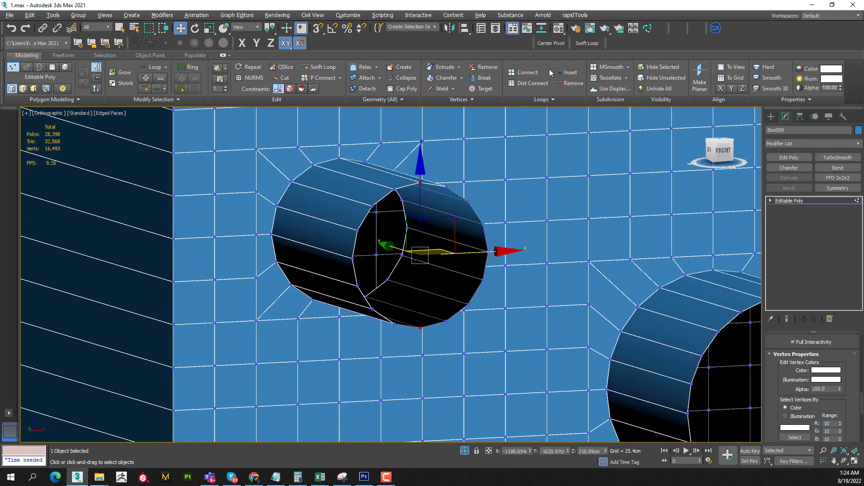
pyautogui.click(575, 15)
pyautogui.moveTo(580, 40)
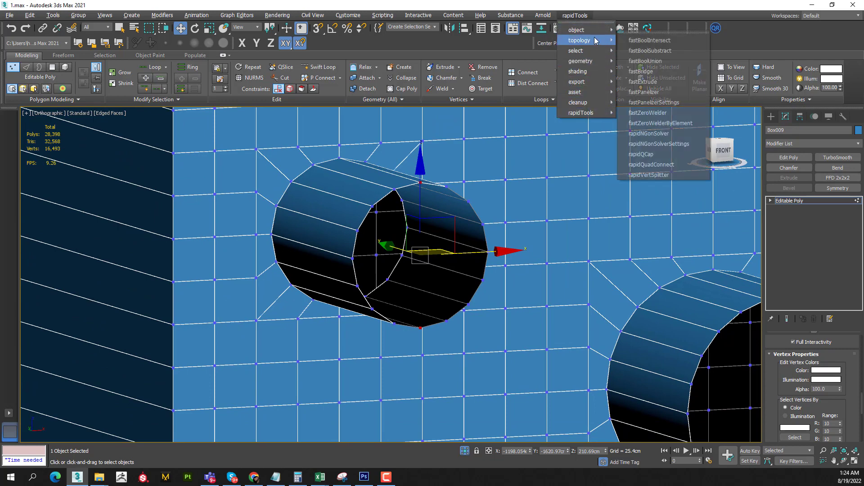
pyautogui.click(659, 154)
# Select rim vertices and cap the neighbouring tube's open end with rapidQCap
pyautogui.moveTo(487, 296)
pyautogui.mouseDown(button='middle')
pyautogui.moveTo(464, 177)
pyautogui.moveTo(431, 296)
pyautogui.mouseUp(button='middle')
pyautogui.click(405, 289)
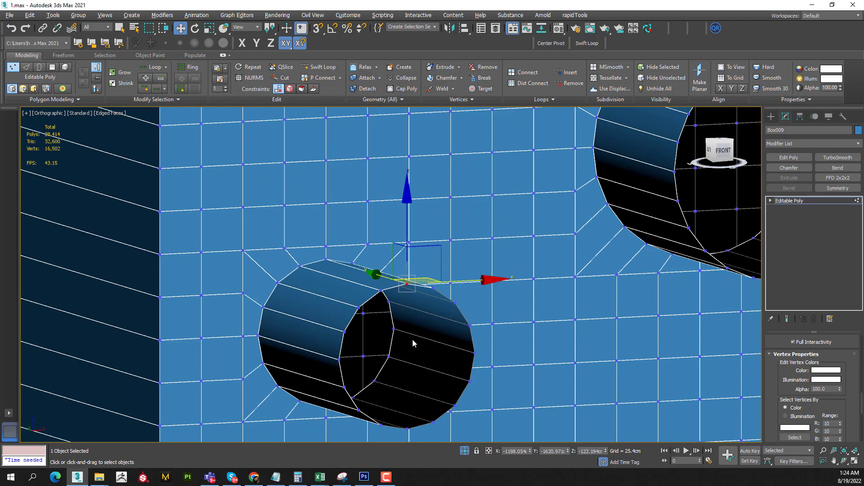
pyautogui.keyDown('ctrl'); pyautogui.click(407, 367); pyautogui.keyUp('ctrl')
pyautogui.moveTo(572, 323)
pyautogui.mouseDown(button='middle')
pyautogui.moveTo(424, 331)
pyautogui.moveTo(554, 215)
pyautogui.mouseUp(button='middle')
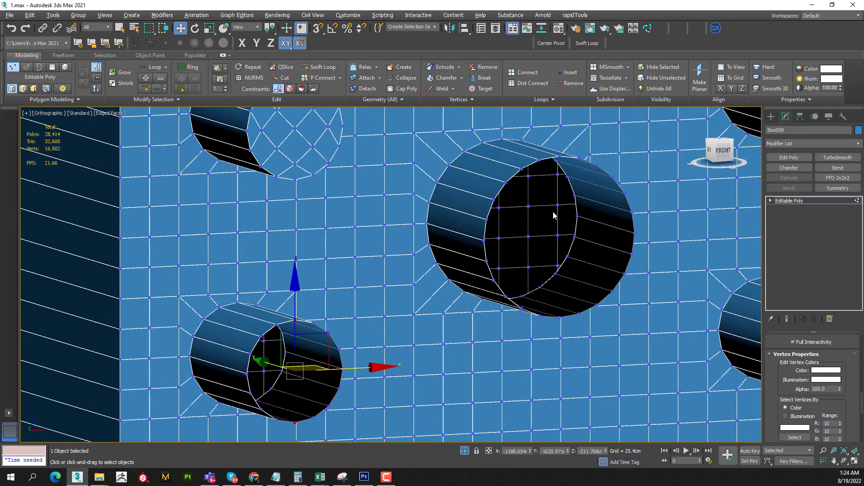
pyautogui.moveTo(571, 169)
pyautogui.keyDown('alt'); pyautogui.mouseDown(button='middle')
pyautogui.moveTo(559, 193)
pyautogui.moveTo(575, 324)
pyautogui.mouseUp(button='middle'); pyautogui.keyUp('alt')
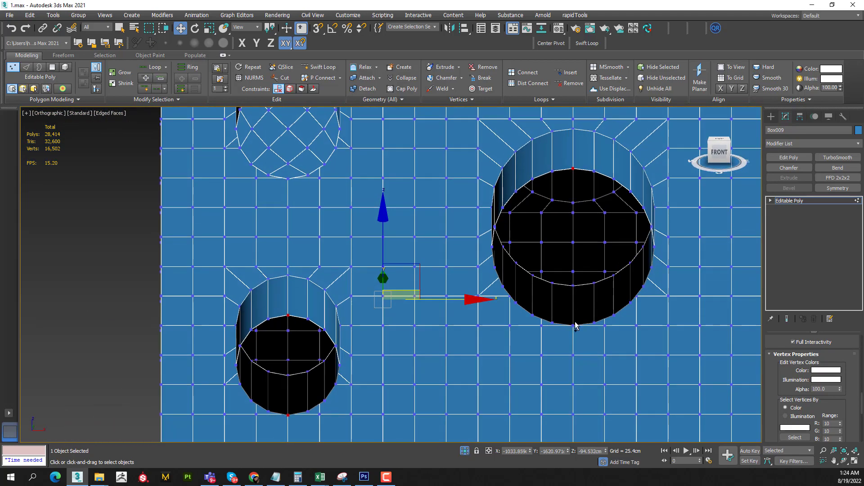
pyautogui.click(574, 15)
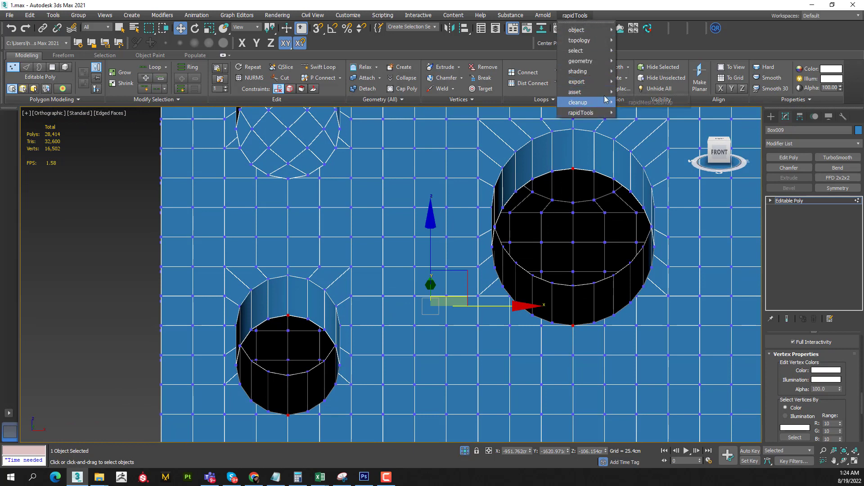
pyautogui.moveTo(579, 39)
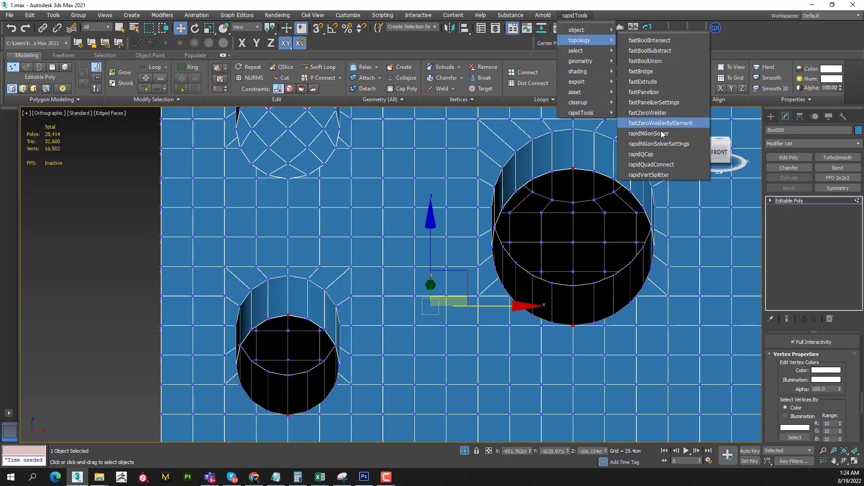
pyautogui.click(662, 158)
# Cap the smaller tube's open end with a rapidQCap quad grid
pyautogui.moveTo(517, 206); pyautogui.dragTo(629, 134, button='middle')
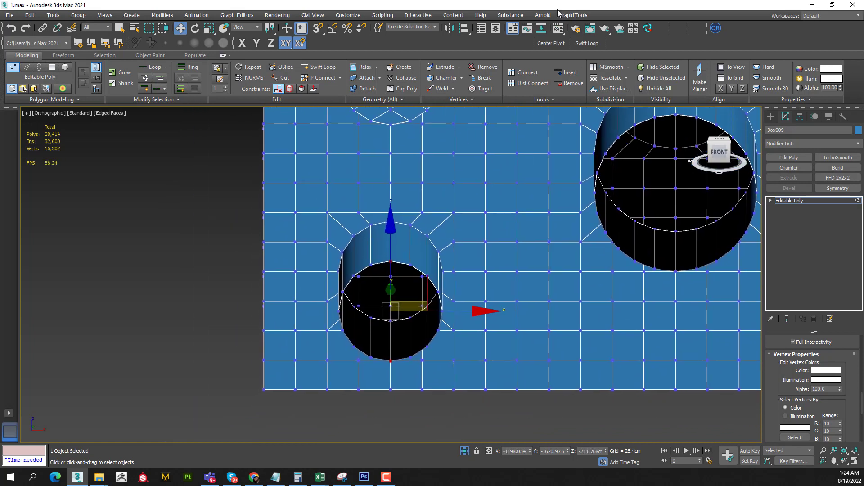
pyautogui.click(575, 15)
pyautogui.moveTo(579, 40)
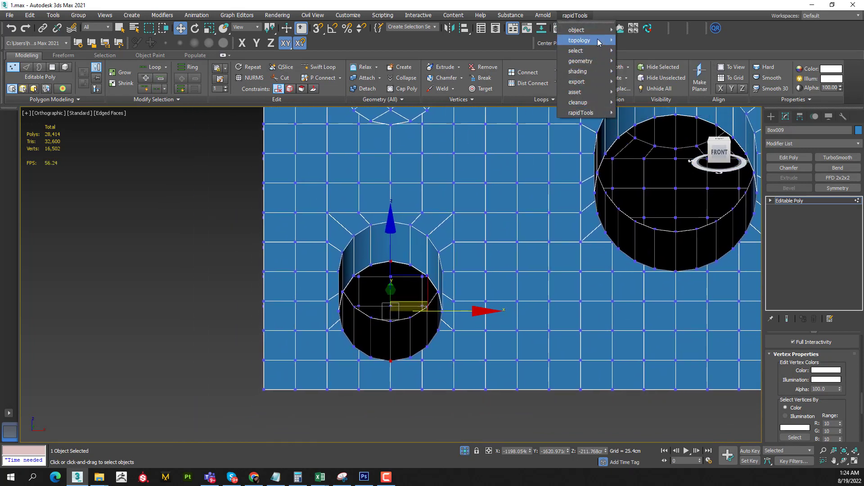
pyautogui.click(650, 154)
pyautogui.moveTo(514, 198)
pyautogui.keyDown('alt'); pyautogui.mouseDown(button='middle')
pyautogui.moveTo(482, 227)
pyautogui.moveTo(553, 207)
pyautogui.moveTo(511, 220)
pyautogui.mouseUp(button='middle'); pyautogui.keyUp('alt')
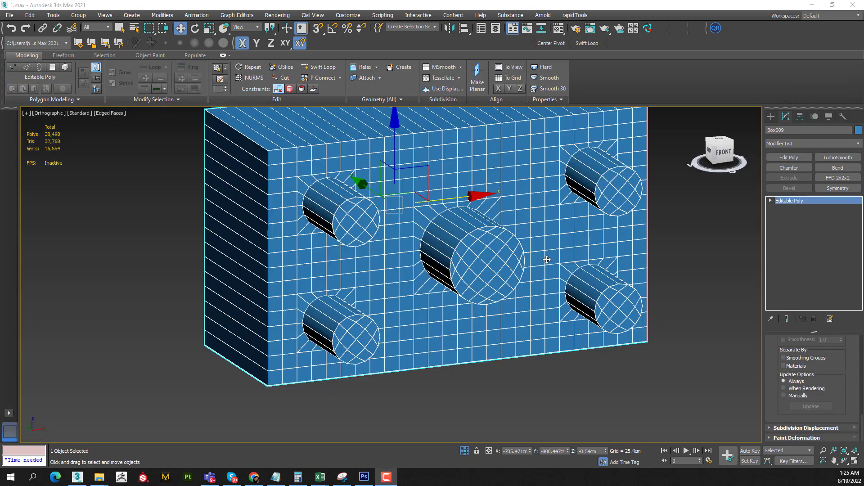
# Orbit and zoom around the plate to inspect the five capped tubes
pyautogui.keyDown('alt'); pyautogui.moveTo(547, 260); pyautogui.dragTo(395, 299, button='middle'); pyautogui.keyUp('alt')
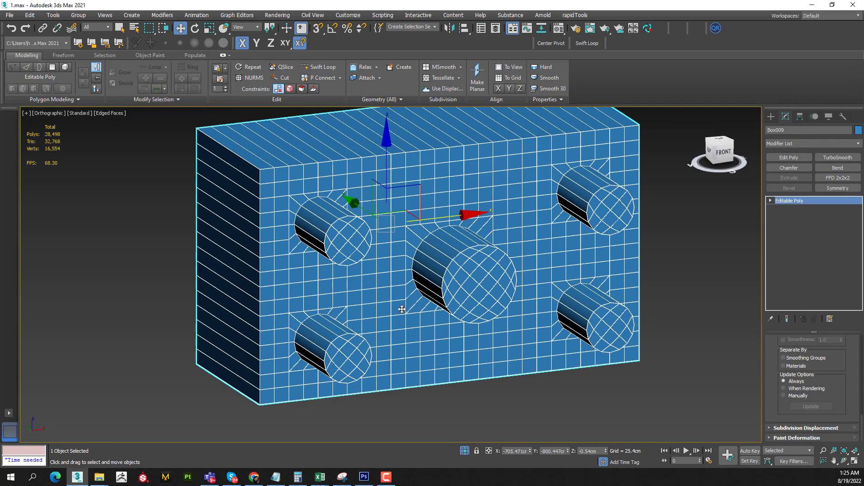
pyautogui.scroll(3, 434, 276)
pyautogui.moveTo(381, 238); pyautogui.dragTo(461, 243, button='middle')
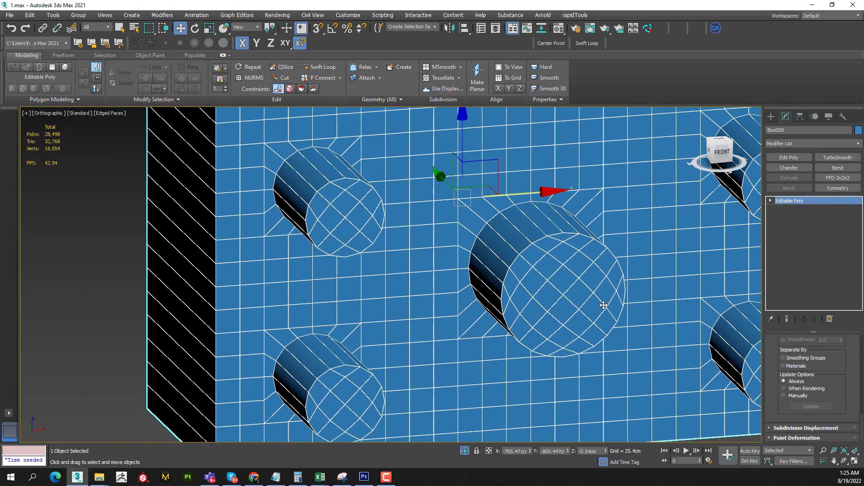
pyautogui.scroll(2, 367, 205)
pyautogui.scroll(-2, 458, 246)
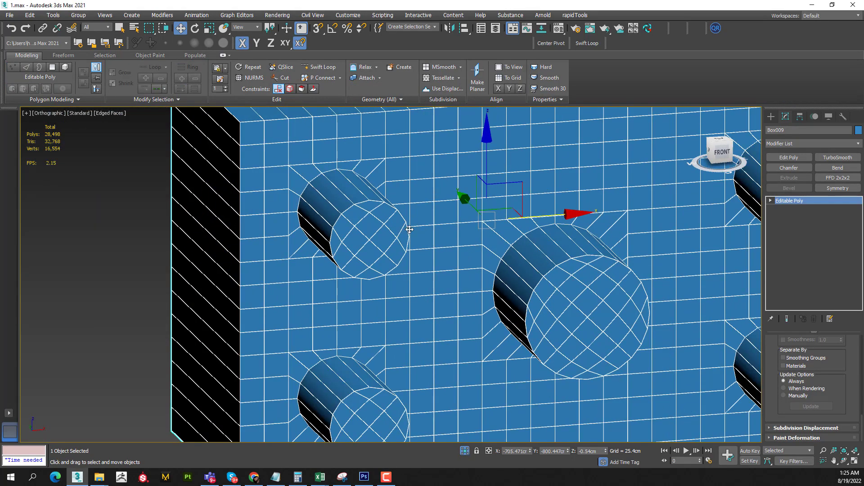
pyautogui.scroll(1, 418, 242)
pyautogui.keyDown('alt'); pyautogui.moveTo(428, 251); pyautogui.dragTo(396, 243, button='middle'); pyautogui.keyUp('alt')
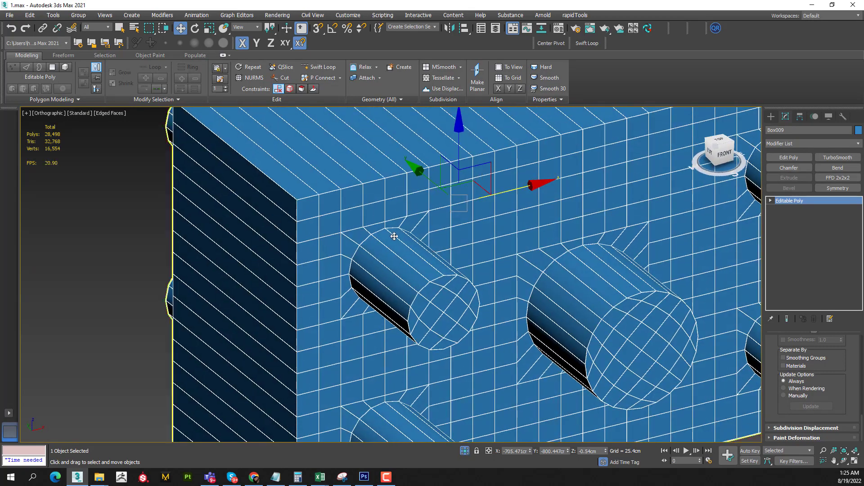
pyautogui.scroll(4, 387, 238)
# Switch to edge editing and pick an end edge loop on one tube, undoing one change
pyautogui.press('4')
pyautogui.click(385, 240)
pyautogui.scroll(-3, 391, 246)
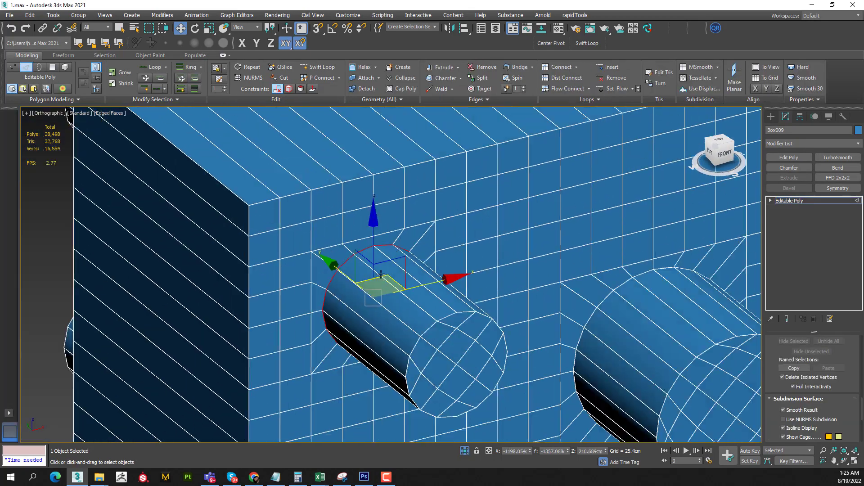
pyautogui.scroll(-2, 400, 257)
pyautogui.keyDown('alt'); pyautogui.moveTo(403, 261); pyautogui.dragTo(386, 244, button='middle'); pyautogui.keyUp('alt')
pyautogui.scroll(2, 347, 305)
pyautogui.scroll(3, 328, 282)
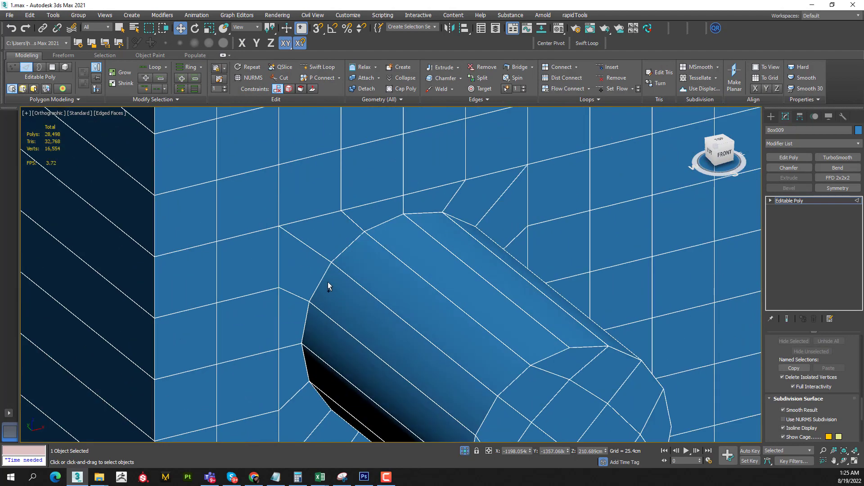
pyautogui.scroll(-2, 321, 282)
pyautogui.scroll(-2, 324, 284)
pyautogui.scroll(1, 446, 318)
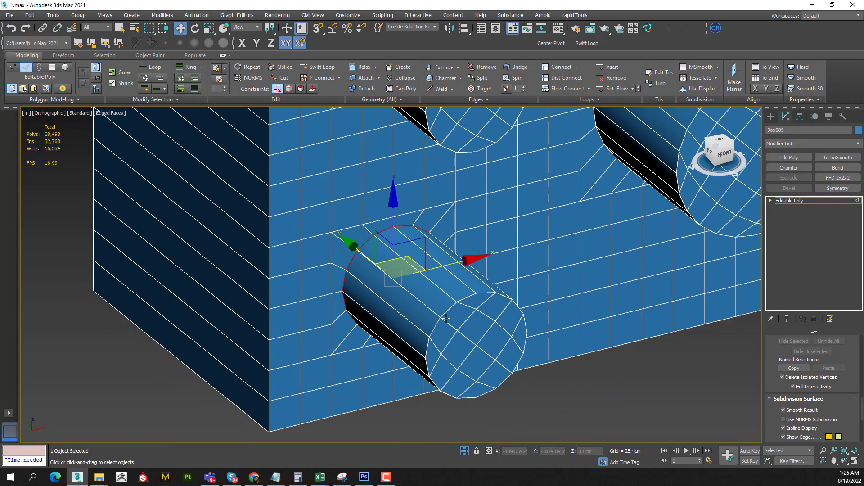
pyautogui.hotkey('ctrl', 'z')
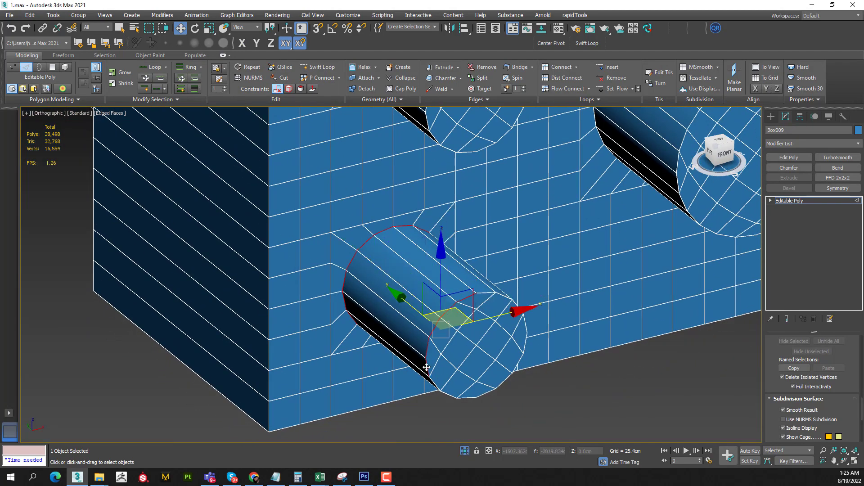
# Use Modify Selection > Similar to select the matching rim edges on every tube
pyautogui.moveTo(424, 363)
pyautogui.keyDown('alt'); pyautogui.mouseDown(button='middle')
pyautogui.moveTo(468, 353)
pyautogui.moveTo(425, 324)
pyautogui.mouseUp(button='middle'); pyautogui.keyUp('alt')
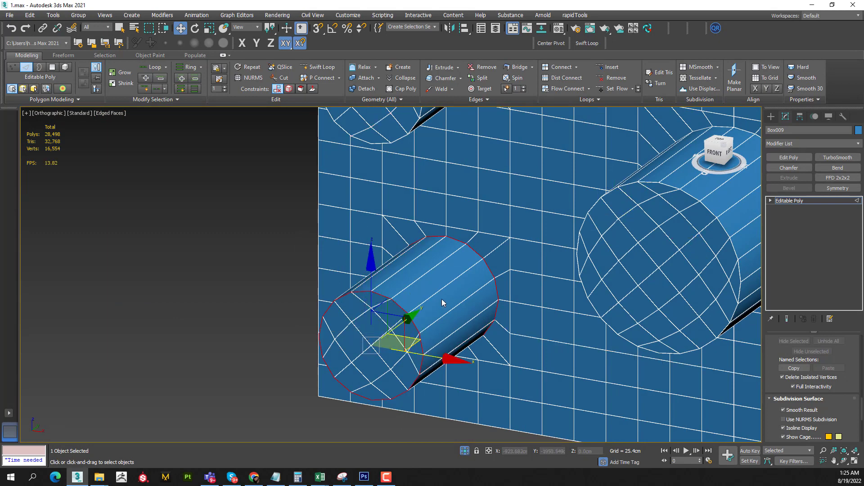
pyautogui.scroll(-2, 442, 299)
pyautogui.click(151, 100)
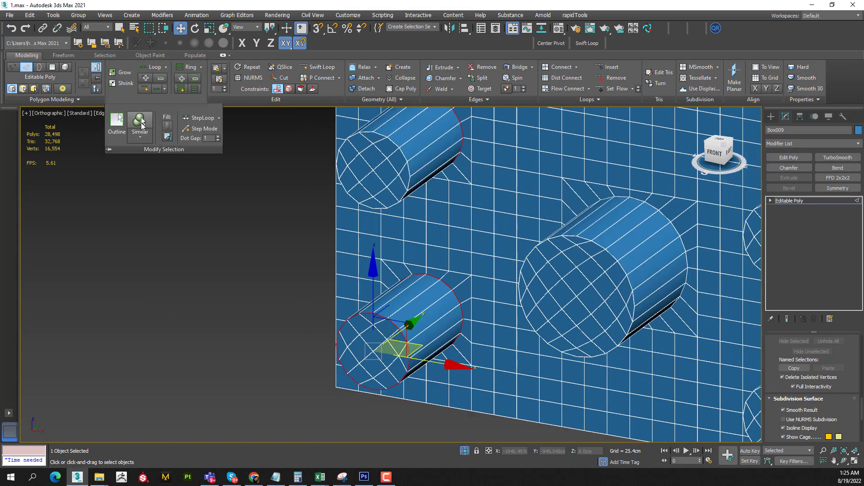
pyautogui.click(140, 120)
# Refine the selection to include the central tube's front and lower rim edges
pyautogui.moveTo(553, 254); pyautogui.dragTo(431, 271, button='middle')
pyautogui.keyDown('ctrl'); pyautogui.click(469, 264); pyautogui.keyUp('ctrl')
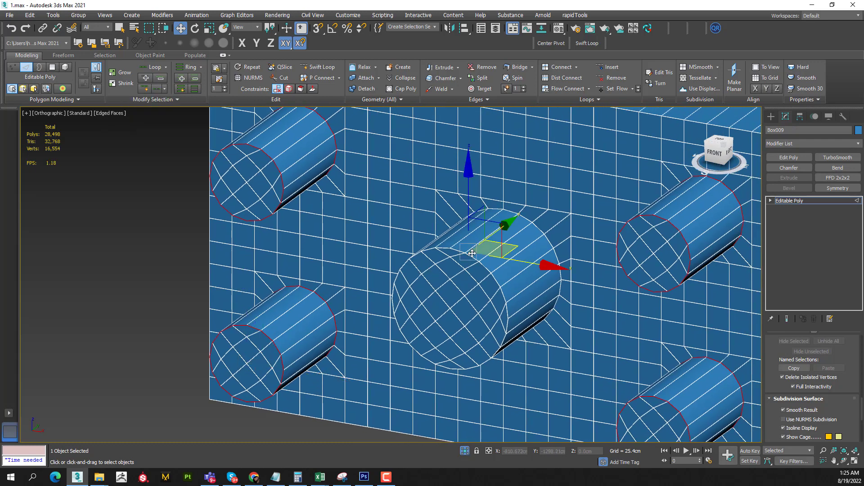
pyautogui.keyDown('ctrl'); pyautogui.click(477, 270); pyautogui.keyUp('ctrl')
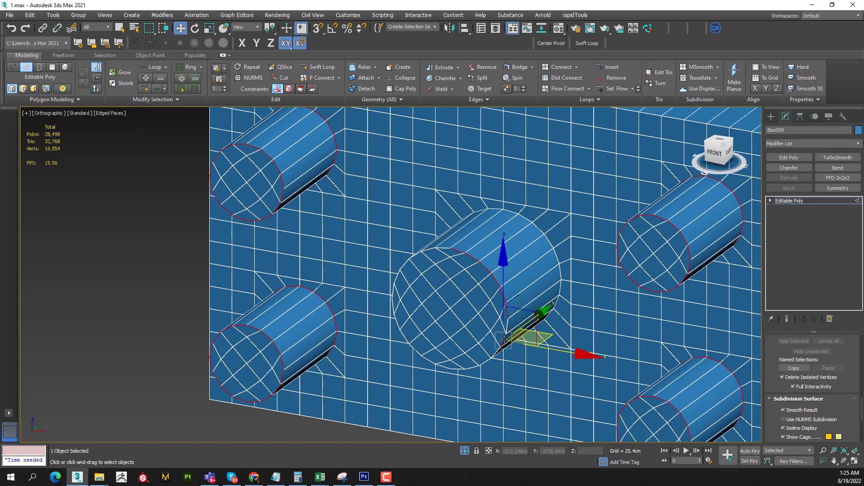
pyautogui.keyDown('ctrl'); pyautogui.click(475, 362); pyautogui.keyUp('ctrl')
pyautogui.keyDown('ctrl'); pyautogui.click(392, 291); pyautogui.keyUp('ctrl')
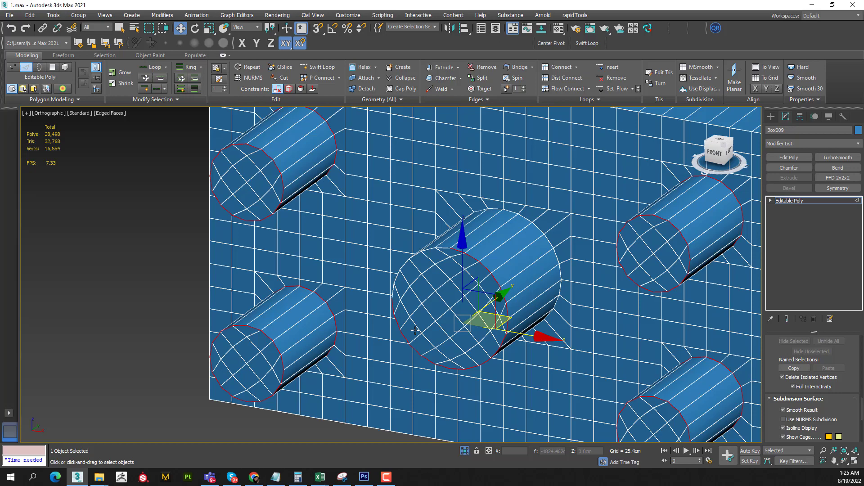
pyautogui.keyDown('ctrl'); pyautogui.click(397, 277); pyautogui.keyUp('ctrl')
# Adjust rim edges on the bottom-right and central tubes and review the selection from the left
pyautogui.moveTo(497, 201); pyautogui.dragTo(478, 234, button='middle')
pyautogui.keyDown('ctrl'); pyautogui.click(490, 246); pyautogui.keyUp('ctrl')
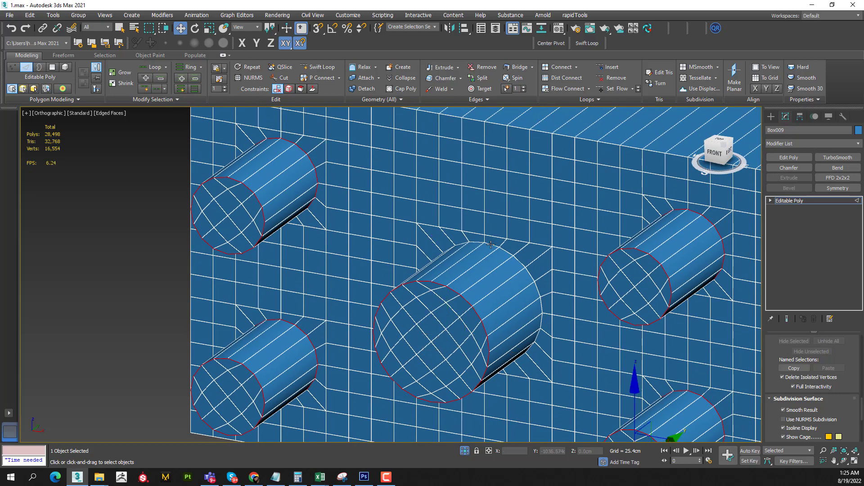
pyautogui.keyDown('ctrl'); pyautogui.click(491, 245); pyautogui.keyUp('ctrl')
pyautogui.scroll(-2, 526, 231)
pyautogui.scroll(-3, 525, 232)
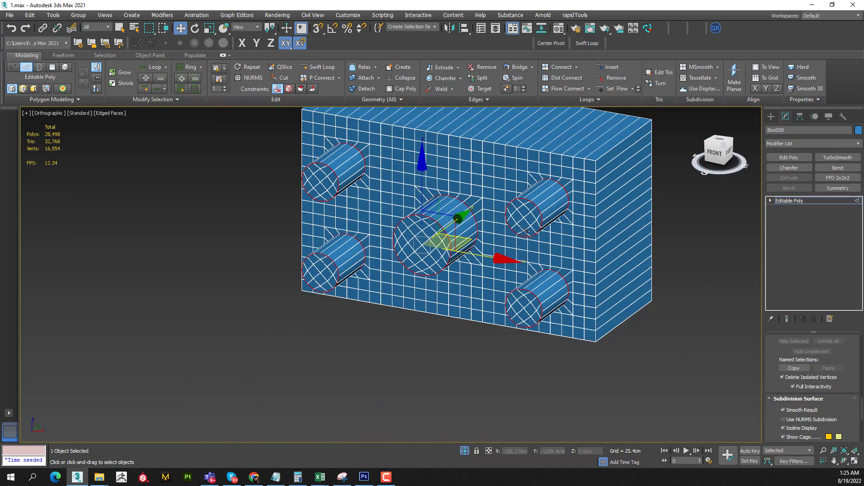
pyautogui.moveTo(526, 232)
pyautogui.keyDown('alt'); pyautogui.mouseDown(button='middle')
pyautogui.moveTo(450, 247)
pyautogui.moveTo(411, 229)
pyautogui.mouseUp(button='middle'); pyautogui.keyUp('alt')
pyautogui.scroll(2, 411, 230)
pyautogui.scroll(2, 411, 229)
pyautogui.scroll(2, 480, 260)
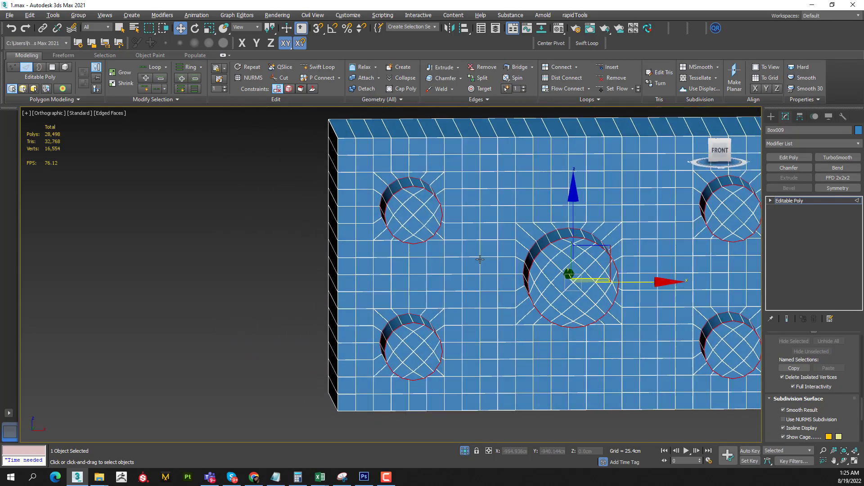
pyautogui.scroll(-1, 480, 259)
pyautogui.moveTo(480, 259)
pyautogui.keyDown('alt'); pyautogui.mouseDown(button='middle')
pyautogui.moveTo(481, 213)
pyautogui.moveTo(489, 208)
pyautogui.mouseUp(button='middle'); pyautogui.keyUp('alt')
pyautogui.scroll(3, 481, 213)
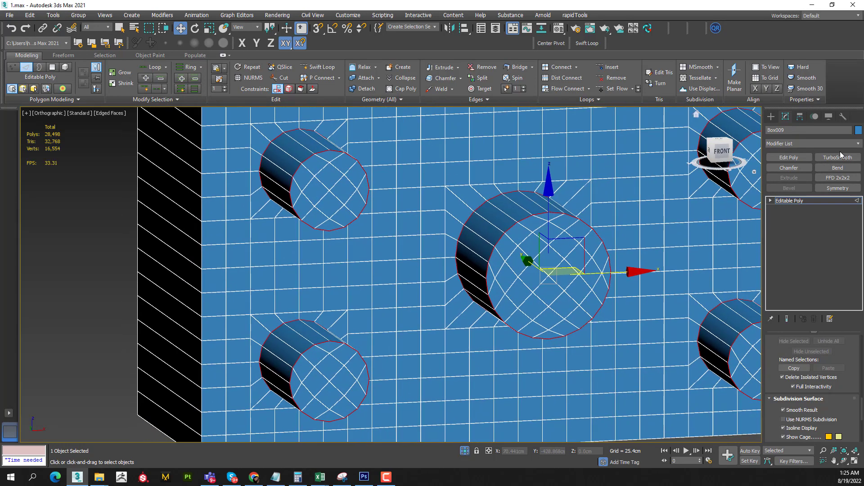
# Add TurboSmooth and a Chamfer on the selected rim edges, viewing smooth shaded
pyautogui.click(838, 157)
pyautogui.press('F4')
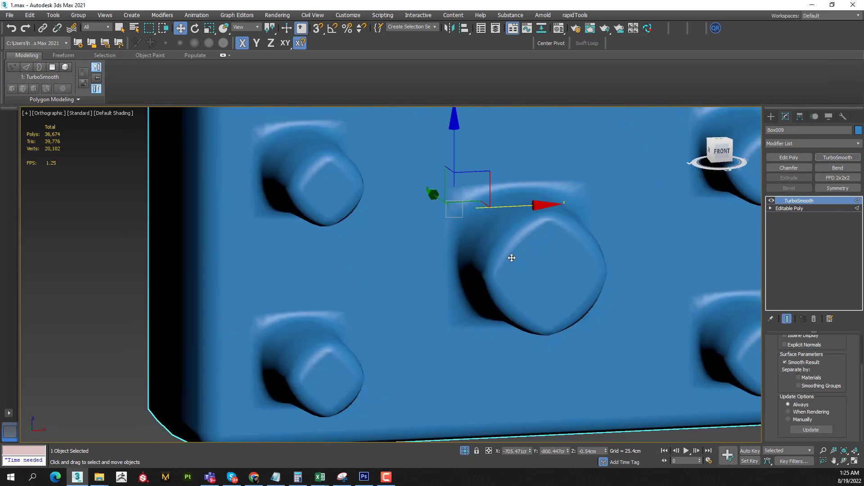
pyautogui.click(820, 207)
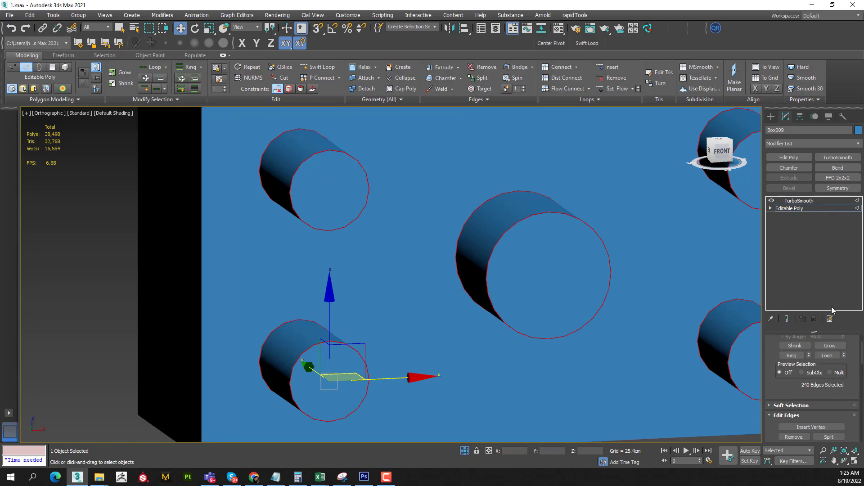
pyautogui.moveTo(639, 240); pyautogui.dragTo(632, 222, button='middle')
pyautogui.click(789, 168)
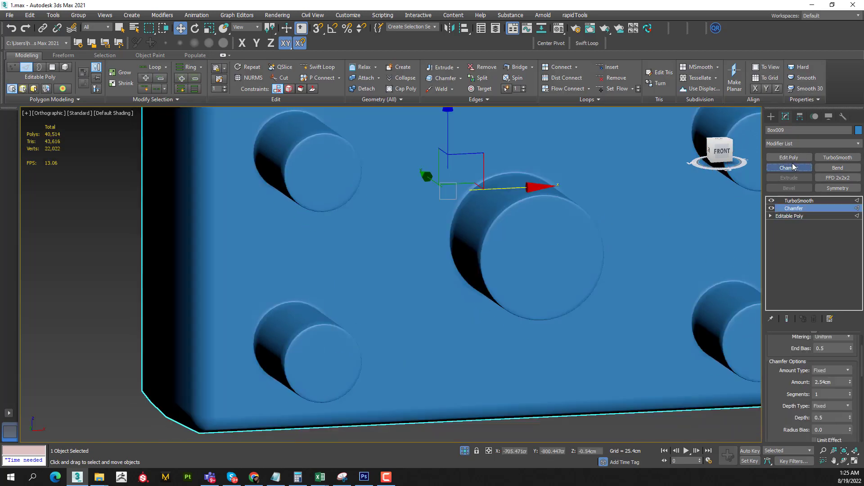
pyautogui.scroll(2, 582, 246)
pyautogui.scroll(5, 598, 251)
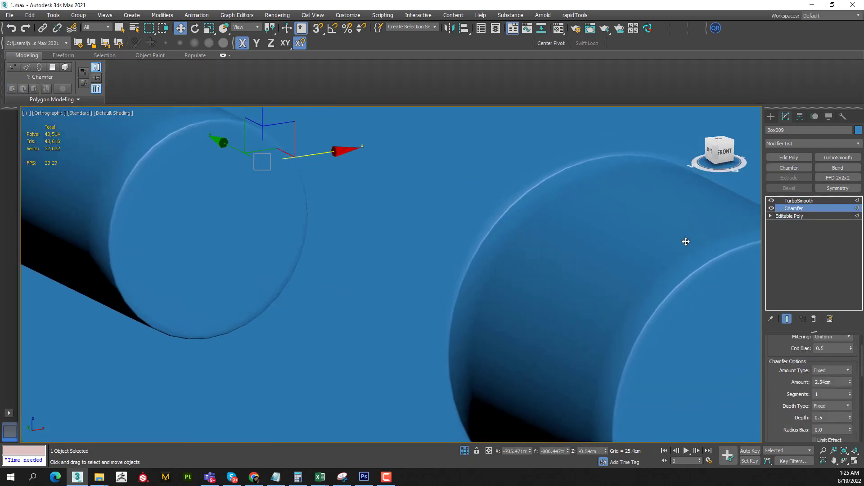
# Turn on Explicit Normals in the TurboSmooth modifier
pyautogui.click(800, 200)
pyautogui.scroll(3, 822, 369)
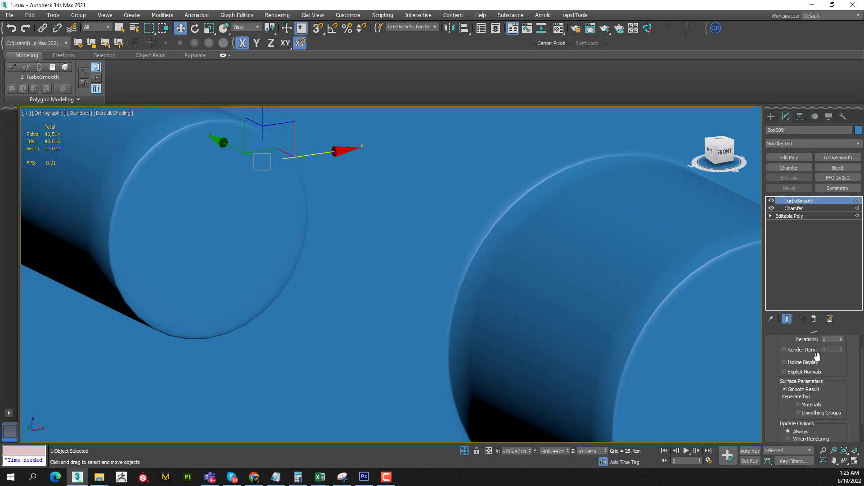
pyautogui.click(804, 387)
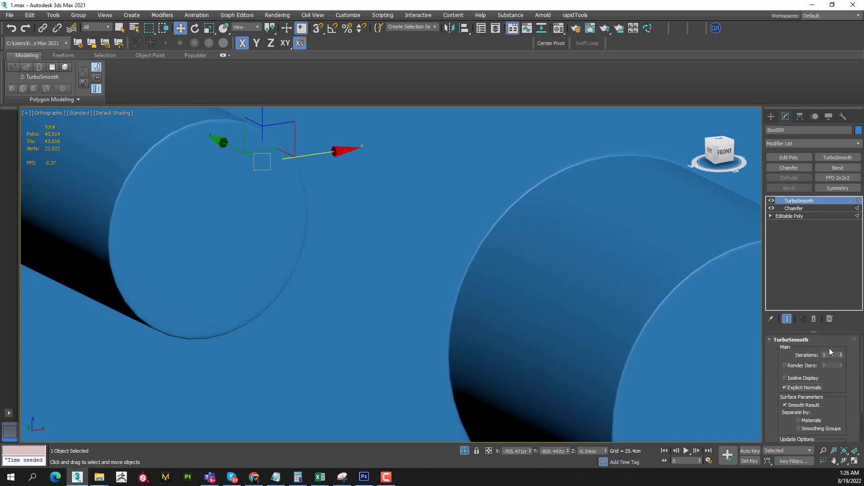
# Set the Chamfer's output smoothing to Smooth Chamfer Only
pyautogui.click(817, 217)
pyautogui.click(816, 209)
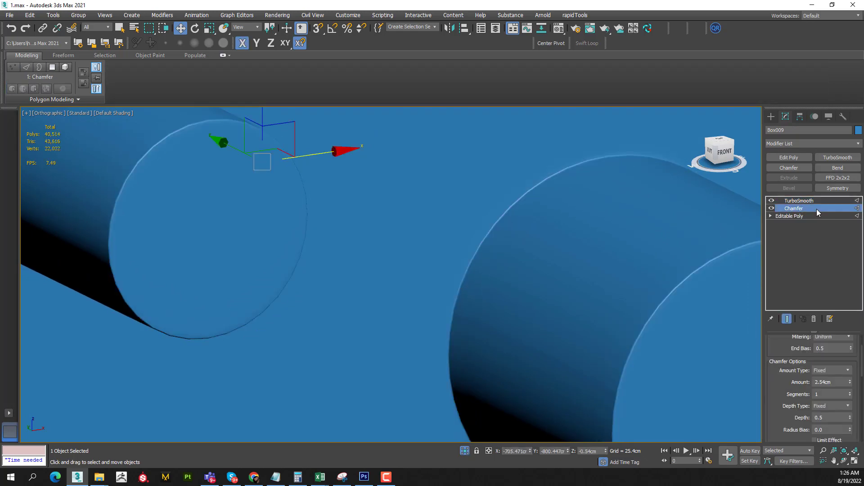
pyautogui.moveTo(586, 277); pyautogui.dragTo(572, 230, button='middle')
pyautogui.scroll(-3, 815, 396)
pyautogui.scroll(-3, 815, 397)
pyautogui.scroll(-3, 815, 396)
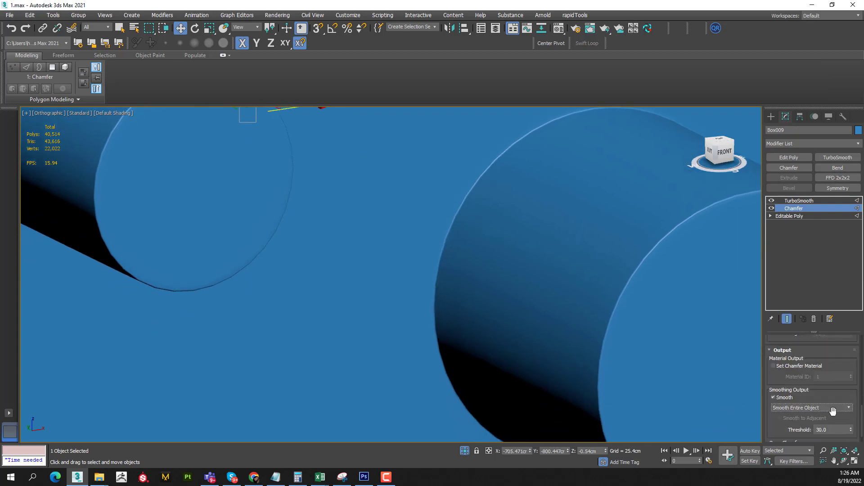
pyautogui.click(810, 407)
pyautogui.click(811, 425)
pyautogui.scroll(1, 838, 408)
pyautogui.scroll(2, 837, 396)
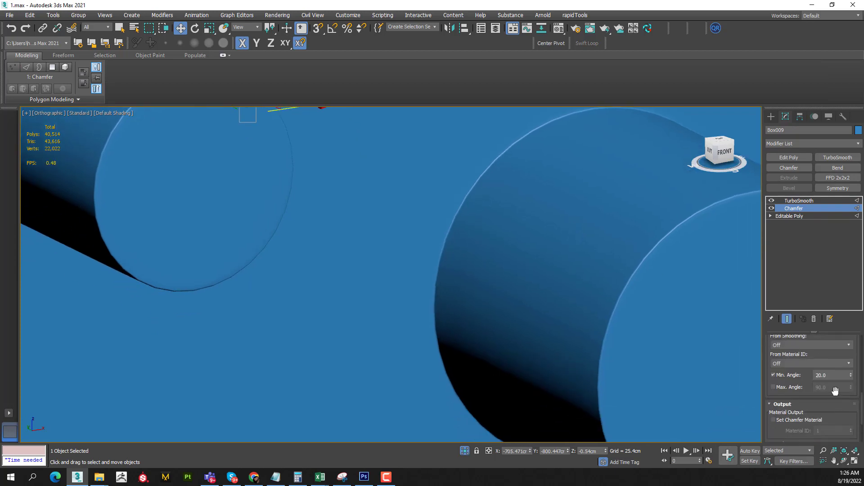
pyautogui.scroll(2, 835, 385)
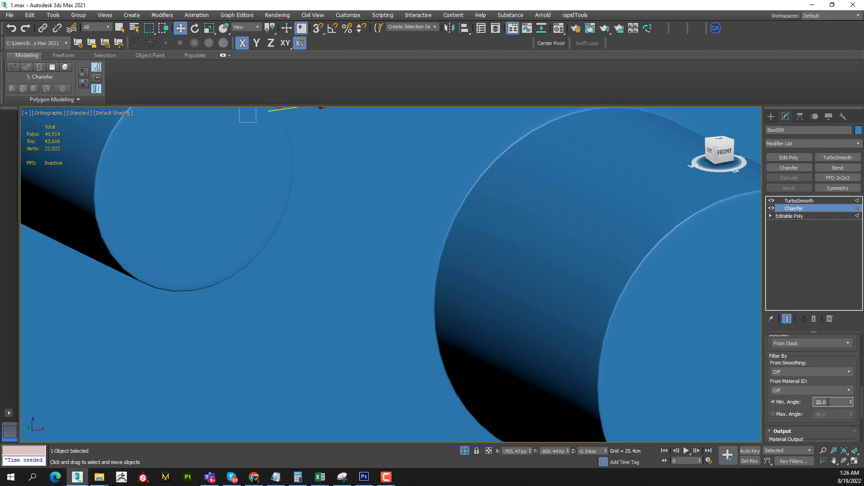
pyautogui.scroll(3, 827, 397)
pyautogui.scroll(3, 825, 389)
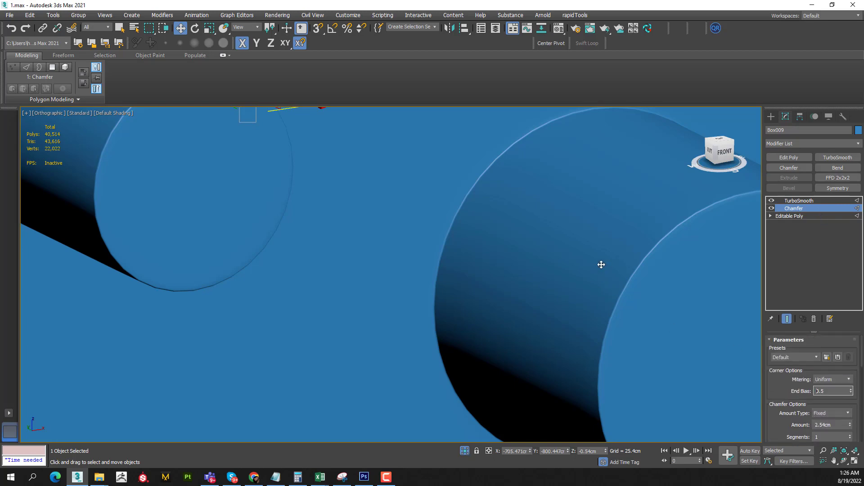
# Widen the Chamfer Amount to 9.855 cm with the spinner
pyautogui.scroll(2, 601, 264)
pyautogui.scroll(2, 566, 261)
pyautogui.scroll(2, 562, 290)
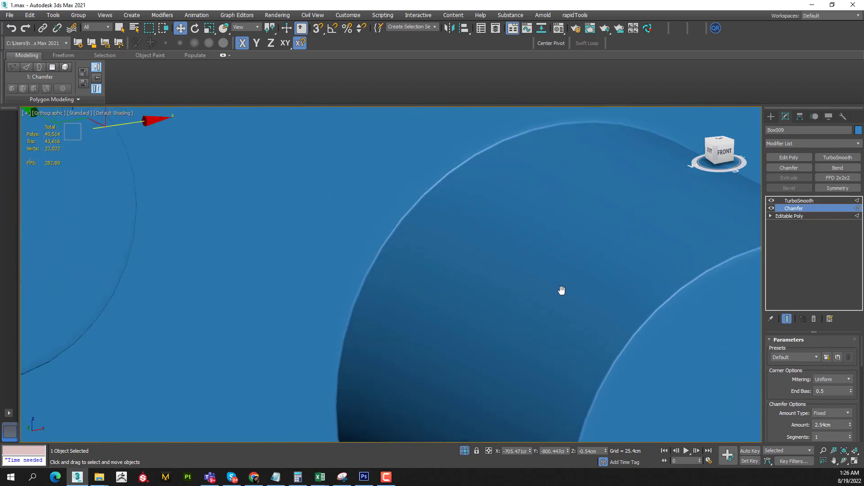
pyautogui.scroll(2, 562, 290)
pyautogui.scroll(-2, 594, 279)
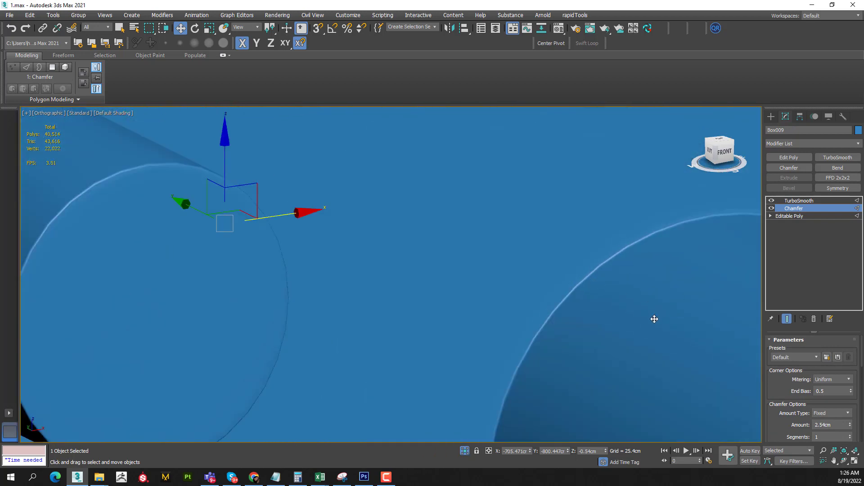
pyautogui.scroll(-2, 655, 319)
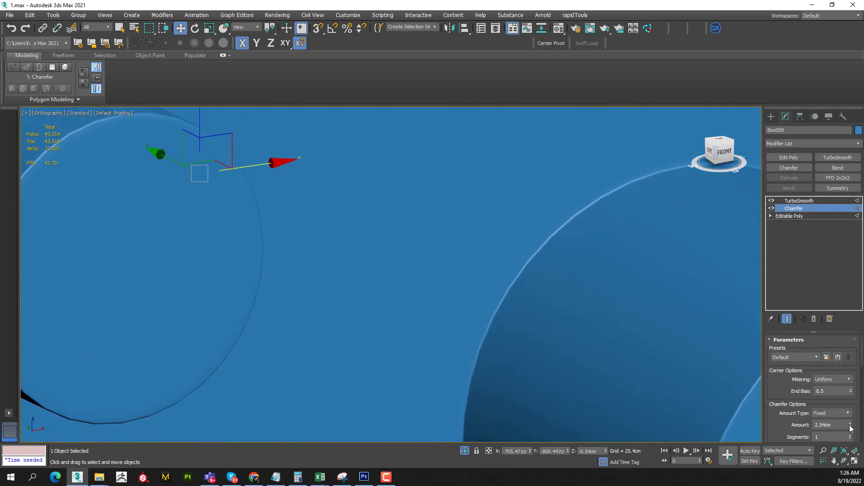
pyautogui.moveTo(851, 427); pyautogui.dragTo(837, 234)
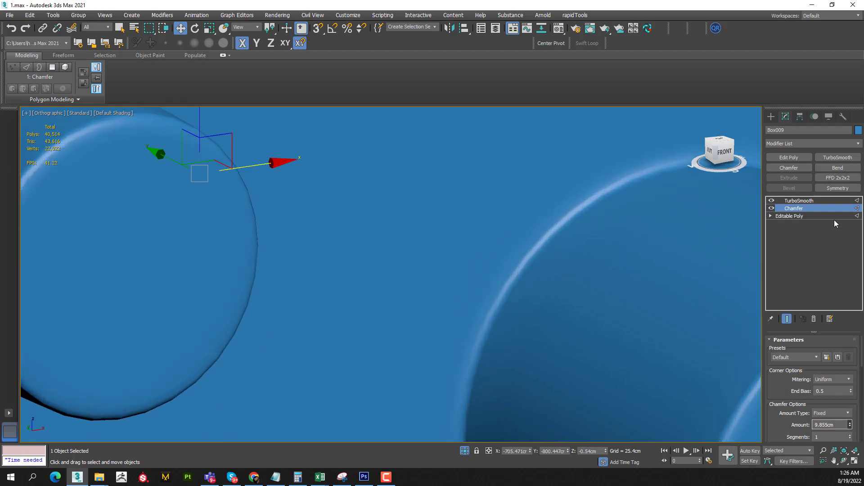
pyautogui.scroll(2, 584, 222)
pyautogui.scroll(-3, 567, 257)
pyautogui.scroll(-3, 575, 266)
pyautogui.scroll(-2, 596, 276)
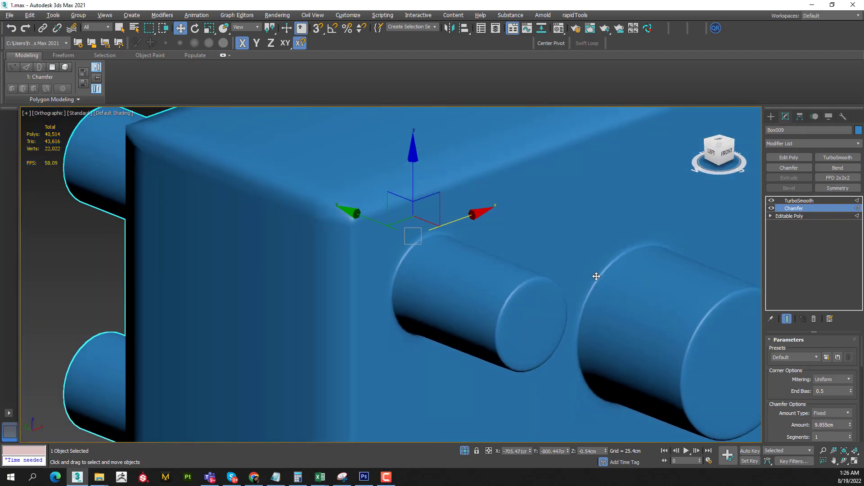
# Give the Chamfer 2 segments, checking the wire edges with F4
pyautogui.press('F4')
pyautogui.scroll(5, 608, 269)
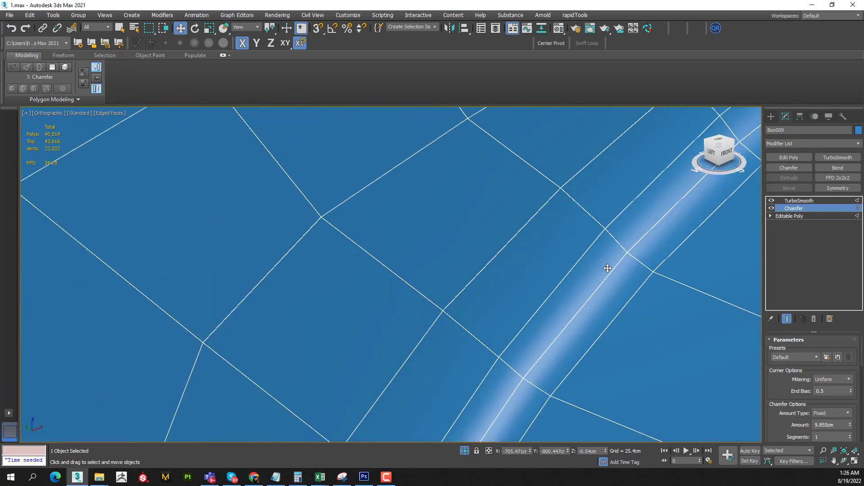
pyautogui.click(851, 437)
pyautogui.scroll(-5, 621, 338)
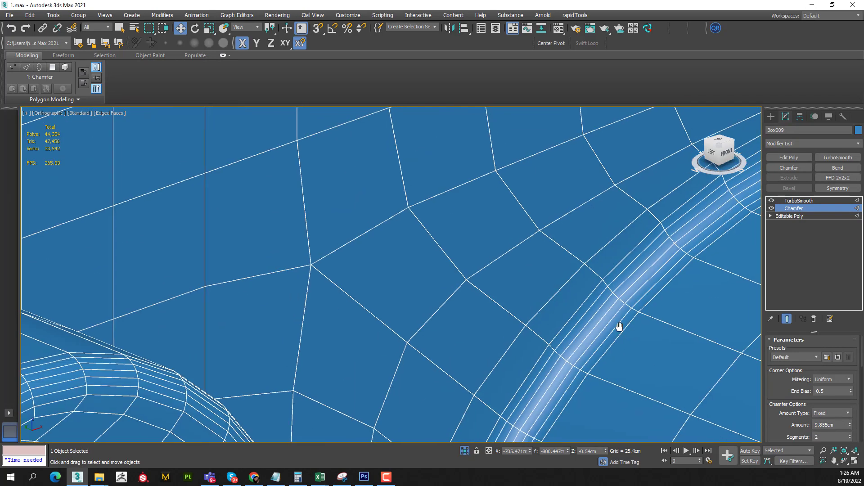
pyautogui.press('F4')
pyautogui.scroll(-10, 585, 319)
# Reframe the view around the box and tubes, and switch TurboSmooth off
pyautogui.moveTo(608, 328)
pyautogui.keyDown('alt'); pyautogui.mouseDown(button='middle')
pyautogui.moveTo(532, 301)
pyautogui.moveTo(558, 307)
pyautogui.mouseUp(button='middle'); pyautogui.keyUp('alt')
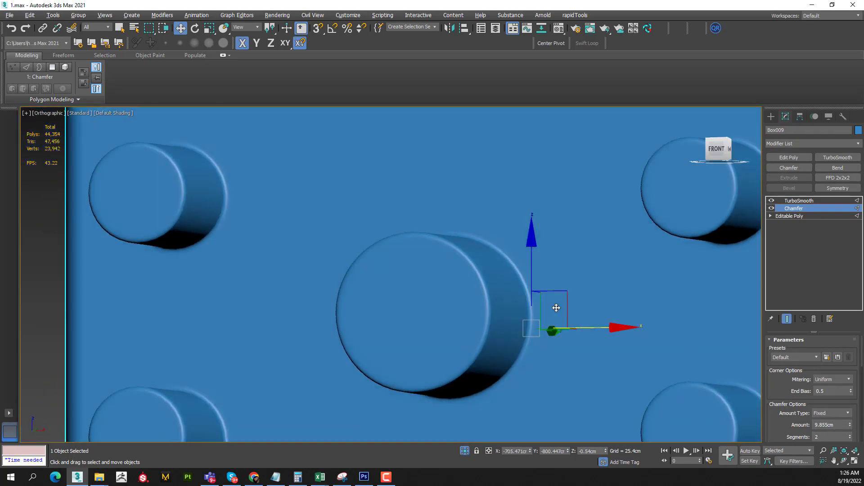
pyautogui.press('f')
pyautogui.press('z')
pyautogui.moveTo(463, 262); pyautogui.dragTo(502, 271, button='middle')
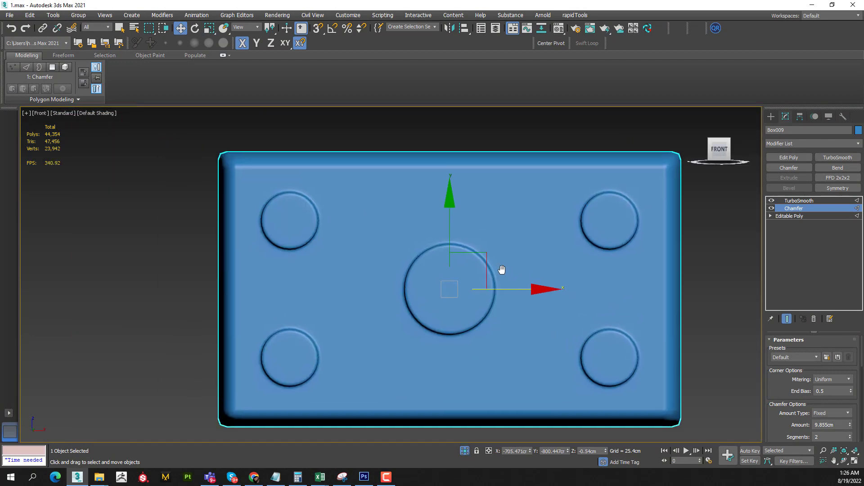
pyautogui.keyDown('alt'); pyautogui.moveTo(540, 214); pyautogui.dragTo(300, 217, button='middle'); pyautogui.keyUp('alt')
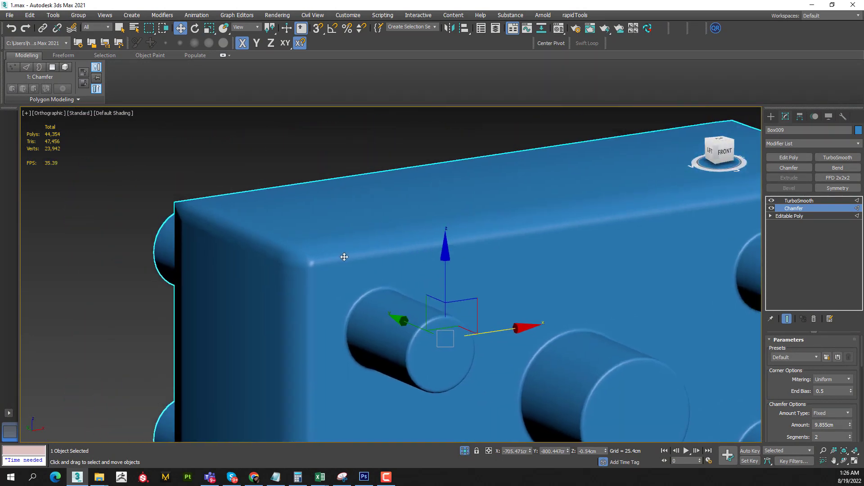
pyautogui.click(772, 201)
# At Editable Poly, add the box's top front, corner and bottom border loops to the edge selection
pyautogui.click(793, 216)
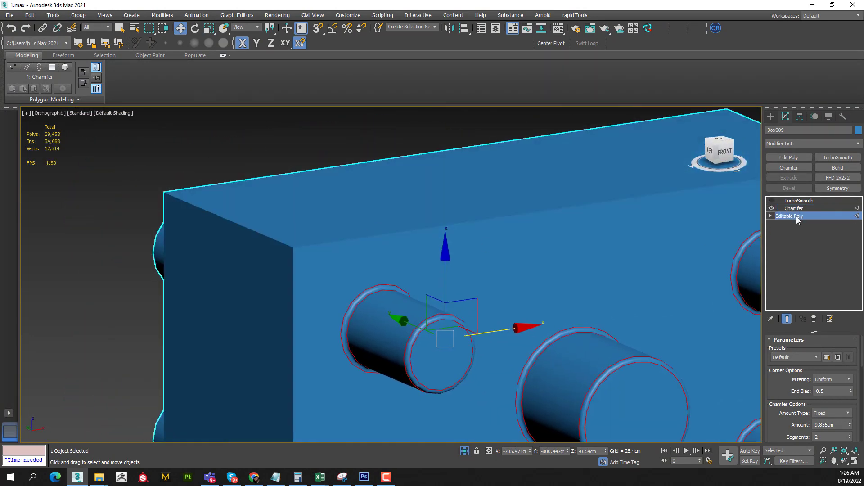
pyautogui.press('F4')
pyautogui.keyDown('ctrl'); pyautogui.doubleClick(325, 244); pyautogui.keyUp('ctrl')
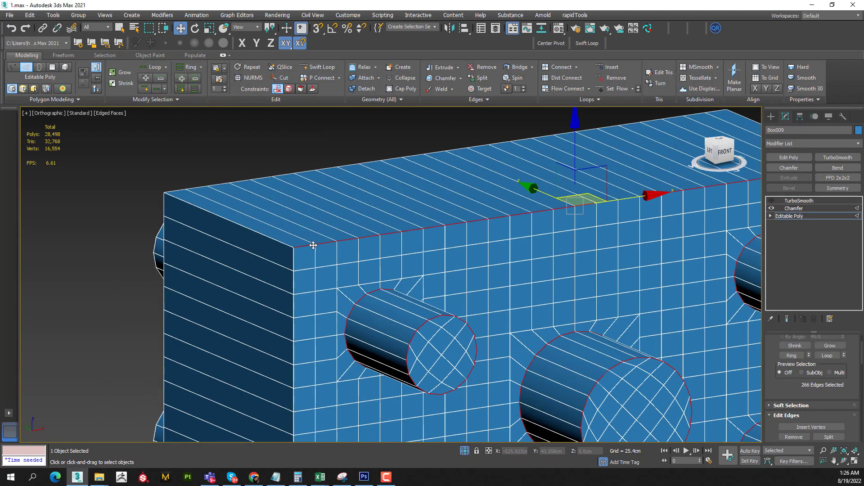
pyautogui.keyDown('ctrl'); pyautogui.doubleClick(290, 286); pyautogui.keyUp('ctrl')
pyautogui.scroll(-2, 402, 306)
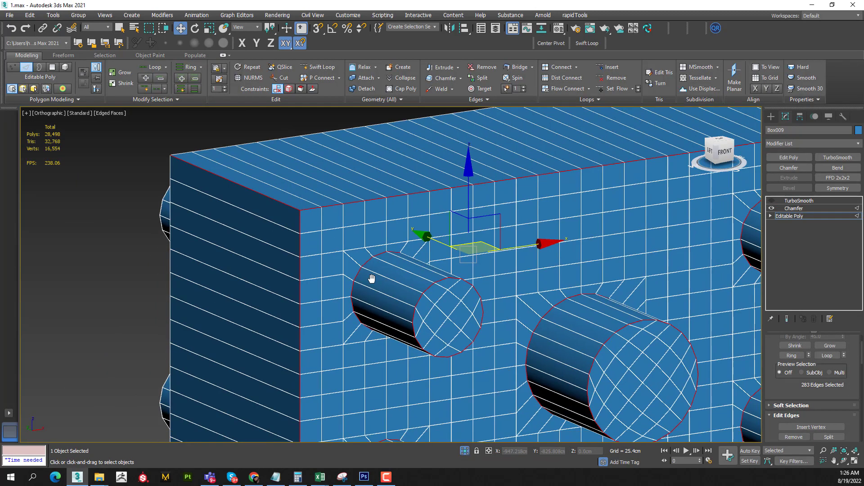
pyautogui.scroll(-3, 403, 305)
pyautogui.keyDown('ctrl'); pyautogui.doubleClick(368, 329); pyautogui.keyUp('ctrl')
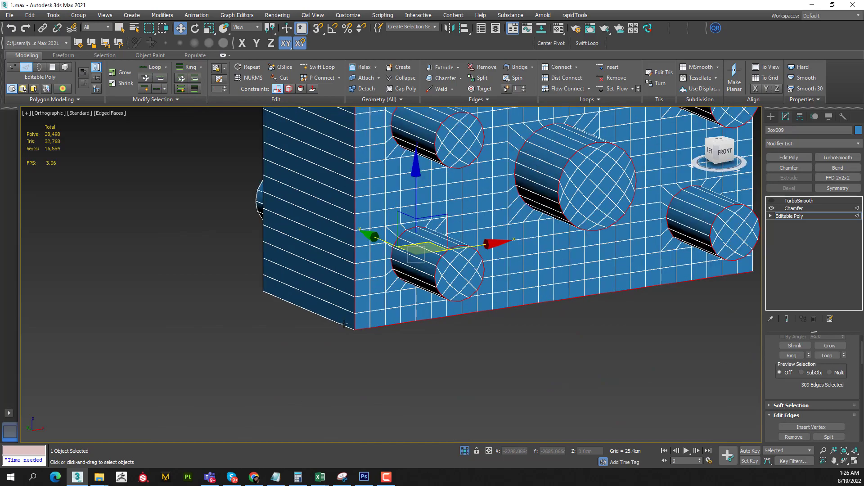
# Add the right, rear and left vertical corner loops plus the right face's top edge
pyautogui.scroll(3, 367, 328)
pyautogui.scroll(4, 347, 329)
pyautogui.scroll(-4, 344, 326)
pyautogui.moveTo(344, 326)
pyautogui.keyDown('alt'); pyautogui.mouseDown(button='middle')
pyautogui.moveTo(524, 324)
pyautogui.moveTo(570, 381)
pyautogui.moveTo(571, 221)
pyautogui.mouseUp(button='middle'); pyautogui.keyUp('alt')
pyautogui.keyDown('ctrl'); pyautogui.doubleClick(525, 325); pyautogui.keyUp('ctrl')
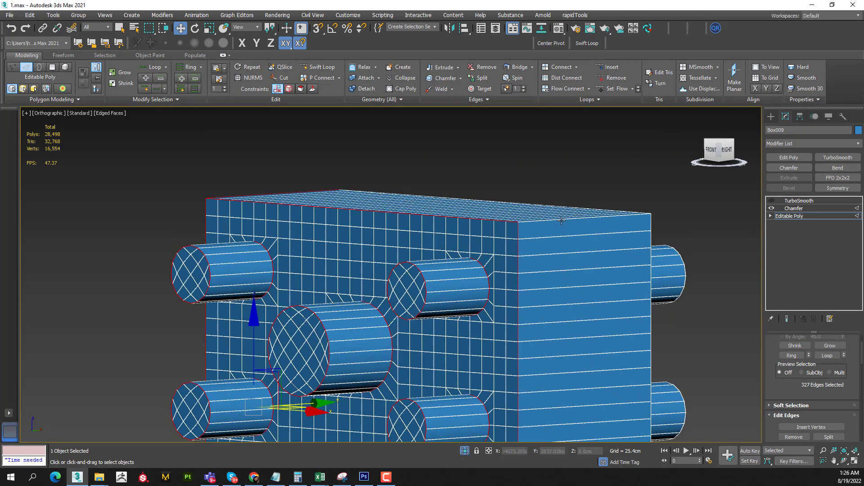
pyautogui.keyDown('ctrl'); pyautogui.click(570, 221); pyautogui.keyUp('ctrl')
pyautogui.keyDown('ctrl'); pyautogui.doubleClick(648, 222); pyautogui.keyUp('ctrl')
pyautogui.moveTo(648, 223)
pyautogui.keyDown('alt'); pyautogui.mouseDown(button='middle')
pyautogui.moveTo(327, 262)
pyautogui.moveTo(404, 222)
pyautogui.moveTo(485, 293)
pyautogui.mouseUp(button='middle'); pyautogui.keyUp('alt')
pyautogui.keyDown('ctrl'); pyautogui.doubleClick(279, 253); pyautogui.keyUp('ctrl')
# Add the remaining top border loops and check the result on the Chamfer modifier
pyautogui.scroll(5, 404, 222)
pyautogui.keyDown('ctrl'); pyautogui.doubleClick(386, 216); pyautogui.keyUp('ctrl')
pyautogui.scroll(3, 485, 293)
pyautogui.scroll(5, 415, 218)
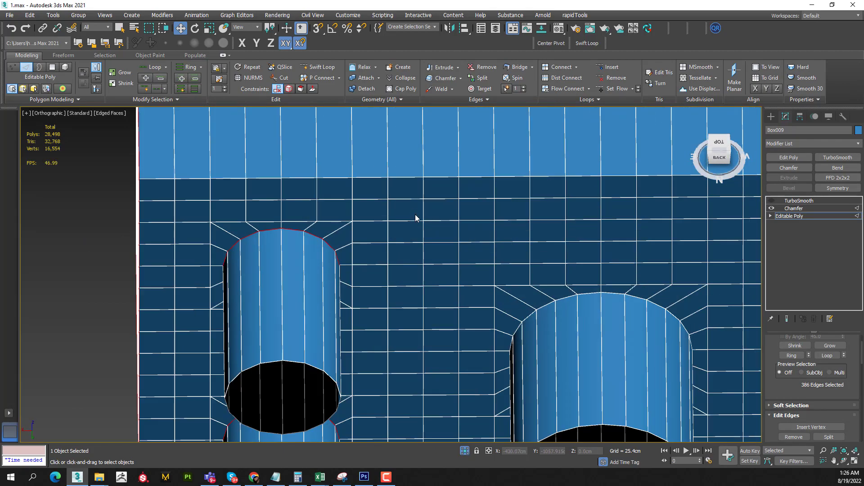
pyautogui.keyDown('ctrl'); pyautogui.doubleClick(407, 176); pyautogui.keyUp('ctrl')
pyautogui.keyDown('alt'); pyautogui.moveTo(439, 198); pyautogui.dragTo(521, 193, button='middle'); pyautogui.keyUp('alt')
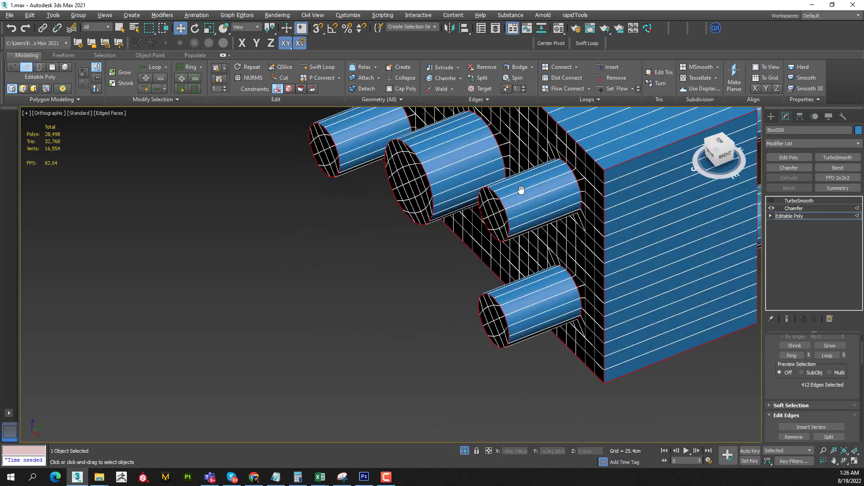
pyautogui.press('f')
pyautogui.moveTo(478, 231)
pyautogui.keyDown('alt'); pyautogui.mouseDown(button='middle')
pyautogui.moveTo(491, 243)
pyautogui.moveTo(553, 251)
pyautogui.mouseUp(button='middle'); pyautogui.keyUp('alt')
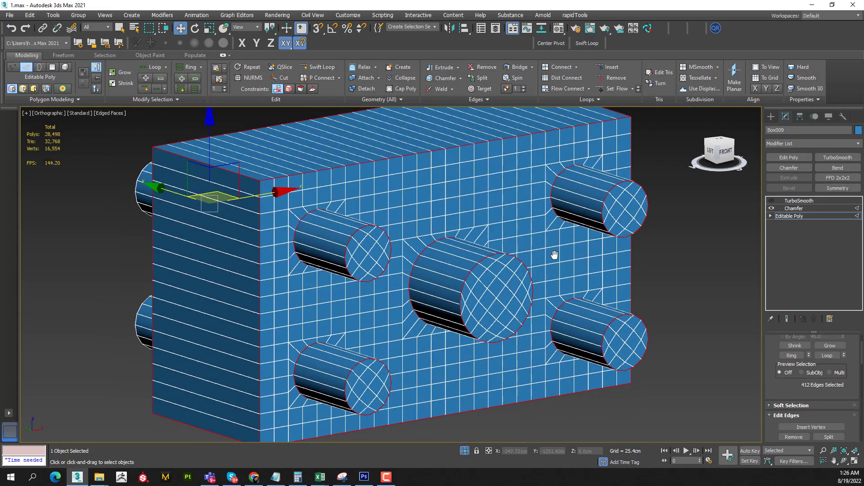
pyautogui.click(792, 209)
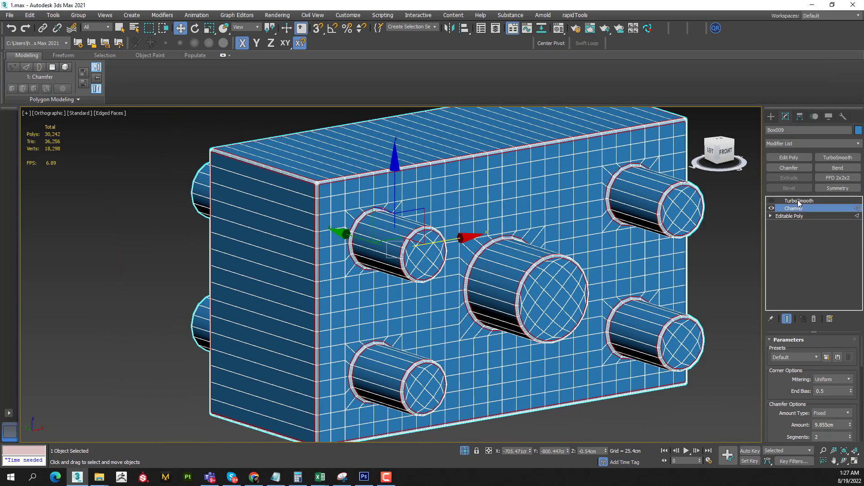
# Add an Edit Poly modifier above the Chamfer, briefly preview TurboSmooth, then turn it off
pyautogui.click(793, 158)
pyautogui.press('F4')
pyautogui.moveTo(550, 285)
pyautogui.keyDown('alt'); pyautogui.mouseDown(button='middle')
pyautogui.moveTo(517, 258)
pyautogui.moveTo(532, 252)
pyautogui.mouseUp(button='middle'); pyautogui.keyUp('alt')
pyautogui.scroll(5, 447, 253)
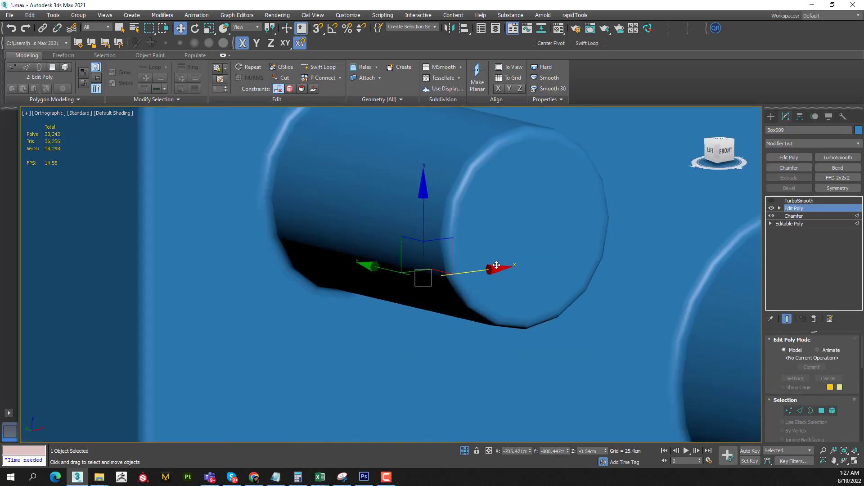
pyautogui.click(771, 200)
pyautogui.click(799, 201)
pyautogui.press('F4')
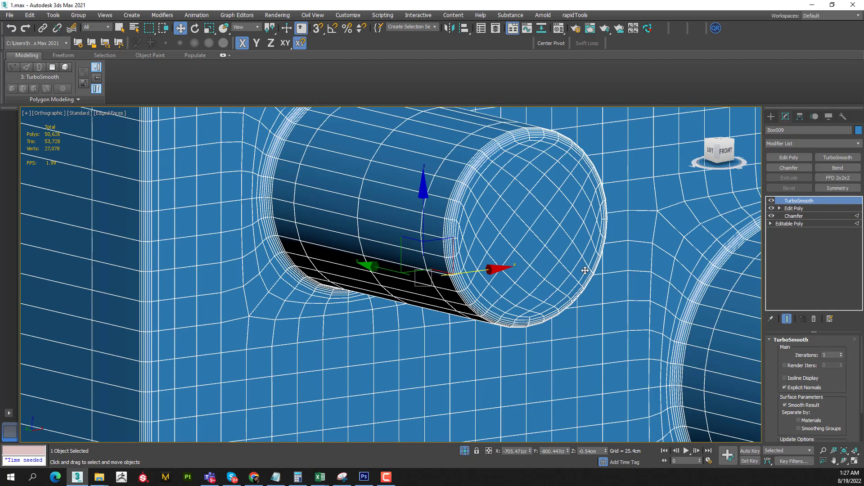
pyautogui.press('F4')
pyautogui.click(771, 201)
pyautogui.click(794, 209)
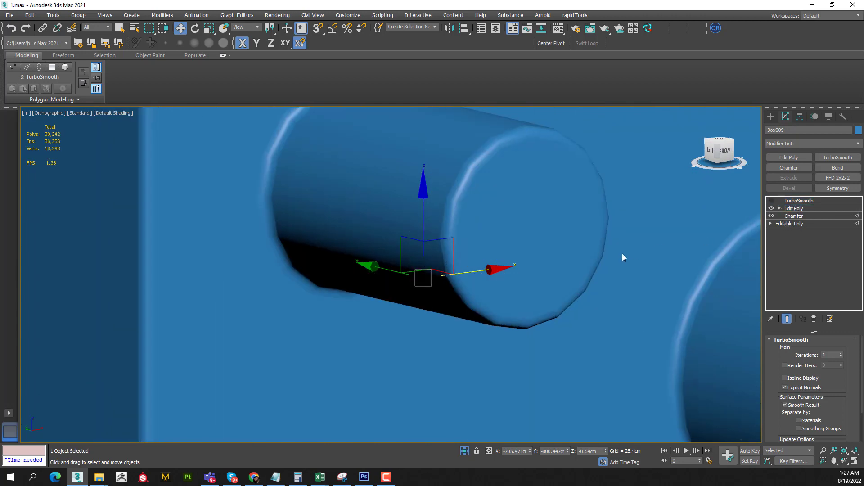
# In the front view, select several vertical edge loops on both sides of the centre tube
pyautogui.press('f')
pyautogui.press('z')
pyautogui.moveTo(501, 283); pyautogui.dragTo(536, 282, button='middle')
pyautogui.press('F4')
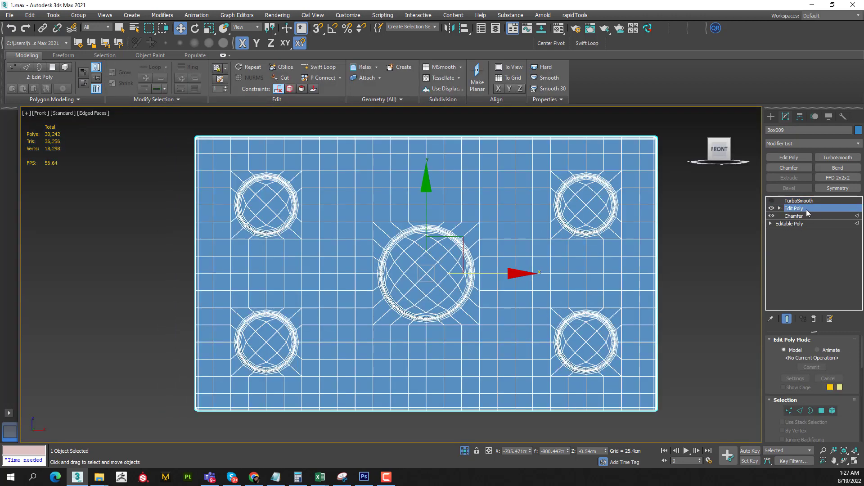
pyautogui.press('2')
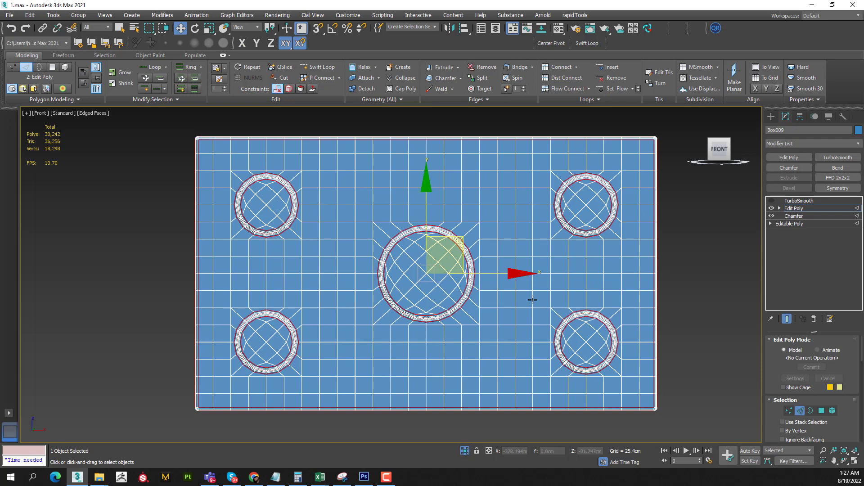
pyautogui.doubleClick(532, 300)
pyautogui.keyDown('ctrl'); pyautogui.doubleClick(515, 300); pyautogui.keyUp('ctrl')
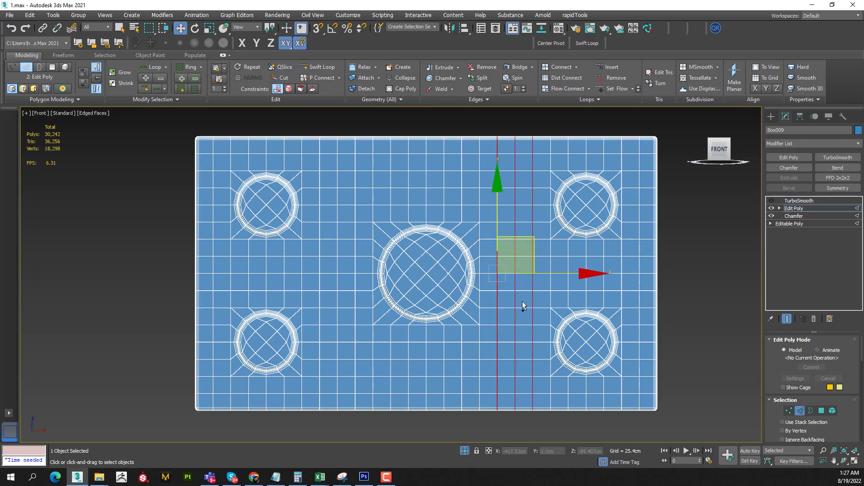
pyautogui.keyDown('ctrl'); pyautogui.doubleClick(638, 301); pyautogui.keyUp('ctrl')
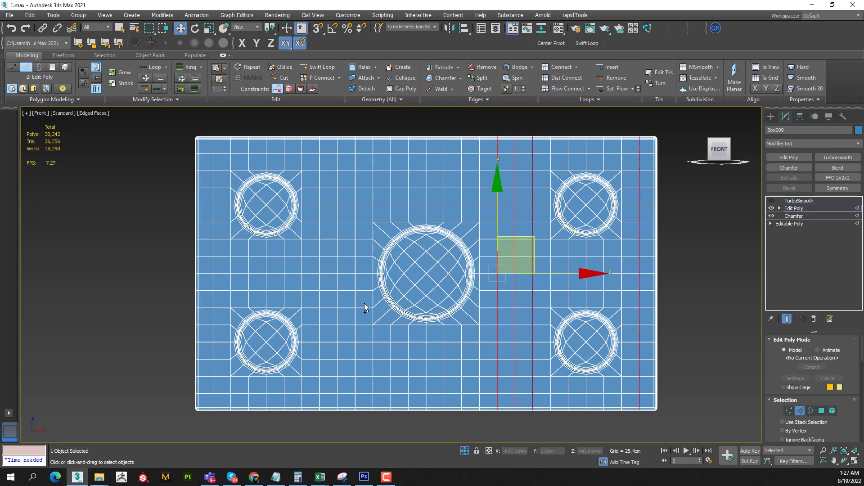
pyautogui.keyDown('ctrl'); pyautogui.doubleClick(353, 298); pyautogui.keyUp('ctrl')
pyautogui.moveTo(337, 299)
pyautogui.keyDown('alt'); pyautogui.mouseDown(button='middle')
pyautogui.moveTo(408, 334)
pyautogui.moveTo(458, 327)
pyautogui.mouseUp(button='middle'); pyautogui.keyUp('alt')
# Add the vertical loop left of the centre tube and the horizontal loop near the top edge
pyautogui.press('f')
pyautogui.scroll(2, 492, 271)
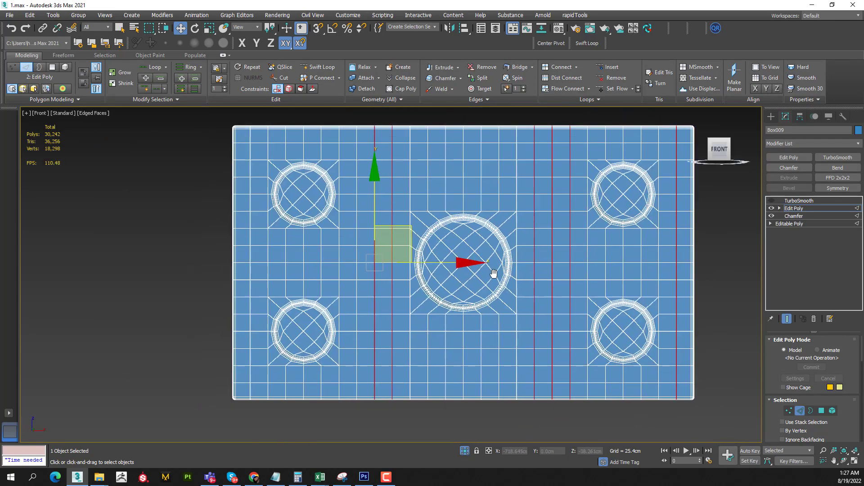
pyautogui.scroll(3, 382, 286)
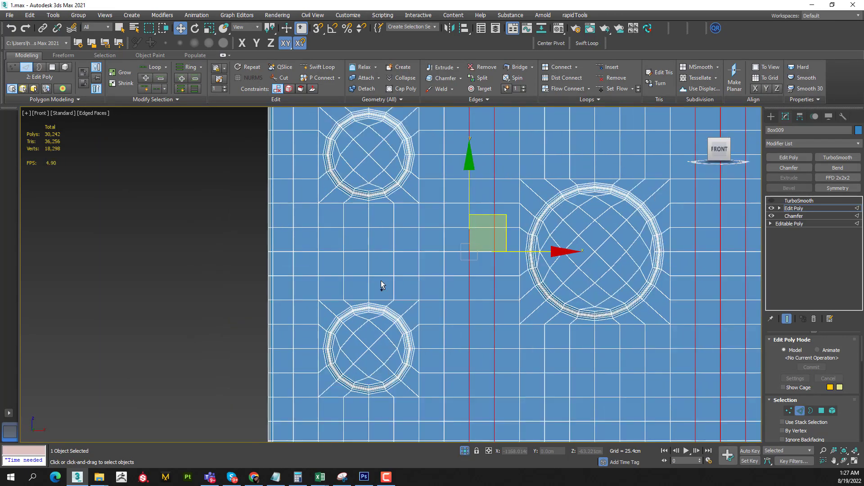
pyautogui.keyDown('ctrl'); pyautogui.doubleClick(293, 290); pyautogui.keyUp('ctrl')
pyautogui.scroll(-3, 412, 238)
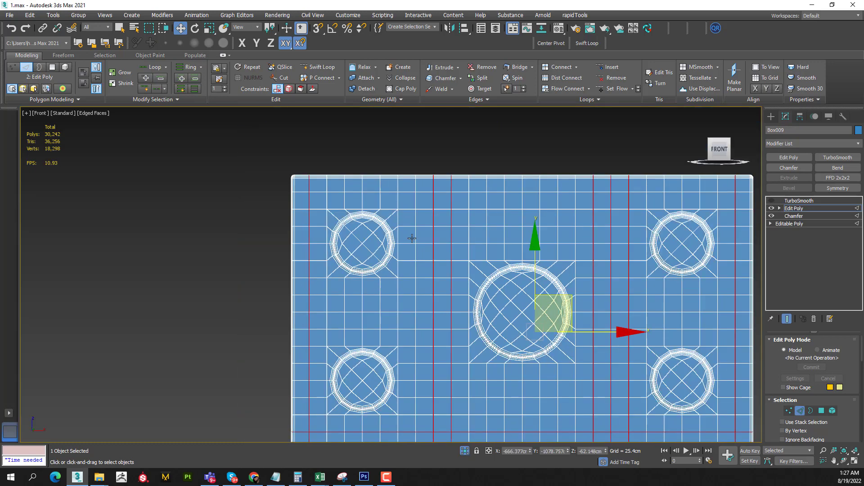
pyautogui.keyDown('ctrl'); pyautogui.doubleClick(411, 192); pyautogui.keyUp('ctrl')
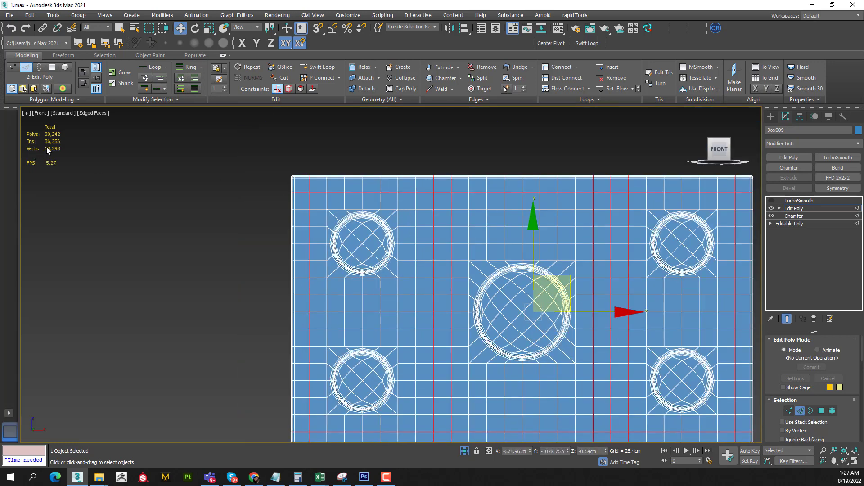
# Remove all selected edge loops with Ctrl+Backspace and inspect the sparser plate grid
pyautogui.moveTo(392, 228); pyautogui.dragTo(354, 219, button='middle')
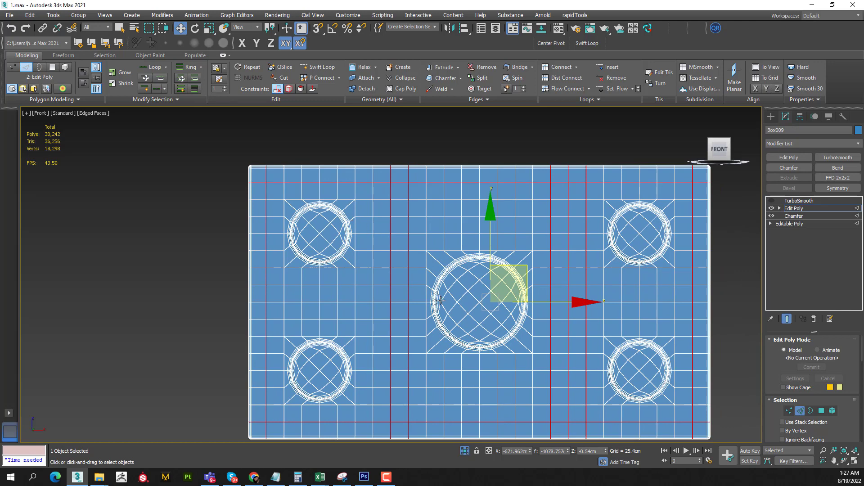
pyautogui.hotkey('ctrl', 'BackSpace')
pyautogui.scroll(1, 450, 295)
pyautogui.scroll(1, 457, 290)
pyautogui.scroll(2, 457, 291)
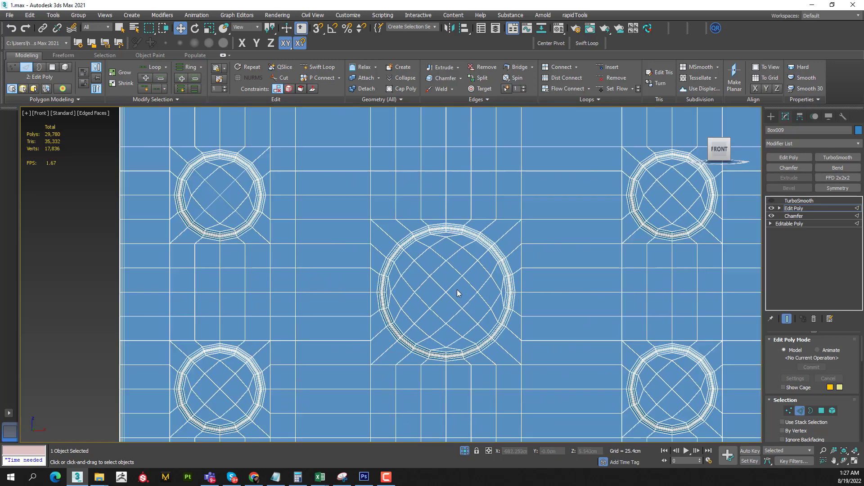
pyautogui.scroll(-1, 457, 290)
pyautogui.moveTo(434, 253)
pyautogui.mouseDown(button='middle')
pyautogui.moveTo(339, 266)
pyautogui.moveTo(360, 266)
pyautogui.mouseUp(button='middle')
pyautogui.scroll(2, 396, 282)
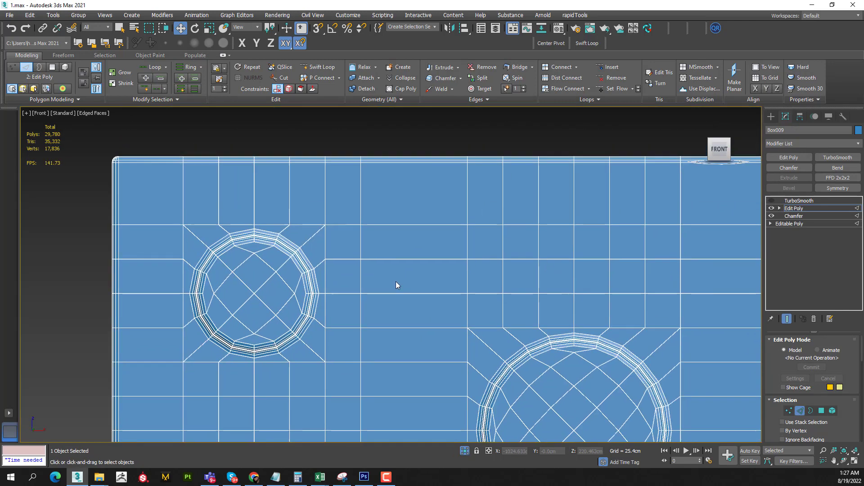
pyautogui.moveTo(666, 247); pyautogui.dragTo(708, 250, button='middle')
pyautogui.moveTo(511, 252); pyautogui.dragTo(533, 255, button='middle')
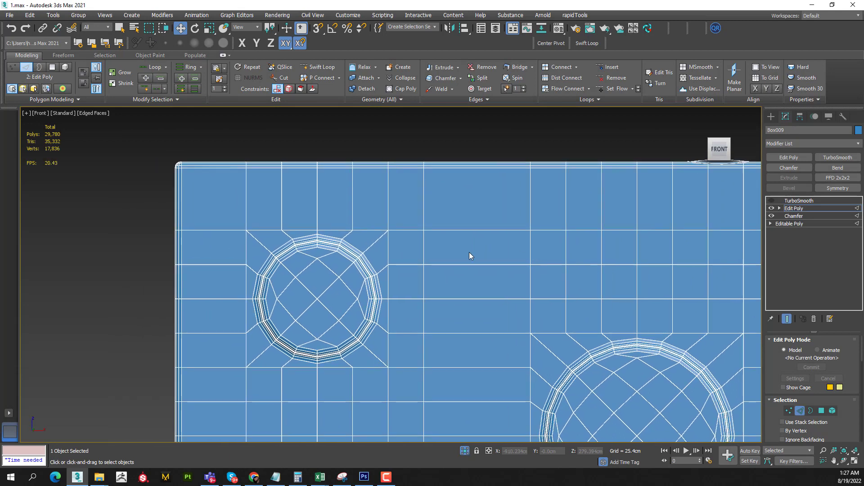
# Collapse the two vertices beside the upper-left tube into one
pyautogui.press('1')
pyautogui.click(424, 230)
pyautogui.click(424, 264)
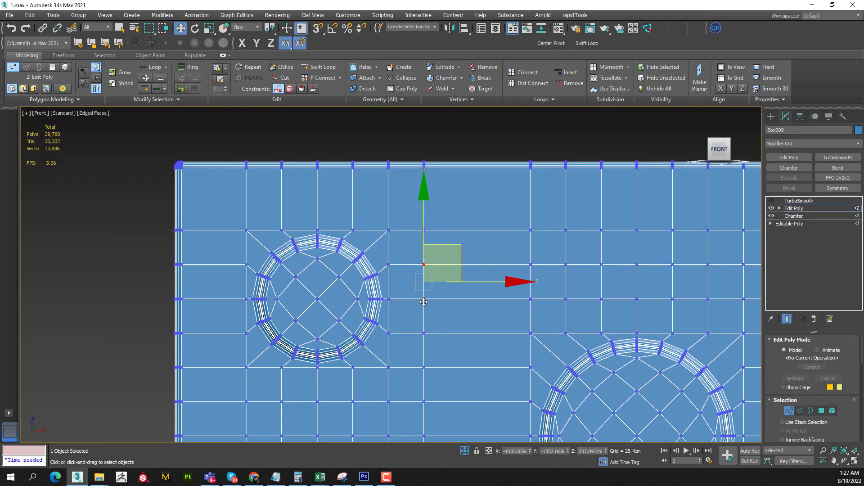
pyautogui.click(401, 78)
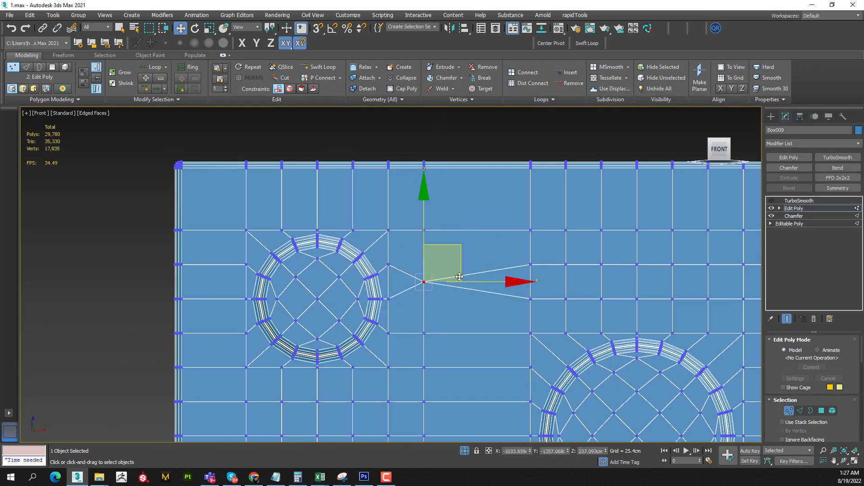
# Collapse the vertex rows above the central tube into a single fan point
pyautogui.moveTo(437, 275)
pyautogui.mouseDown(button='middle')
pyautogui.moveTo(428, 237)
pyautogui.moveTo(338, 243)
pyautogui.mouseUp(button='middle')
pyautogui.scroll(-2, 409, 241)
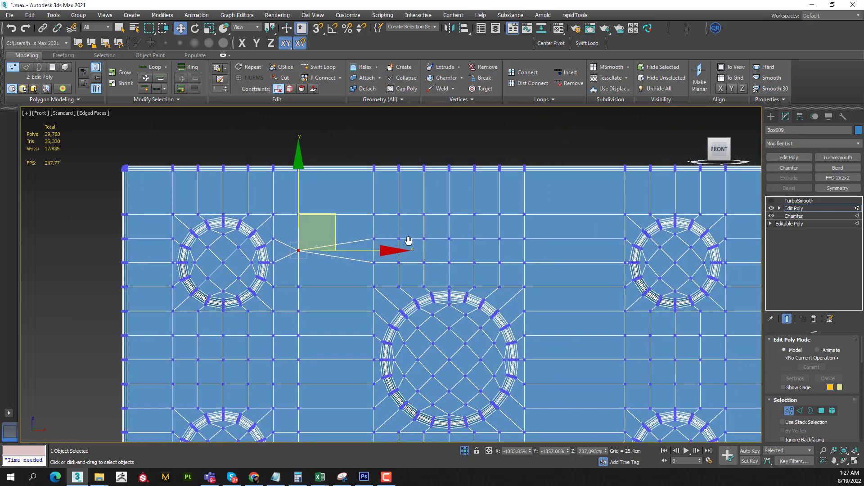
pyautogui.moveTo(454, 229); pyautogui.dragTo(413, 231, button='middle')
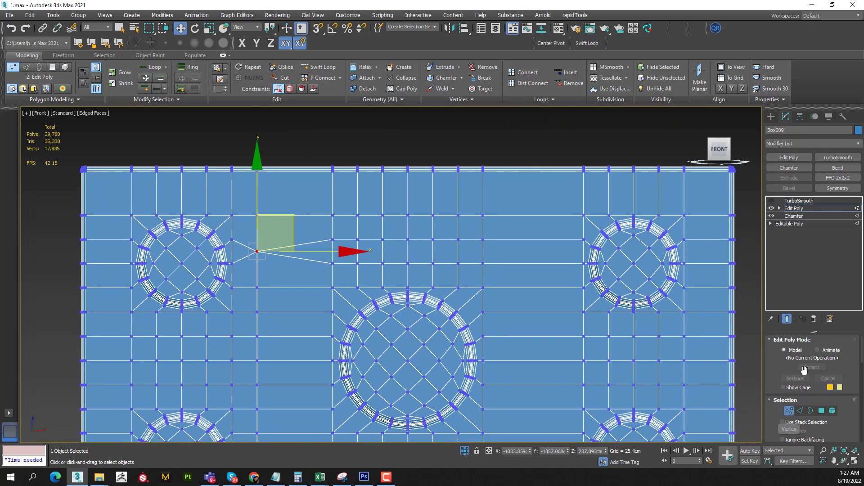
pyautogui.scroll(-2, 813, 385)
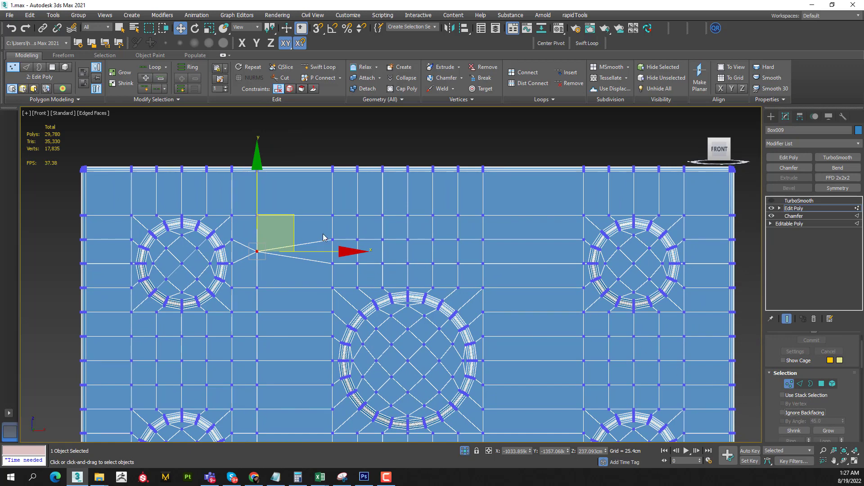
pyautogui.moveTo(506, 280); pyautogui.dragTo(505, 279)
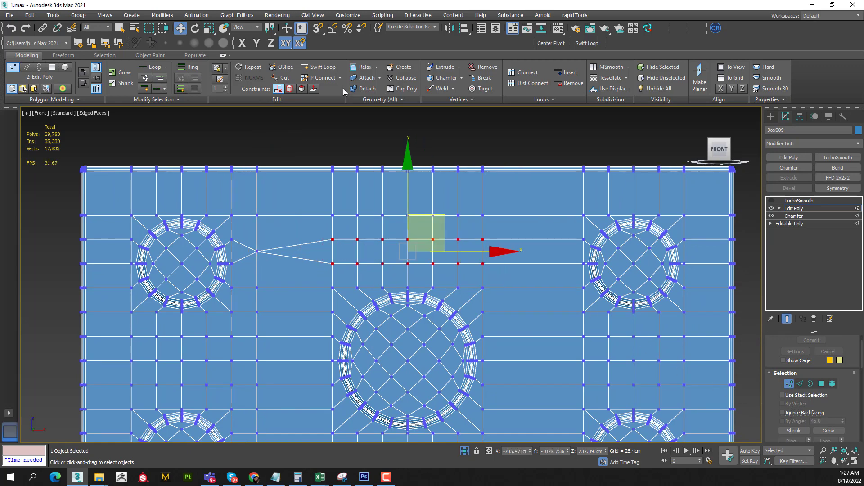
pyautogui.click(404, 77)
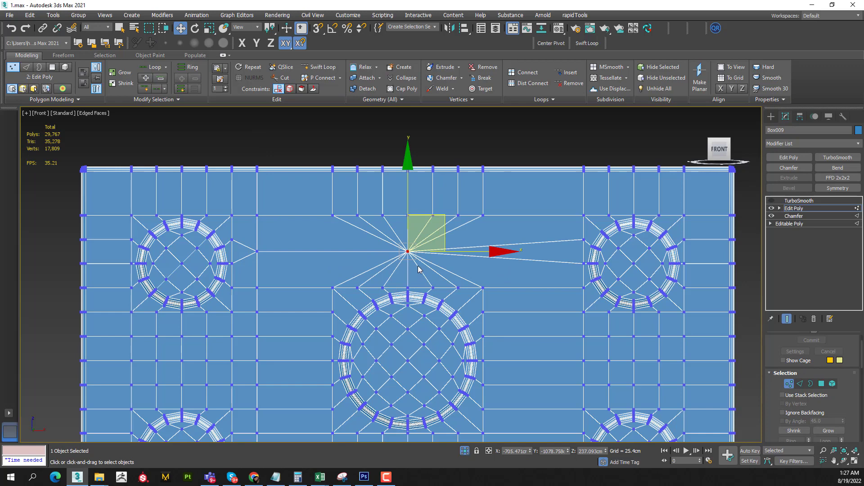
# Collapse the next vertex row above that fan point into a second point
pyautogui.moveTo(381, 204); pyautogui.dragTo(385, 225, button='middle')
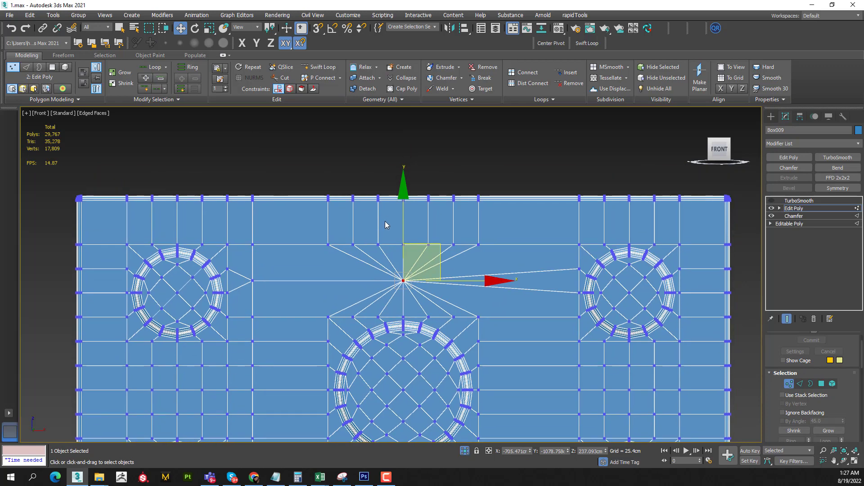
pyautogui.moveTo(529, 259); pyautogui.dragTo(528, 259)
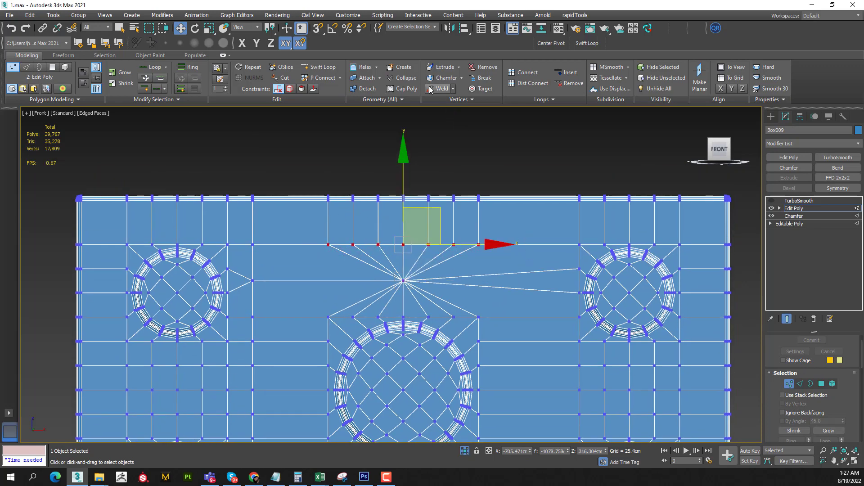
pyautogui.click(404, 77)
pyautogui.moveTo(472, 298); pyautogui.dragTo(517, 212, button='middle')
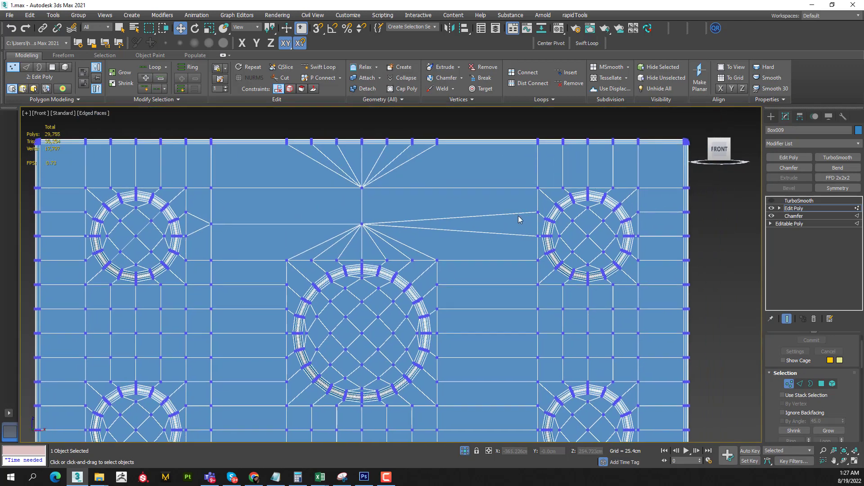
pyautogui.moveTo(528, 226); pyautogui.dragTo(578, 220, button='middle')
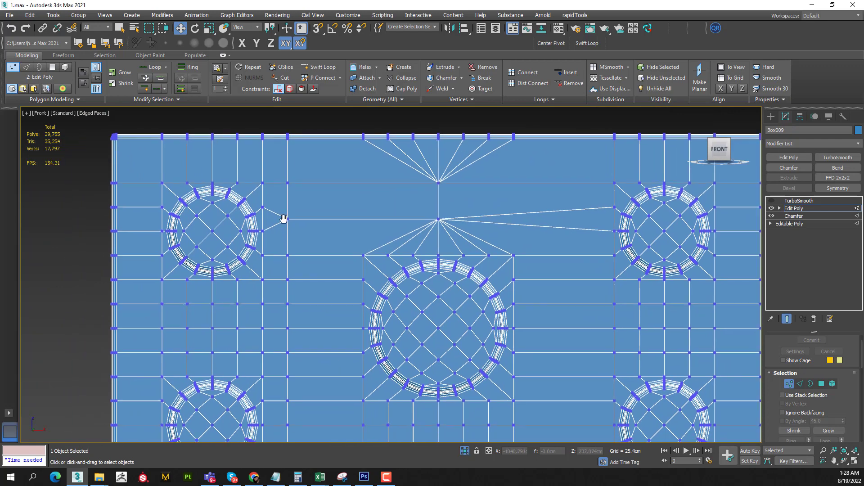
pyautogui.moveTo(266, 225); pyautogui.dragTo(296, 232, button='middle')
# Remove the vertical loop beside the upper-left tube, collapse the vertex pair there, and delete a stray vertex
pyautogui.press('2')
pyautogui.click(294, 238)
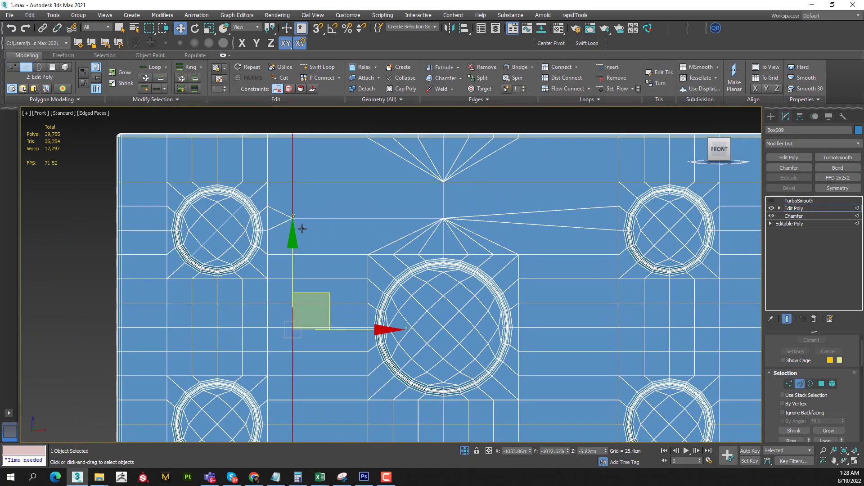
pyautogui.hotkey('ctrl', 'BackSpace')
pyautogui.press('1')
pyautogui.scroll(2, 316, 233)
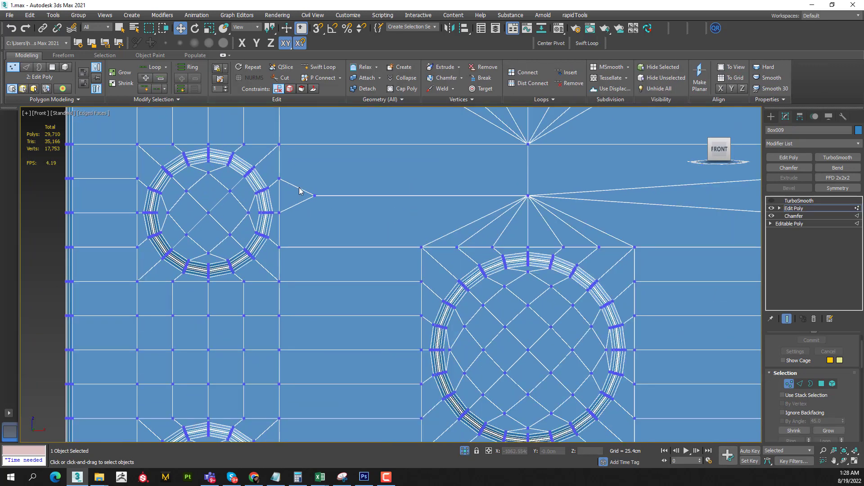
pyautogui.scroll(2, 316, 211)
pyautogui.scroll(1, 317, 212)
pyautogui.moveTo(262, 175); pyautogui.dragTo(301, 268)
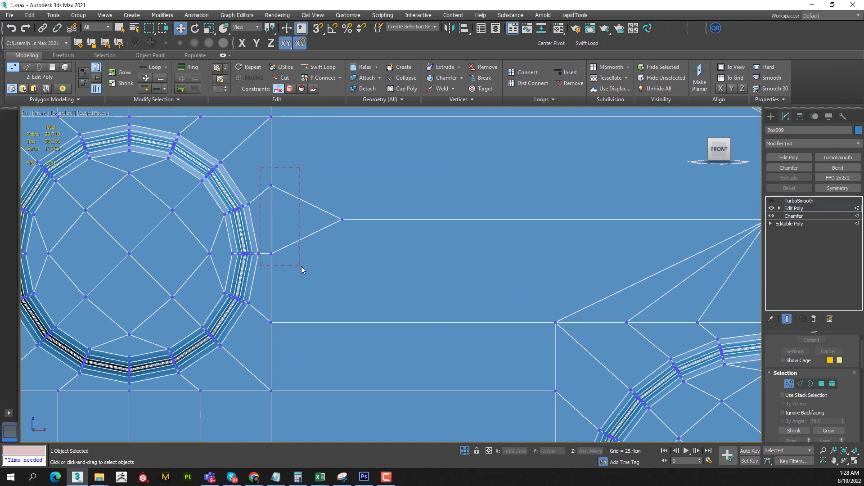
pyautogui.click(404, 79)
pyautogui.scroll(-1, 336, 227)
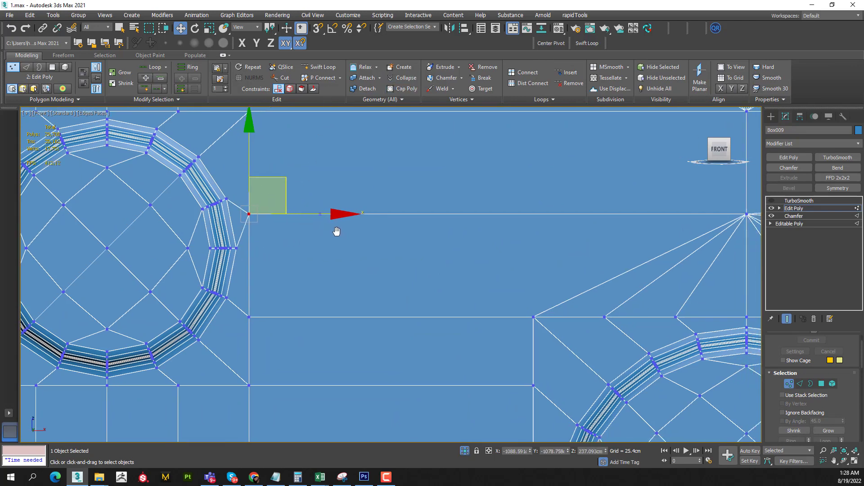
pyautogui.scroll(-1, 328, 219)
pyautogui.press('BackSpace')
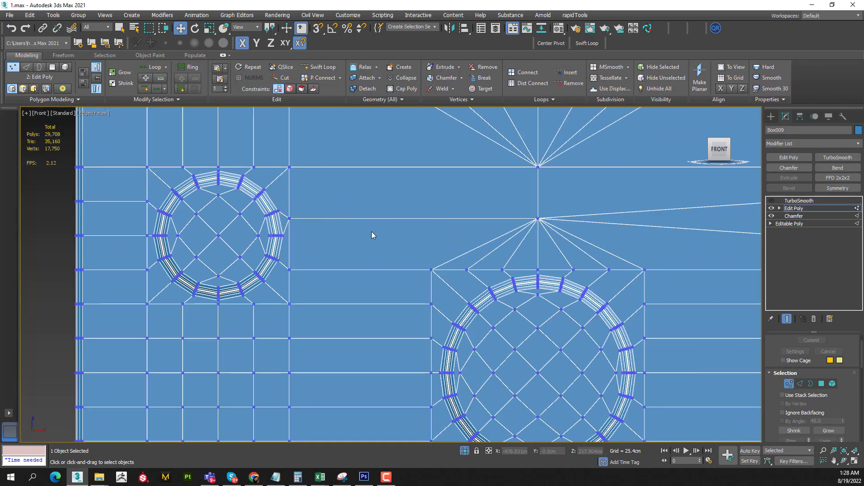
# Collapse the two vertices beside the upper-right tube into one
pyautogui.moveTo(528, 232); pyautogui.dragTo(321, 222, button='middle')
pyautogui.moveTo(562, 177); pyautogui.dragTo(572, 210)
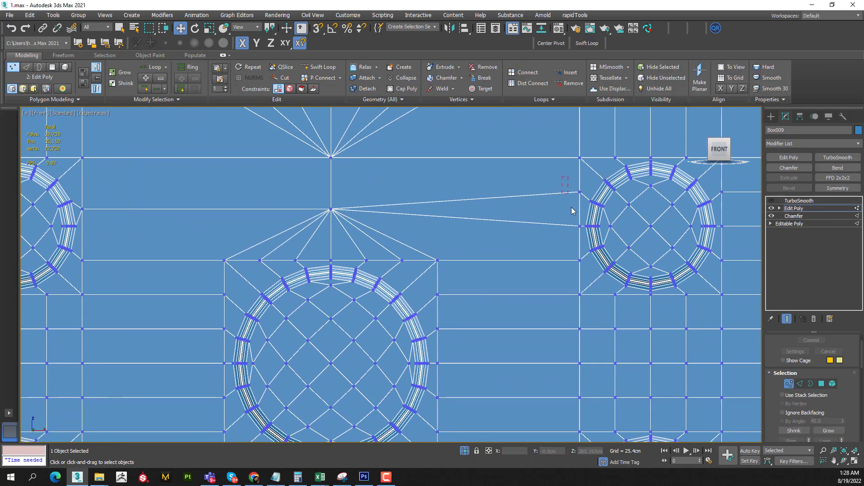
pyautogui.moveTo(581, 241); pyautogui.dragTo(582, 241)
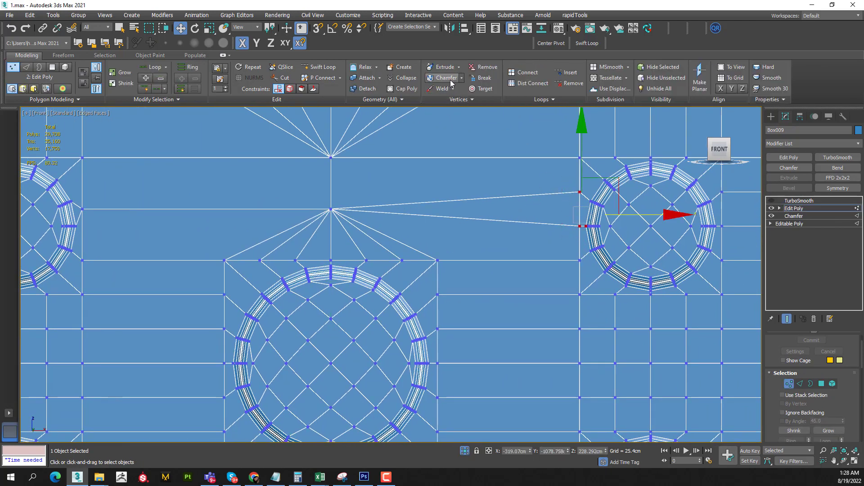
pyautogui.click(603, 200)
pyautogui.scroll(3, 604, 200)
pyautogui.moveTo(560, 280); pyautogui.dragTo(558, 278)
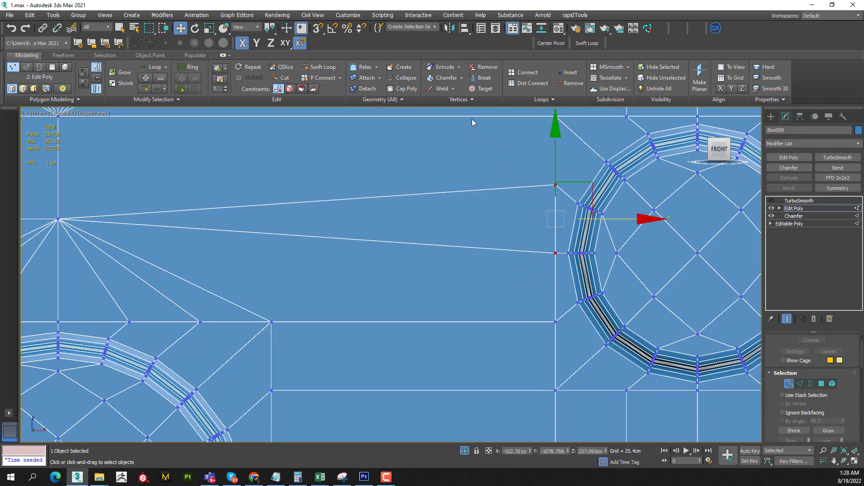
pyautogui.click(404, 77)
# Frame the upper half of the plate and region-select the vertex block below the central tube
pyautogui.scroll(-5, 538, 279)
pyautogui.moveTo(468, 311); pyautogui.dragTo(464, 270, button='middle')
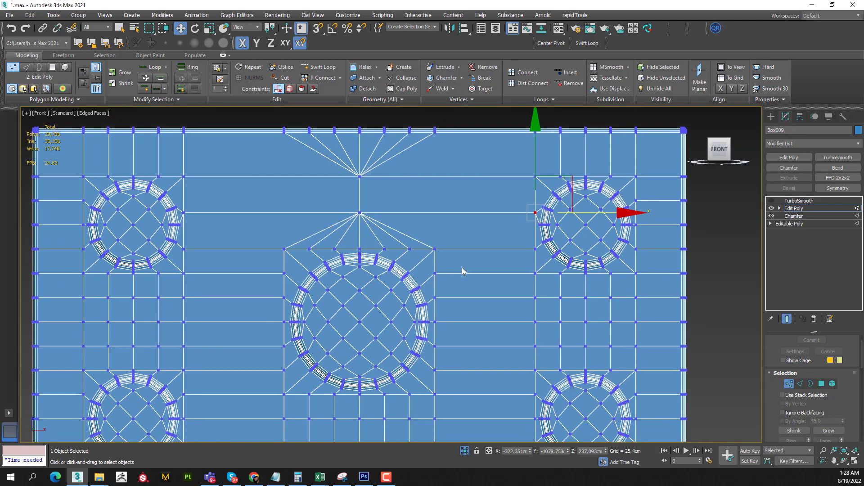
pyautogui.scroll(1, 459, 223)
pyautogui.scroll(2, 467, 272)
pyautogui.scroll(2, 402, 317)
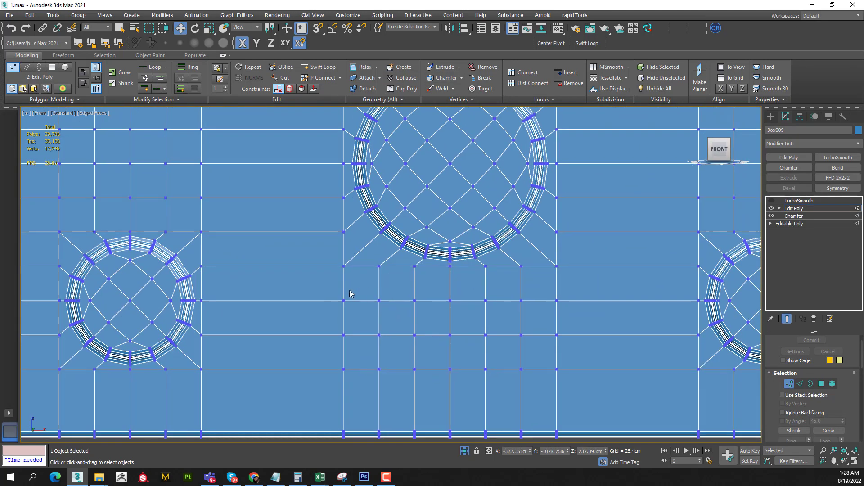
pyautogui.moveTo(320, 294); pyautogui.dragTo(585, 382)
# Collapse the block below the central tube, then merge two vertex pairs beside the right ring
pyautogui.click(403, 78)
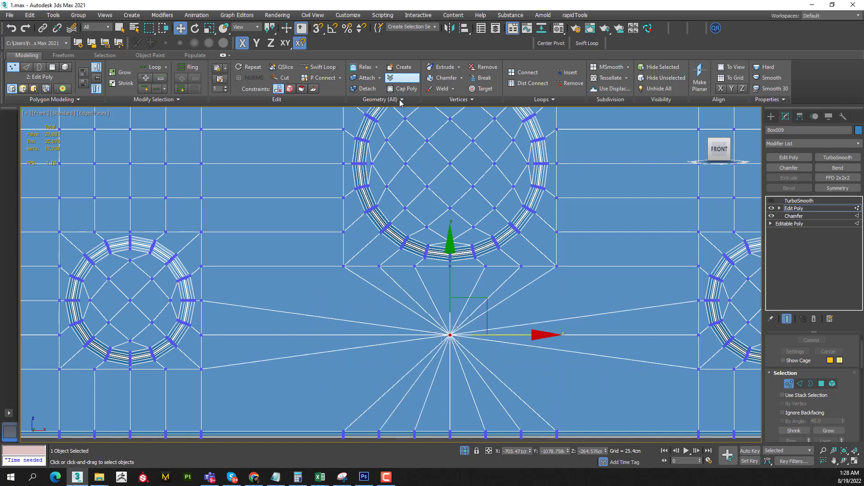
pyautogui.moveTo(399, 220)
pyautogui.mouseDown(button='middle')
pyautogui.moveTo(458, 213)
pyautogui.moveTo(457, 335)
pyautogui.mouseUp(button='middle')
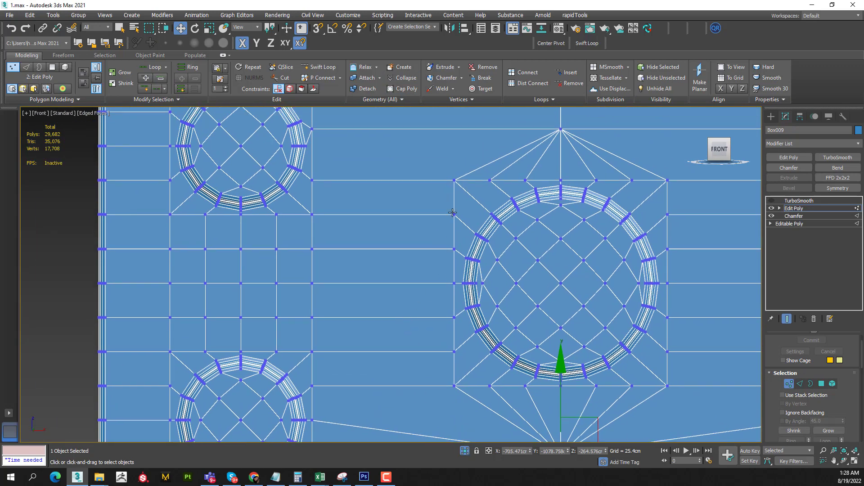
pyautogui.moveTo(460, 262); pyautogui.dragTo(460, 262)
pyautogui.click(403, 77)
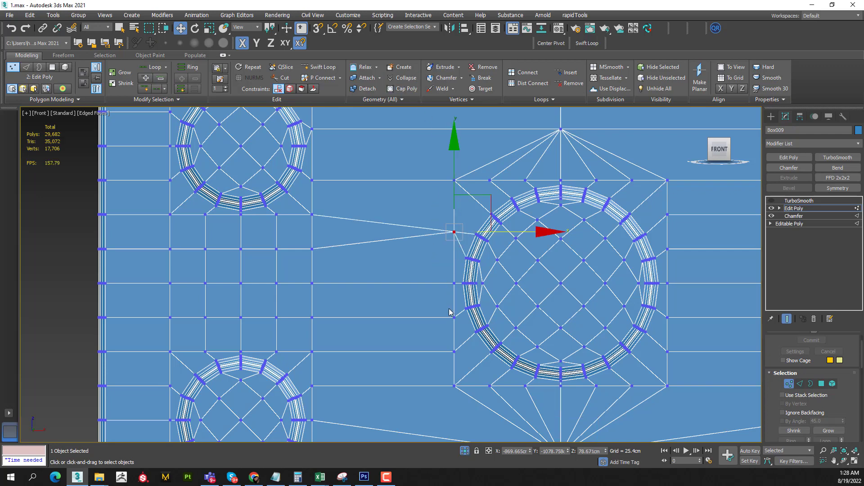
pyautogui.moveTo(443, 314); pyautogui.dragTo(460, 359)
pyautogui.click(404, 78)
# Merge the vertex pairs to the right of and above the central ring
pyautogui.moveTo(714, 299); pyautogui.dragTo(496, 289, button='middle')
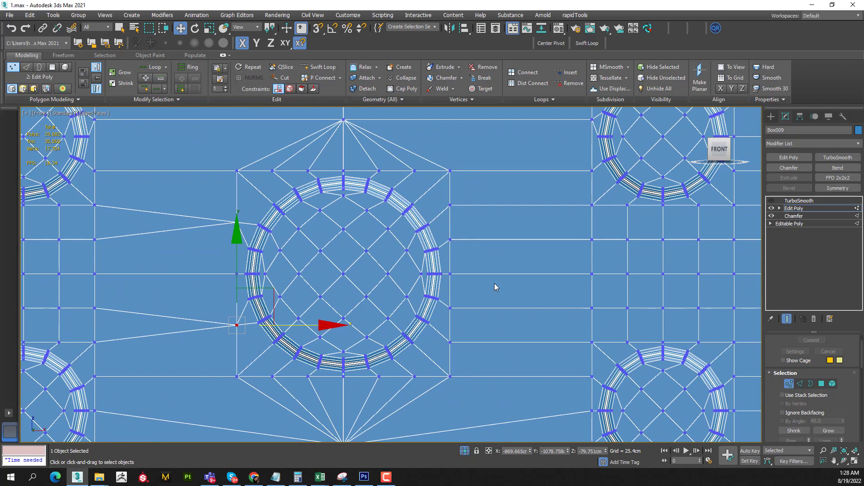
pyautogui.moveTo(464, 299); pyautogui.dragTo(438, 351)
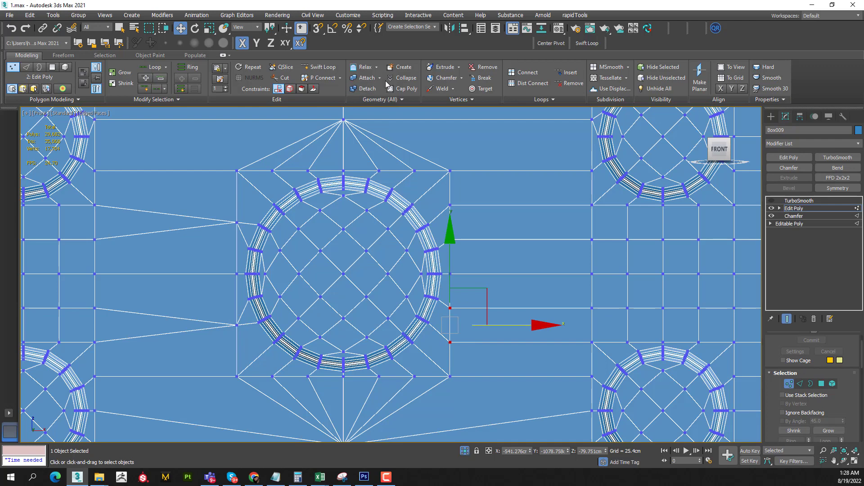
pyautogui.click(404, 78)
pyautogui.moveTo(447, 199); pyautogui.dragTo(447, 95)
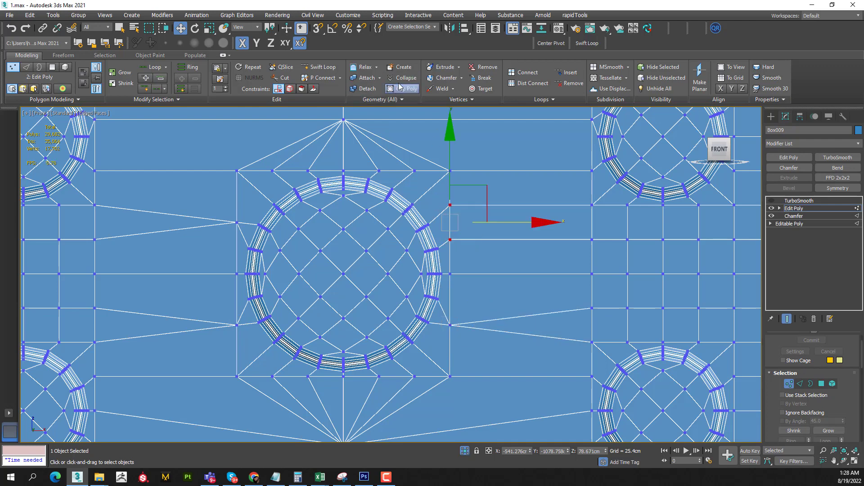
pyautogui.moveTo(428, 184); pyautogui.dragTo(459, 246, button='middle')
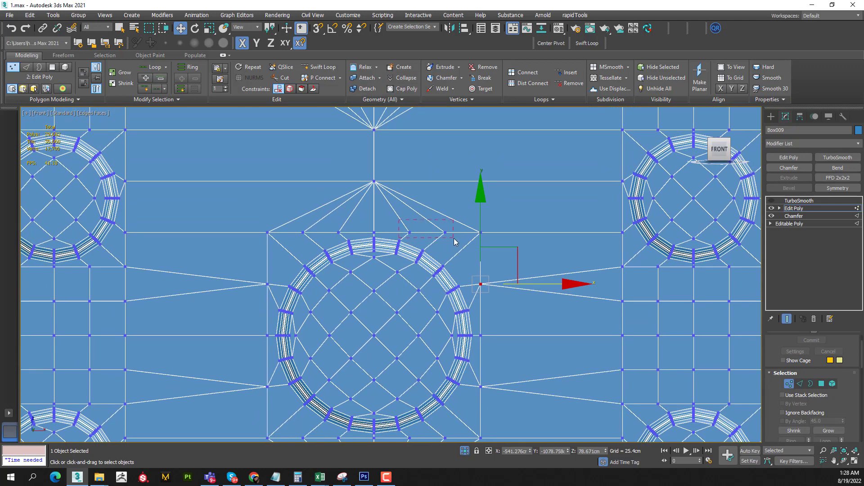
pyautogui.moveTo(454, 241); pyautogui.dragTo(456, 243)
pyautogui.moveTo(456, 243); pyautogui.dragTo(480, 277, button='middle')
pyautogui.click(404, 77)
# Merge the vertex pairs along the ring's top, top right and top left
pyautogui.click(329, 266)
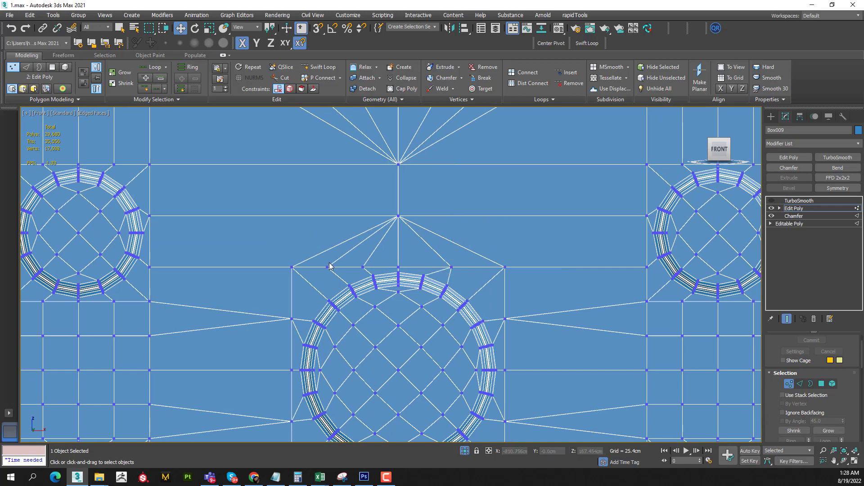
pyautogui.moveTo(319, 262); pyautogui.dragTo(388, 273)
pyautogui.click(404, 78)
pyautogui.moveTo(458, 294); pyautogui.dragTo(394, 225, button='middle')
pyautogui.click(469, 188)
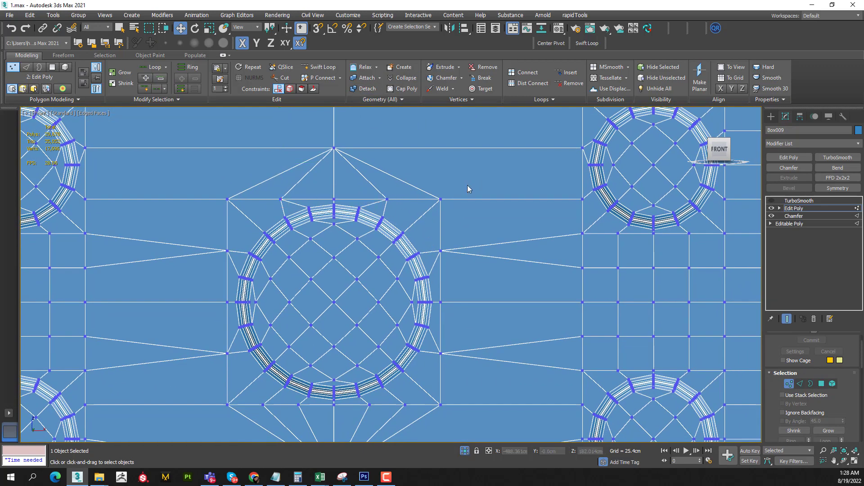
pyautogui.moveTo(465, 184); pyautogui.dragTo(383, 207)
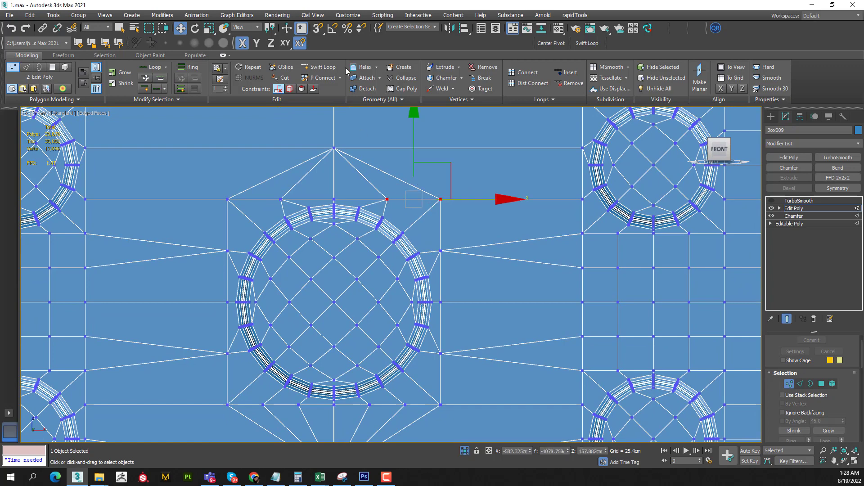
pyautogui.click(404, 78)
pyautogui.moveTo(349, 219); pyautogui.dragTo(384, 232, button='middle')
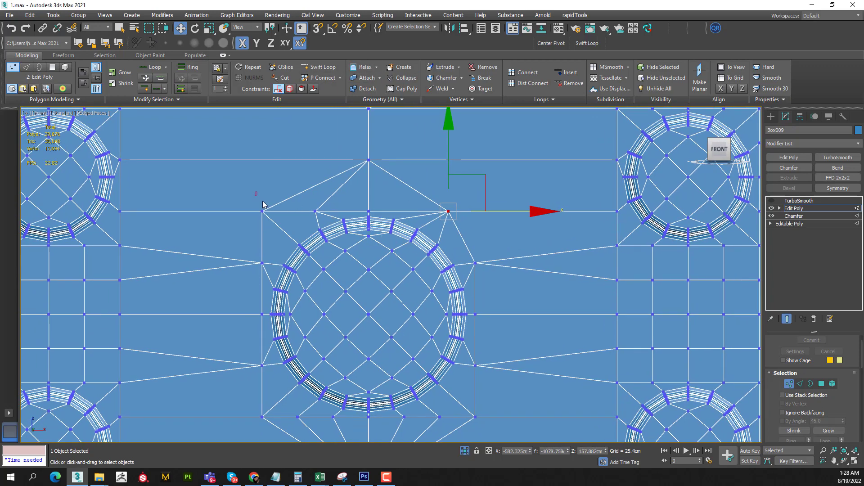
pyautogui.moveTo(263, 202); pyautogui.dragTo(321, 218)
pyautogui.click(404, 78)
# Merge three vertices below the central ring into the middle one
pyautogui.moveTo(485, 370)
pyautogui.mouseDown(button='middle')
pyautogui.moveTo(472, 320)
pyautogui.moveTo(454, 303)
pyautogui.mouseUp(button='middle')
pyautogui.moveTo(459, 273)
pyautogui.mouseDown(button='middle')
pyautogui.moveTo(456, 313)
pyautogui.moveTo(468, 251)
pyautogui.moveTo(440, 299)
pyautogui.moveTo(405, 328)
pyautogui.mouseUp(button='middle')
pyautogui.moveTo(383, 325); pyautogui.dragTo(480, 316)
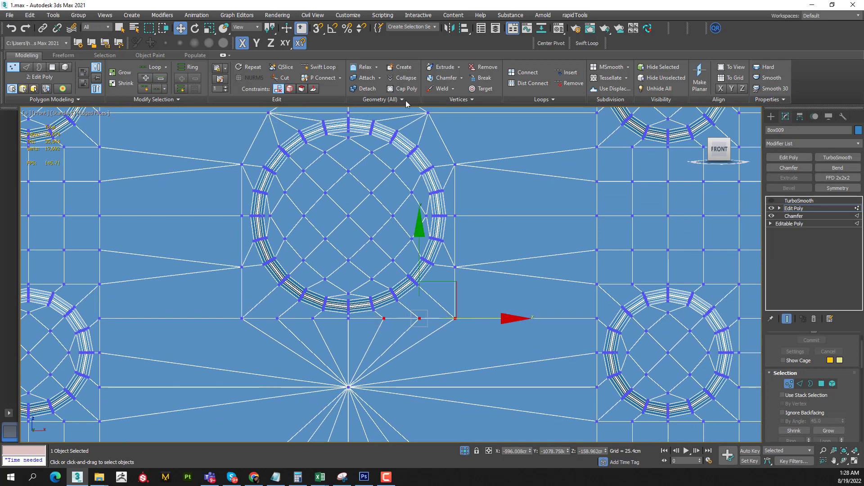
pyautogui.click(403, 77)
# Zoom to the lower-left ring and merge the vertices on its left side
pyautogui.moveTo(402, 255)
pyautogui.mouseDown(button='middle')
pyautogui.moveTo(403, 309)
pyautogui.moveTo(449, 293)
pyautogui.moveTo(468, 271)
pyautogui.mouseUp(button='middle')
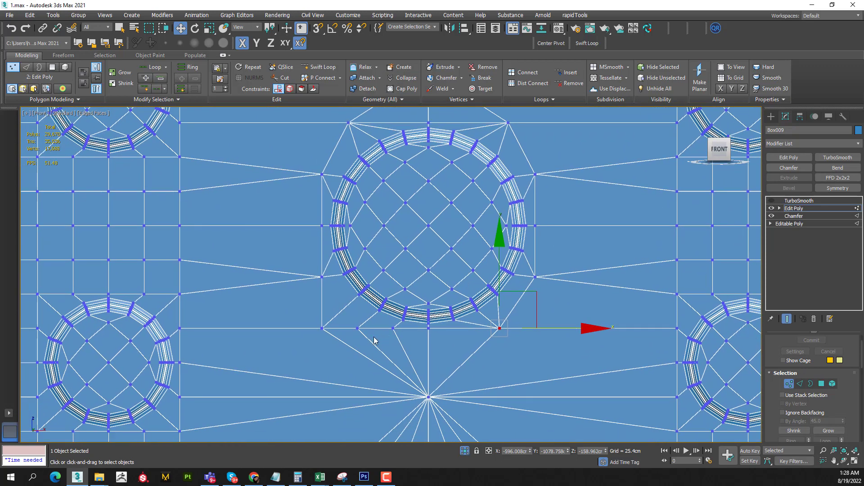
pyautogui.moveTo(302, 336); pyautogui.dragTo(398, 324)
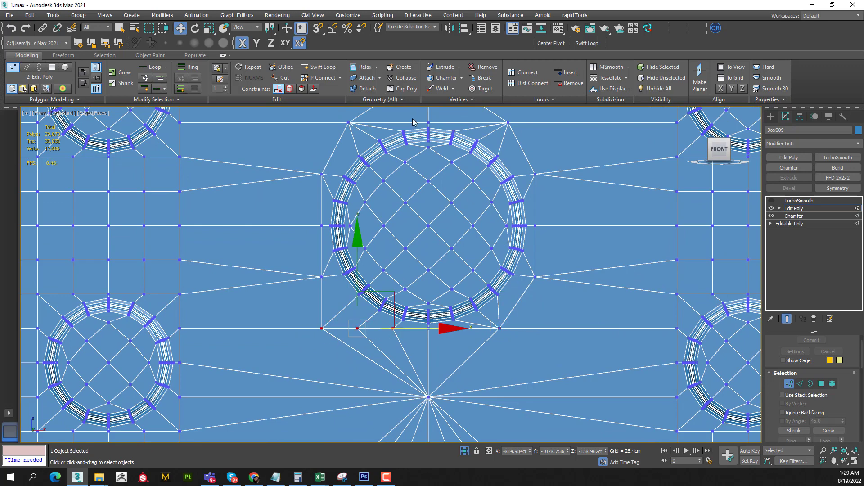
pyautogui.scroll(-2, 384, 246)
pyautogui.scroll(-3, 423, 273)
pyautogui.scroll(1, 423, 273)
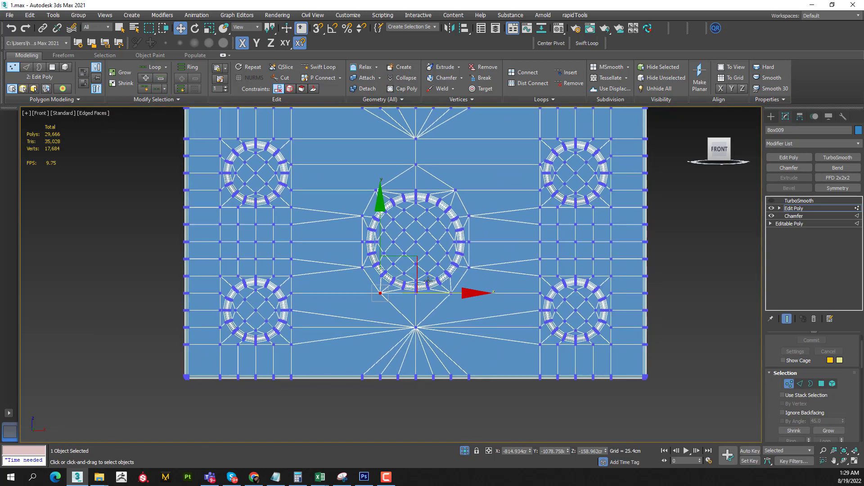
pyautogui.scroll(1, 415, 274)
pyautogui.scroll(1, 396, 276)
pyautogui.scroll(1, 361, 277)
pyautogui.scroll(2, 313, 288)
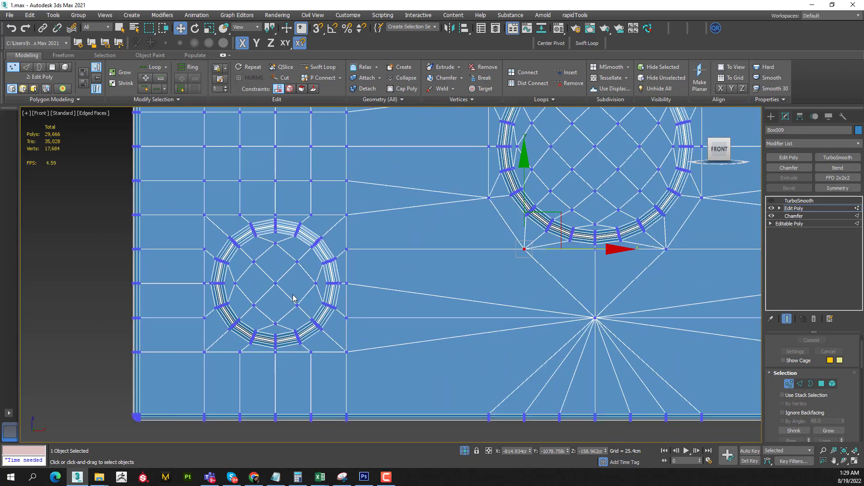
pyautogui.moveTo(313, 298); pyautogui.dragTo(315, 316, button='middle')
pyautogui.scroll(2, 317, 335)
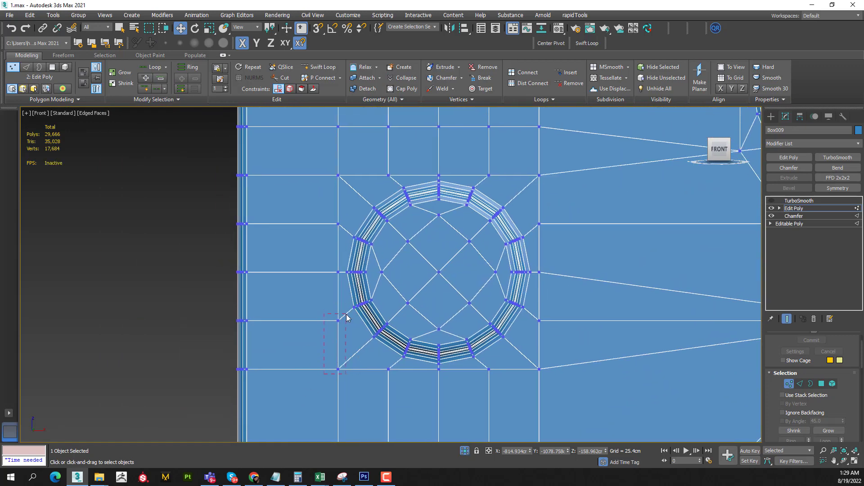
pyautogui.moveTo(346, 317); pyautogui.dragTo(346, 314)
pyautogui.moveTo(338, 349); pyautogui.dragTo(354, 355)
pyautogui.moveTo(446, 298); pyautogui.dragTo(406, 256, button='middle')
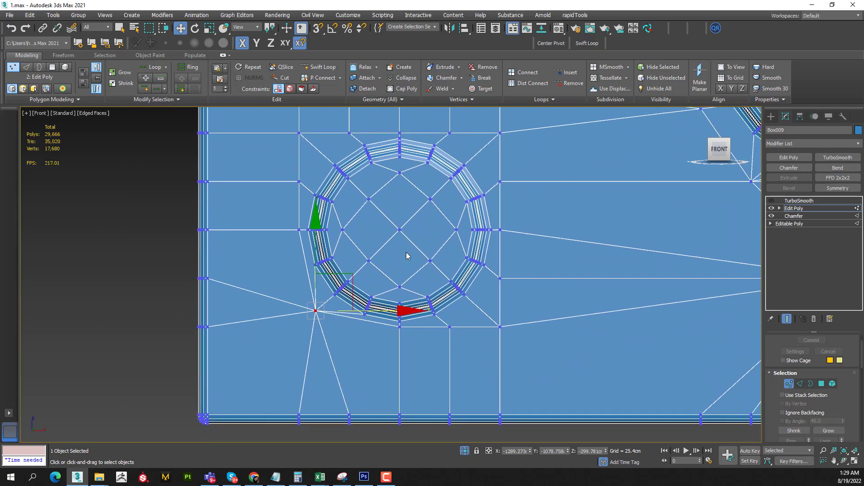
pyautogui.click(449, 327)
# Merge three vertices at the ring's lower right and nudge the two vertices below it down
pyautogui.keyDown('ctrl'); pyautogui.moveTo(491, 270); pyautogui.dragTo(509, 333); pyautogui.keyUp('ctrl')
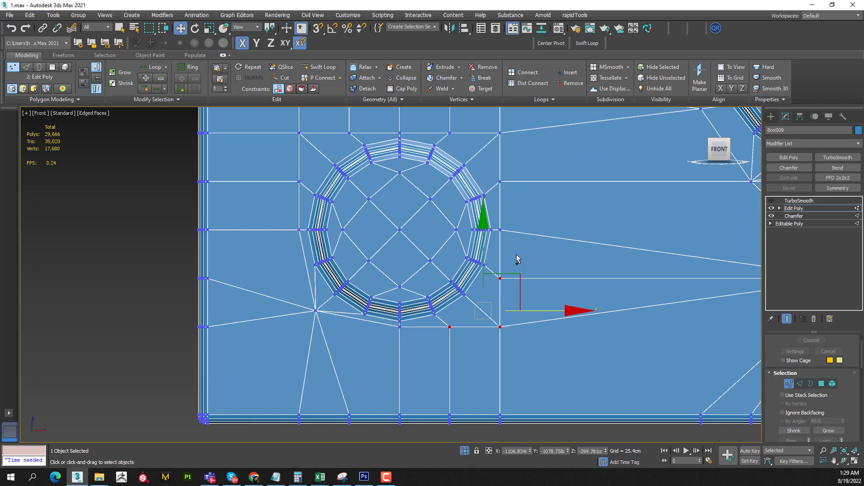
pyautogui.click(402, 77)
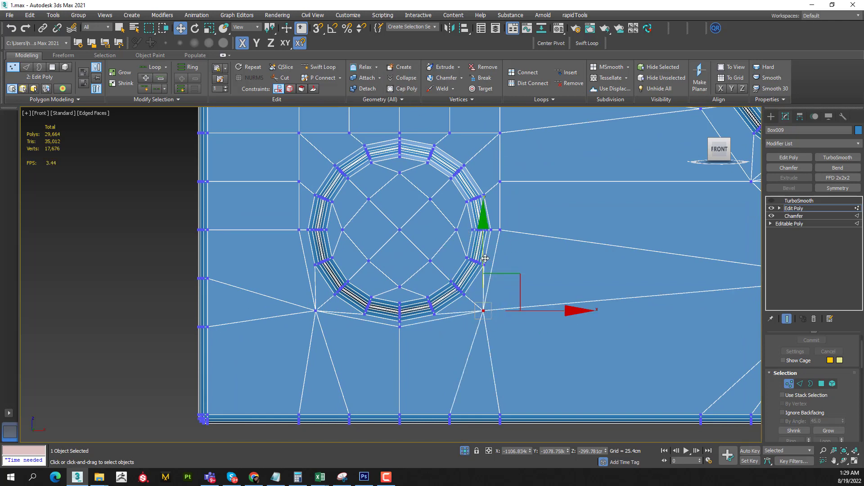
pyautogui.moveTo(476, 295)
pyautogui.mouseDown(button='middle')
pyautogui.moveTo(475, 335)
pyautogui.moveTo(475, 295)
pyautogui.mouseUp(button='middle')
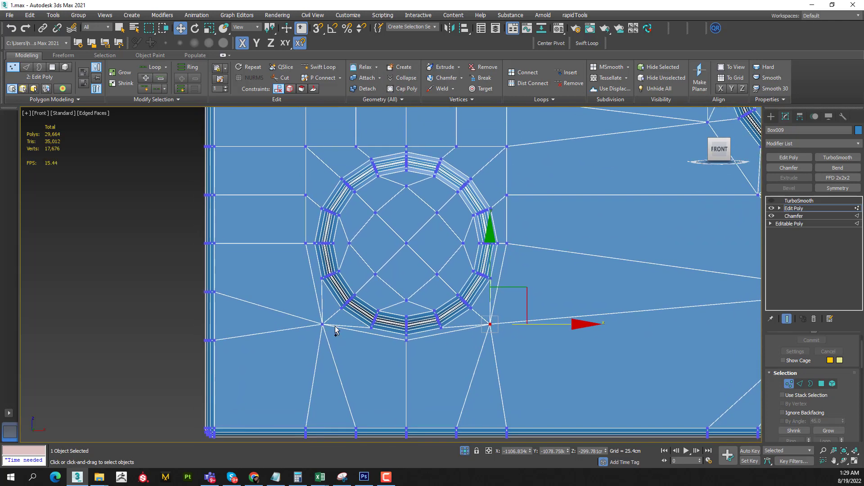
pyautogui.keyDown('ctrl'); pyautogui.click(321, 324); pyautogui.keyUp('ctrl')
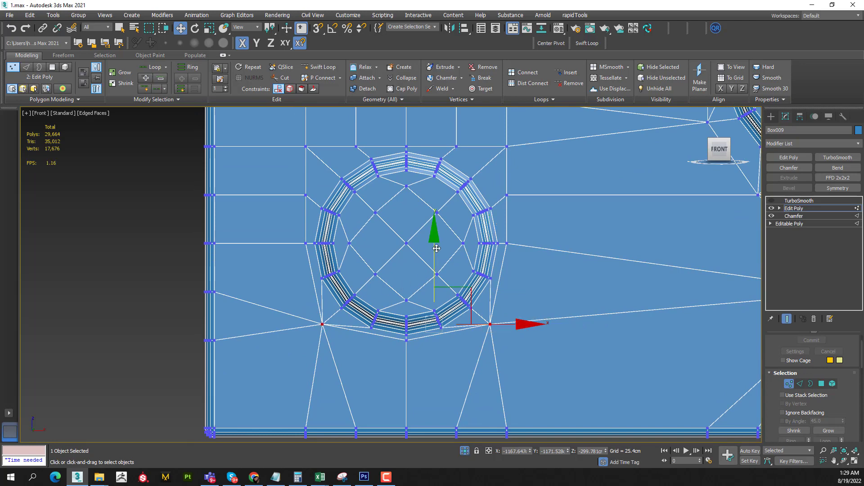
pyautogui.moveTo(436, 249); pyautogui.dragTo(437, 260)
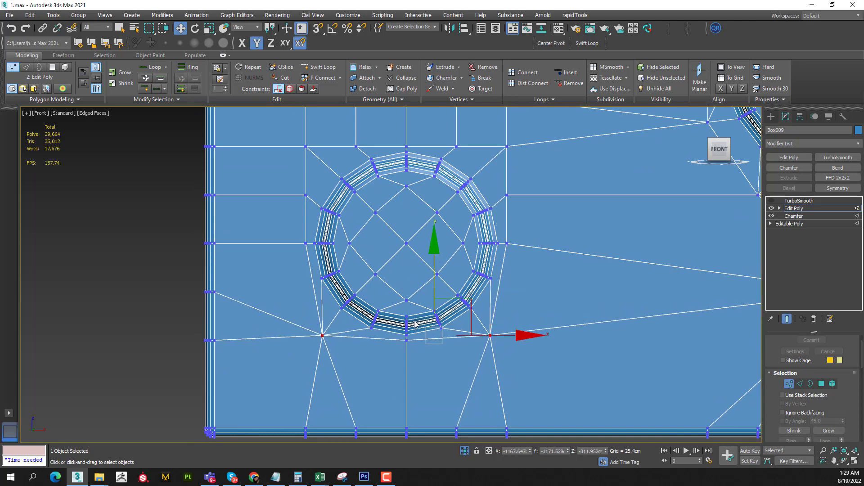
# Merge the vertices at the ring's top left and top right into single points
pyautogui.moveTo(415, 324); pyautogui.dragTo(360, 265, button='middle')
pyautogui.moveTo(319, 303); pyautogui.dragTo(319, 303)
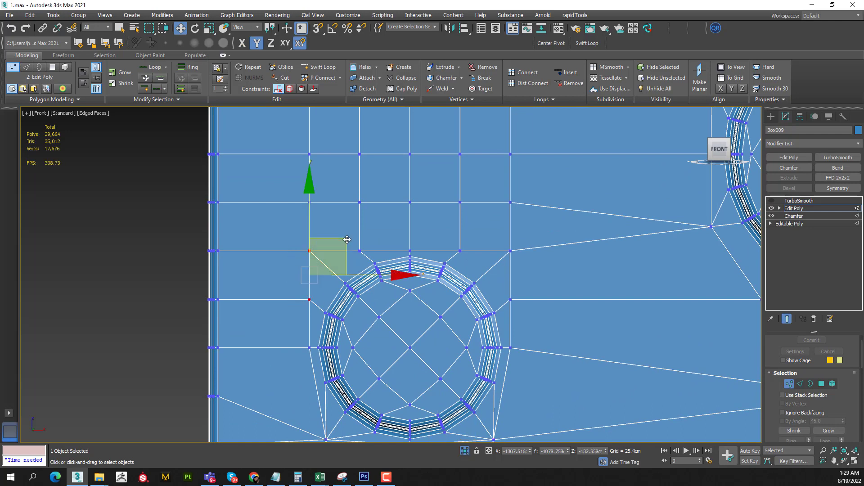
pyautogui.keyDown('ctrl'); pyautogui.click(360, 251); pyautogui.keyUp('ctrl')
pyautogui.click(398, 79)
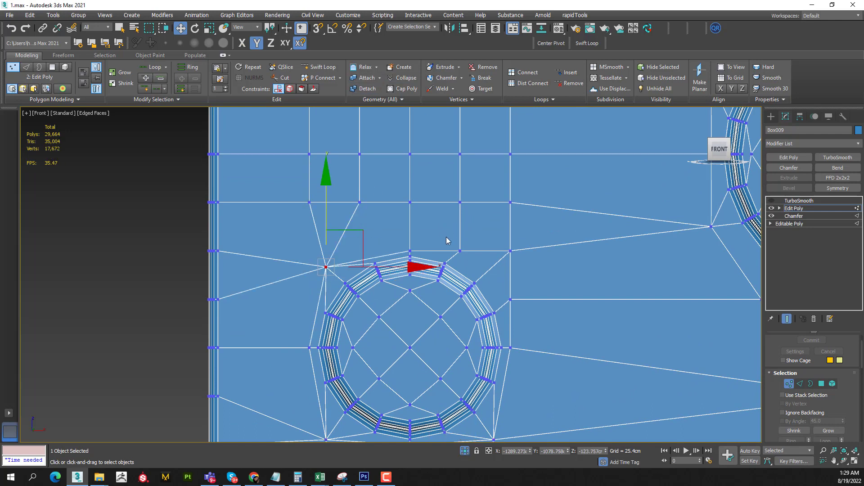
pyautogui.moveTo(509, 258); pyautogui.dragTo(509, 259)
pyautogui.keyDown('ctrl'); pyautogui.click(510, 300); pyautogui.keyUp('ctrl')
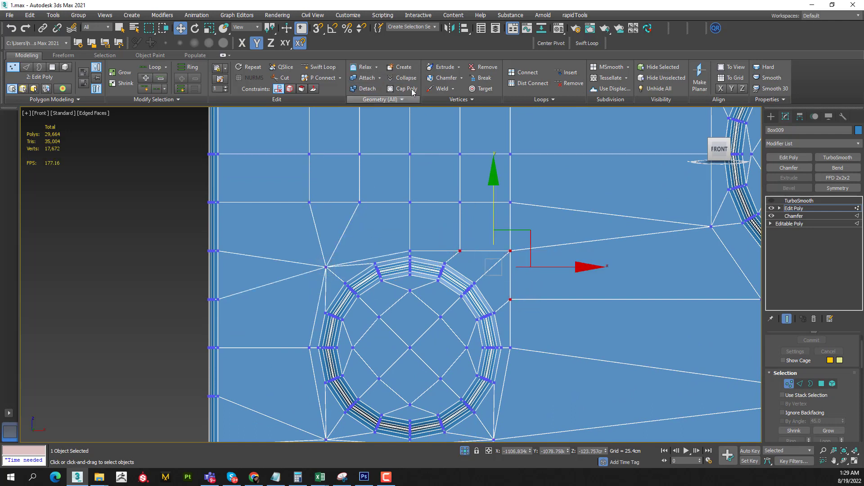
pyautogui.click(398, 77)
# Raise the two vertices flanking the ring's top slightly with the Move gizmo
pyautogui.moveTo(406, 181); pyautogui.dragTo(406, 198, button='middle')
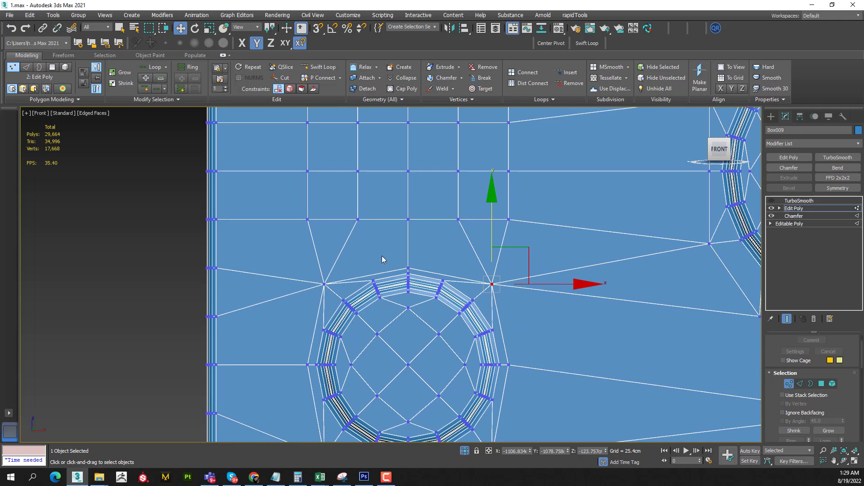
pyautogui.moveTo(332, 282); pyautogui.dragTo(326, 283)
pyautogui.moveTo(442, 208); pyautogui.dragTo(441, 192)
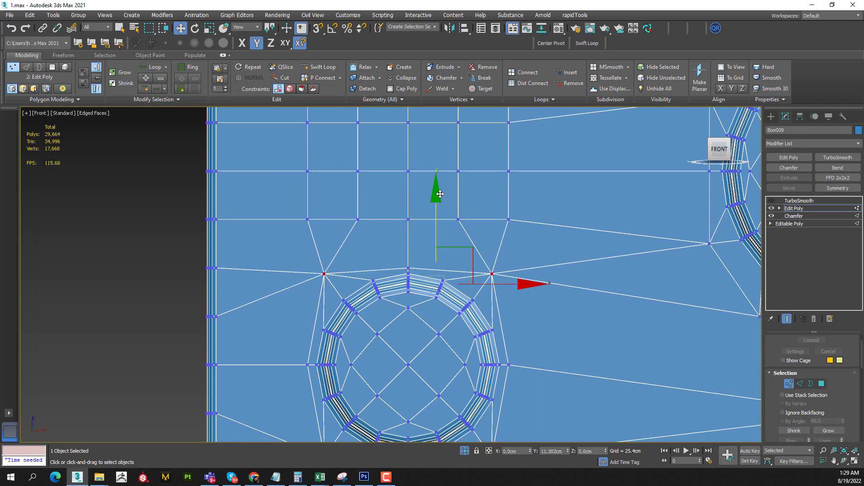
pyautogui.moveTo(396, 216); pyautogui.dragTo(400, 264, button='middle')
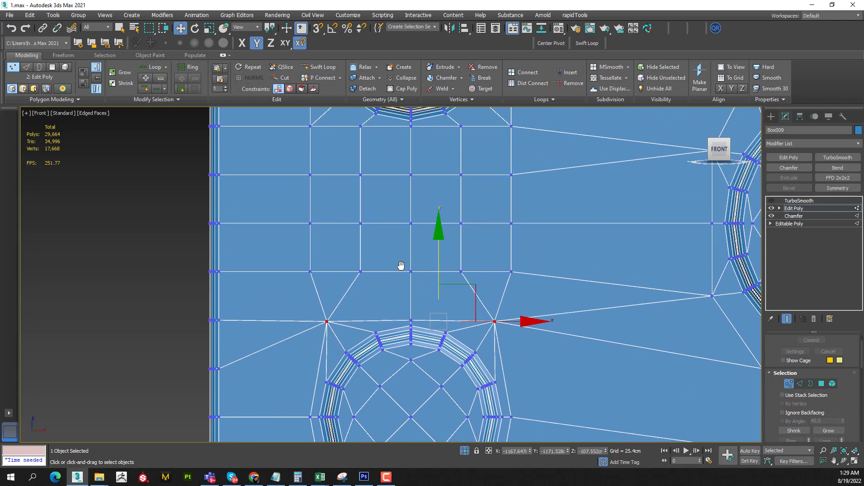
pyautogui.scroll(-3, 363, 251)
# Collapse the selected vertices below the upper-left ring into one vertex
pyautogui.scroll(-2, 289, 184)
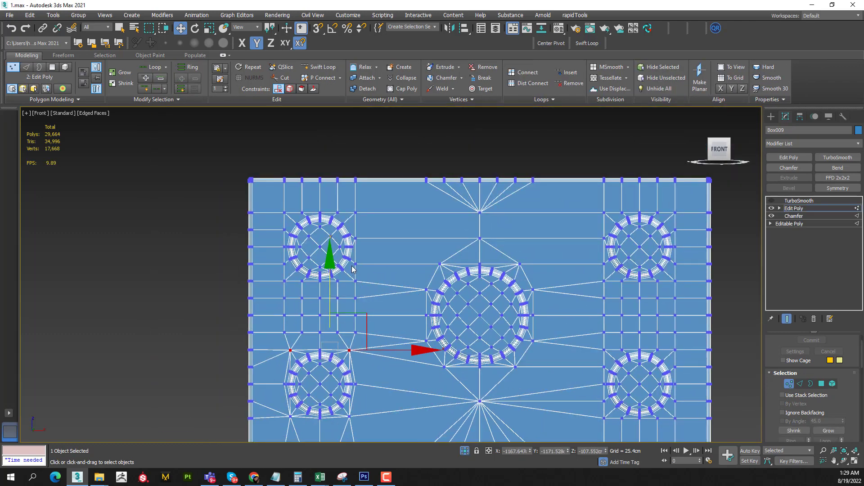
pyautogui.scroll(4, 378, 284)
pyautogui.keyDown('ctrl'); pyautogui.click(378, 314); pyautogui.keyUp('ctrl')
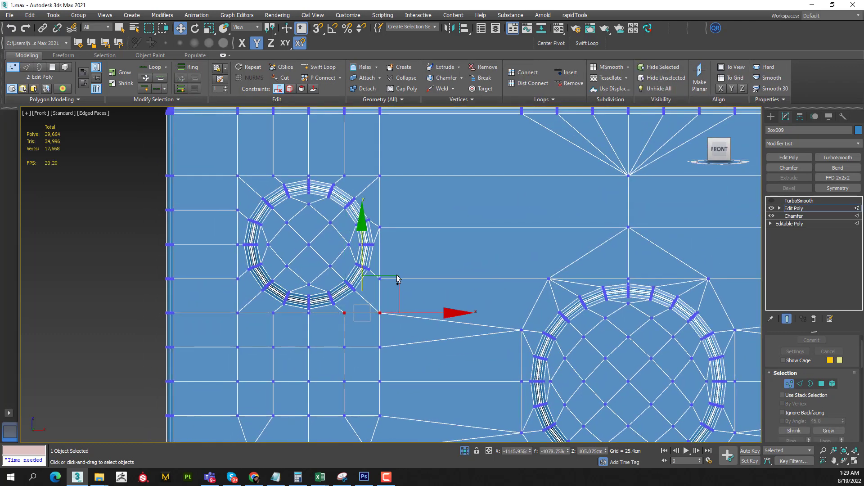
pyautogui.keyDown('ctrl'); pyautogui.click(380, 279); pyautogui.keyUp('ctrl')
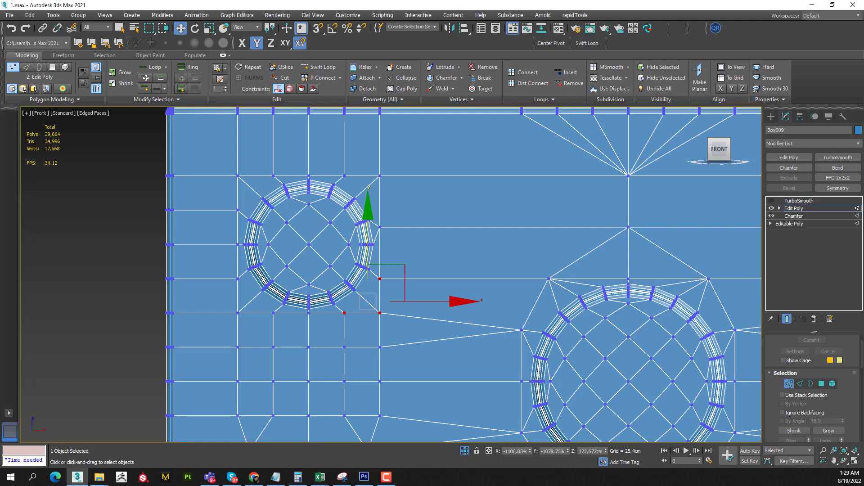
pyautogui.hotkey('ctrl', 'alt', 'c')
# Delete the two stray vertices left of the upper-left ring
pyautogui.moveTo(250, 301); pyautogui.dragTo(323, 272, button='middle')
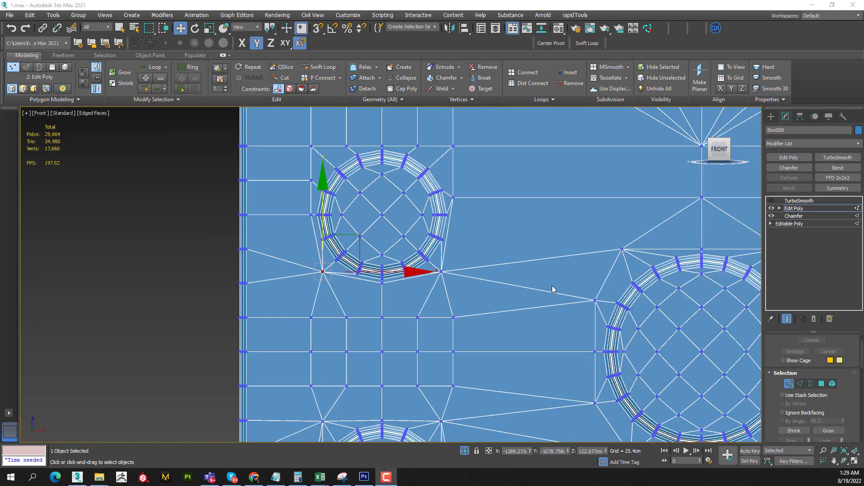
pyautogui.moveTo(332, 181); pyautogui.dragTo(339, 266, button='middle')
pyautogui.moveTo(317, 273); pyautogui.dragTo(319, 271)
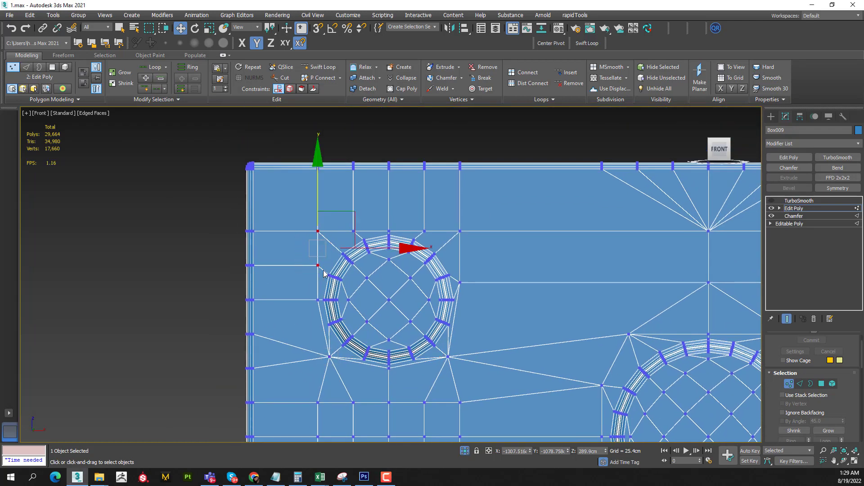
pyautogui.press('BackSpace')
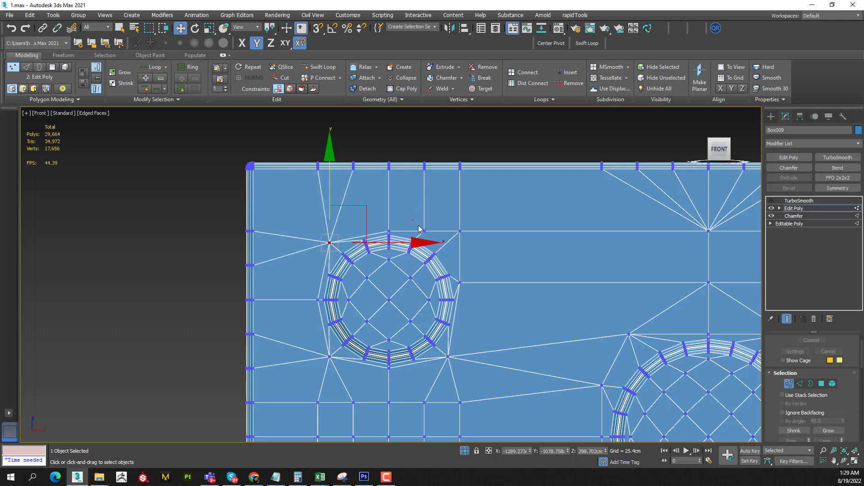
# Collapse three vertices beside the upper-left tube and shift the merged vertex right
pyautogui.click(425, 231)
pyautogui.keyDown('ctrl'); pyautogui.click(460, 230); pyautogui.keyUp('ctrl')
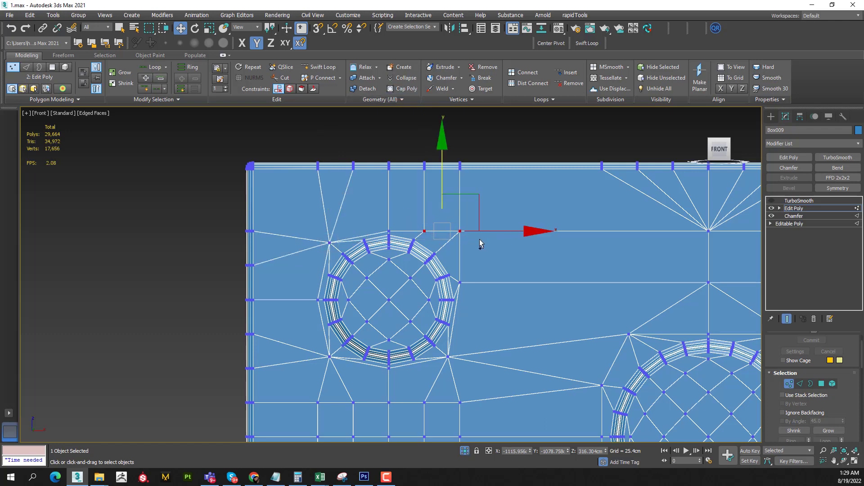
pyautogui.moveTo(432, 203); pyautogui.dragTo(412, 227, button='middle')
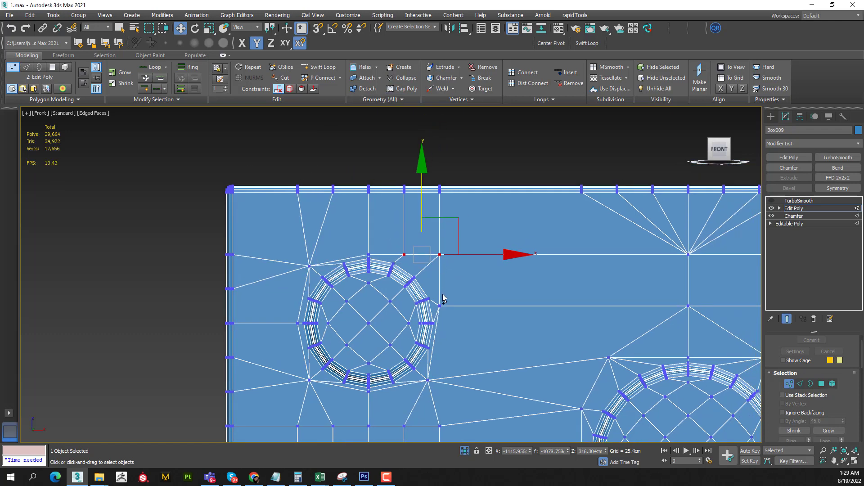
pyautogui.moveTo(448, 348); pyautogui.dragTo(436, 275, button='middle')
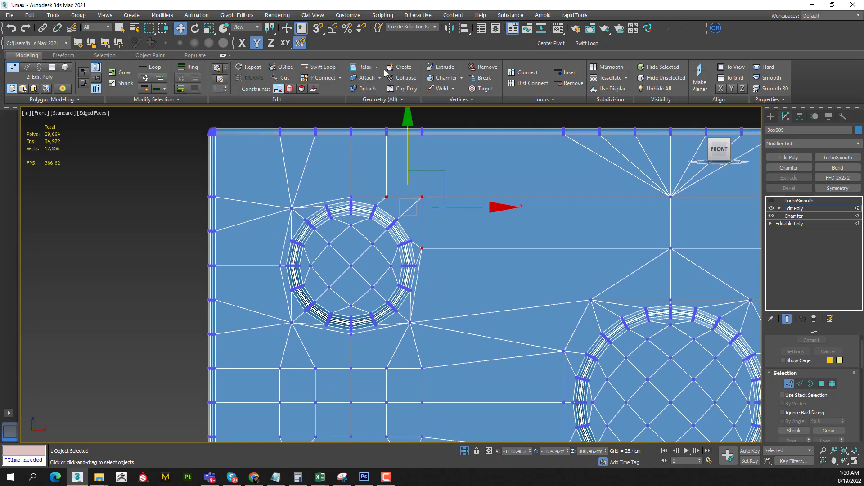
pyautogui.click(403, 78)
pyautogui.moveTo(461, 216); pyautogui.dragTo(436, 215, button='middle')
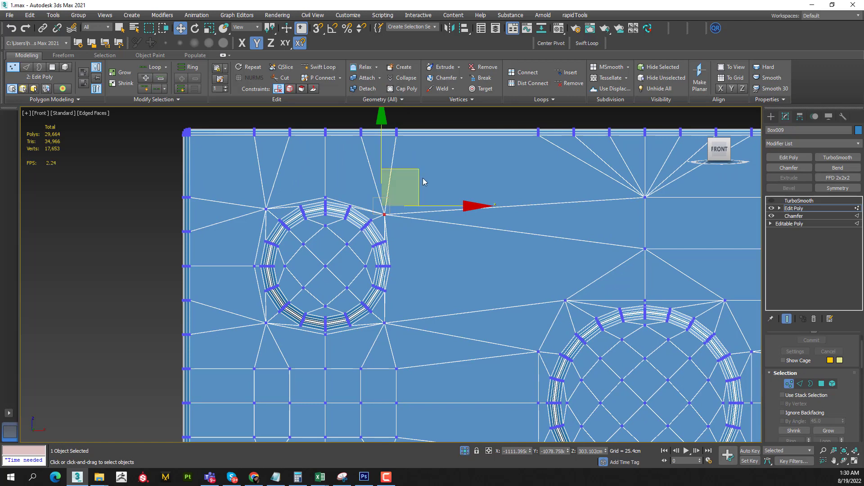
pyautogui.moveTo(423, 177); pyautogui.dragTo(447, 165)
# Cut a new edge from beside the upper-left tube to a vertex near the big tube
pyautogui.click(284, 77)
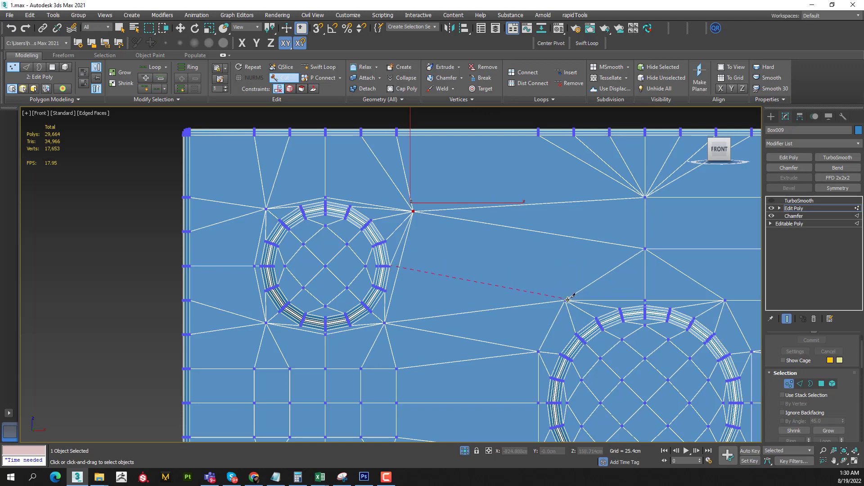
pyautogui.click(646, 249)
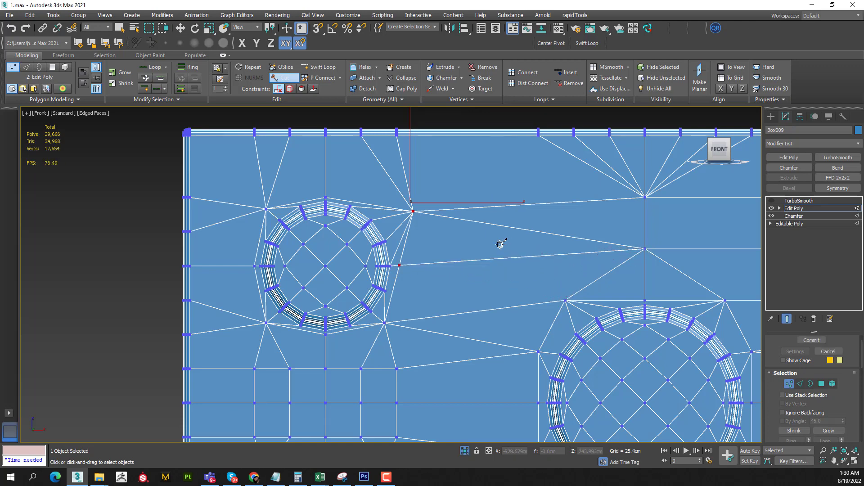
pyautogui.press('w')
# Move the upper merged vertex left toward the upper-left tube
pyautogui.moveTo(418, 233); pyautogui.dragTo(417, 244, button='middle')
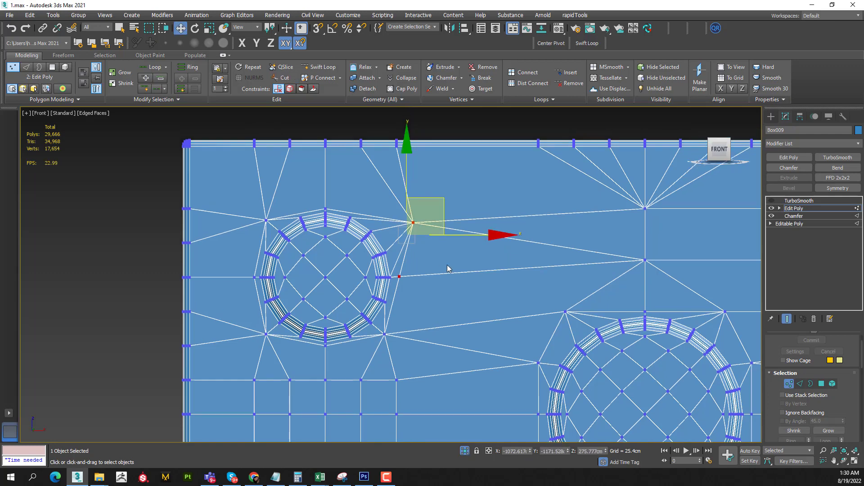
pyautogui.click(413, 222)
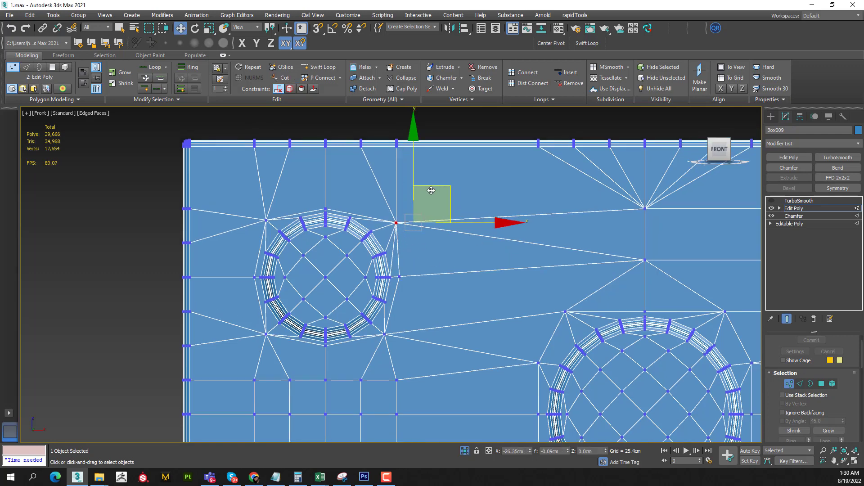
pyautogui.moveTo(431, 191); pyautogui.dragTo(409, 189)
# Reframe the plate and select a vertex right of the upper-left tube's bottom
pyautogui.scroll(-2, 474, 221)
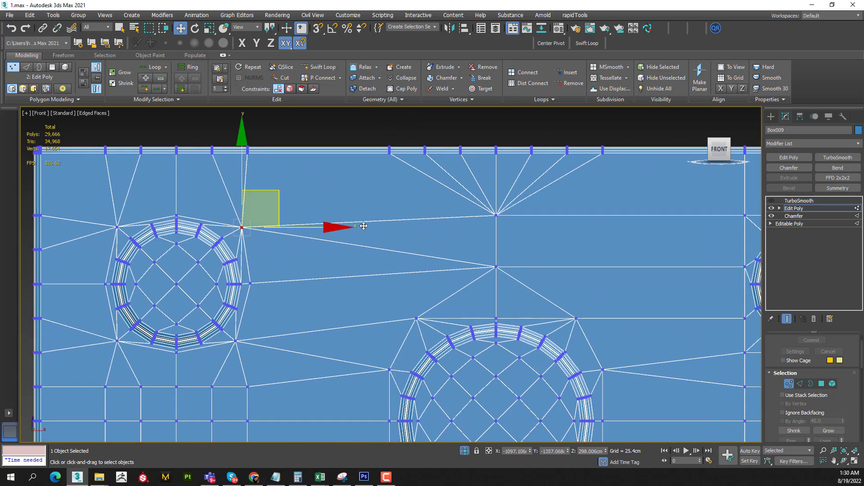
pyautogui.moveTo(368, 226); pyautogui.dragTo(387, 246, button='middle')
pyautogui.scroll(1, 309, 276)
pyautogui.scroll(2, 336, 304)
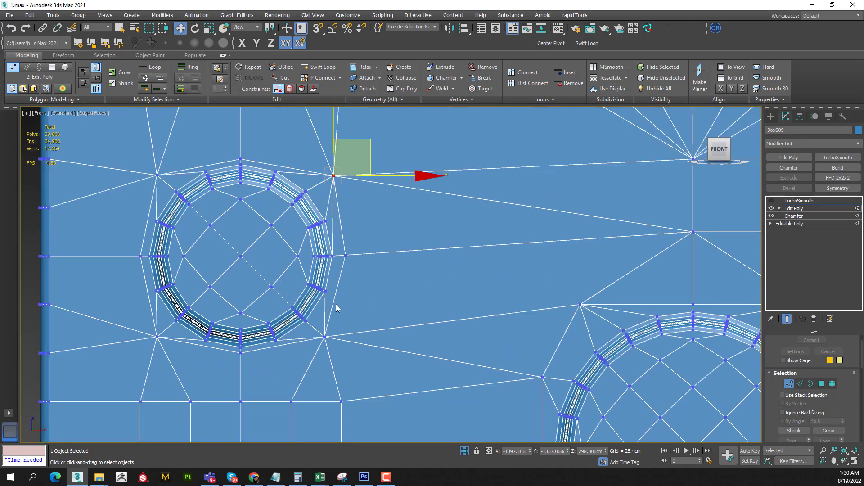
pyautogui.scroll(2, 423, 314)
pyautogui.press('1')
pyautogui.scroll(-1, 423, 265)
pyautogui.press('1')
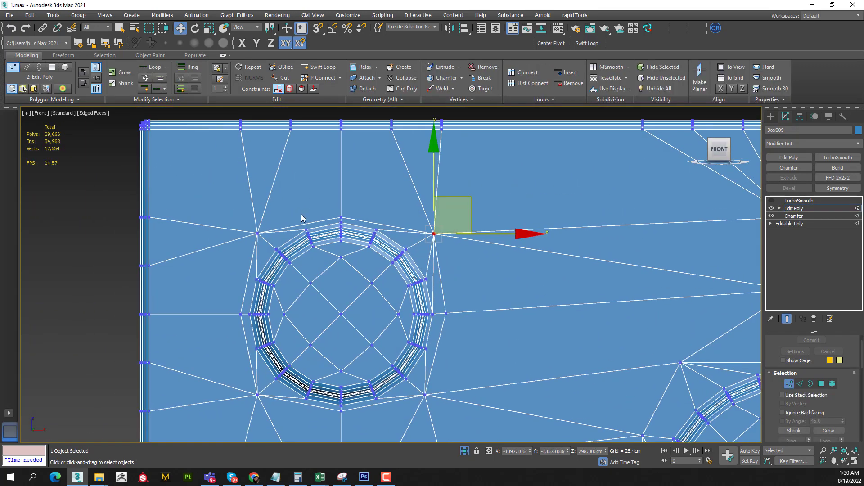
pyautogui.scroll(1, 425, 229)
pyautogui.scroll(-1, 398, 293)
pyautogui.click(396, 287)
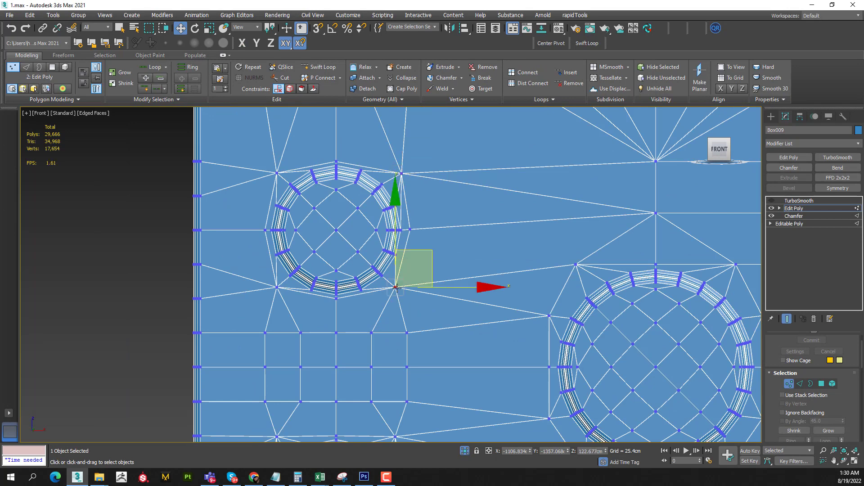
# Remove the two vertical edge loops between the two left tubes
pyautogui.keyDown('ctrl'); pyautogui.click(277, 287); pyautogui.keyUp('ctrl')
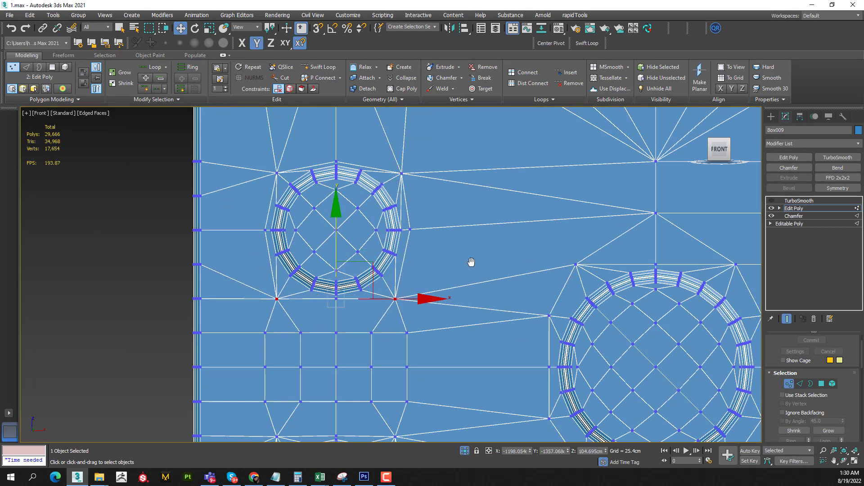
pyautogui.moveTo(471, 261); pyautogui.dragTo(412, 257, button='middle')
pyautogui.moveTo(274, 246); pyautogui.dragTo(326, 262)
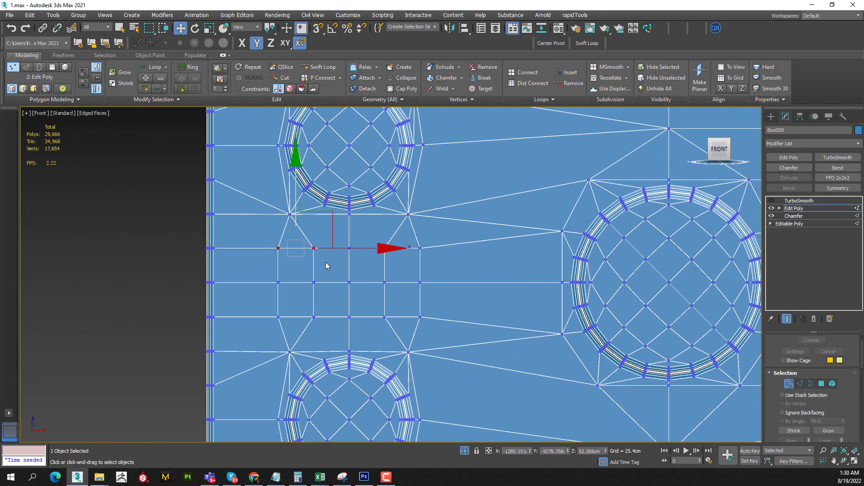
pyautogui.press('2')
pyautogui.doubleClick(285, 269)
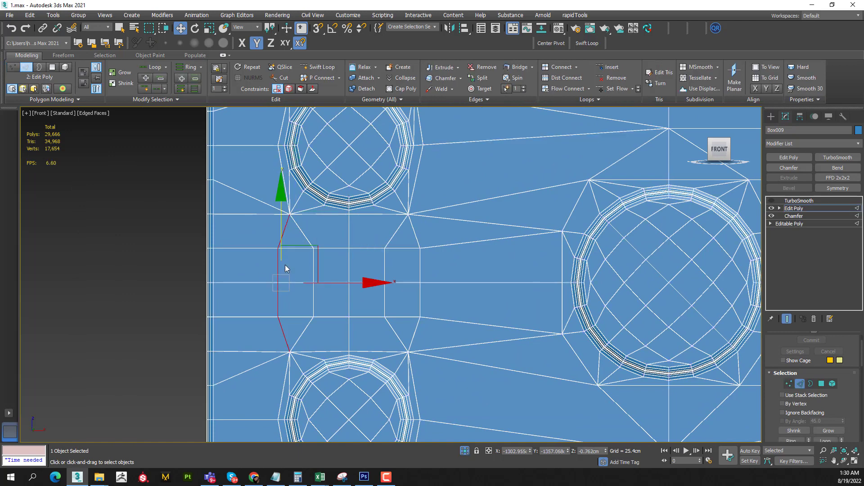
pyautogui.click(278, 273)
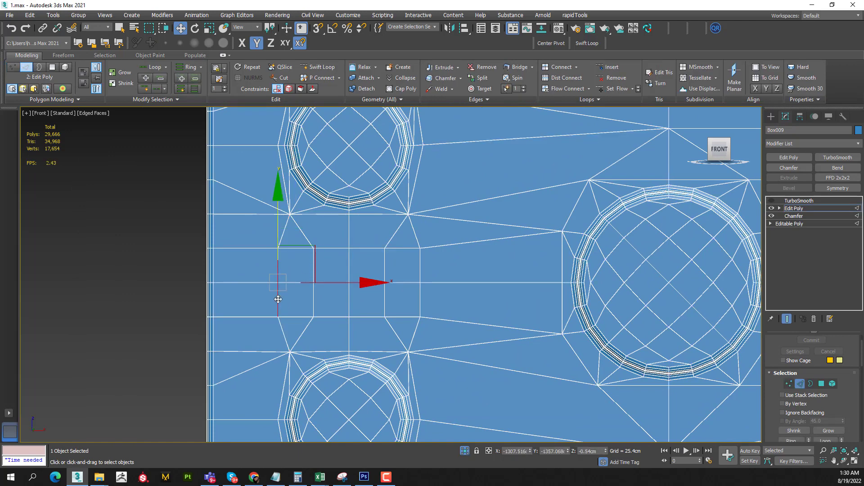
pyautogui.moveTo(280, 291); pyautogui.dragTo(283, 291)
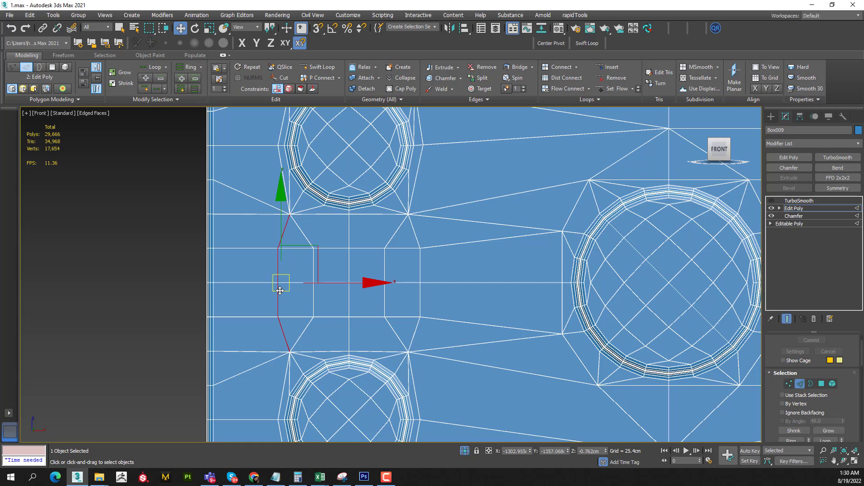
pyautogui.hotkey('ctrl', 'BackSpace')
pyautogui.click(386, 271)
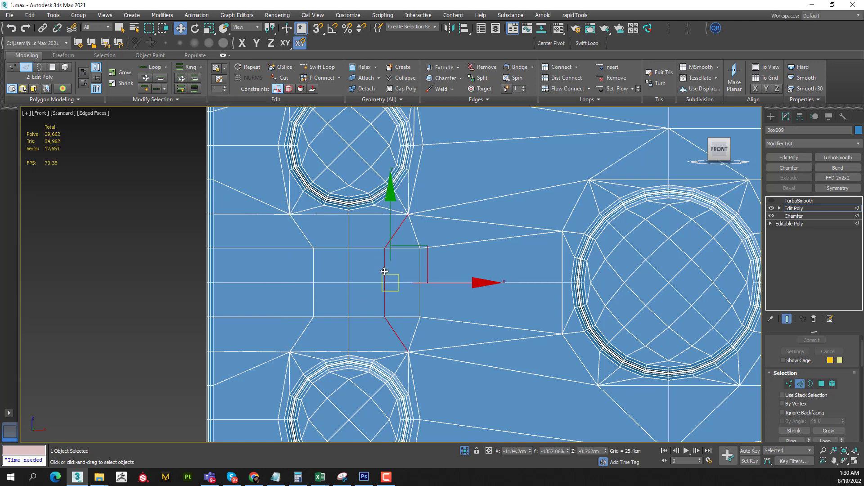
pyautogui.hotkey('ctrl', 'BackSpace')
# Slide the emptied column's three vertices along X onto the neighbouring line
pyautogui.press('1')
pyautogui.click(314, 248)
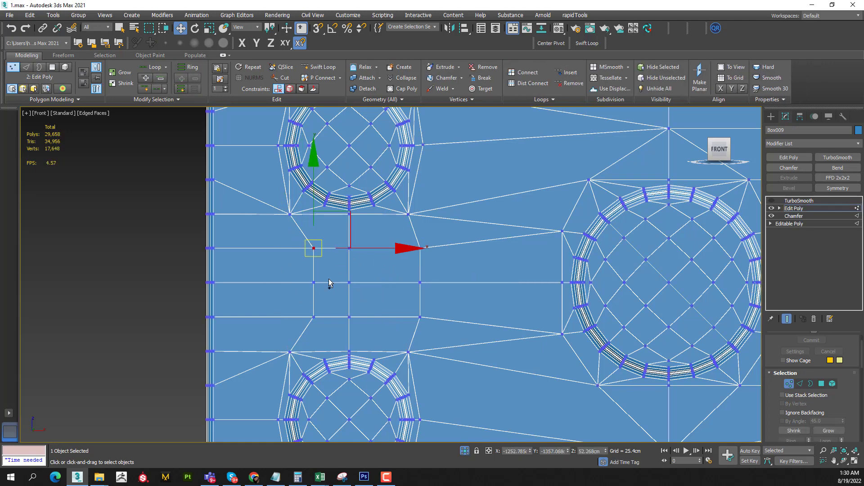
pyautogui.keyDown('ctrl'); pyautogui.click(314, 282); pyautogui.keyUp('ctrl')
pyautogui.keyDown('ctrl'); pyautogui.click(314, 317); pyautogui.keyUp('ctrl')
pyautogui.press('s')
pyautogui.moveTo(315, 282)
pyautogui.mouseDown()
pyautogui.moveTo(315, 228)
pyautogui.moveTo(290, 214)
pyautogui.mouseUp()
pyautogui.press('s')
pyautogui.moveTo(381, 258); pyautogui.dragTo(337, 264, button='middle')
# Align the next column's vertices with the column to their left
pyautogui.click(377, 254)
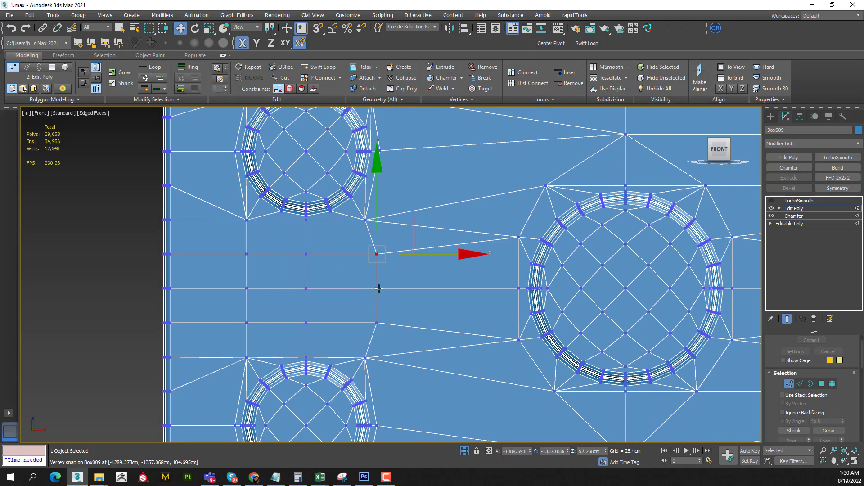
pyautogui.click(377, 289)
pyautogui.keyDown('ctrl'); pyautogui.click(377, 323); pyautogui.keyUp('ctrl')
pyautogui.moveTo(433, 305); pyautogui.dragTo(422, 304)
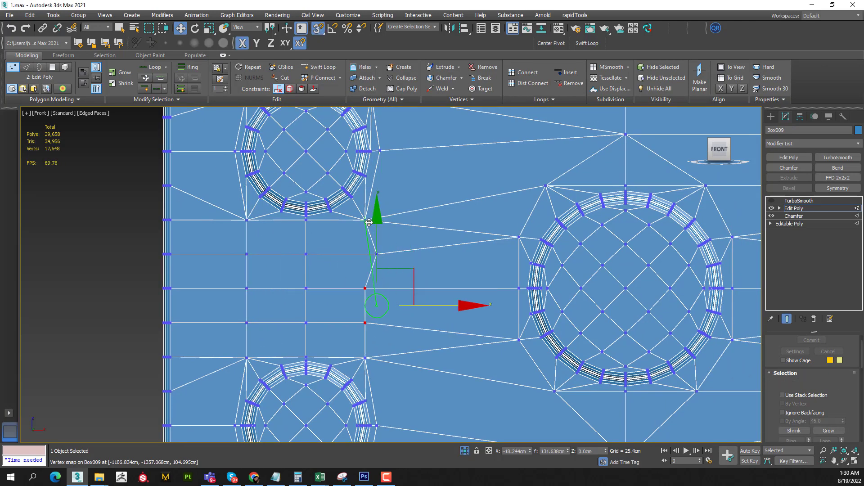
pyautogui.click(377, 254)
pyautogui.moveTo(403, 259)
pyautogui.mouseDown()
pyautogui.moveTo(399, 240)
pyautogui.moveTo(328, 241)
pyautogui.mouseUp()
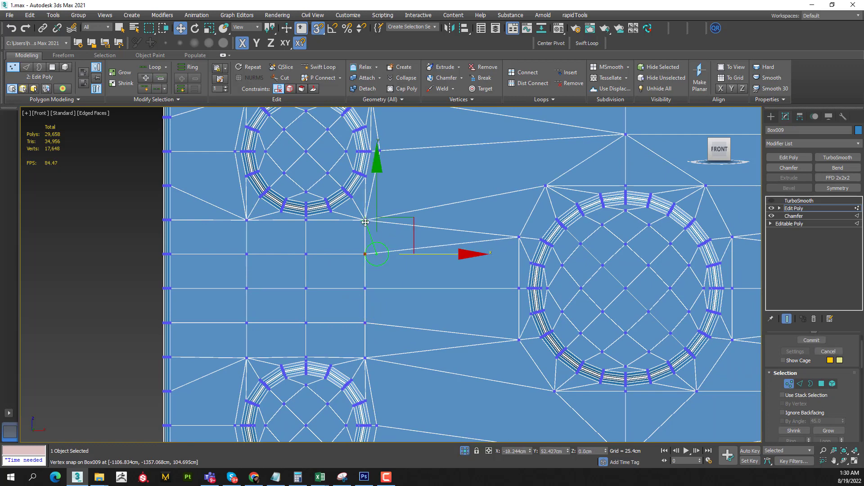
pyautogui.moveTo(486, 283)
pyautogui.mouseDown(button='middle')
pyautogui.moveTo(367, 293)
pyautogui.moveTo(353, 338)
pyautogui.mouseUp(button='middle')
# Select an edge near the central tube and frame the tube closely
pyautogui.press('1')
pyautogui.moveTo(400, 325)
pyautogui.mouseDown(button='middle')
pyautogui.moveTo(289, 305)
pyautogui.moveTo(299, 276)
pyautogui.moveTo(363, 323)
pyautogui.mouseUp(button='middle')
pyautogui.press('2')
pyautogui.click(257, 275)
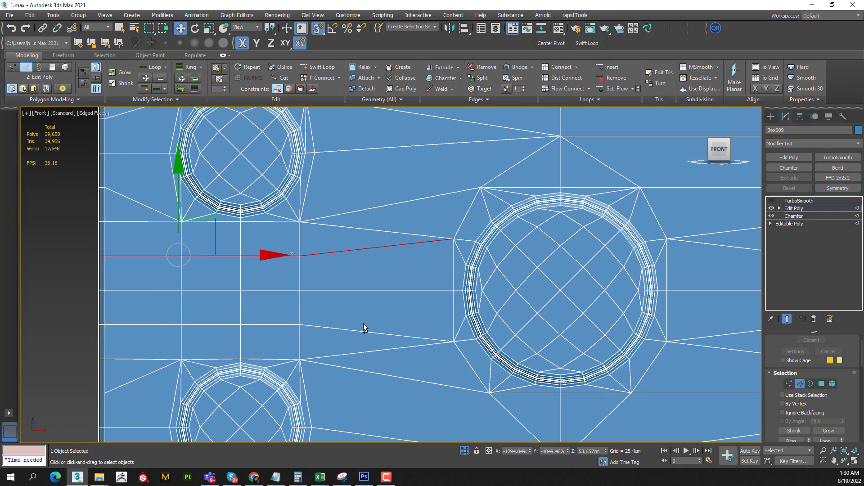
pyautogui.scroll(-3, 293, 299)
pyautogui.moveTo(293, 299); pyautogui.dragTo(365, 297, button='middle')
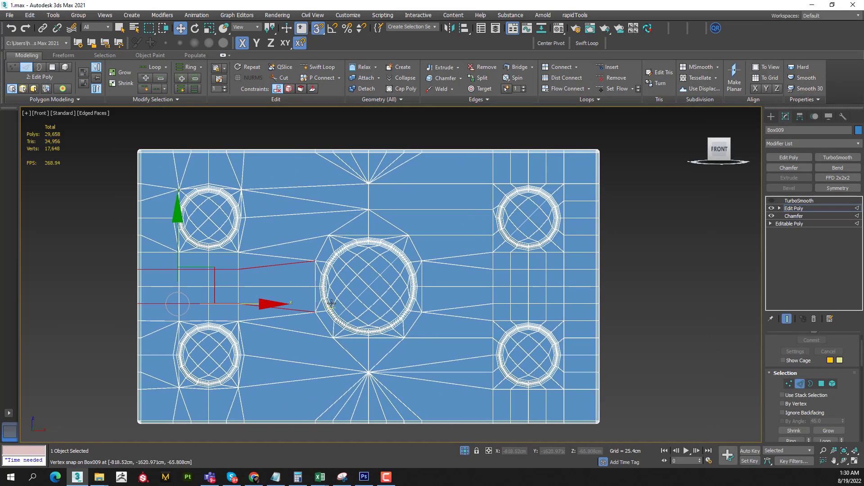
pyautogui.scroll(2, 289, 301)
pyautogui.moveTo(289, 300)
pyautogui.mouseDown(button='middle')
pyautogui.moveTo(381, 298)
pyautogui.moveTo(342, 303)
pyautogui.moveTo(402, 290)
pyautogui.moveTo(382, 286)
pyautogui.moveTo(393, 283)
pyautogui.mouseUp(button='middle')
pyautogui.scroll(2, 381, 298)
pyautogui.scroll(1, 390, 269)
pyautogui.press('1')
pyautogui.press('1')
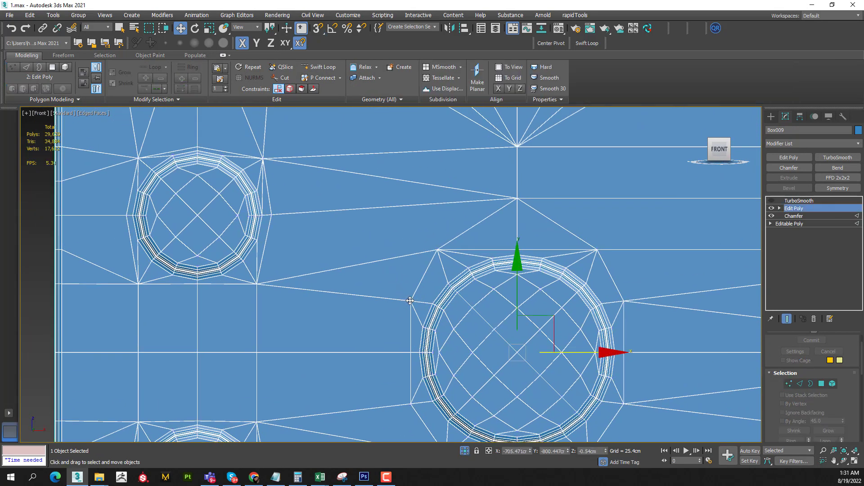
pyautogui.click(806, 208)
pyautogui.press('1')
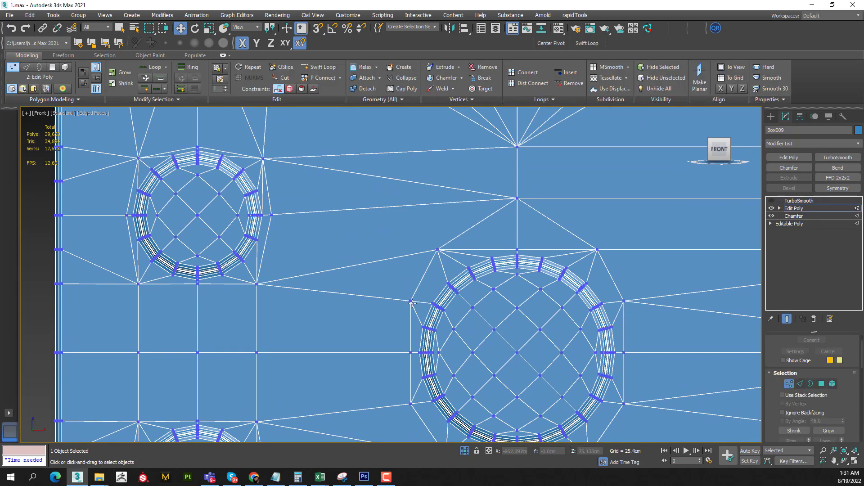
# Collapse two vertices above-left of the central tube and move the result up-left
pyautogui.click(438, 252)
pyautogui.keyDown('ctrl'); pyautogui.click(411, 301); pyautogui.keyUp('ctrl')
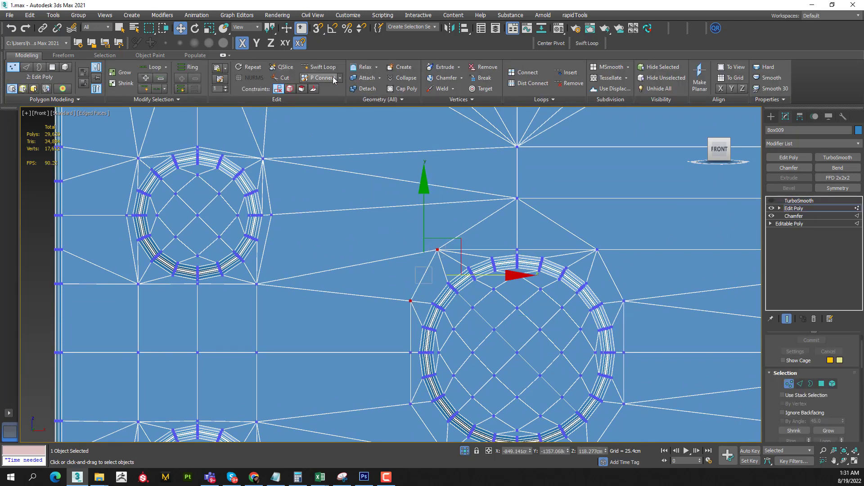
pyautogui.click(407, 79)
pyautogui.moveTo(436, 305); pyautogui.dragTo(423, 262, button='middle')
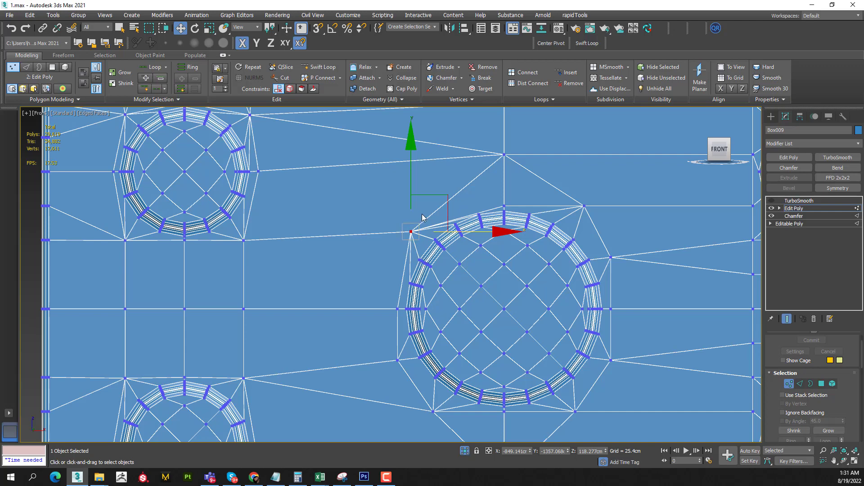
pyautogui.moveTo(425, 215); pyautogui.dragTo(419, 174)
pyautogui.moveTo(425, 318); pyautogui.dragTo(425, 269, button='middle')
# Collapse two vertices left of the central tube and align it with the horizontal edge
pyautogui.click(396, 310)
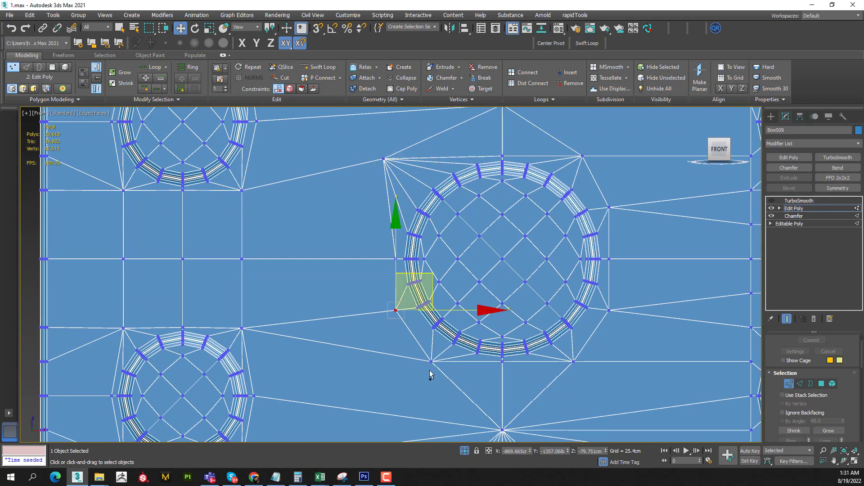
pyautogui.keyDown('ctrl'); pyautogui.click(431, 362); pyautogui.keyUp('ctrl')
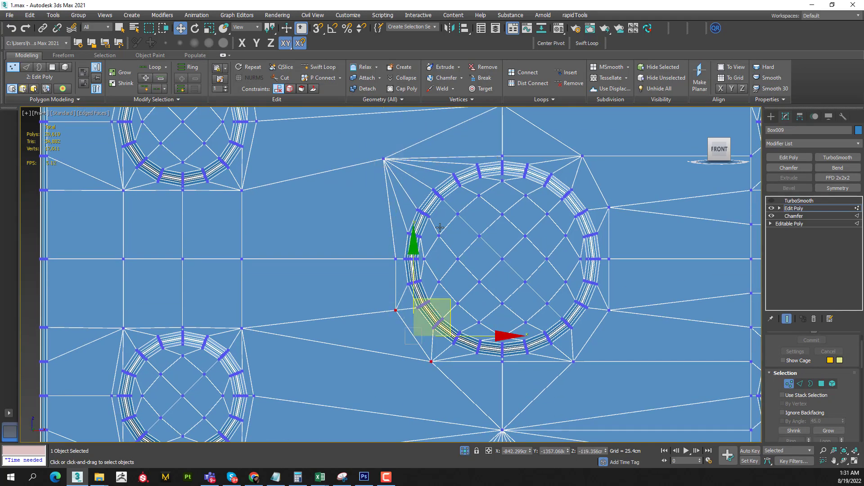
pyautogui.click(404, 78)
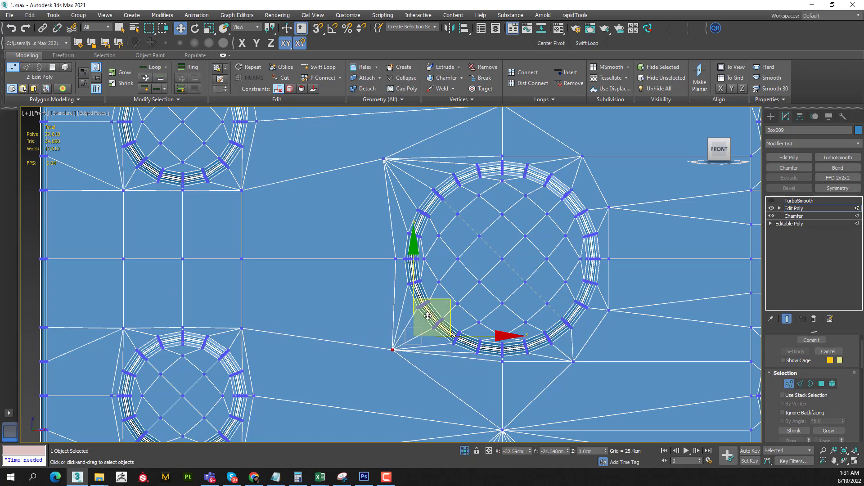
pyautogui.moveTo(448, 306); pyautogui.dragTo(424, 323)
pyautogui.moveTo(394, 258); pyautogui.dragTo(394, 164)
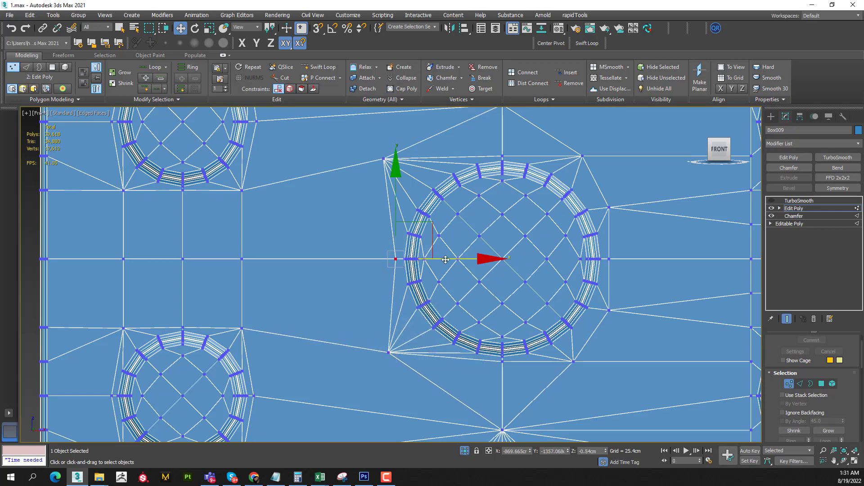
pyautogui.moveTo(425, 218); pyautogui.dragTo(430, 282, button='middle')
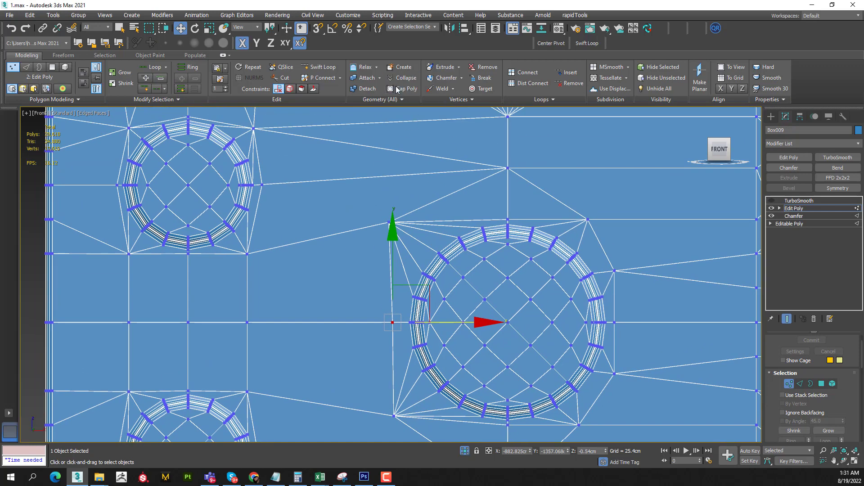
# Collapse another vertex pair and move the merged vertex up-right onto the edge
pyautogui.scroll(-2, 450, 279)
pyautogui.moveTo(518, 225); pyautogui.dragTo(378, 224, button='middle')
pyautogui.scroll(2, 378, 224)
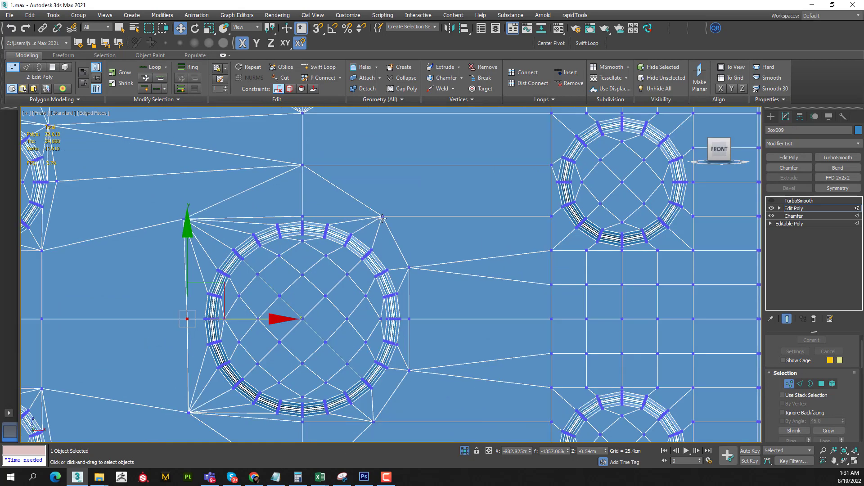
pyautogui.click(382, 217)
pyautogui.keyDown('ctrl'); pyautogui.click(408, 268); pyautogui.keyUp('ctrl')
pyautogui.click(396, 80)
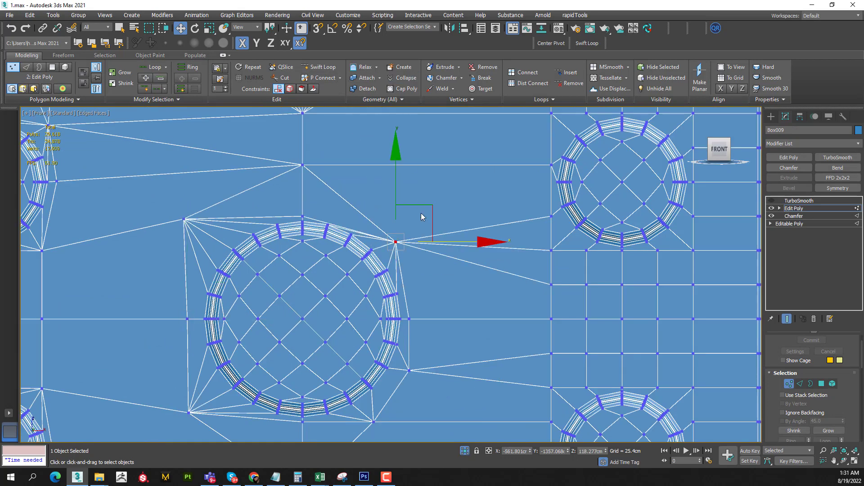
pyautogui.moveTo(431, 212); pyautogui.dragTo(446, 191)
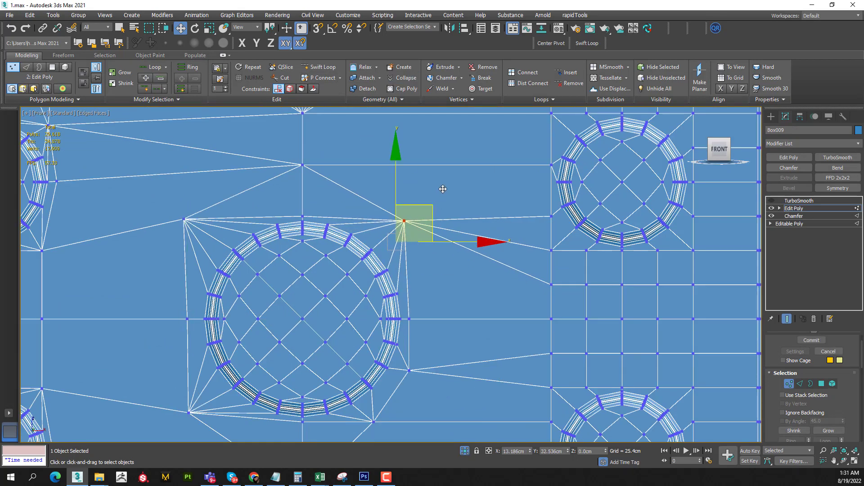
# Collapse the two vertices beside the tube ring and frame the edge fan below
pyautogui.scroll(-3, 436, 285)
pyautogui.scroll(3, 472, 316)
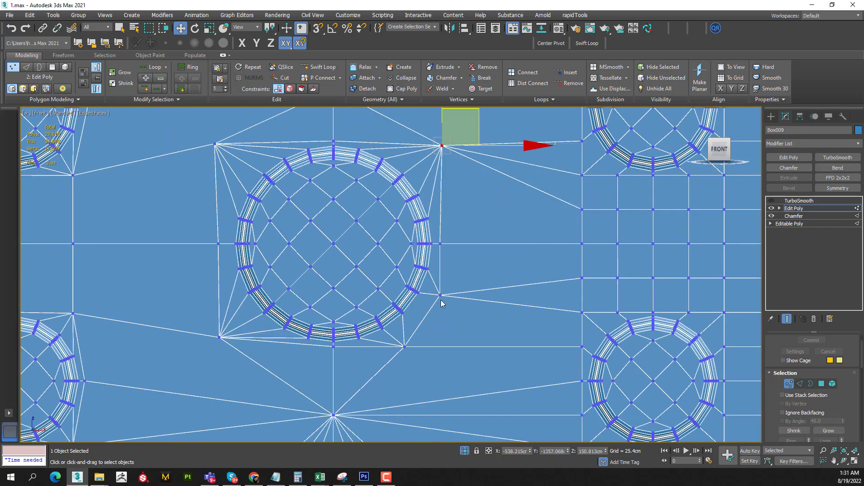
pyautogui.click(440, 294)
pyautogui.keyDown('ctrl'); pyautogui.click(404, 347); pyautogui.keyUp('ctrl')
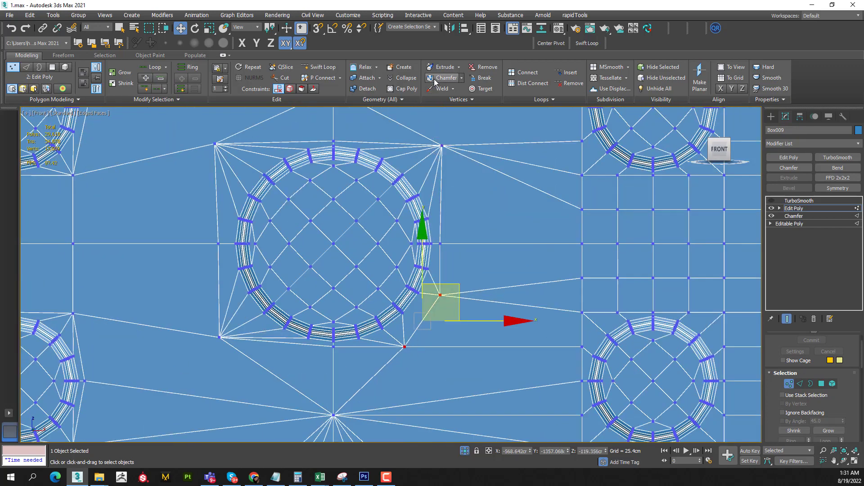
pyautogui.click(406, 77)
pyautogui.moveTo(455, 301)
pyautogui.mouseDown(button='middle')
pyautogui.moveTo(450, 275)
pyautogui.moveTo(469, 261)
pyautogui.mouseUp(button='middle')
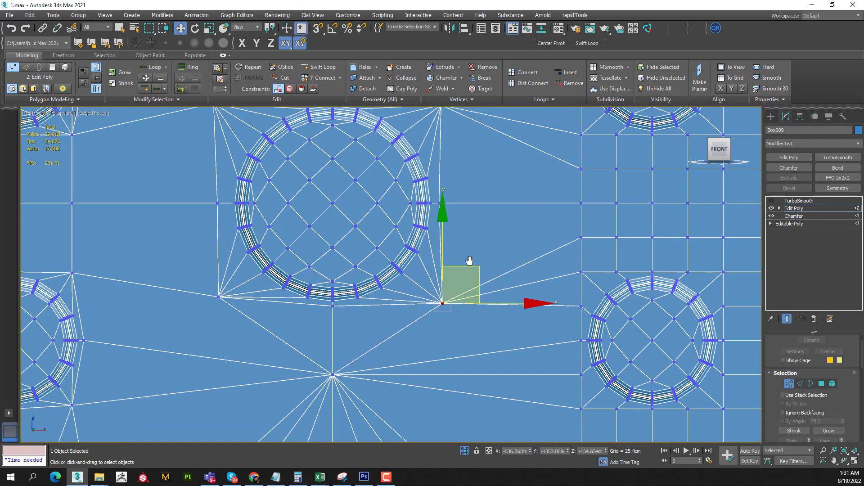
pyautogui.moveTo(412, 371); pyautogui.dragTo(459, 265, button='middle')
# Select five diagonal fan edges and delete them
pyautogui.press('2')
pyautogui.click(440, 324)
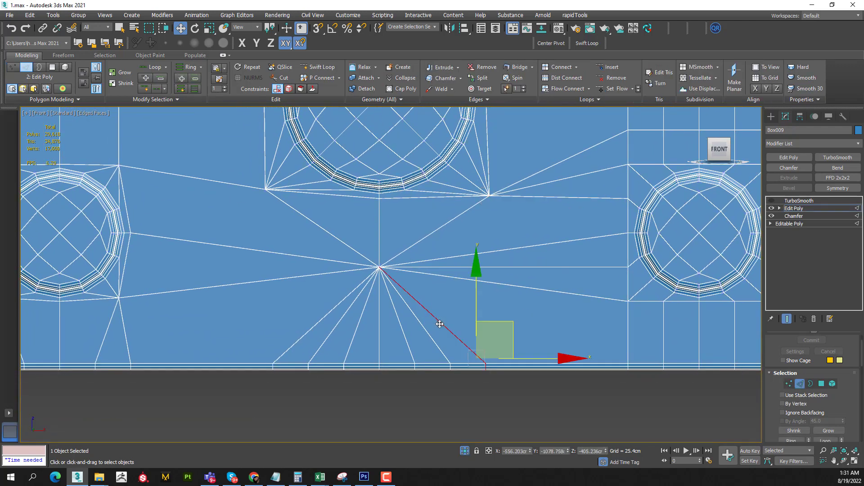
pyautogui.keyDown('ctrl'); pyautogui.click(345, 301); pyautogui.keyUp('ctrl')
pyautogui.keyDown('ctrl'); pyautogui.click(357, 299); pyautogui.keyUp('ctrl')
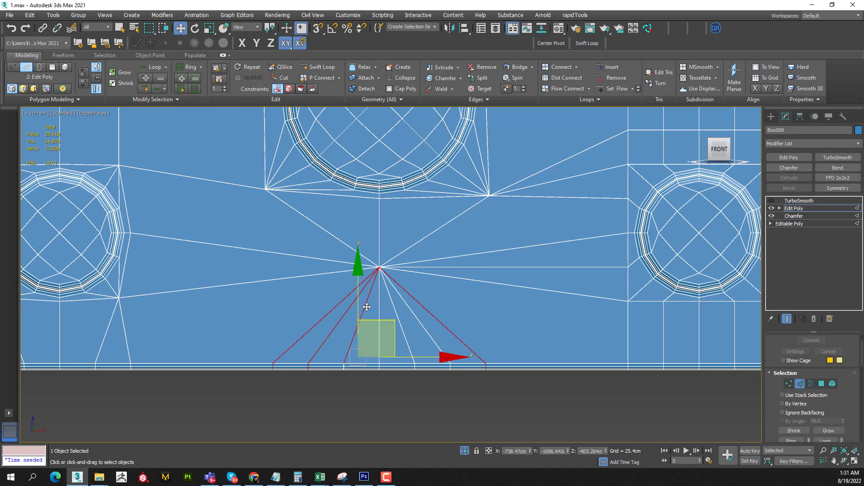
pyautogui.keyDown('ctrl'); pyautogui.click(395, 323); pyautogui.keyUp('ctrl')
pyautogui.keyDown('ctrl'); pyautogui.click(413, 320); pyautogui.keyUp('ctrl')
pyautogui.scroll(-4, 418, 220)
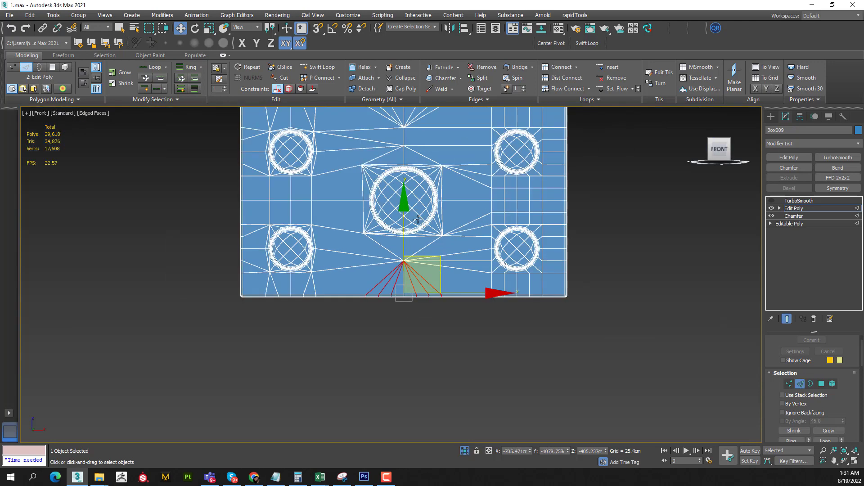
pyautogui.moveTo(418, 219)
pyautogui.mouseDown(button='middle')
pyautogui.moveTo(386, 314)
pyautogui.moveTo(387, 286)
pyautogui.mouseUp(button='middle')
pyautogui.press('BackSpace')
# Select the top fan edges, then two vertices beside the right hole
pyautogui.scroll(4, 379, 217)
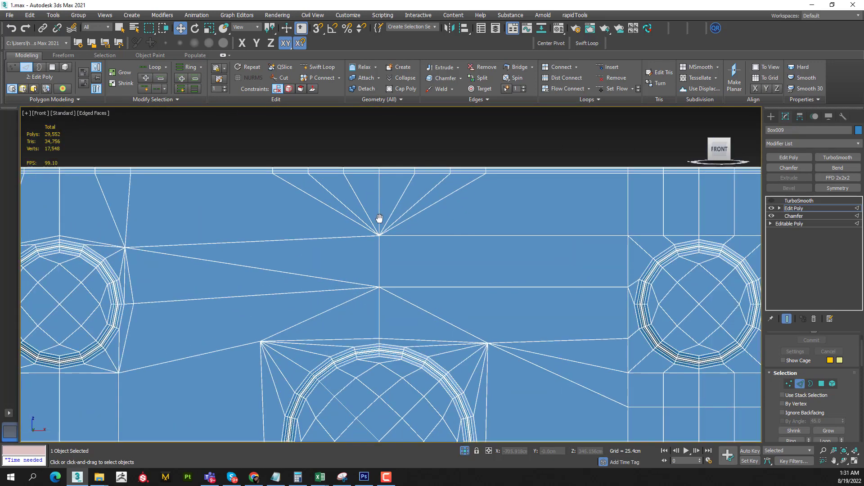
pyautogui.moveTo(380, 218); pyautogui.dragTo(380, 221, button='middle')
pyautogui.click(343, 217)
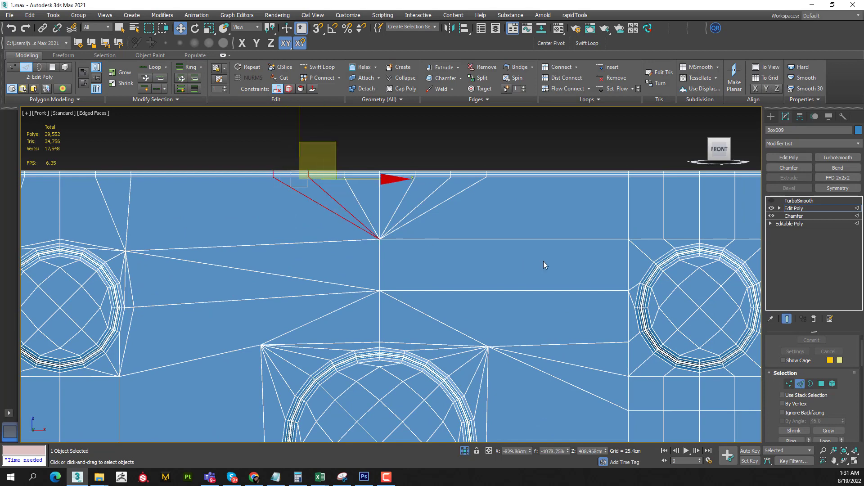
pyautogui.press('1')
pyautogui.moveTo(544, 265); pyautogui.dragTo(524, 263, button='middle')
pyautogui.click(608, 238)
pyautogui.keyDown('ctrl'); pyautogui.click(608, 289); pyautogui.keyUp('ctrl')
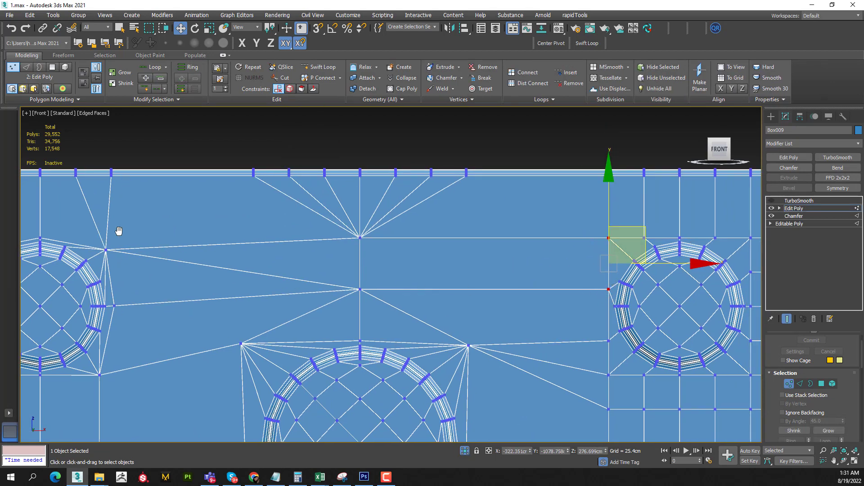
# Remove the two edges above the left hole
pyautogui.moveTo(118, 230); pyautogui.dragTo(239, 255, button='middle')
pyautogui.press('2')
pyautogui.click(212, 234)
pyautogui.keyDown('ctrl'); pyautogui.click(120, 225); pyautogui.keyUp('ctrl')
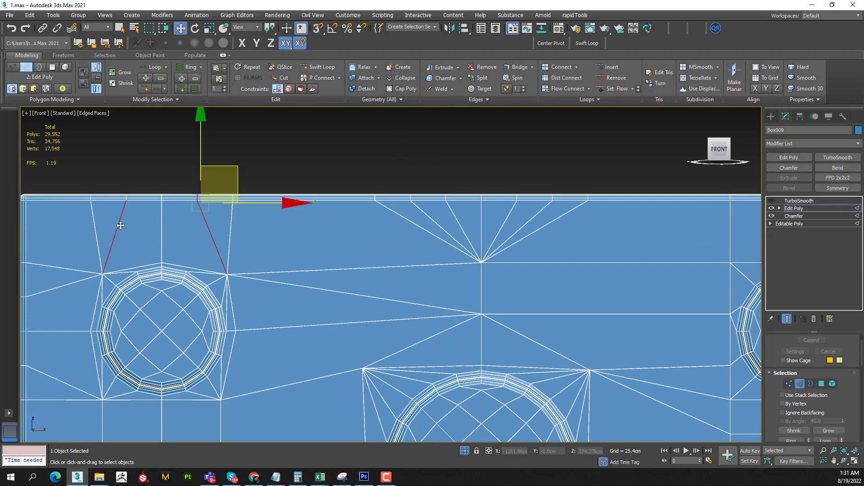
pyautogui.hotkey('ctrl', 'BackSpace')
# Remove two more edges on the plate's left side
pyautogui.click(72, 282)
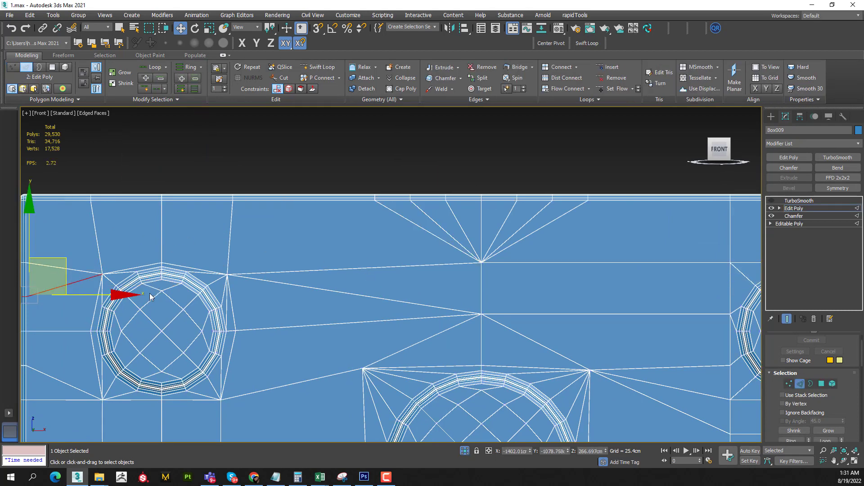
pyautogui.scroll(-5, 150, 297)
pyautogui.hotkey('ctrl', 'BackSpace')
pyautogui.scroll(3, 117, 306)
pyautogui.click(103, 352)
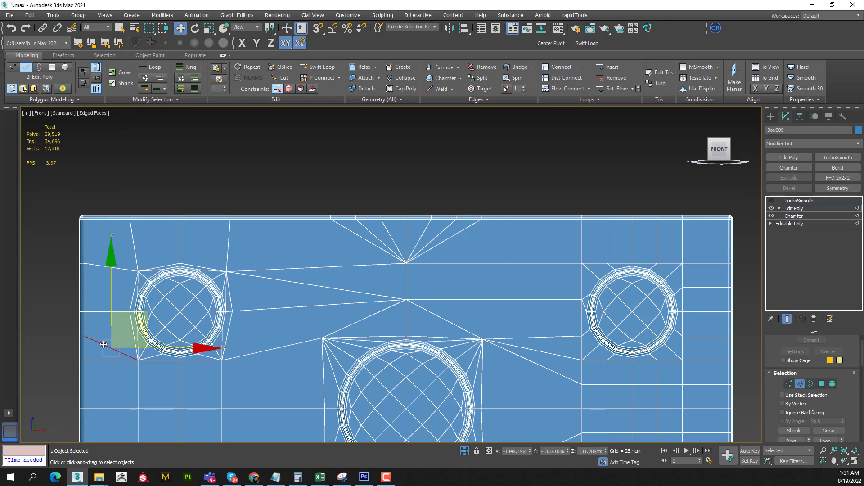
pyautogui.hotkey('ctrl', 'BackSpace')
# Remove the left-border edge and the edge near the bottom-left hole
pyautogui.scroll(-2, 240, 358)
pyautogui.click(178, 357)
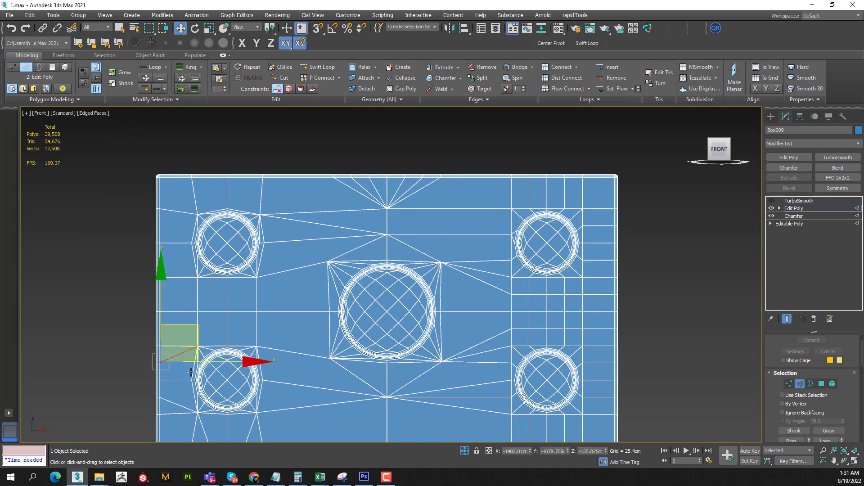
pyautogui.moveTo(179, 395); pyautogui.dragTo(179, 337, button='middle')
pyautogui.hotkey('ctrl', 'BackSpace')
pyautogui.click(204, 370)
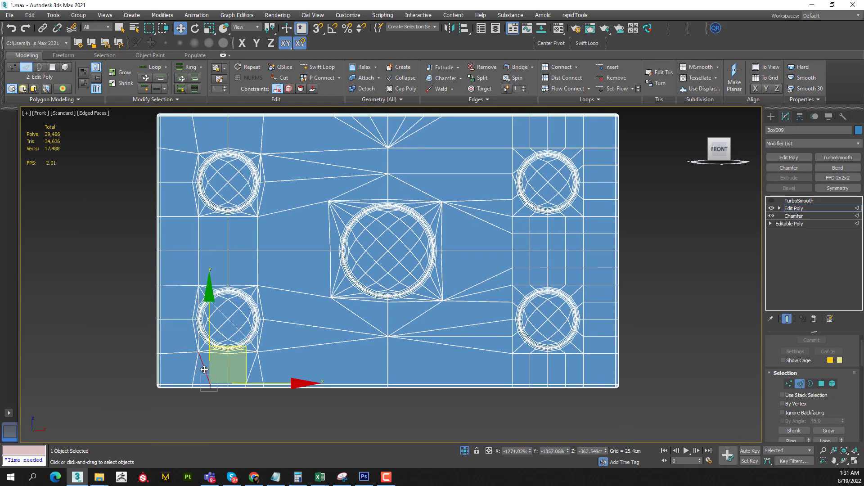
pyautogui.hotkey('ctrl', 'BackSpace')
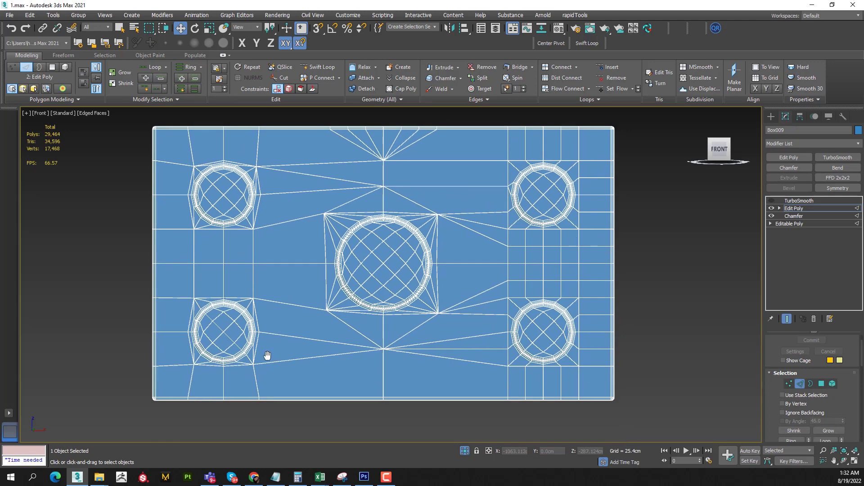
# Exit edge editing and recentre the simplified 29,464-polygon plate in view
pyautogui.scroll(3, 211, 304)
pyautogui.press('z')
pyautogui.press('2')
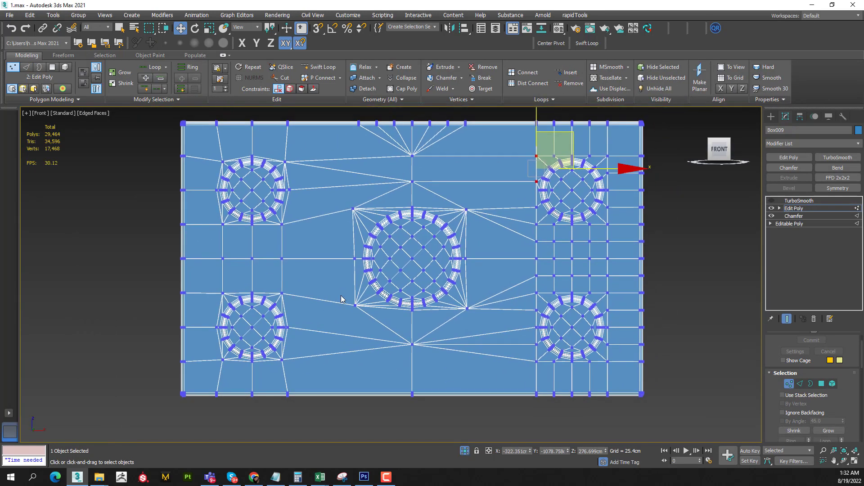
pyautogui.moveTo(347, 295); pyautogui.dragTo(341, 293, button='middle')
pyautogui.moveTo(351, 255); pyautogui.dragTo(363, 237, button='middle')
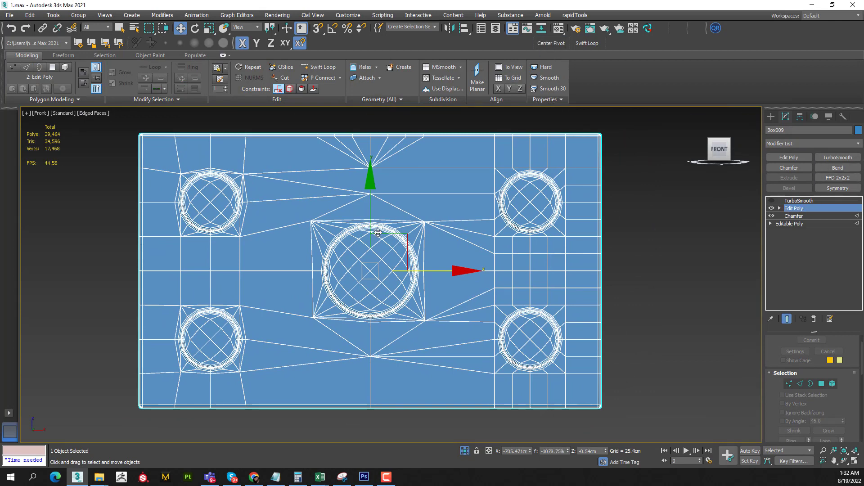
# Add a flipped Symmetry modifier to the plate with a 0.001cm weld threshold
pyautogui.click(838, 188)
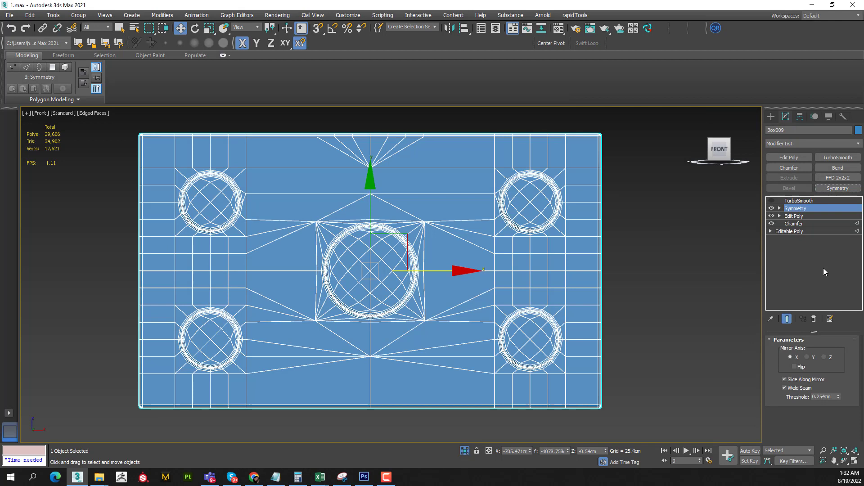
pyautogui.click(799, 367)
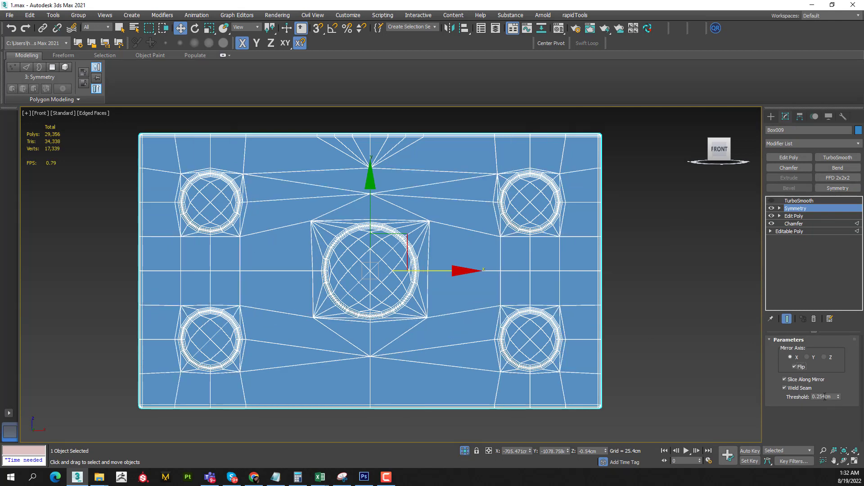
pyautogui.write('0.001')
pyautogui.press('Return')
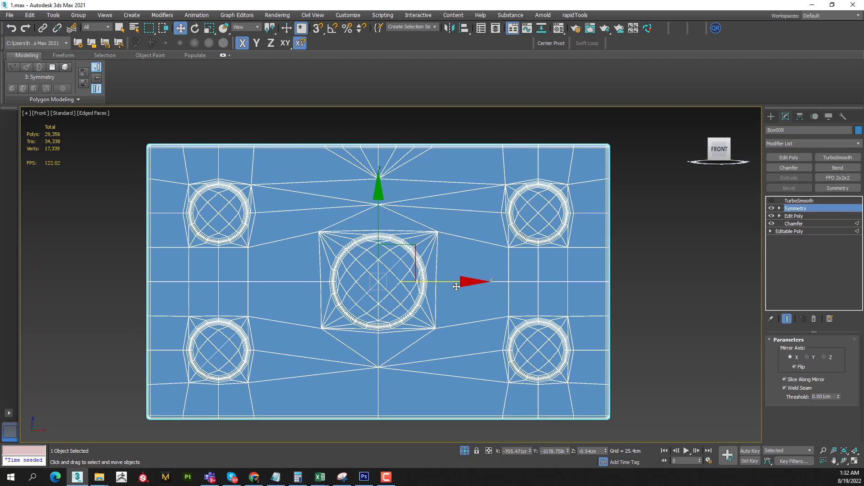
pyautogui.scroll(5, 424, 266)
pyautogui.press('z')
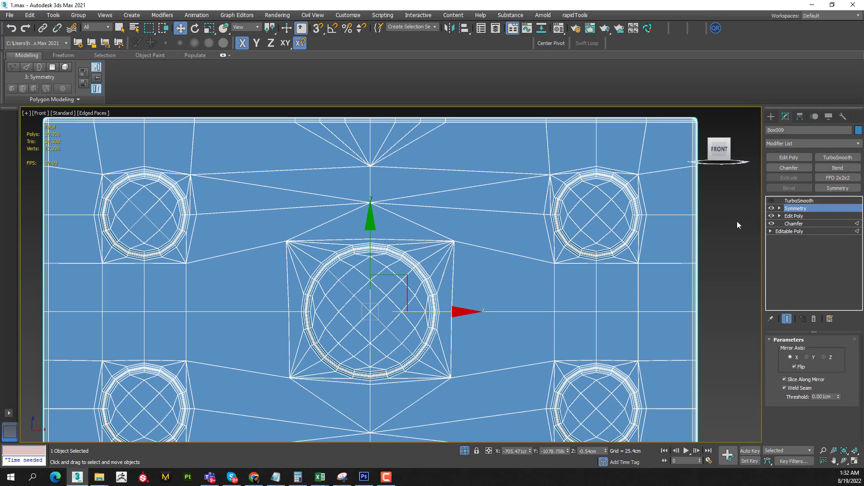
# Re-enable TurboSmooth and hide edged faces for smooth shading of the plate
pyautogui.click(772, 200)
pyautogui.click(799, 201)
pyautogui.press('F4')
pyautogui.moveTo(390, 330)
pyautogui.mouseDown(button='middle')
pyautogui.moveTo(440, 276)
pyautogui.moveTo(442, 309)
pyautogui.mouseUp(button='middle')
# Zoom in on the central tube from the front, disable TurboSmooth, and show edged faces at Symmetry level
pyautogui.press('f')
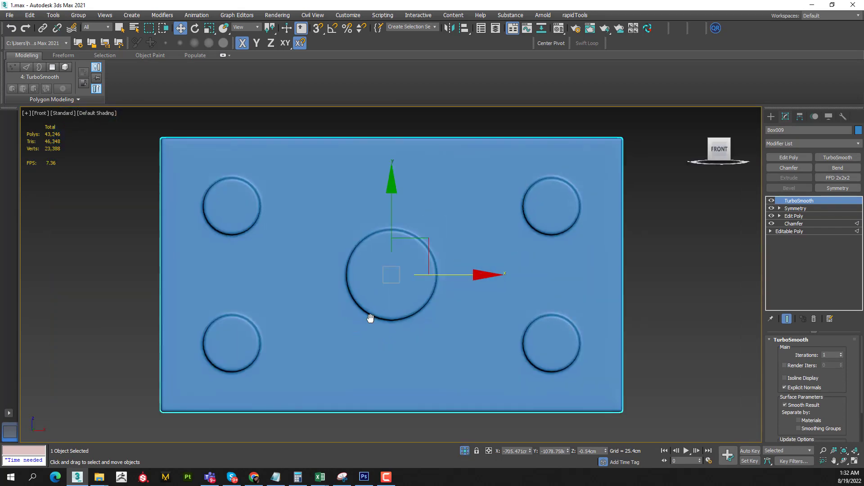
pyautogui.scroll(5, 438, 302)
pyautogui.scroll(3, 439, 302)
pyautogui.scroll(2, 440, 261)
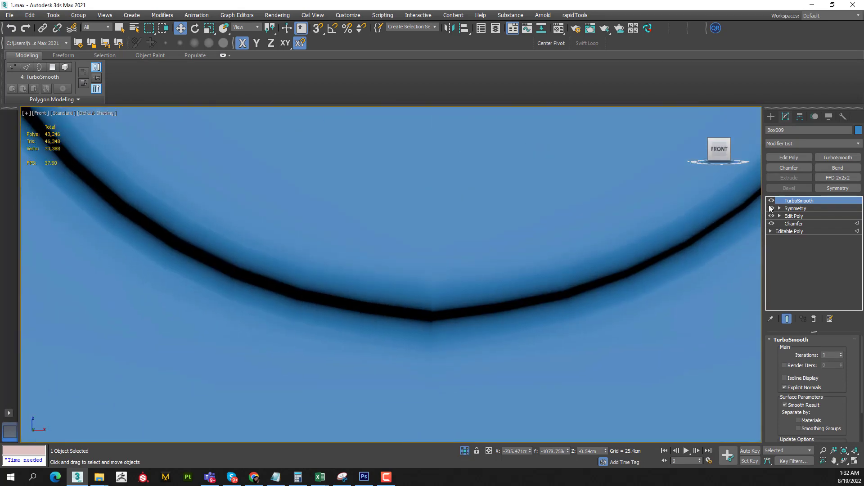
pyautogui.click(771, 201)
pyautogui.click(796, 208)
pyautogui.press('F4')
pyautogui.scroll(3, 433, 308)
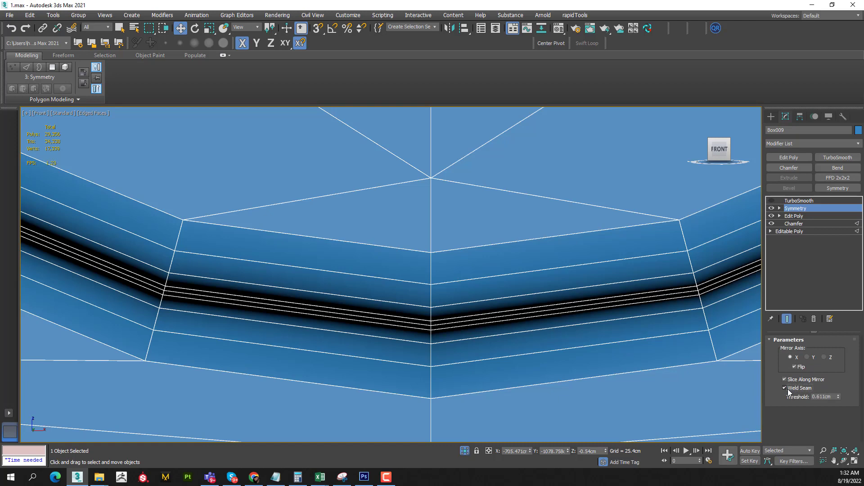
# Compare Box009 with Symmetry toggled off and on, then delete Symmetry from the stack
pyautogui.moveTo(624, 332); pyautogui.dragTo(588, 344, button='middle')
pyautogui.press('F4')
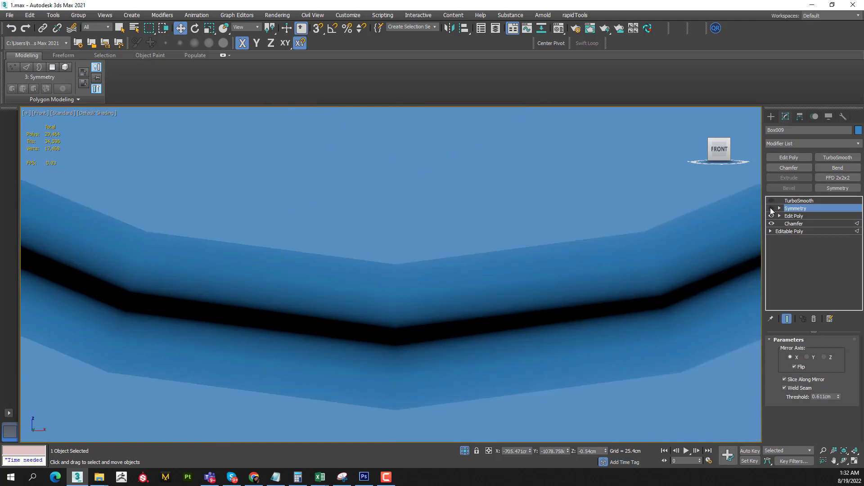
pyautogui.click(771, 211)
pyautogui.press('F4')
pyautogui.moveTo(569, 259); pyautogui.dragTo(513, 289, button='middle')
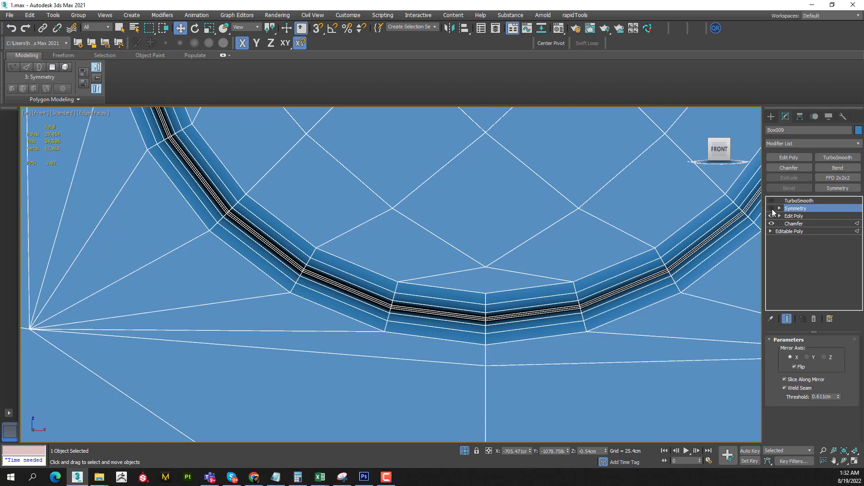
pyautogui.click(772, 209)
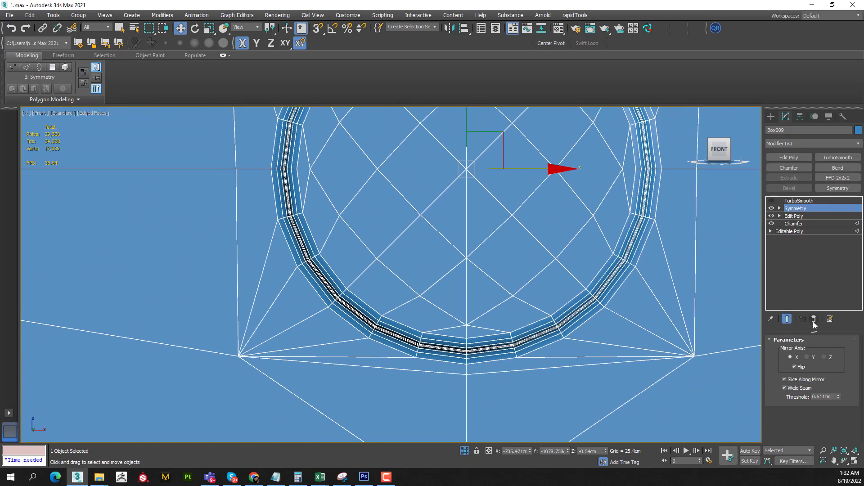
pyautogui.click(814, 319)
pyautogui.scroll(-5, 582, 272)
# Zoom and pan in Vertex mode to the block's top edge beside the boss
pyautogui.press('1')
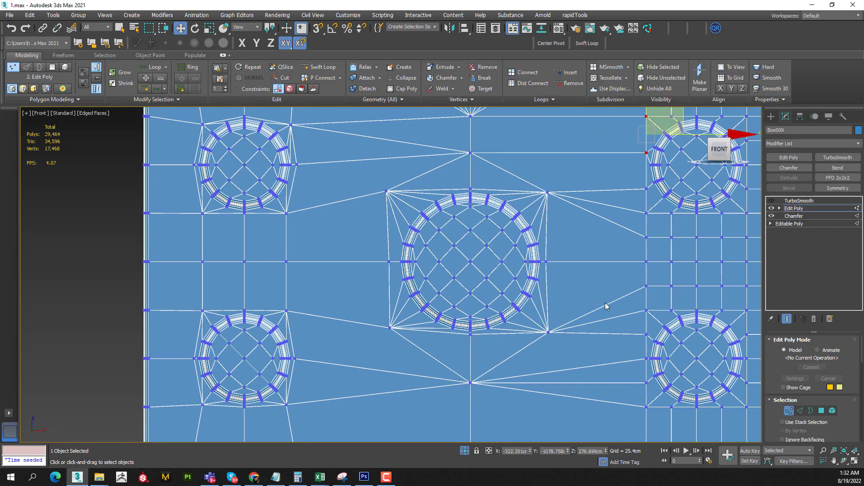
pyautogui.scroll(3, 608, 305)
pyautogui.scroll(3, 629, 329)
pyautogui.scroll(3, 560, 266)
pyautogui.scroll(-2, 561, 262)
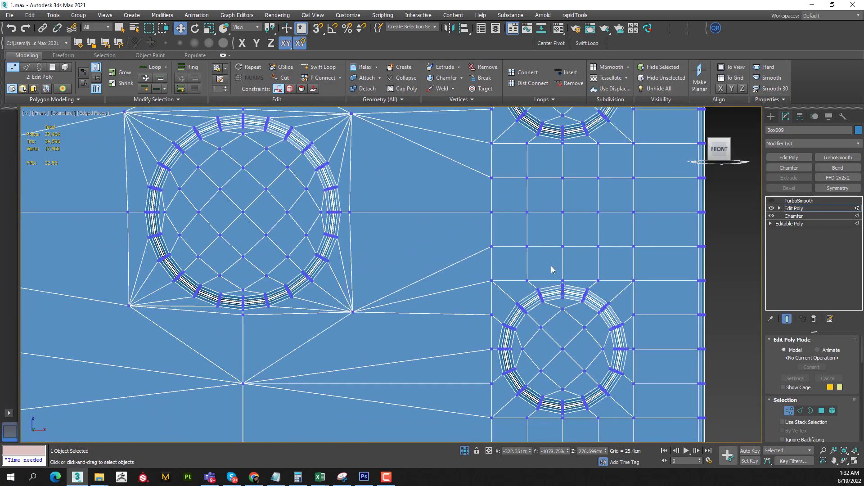
pyautogui.moveTo(552, 270)
pyautogui.mouseDown(button='middle')
pyautogui.moveTo(471, 297)
pyautogui.moveTo(501, 284)
pyautogui.moveTo(467, 326)
pyautogui.moveTo(484, 382)
pyautogui.mouseUp(button='middle')
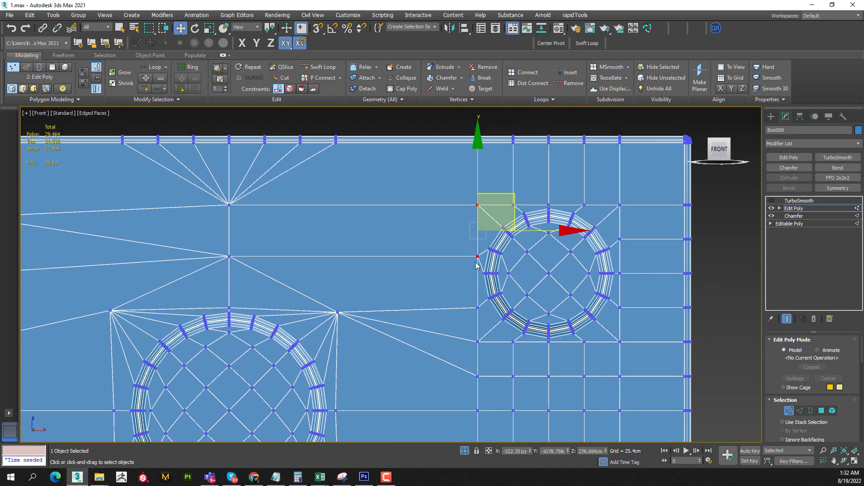
pyautogui.moveTo(355, 206); pyautogui.dragTo(355, 247, button='middle')
pyautogui.moveTo(340, 214); pyautogui.dragTo(401, 231, button='middle')
# Select the fan edges meeting below the top edge and remove them
pyautogui.press('2')
pyautogui.click(374, 221)
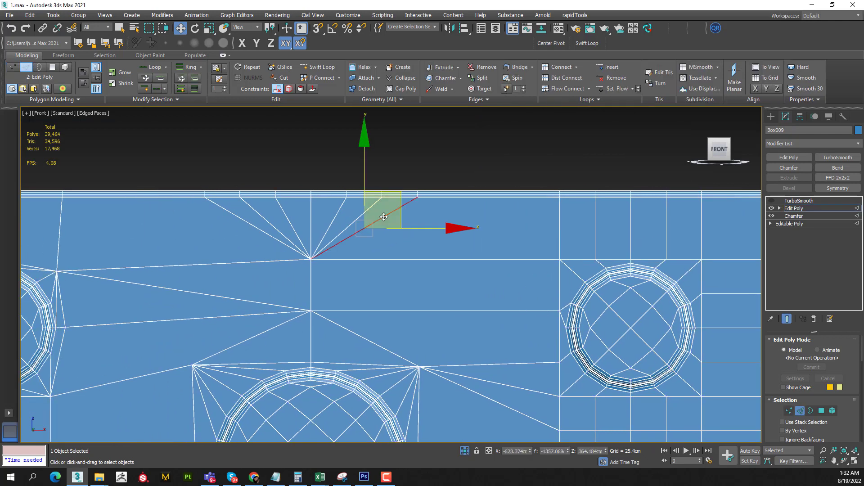
pyautogui.keyDown('ctrl'); pyautogui.click(256, 225); pyautogui.keyUp('ctrl')
pyautogui.keyDown('ctrl'); pyautogui.click(264, 217); pyautogui.keyUp('ctrl')
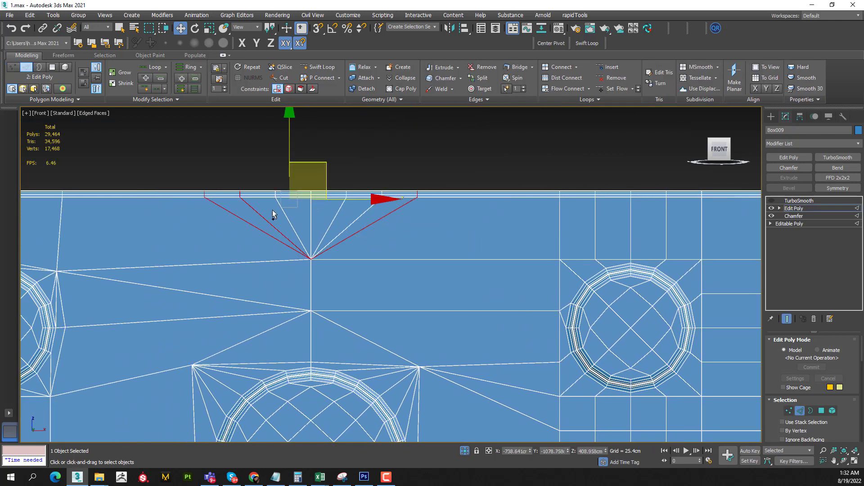
pyautogui.keyDown('ctrl'); pyautogui.click(289, 217); pyautogui.keyUp('ctrl')
pyautogui.keyDown('ctrl'); pyautogui.click(334, 217); pyautogui.keyUp('ctrl')
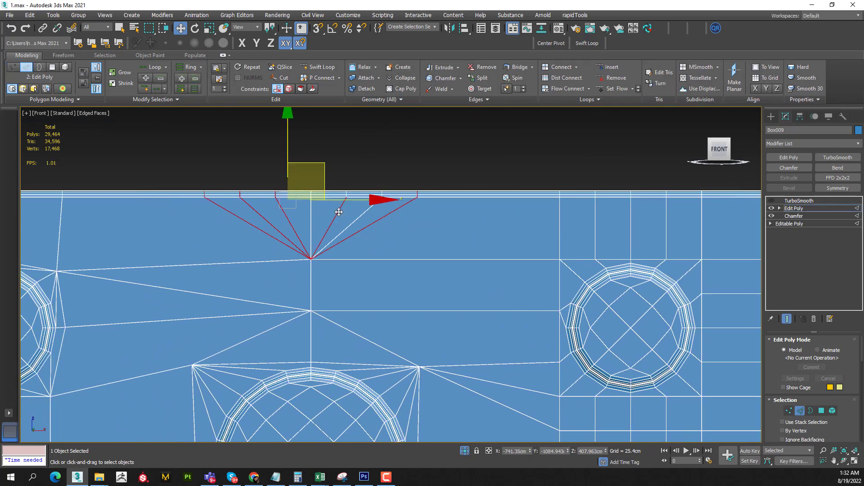
pyautogui.keyDown('ctrl'); pyautogui.click(361, 215); pyautogui.keyUp('ctrl')
pyautogui.hotkey('ctrl', 'alt', 'z')
pyautogui.hotkey('ctrl', 'BackSpace')
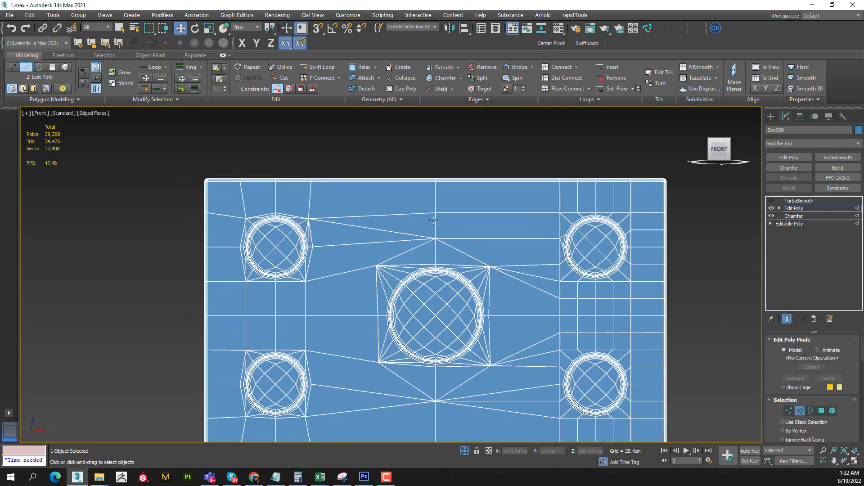
# Remove the leftover edge splitting the triangle below the merged top face
pyautogui.press('4')
pyautogui.scroll(2, 386, 199)
pyautogui.click(387, 200)
pyautogui.press('F2')
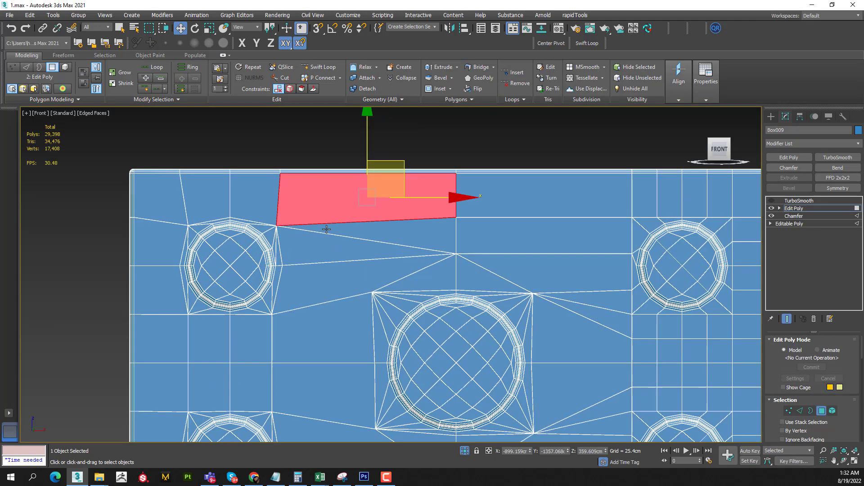
pyautogui.click(338, 242)
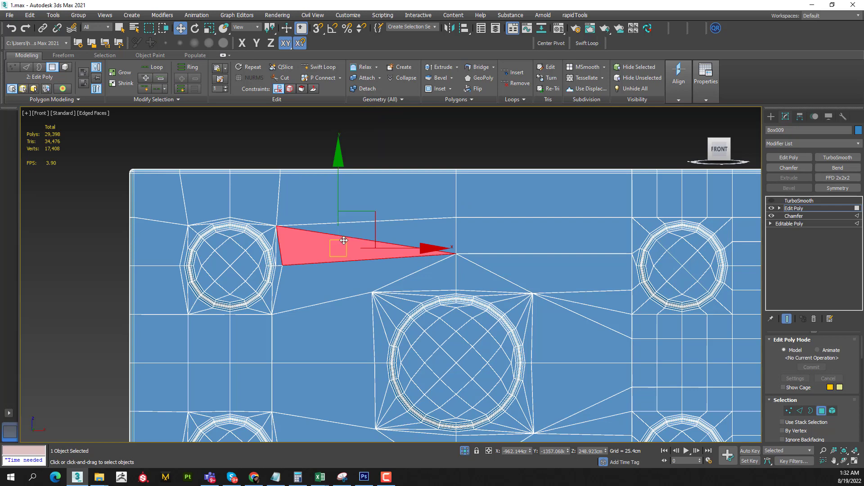
pyautogui.press('2')
pyautogui.click(346, 237)
pyautogui.press('BackSpace')
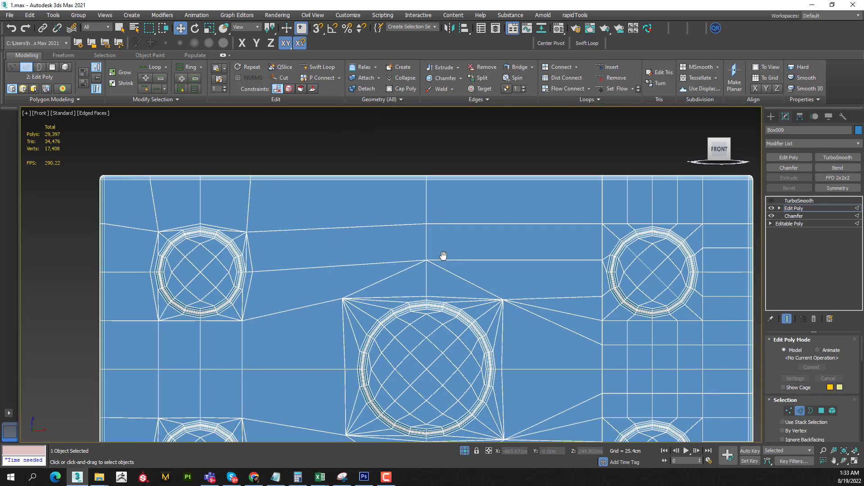
pyautogui.moveTo(360, 238); pyautogui.dragTo(482, 250, button='middle')
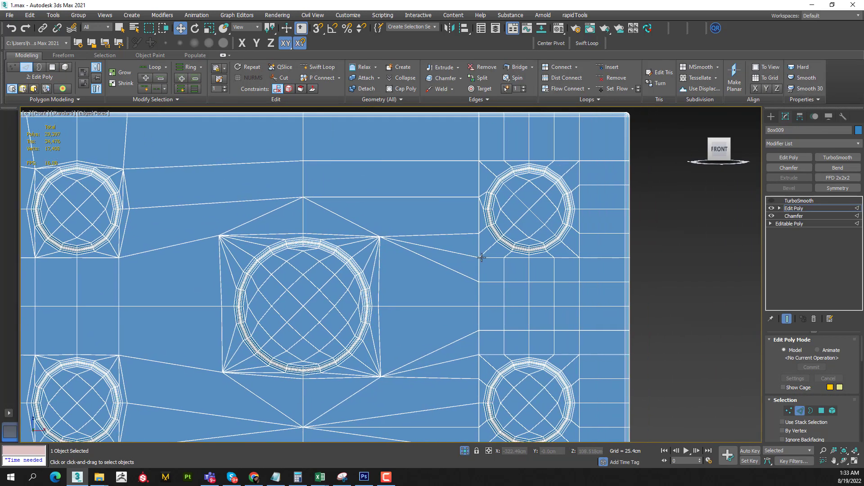
# Collapse the two vertices left of the upper-right boss into one
pyautogui.press('1')
pyautogui.scroll(2, 473, 244)
pyautogui.scroll(-2, 452, 227)
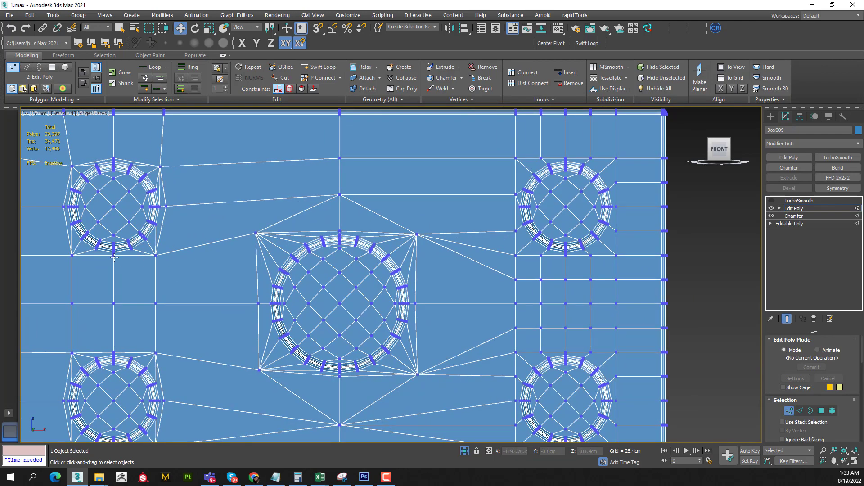
pyautogui.scroll(2, 530, 253)
pyautogui.click(510, 224)
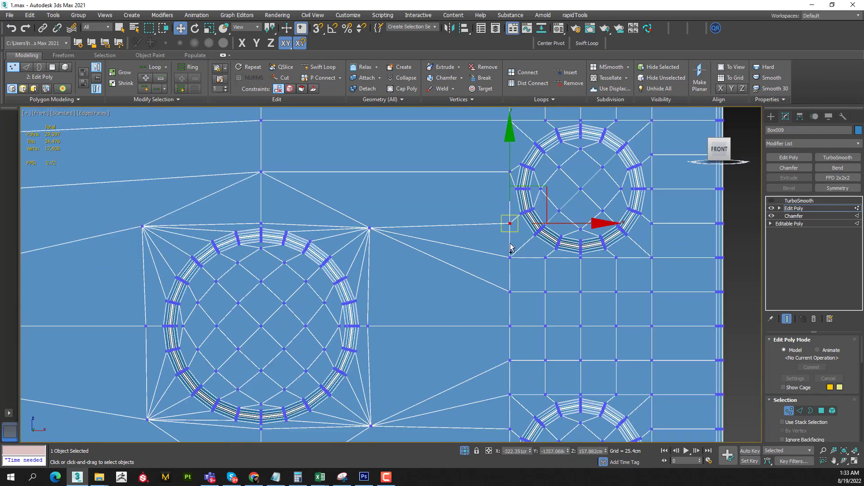
pyautogui.keyDown('ctrl'); pyautogui.click(510, 257); pyautogui.keyUp('ctrl')
pyautogui.click(399, 78)
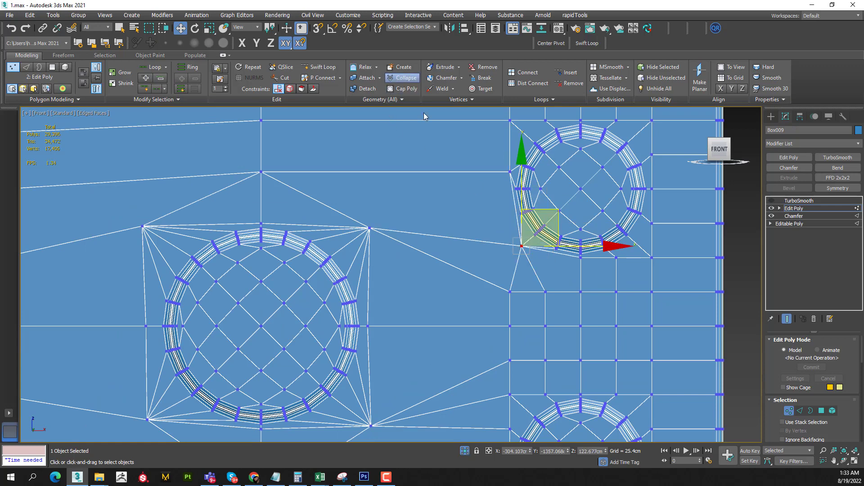
# Slide the merged vertex slightly left along X and deselect it
pyautogui.scroll(-1, 562, 227)
pyautogui.scroll(-1, 453, 234)
pyautogui.scroll(-1, 496, 275)
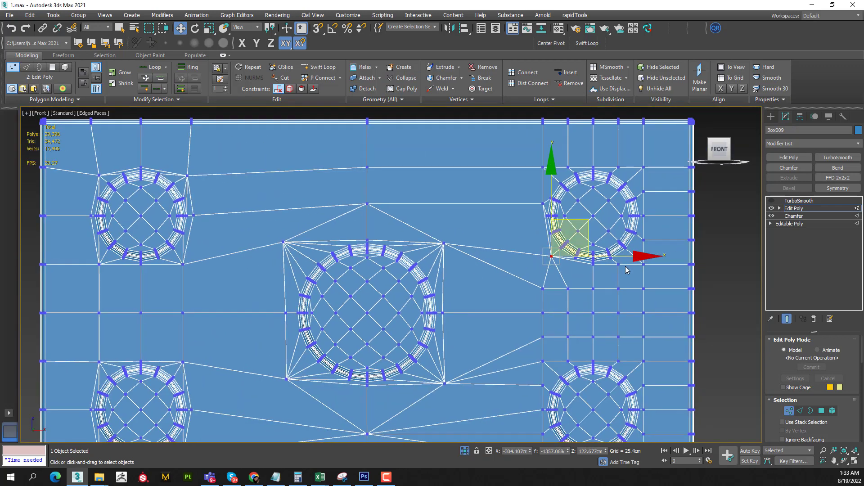
pyautogui.moveTo(617, 256); pyautogui.dragTo(608, 256)
pyautogui.moveTo(609, 256); pyautogui.dragTo(575, 252, button='middle')
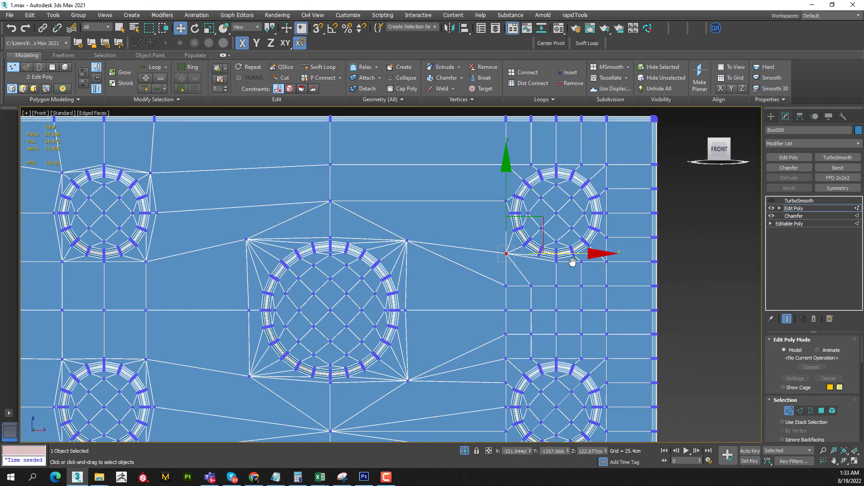
pyautogui.click(434, 283)
# Preview the smoothed result, then return to the cage and clear the selection
pyautogui.hotkey('ctrl', 'BackSpace')
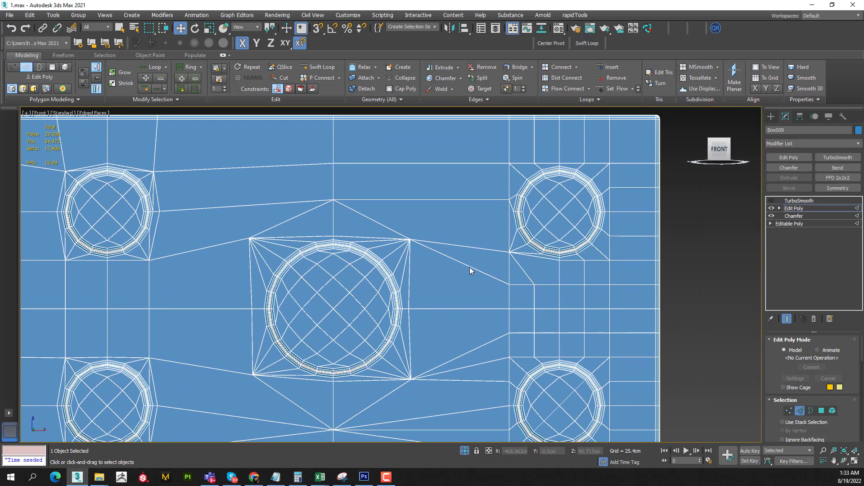
pyautogui.hotkey('ctrl', 'BackSpace')
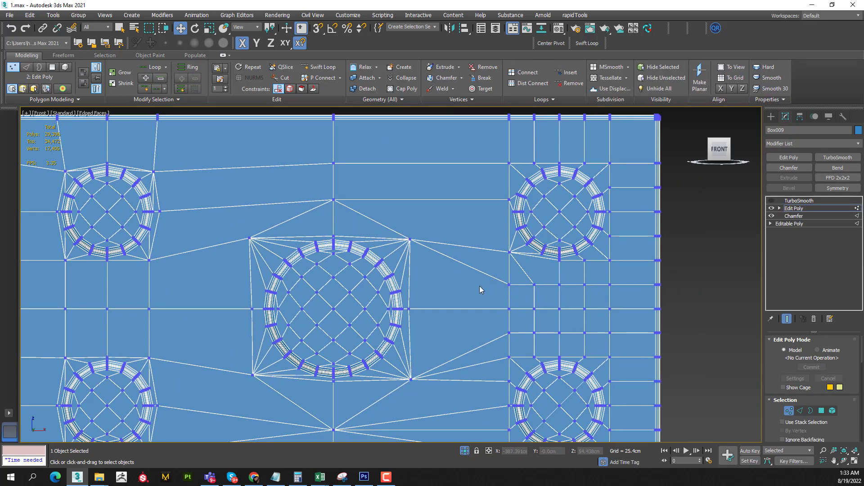
pyautogui.moveTo(641, 285); pyautogui.dragTo(641, 285)
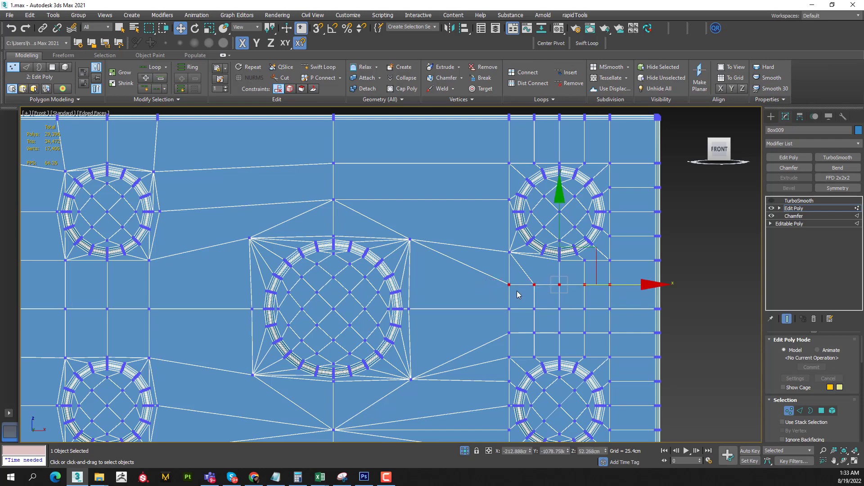
pyautogui.click(518, 291)
pyautogui.moveTo(518, 290); pyautogui.dragTo(507, 288, button='middle')
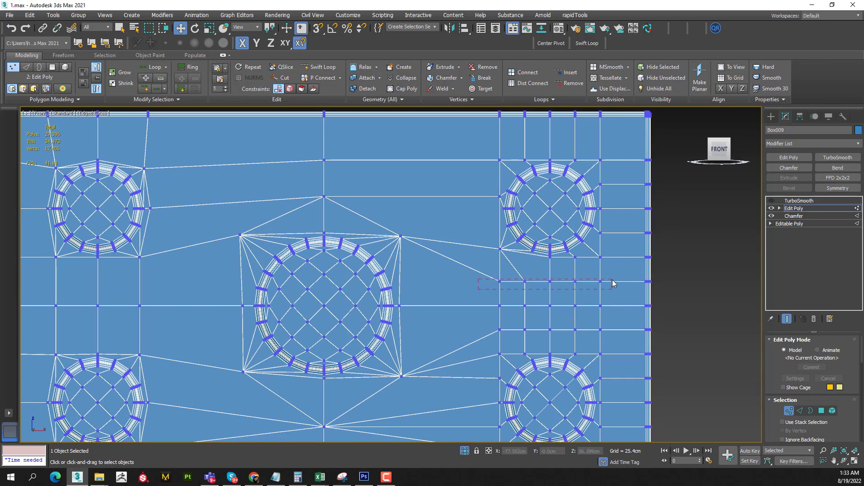
# Collapse the three-row vertex grid below the boss, undo it, and view the TurboSmooth level
pyautogui.moveTo(612, 284); pyautogui.dragTo(612, 284)
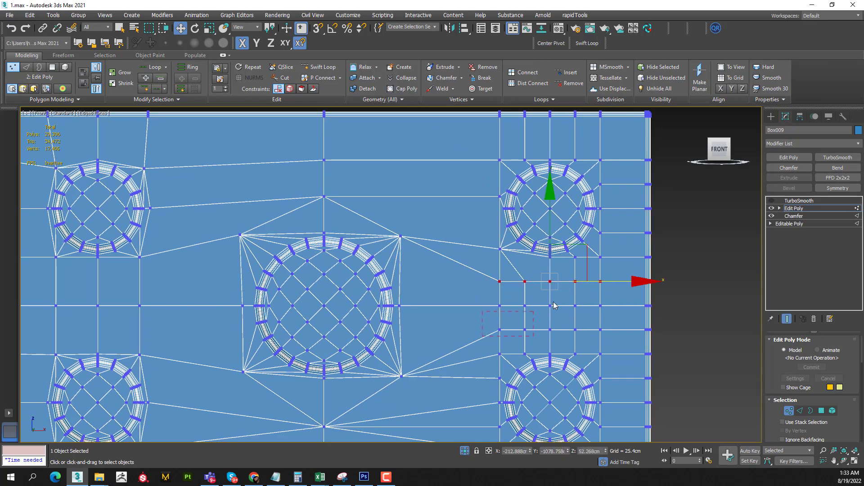
pyautogui.moveTo(554, 305); pyautogui.dragTo(607, 278)
pyautogui.click(402, 77)
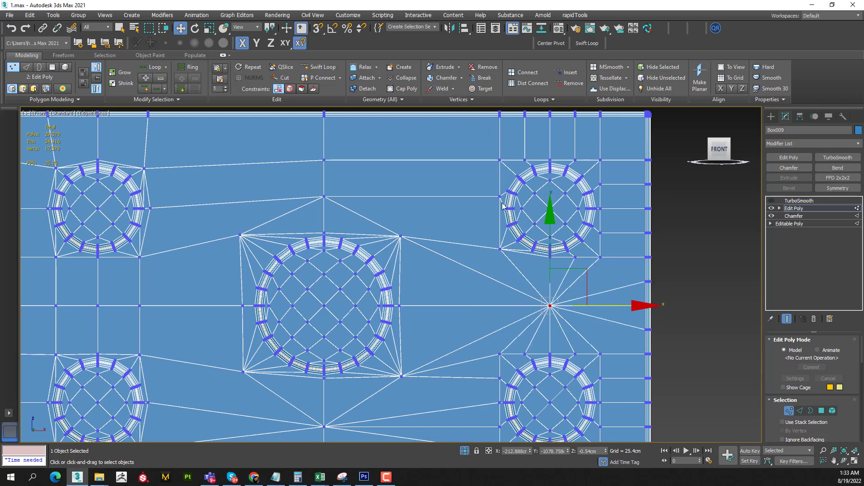
pyautogui.click(566, 293)
pyautogui.moveTo(566, 293); pyautogui.dragTo(570, 270, button='middle')
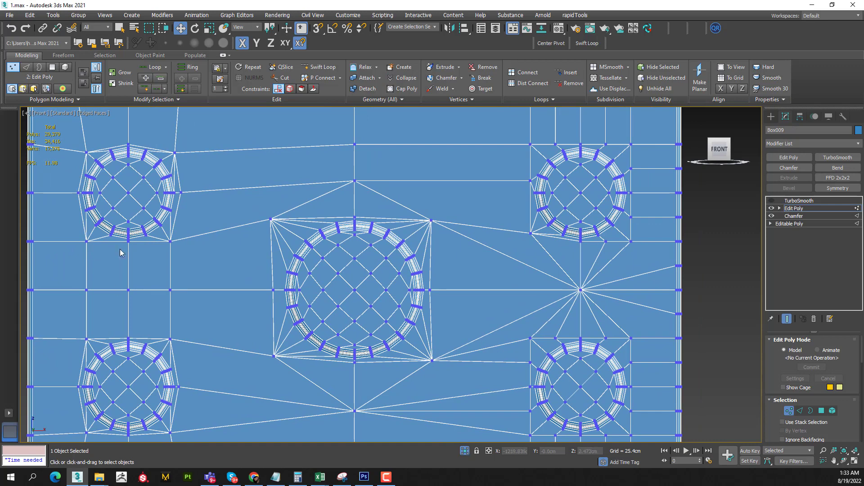
pyautogui.hotkey('ctrl', 'z')
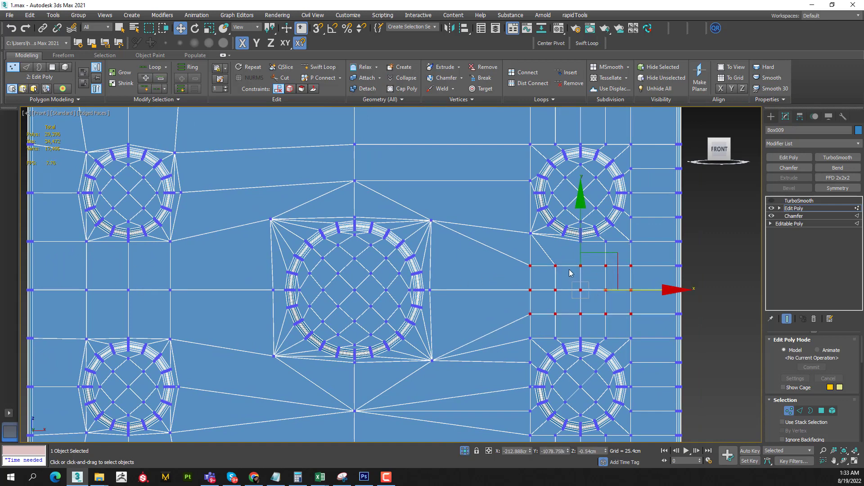
pyautogui.press('pageup')
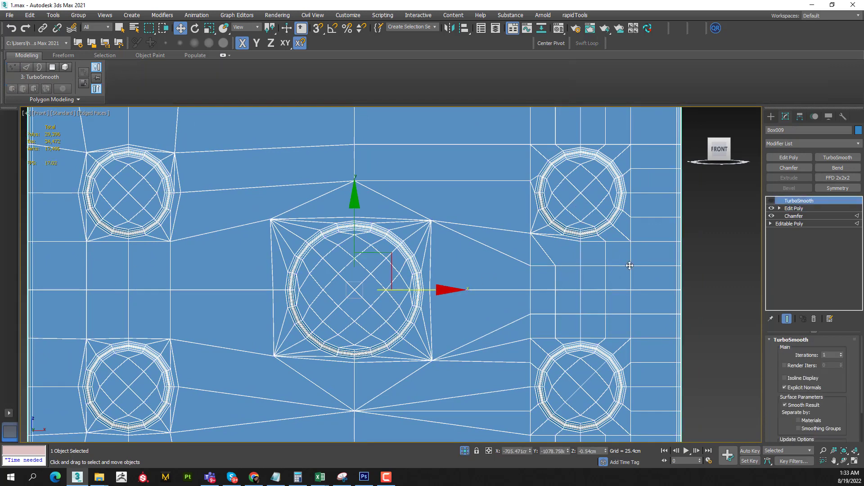
# Back on the base mesh, collapse three vertices near the lower-right boss into one
pyautogui.press('pagedown')
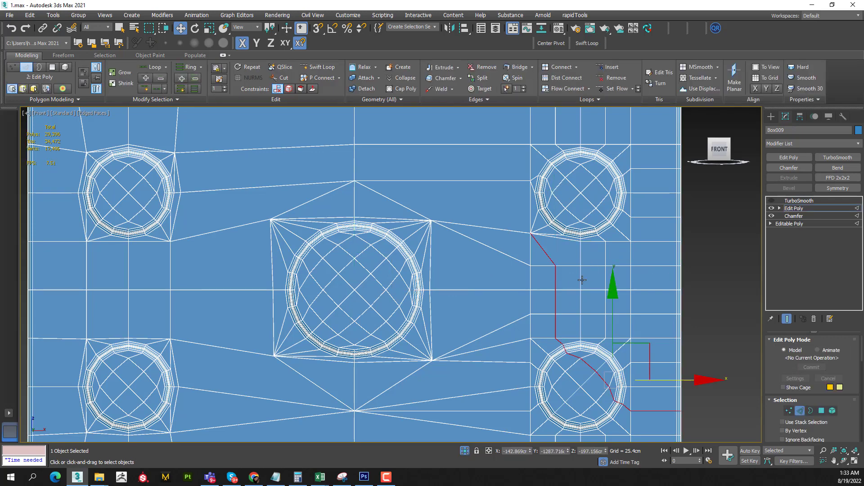
pyautogui.moveTo(583, 280); pyautogui.dragTo(577, 259, button='middle')
pyautogui.press('1')
pyautogui.moveTo(516, 309); pyautogui.dragTo(555, 321)
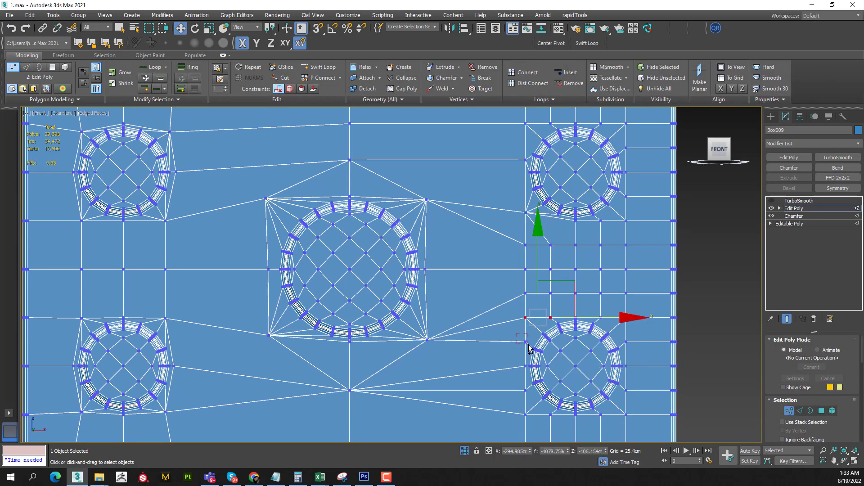
pyautogui.keyDown('ctrl'); pyautogui.moveTo(530, 349); pyautogui.dragTo(530, 349); pyautogui.keyUp('ctrl')
pyautogui.click(403, 77)
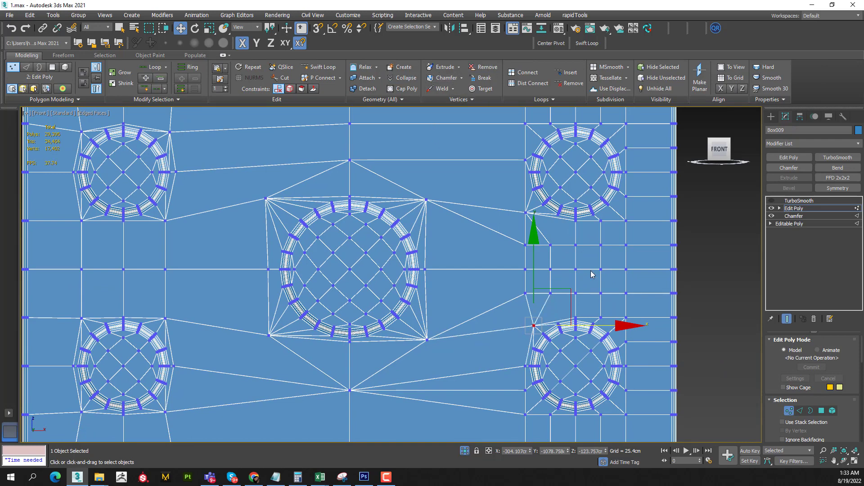
# Select vertices above the lower-right boss, then clear the selection
pyautogui.scroll(1, 592, 274)
pyautogui.scroll(2, 590, 300)
pyautogui.moveTo(574, 288); pyautogui.dragTo(620, 312)
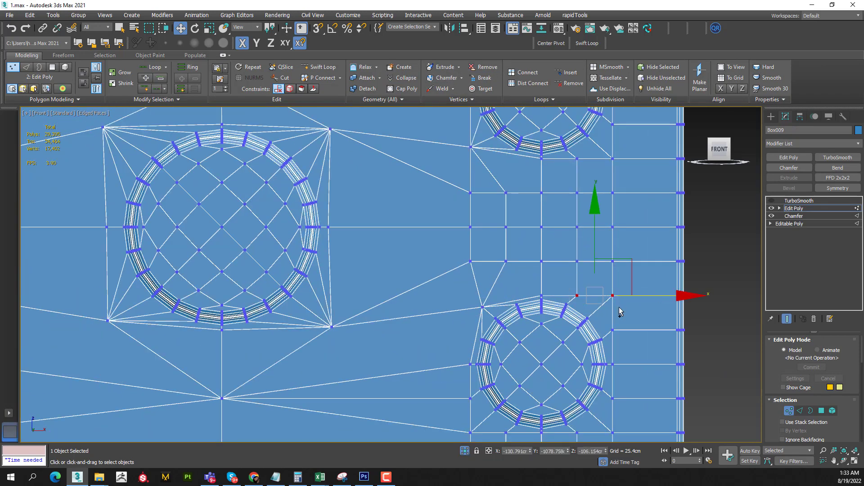
pyautogui.keyDown('ctrl'); pyautogui.click(613, 332); pyautogui.keyUp('ctrl')
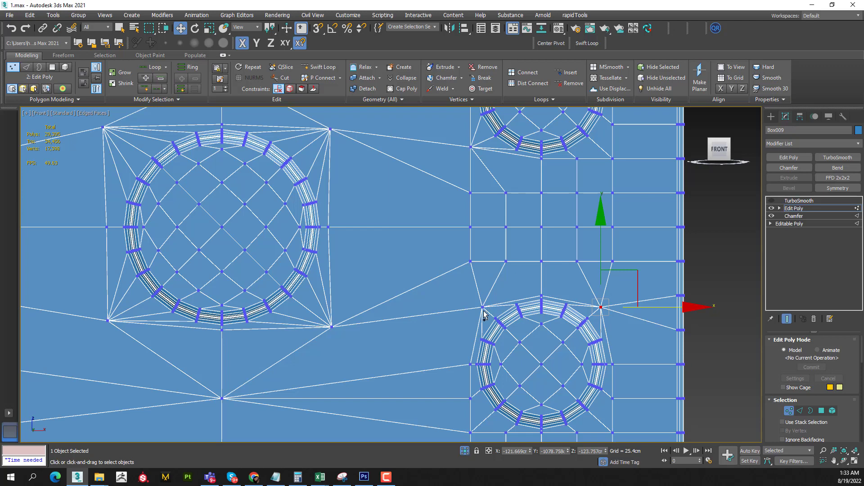
pyautogui.keyDown('ctrl'); pyautogui.click(483, 308); pyautogui.keyUp('ctrl')
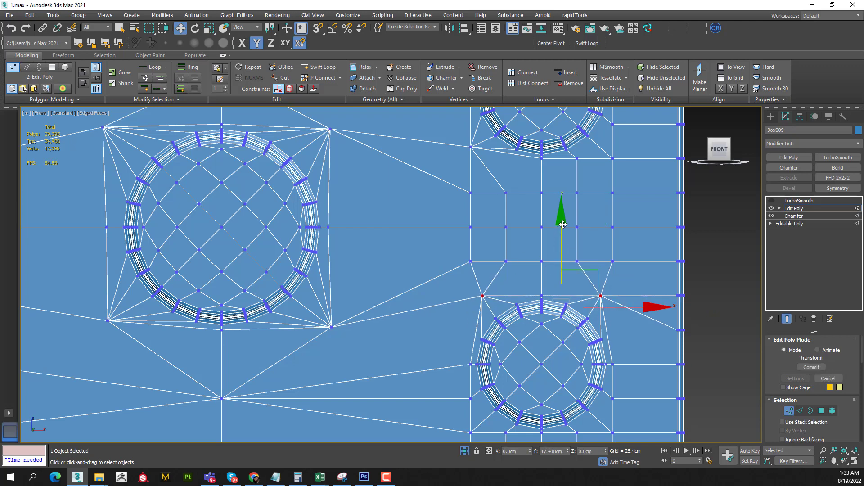
pyautogui.moveTo(470, 276)
pyautogui.mouseDown(button='middle')
pyautogui.moveTo(507, 253)
pyautogui.moveTo(459, 292)
pyautogui.mouseUp(button='middle')
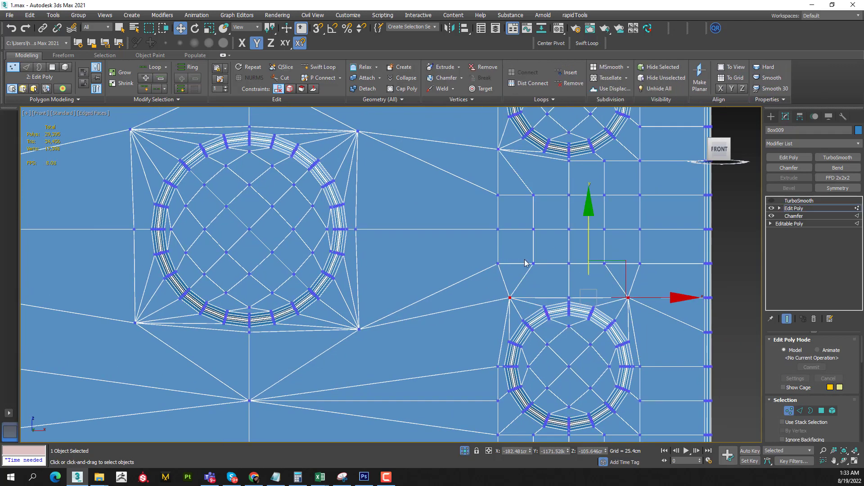
pyautogui.click(469, 266)
pyautogui.scroll(-2, 460, 270)
# Check the right-side edge loop and the vertices below the upper-right boss
pyautogui.press('2')
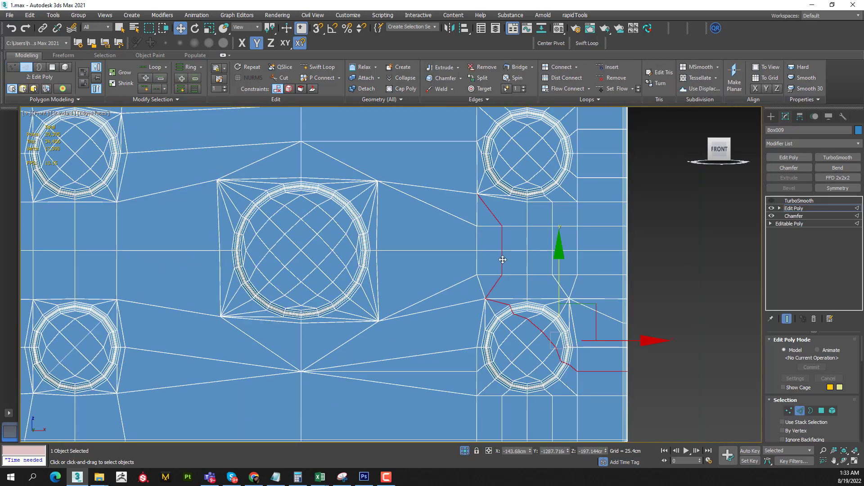
pyautogui.click(548, 259)
pyautogui.doubleClick(552, 259)
pyautogui.press('1')
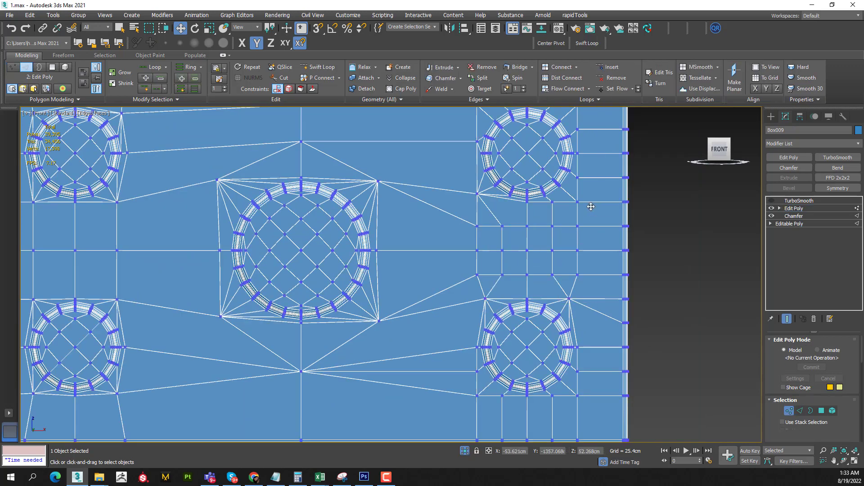
pyautogui.moveTo(554, 208); pyautogui.dragTo(550, 222, button='middle')
pyautogui.click(547, 216)
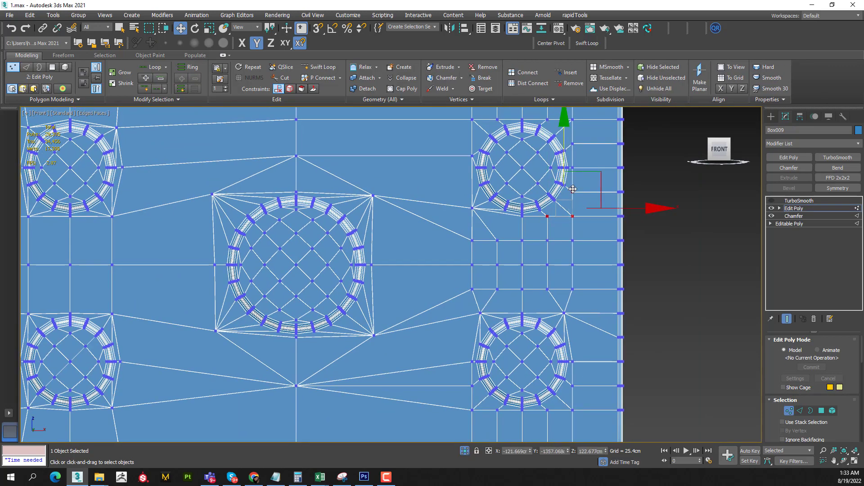
pyautogui.press('1')
# Remove two edge loops right of the bosses and one between the centre and right bosses
pyautogui.press('2')
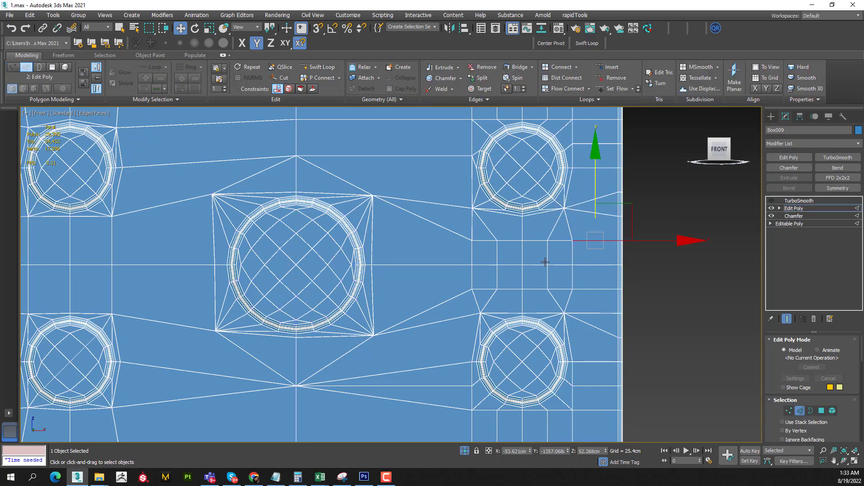
pyautogui.doubleClick(548, 259)
pyautogui.keyDown('ctrl'); pyautogui.doubleClick(497, 255); pyautogui.keyUp('ctrl')
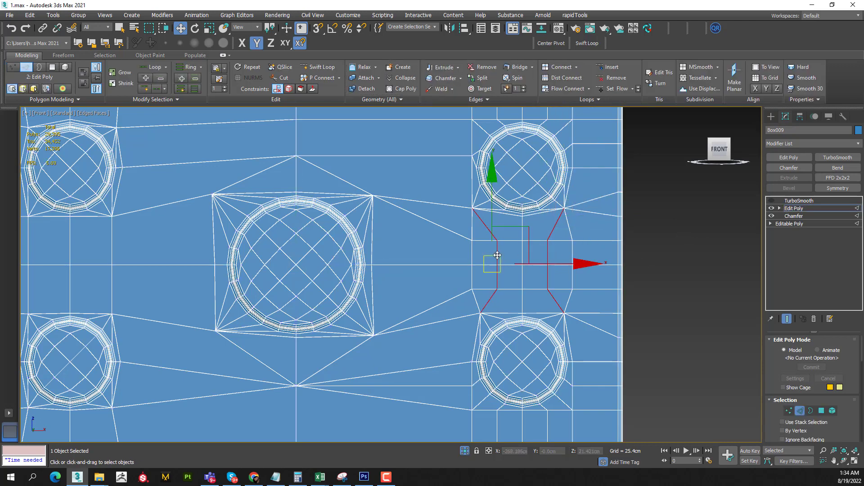
pyautogui.hotkey('ctrl', 'BackSpace')
pyautogui.scroll(-3, 530, 280)
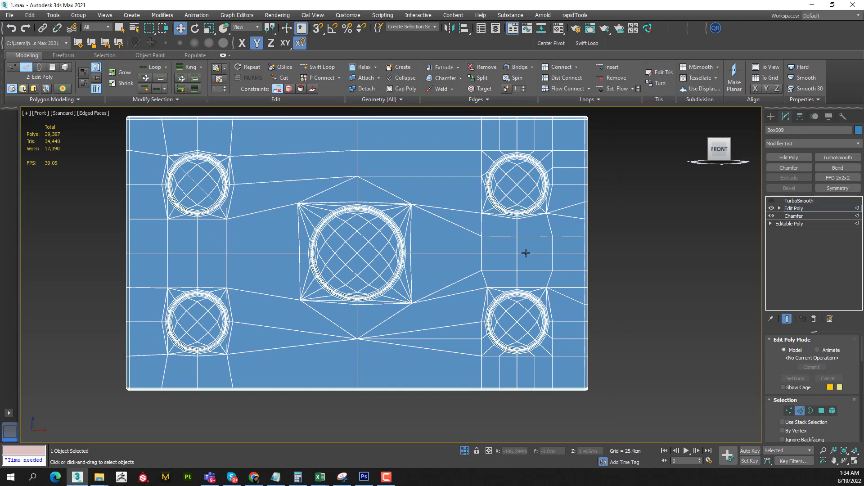
pyautogui.doubleClick(504, 236)
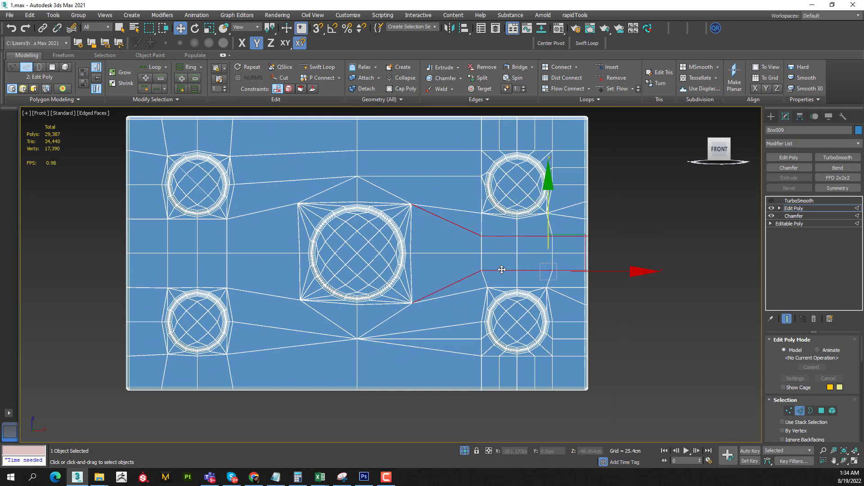
pyautogui.hotkey('ctrl', 'BackSpace')
# Collapse the vertices left of the lower-right boss and shift the merged vertex slightly left
pyautogui.moveTo(488, 276); pyautogui.dragTo(482, 253, button='middle')
pyautogui.scroll(2, 464, 300)
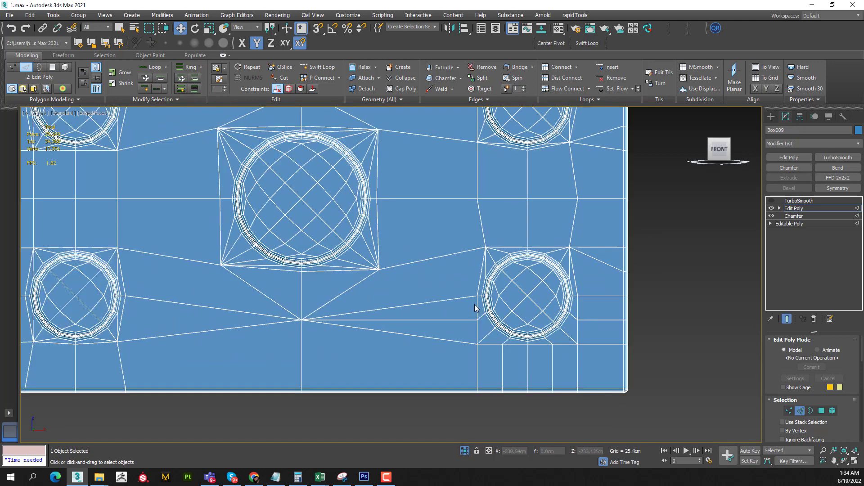
pyautogui.press('1')
pyautogui.keyDown('ctrl'); pyautogui.click(478, 320); pyautogui.keyUp('ctrl')
pyautogui.keyDown('ctrl'); pyautogui.click(478, 344); pyautogui.keyUp('ctrl')
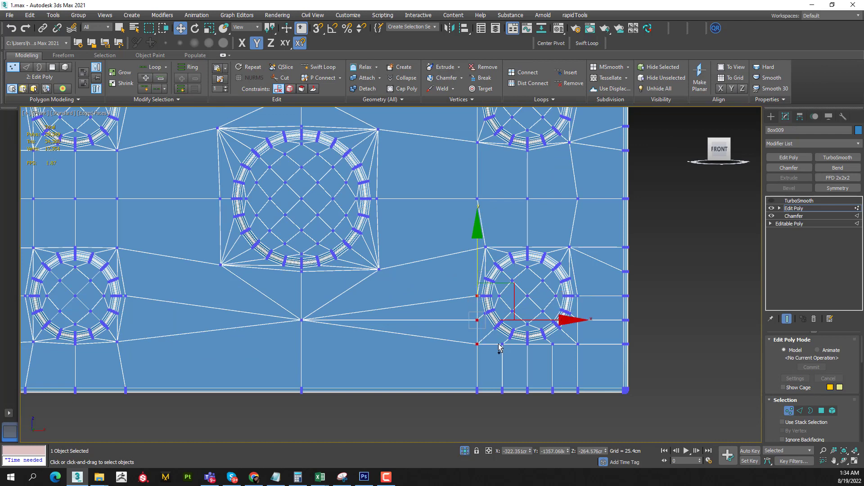
pyautogui.moveTo(492, 336); pyautogui.dragTo(508, 315, button='middle')
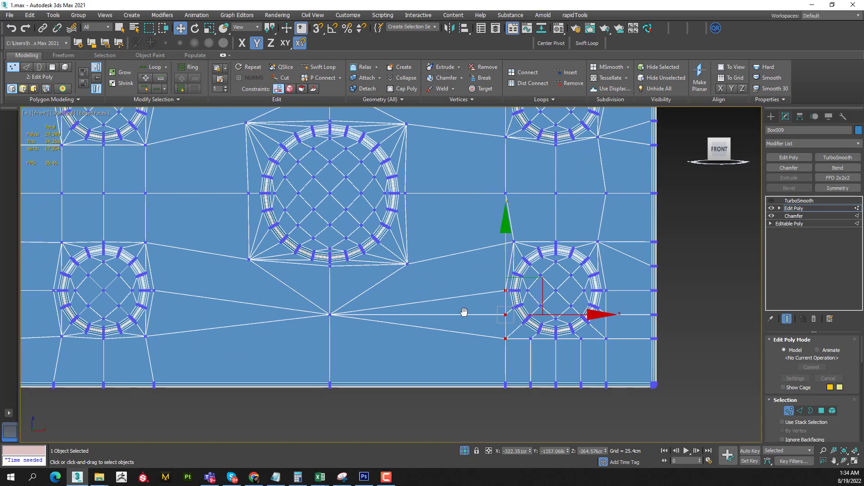
pyautogui.keyDown('ctrl'); pyautogui.click(506, 338); pyautogui.keyUp('ctrl')
pyautogui.click(403, 78)
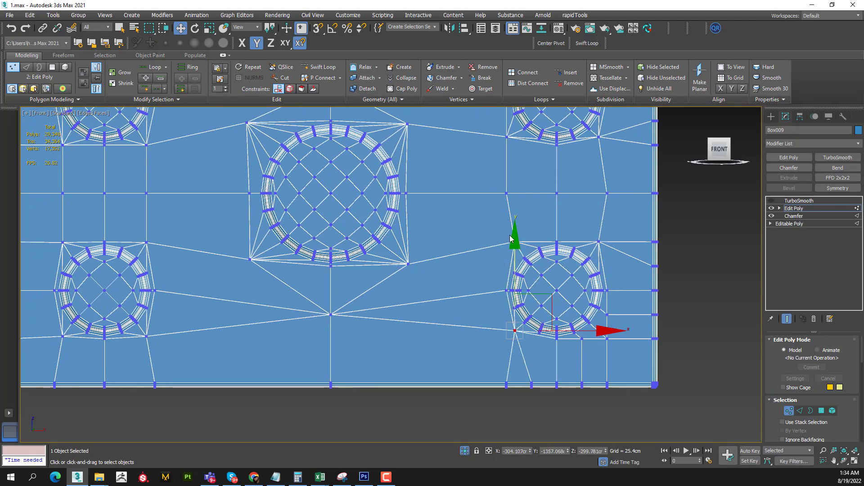
pyautogui.moveTo(528, 338); pyautogui.dragTo(509, 305, button='middle')
pyautogui.moveTo(495, 304); pyautogui.dragTo(487, 308)
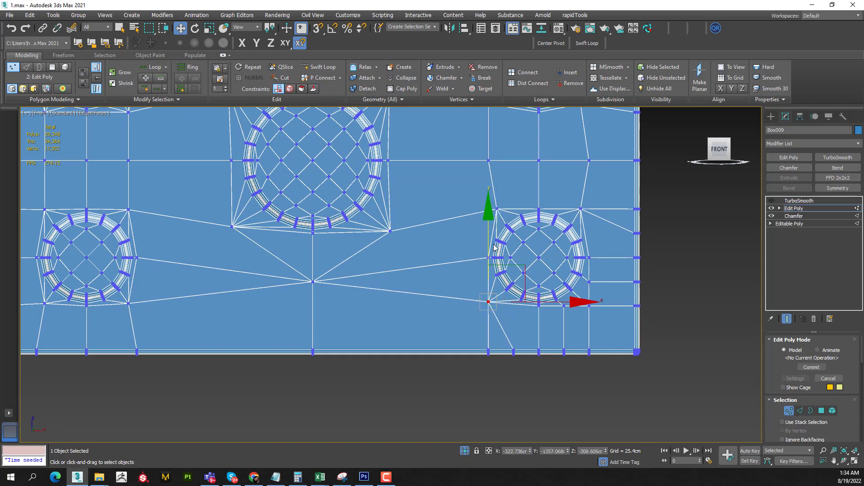
# Collapse three vertices beside the lower-right boss and nudge the result down-right
pyautogui.click(500, 208)
pyautogui.moveTo(601, 302); pyautogui.dragTo(569, 279, button='middle')
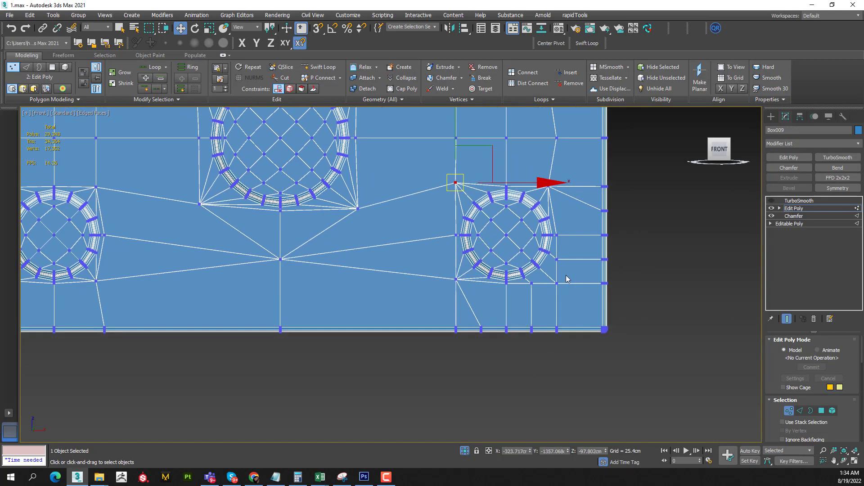
pyautogui.click(557, 283)
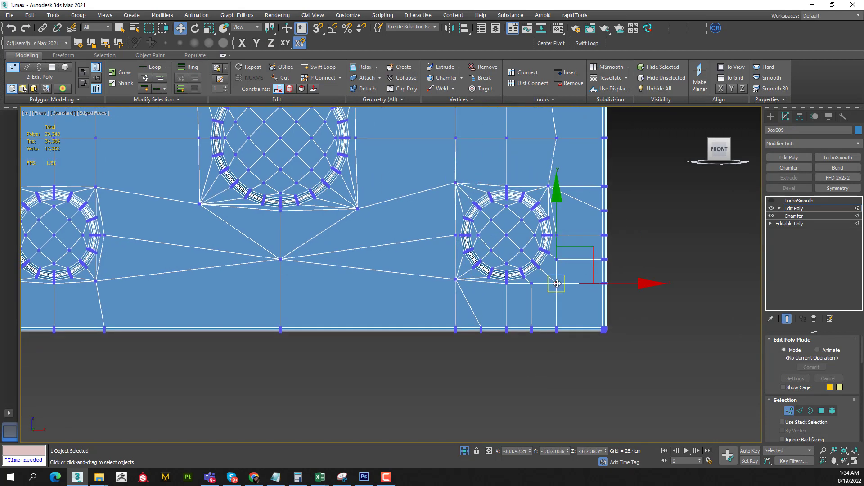
pyautogui.click(404, 83)
pyautogui.moveTo(552, 287); pyautogui.dragTo(559, 287)
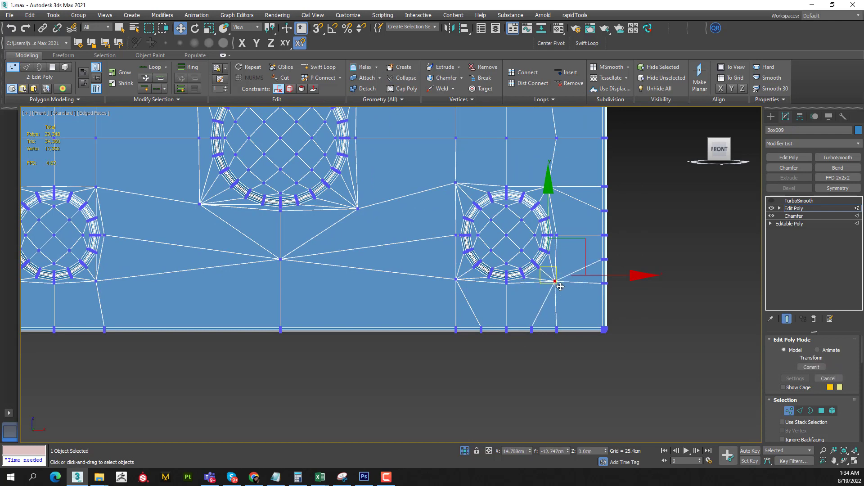
# Remove the edge below the lower-right boss and select the boss's lower corner vertices
pyautogui.press('2')
pyautogui.click(476, 310)
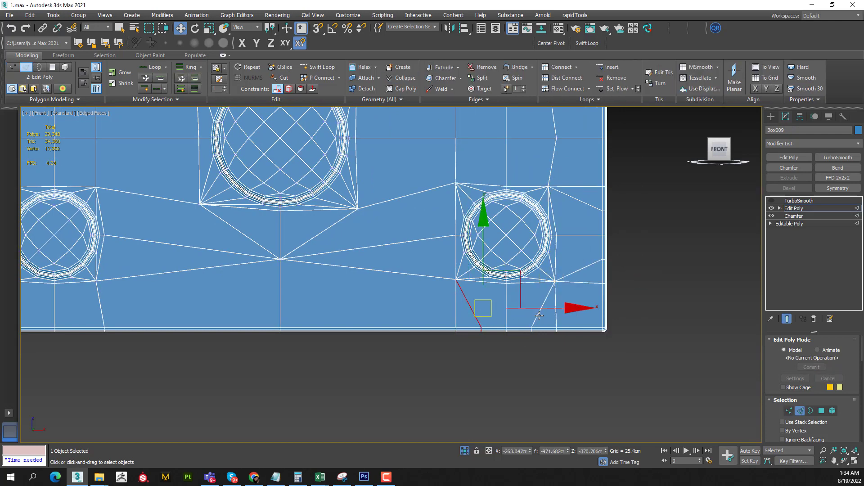
pyautogui.press('BackSpace')
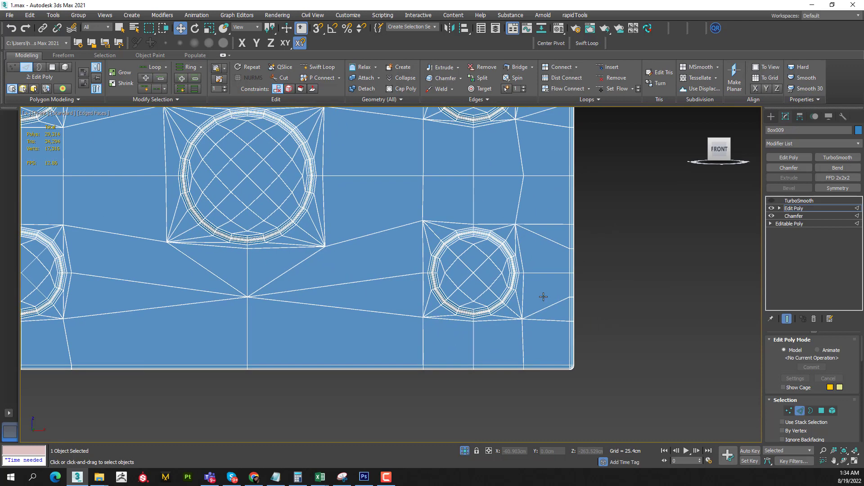
pyautogui.press('1')
pyautogui.click(423, 322)
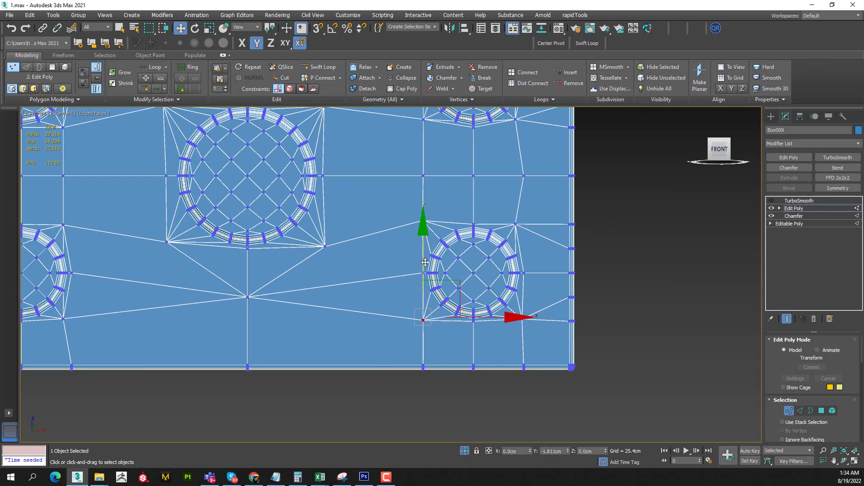
pyautogui.click(523, 319)
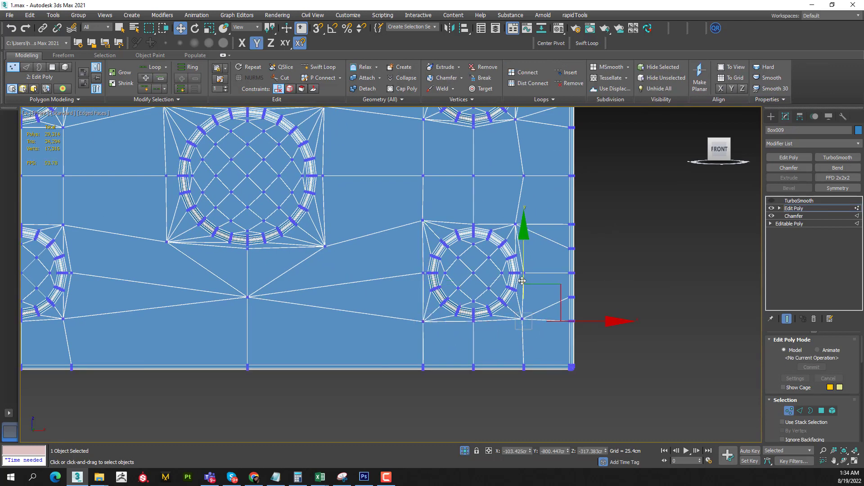
# Select a diagonal edge below the centre boss, then return to object level
pyautogui.press('2')
pyautogui.scroll(2, 374, 279)
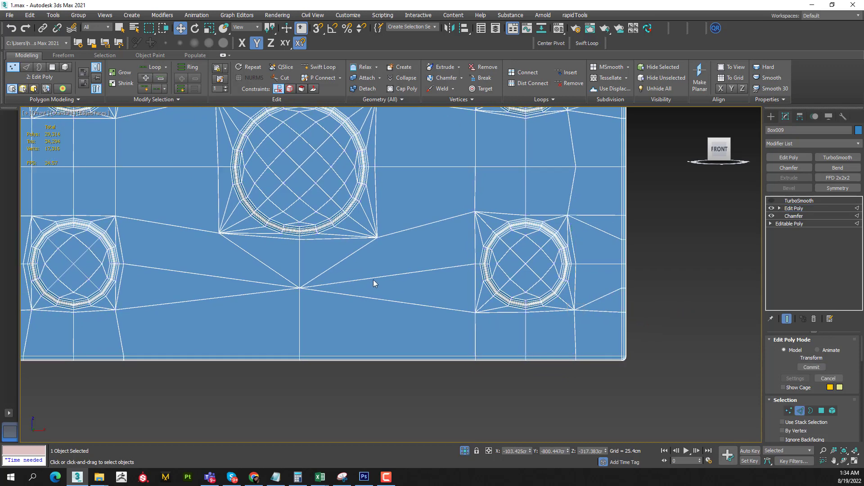
pyautogui.moveTo(377, 275); pyautogui.dragTo(463, 269, button='middle')
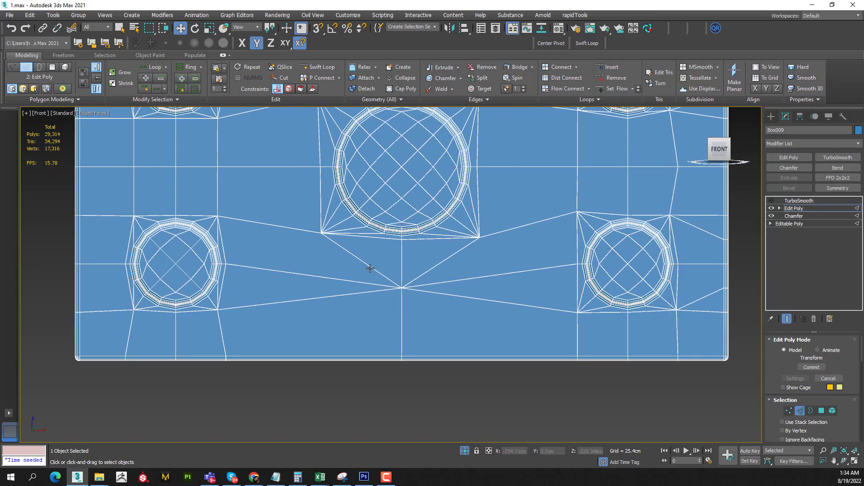
pyautogui.click(370, 266)
pyautogui.click(427, 271)
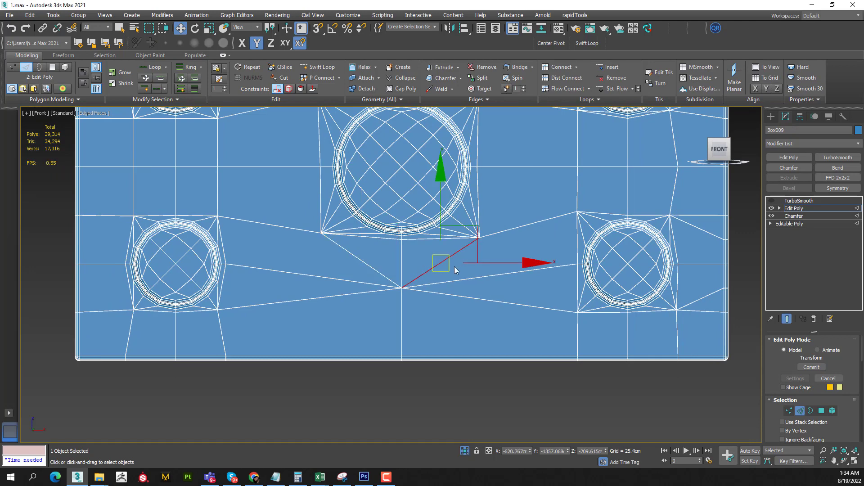
pyautogui.press('2')
pyautogui.moveTo(403, 293); pyautogui.dragTo(410, 347, button='middle')
# Reframe on the right-hand bosses and select a diagonal edge near them
pyautogui.scroll(-3, 410, 347)
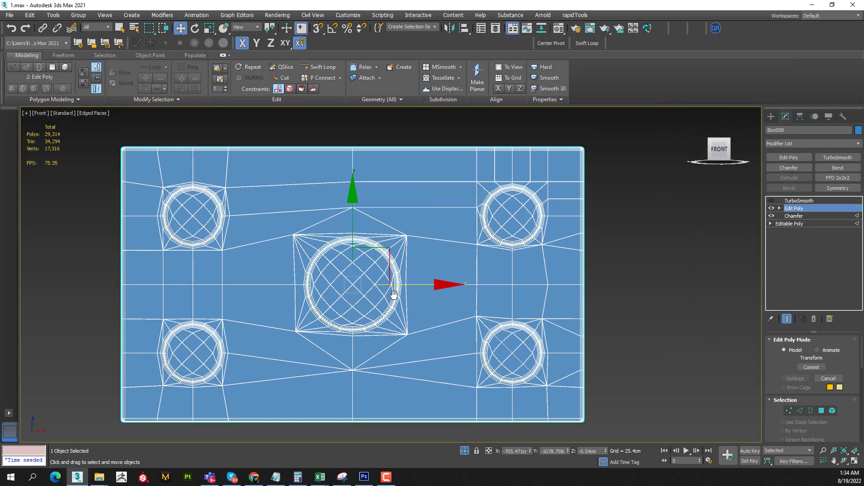
pyautogui.moveTo(485, 299); pyautogui.dragTo(332, 261, button='middle')
pyautogui.scroll(2, 402, 289)
pyautogui.press('2')
pyautogui.click(428, 287)
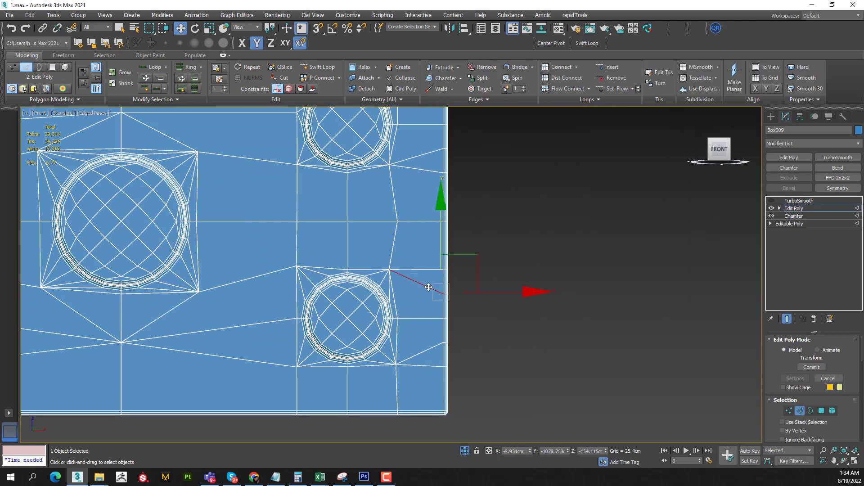
# Collapse three vertices beside the upper-right boss and move the result toward the boss corner
pyautogui.moveTo(415, 168)
pyautogui.mouseDown(button='middle')
pyautogui.moveTo(421, 234)
pyautogui.moveTo(409, 234)
pyautogui.mouseUp(button='middle')
pyautogui.press('1')
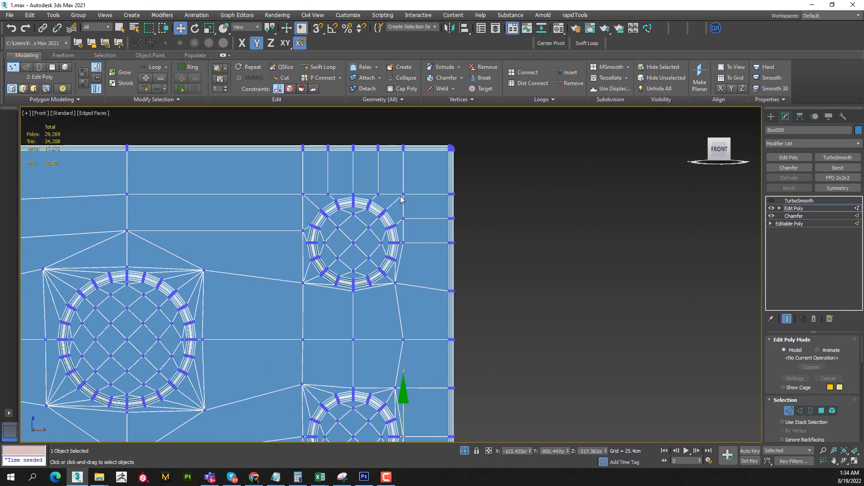
pyautogui.scroll(2, 366, 199)
pyautogui.click(368, 194)
pyautogui.keyDown('ctrl'); pyautogui.click(405, 194); pyautogui.keyUp('ctrl')
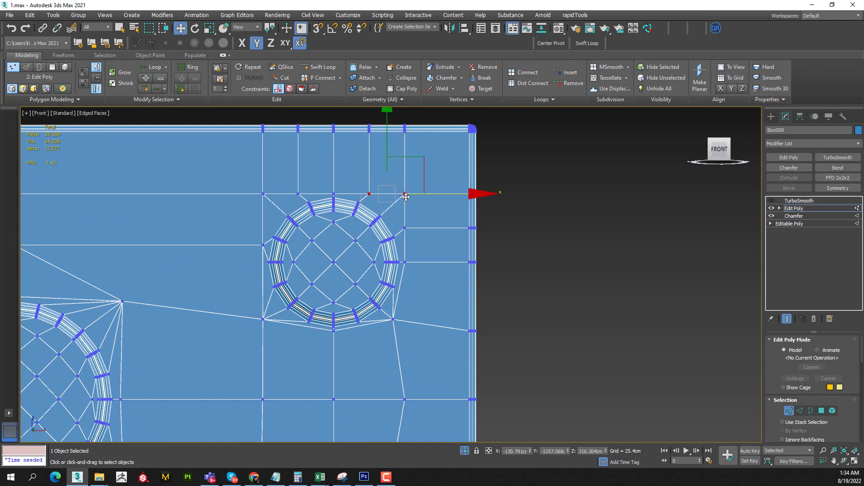
pyautogui.keyDown('ctrl'); pyautogui.click(404, 228); pyautogui.keyUp('ctrl')
pyautogui.click(403, 78)
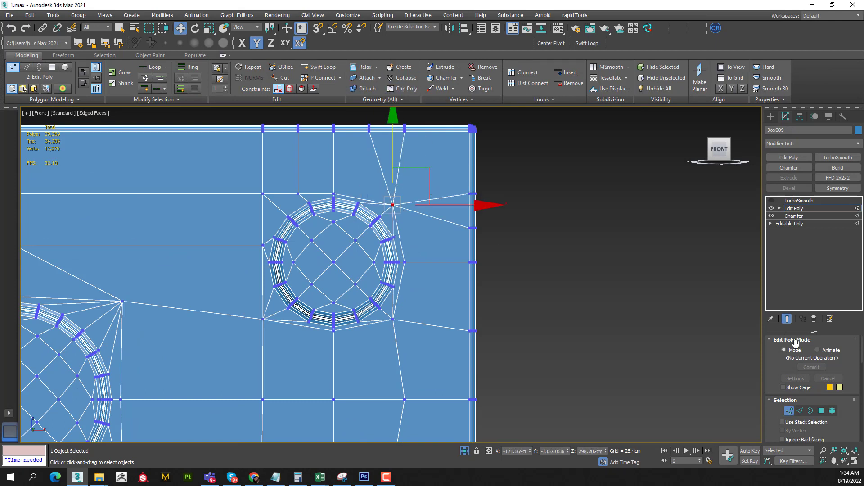
pyautogui.moveTo(424, 191); pyautogui.dragTo(466, 187)
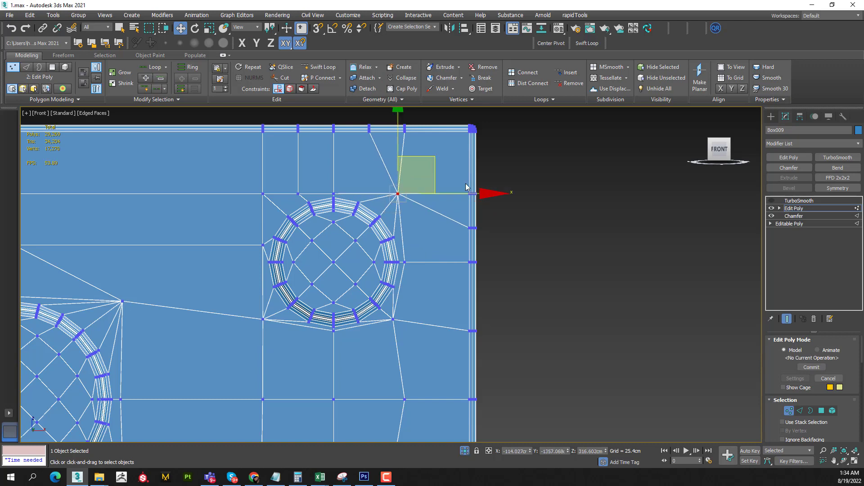
# Collapse the two vertices left of the upper-right boss corner into one
pyautogui.click(800, 411)
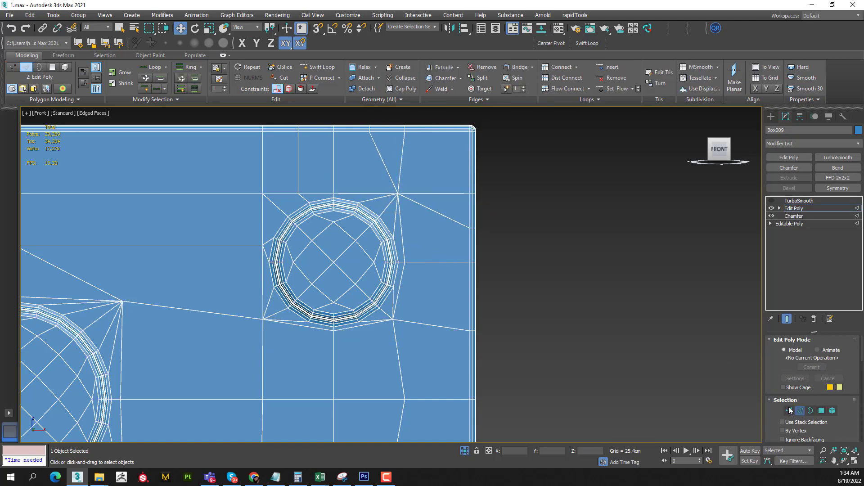
pyautogui.click(790, 413)
pyautogui.scroll(2, 363, 254)
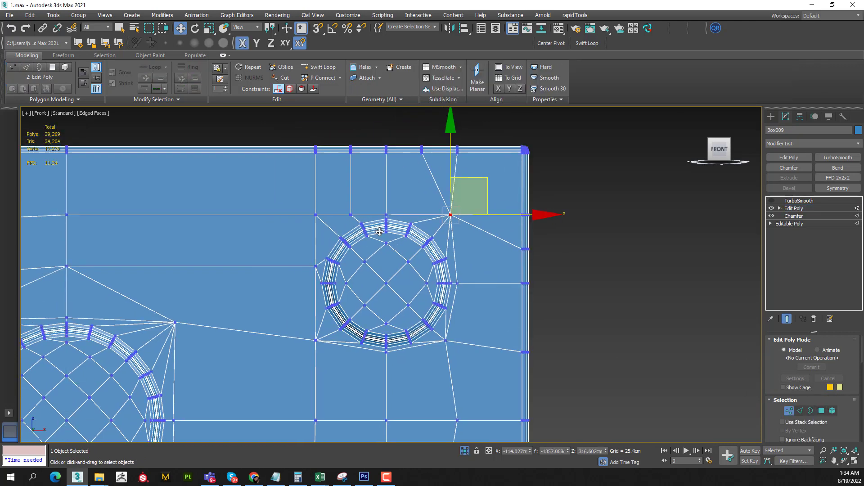
pyautogui.moveTo(312, 236); pyautogui.dragTo(364, 253, button='middle')
pyautogui.click(360, 250)
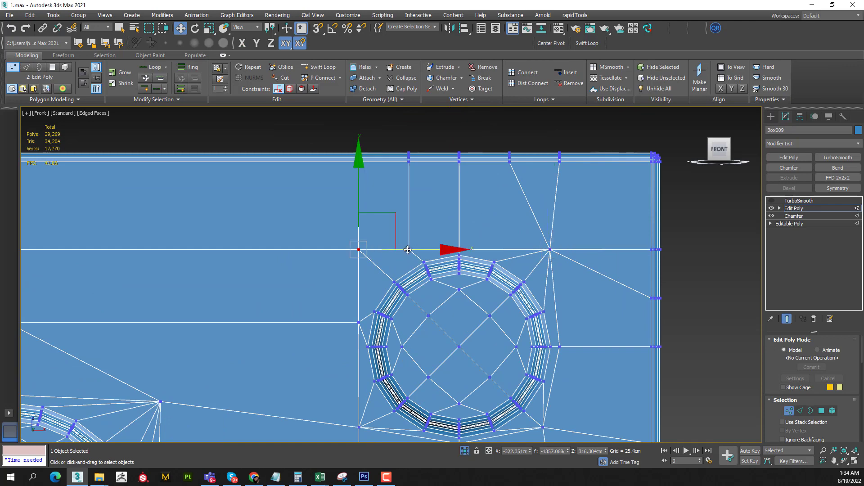
pyautogui.keyDown('ctrl'); pyautogui.click(408, 250); pyautogui.keyUp('ctrl')
pyautogui.moveTo(359, 321); pyautogui.dragTo(504, 256, button='middle')
pyautogui.scroll(-2, 422, 264)
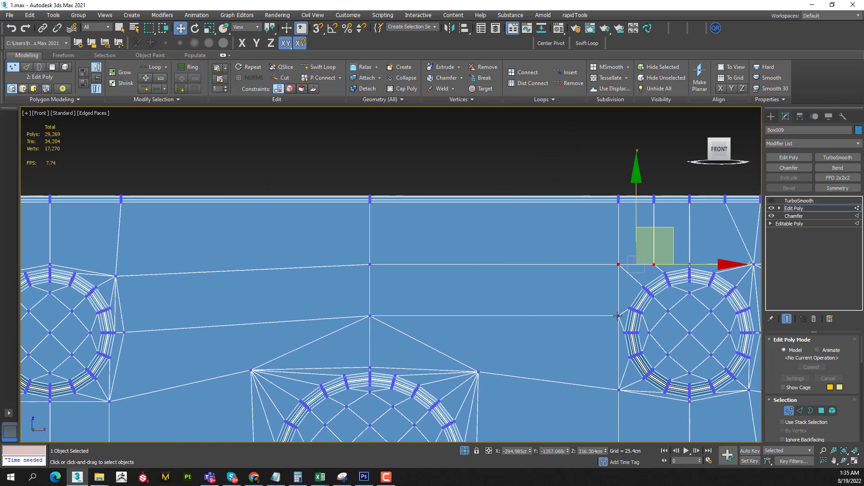
pyautogui.moveTo(617, 316); pyautogui.dragTo(590, 319, button='middle')
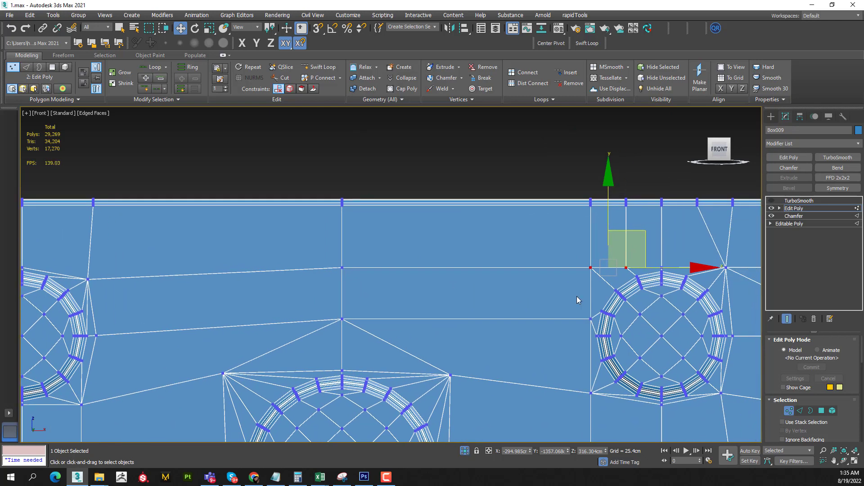
pyautogui.click(405, 79)
# Merge the remaining vertex pair, shift it up-left, and select the vertex beside the upper-left boss
pyautogui.moveTo(405, 233); pyautogui.dragTo(406, 200, button='middle')
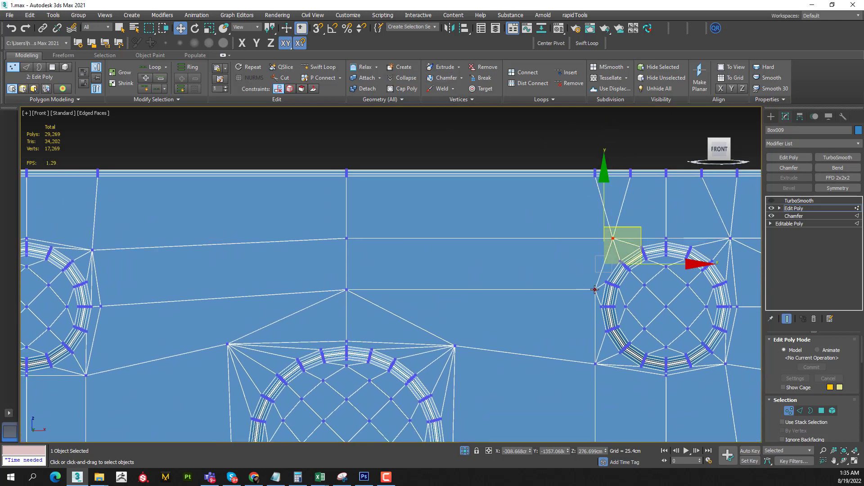
pyautogui.click(406, 79)
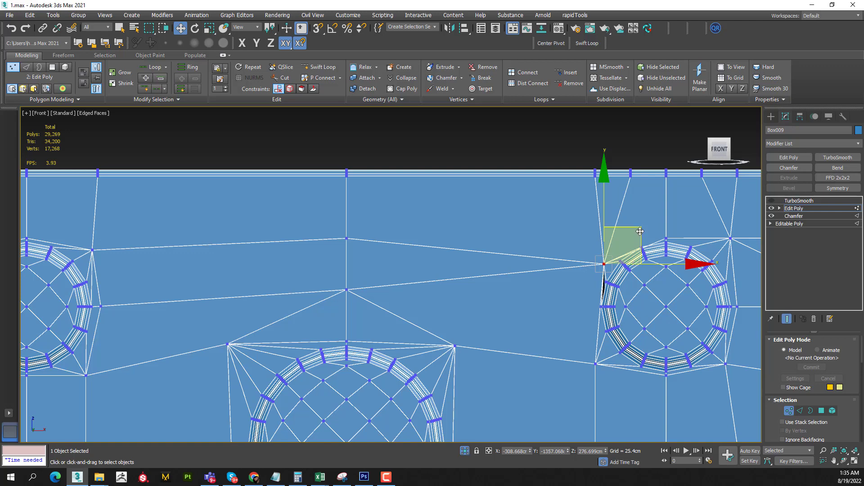
pyautogui.moveTo(641, 232); pyautogui.dragTo(619, 215)
pyautogui.moveTo(132, 288); pyautogui.dragTo(198, 288, button='middle')
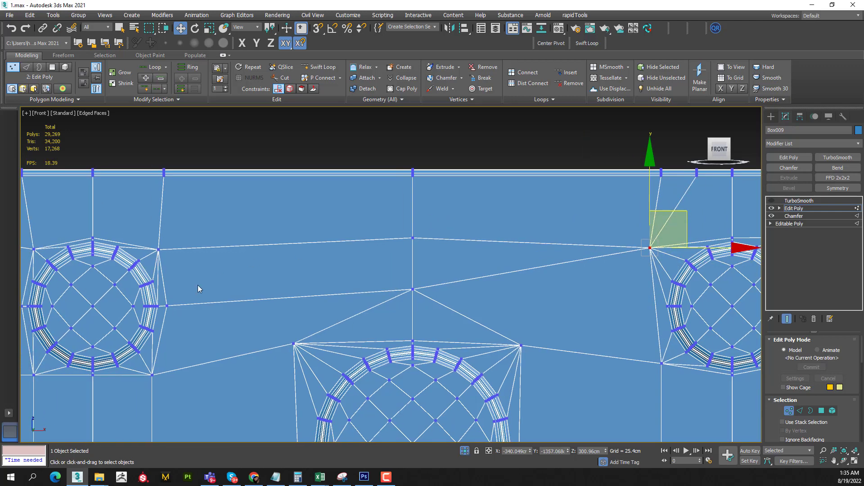
pyautogui.click(169, 306)
# Target Weld the vertex beside the upper-left boss onto the boss corner, then preview TurboSmooth
pyautogui.click(483, 90)
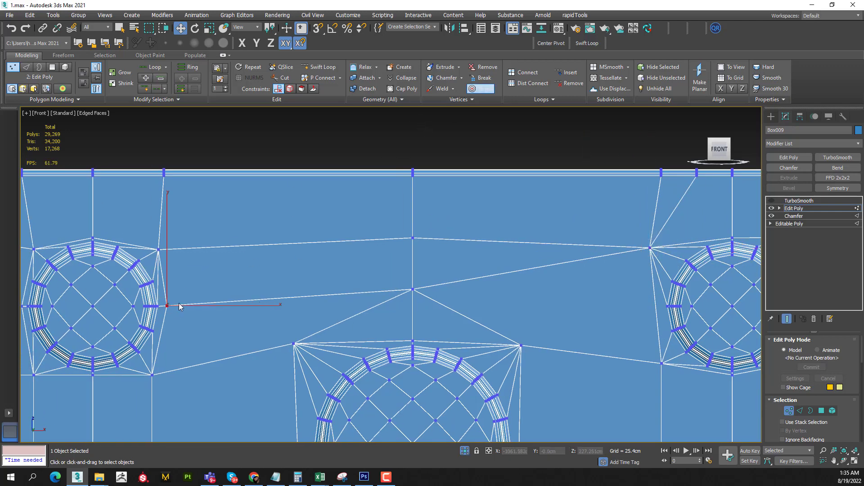
pyautogui.click(158, 248)
pyautogui.rightClick(198, 256)
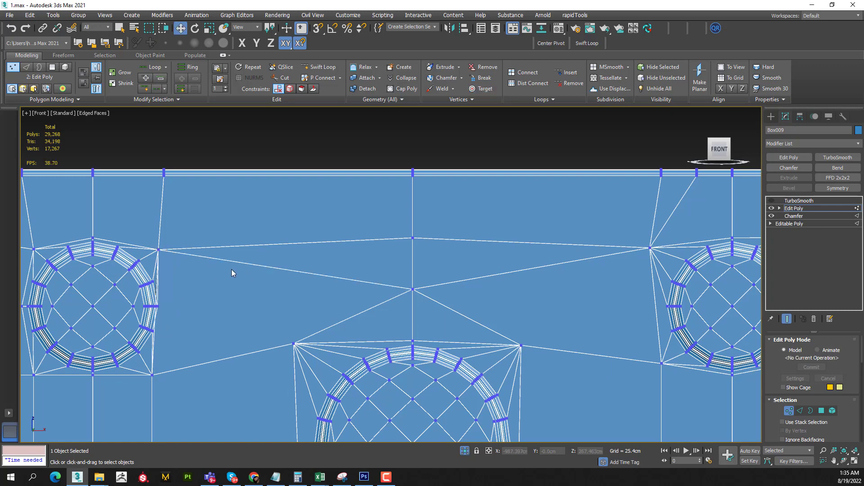
pyautogui.press('2')
pyautogui.press('6')
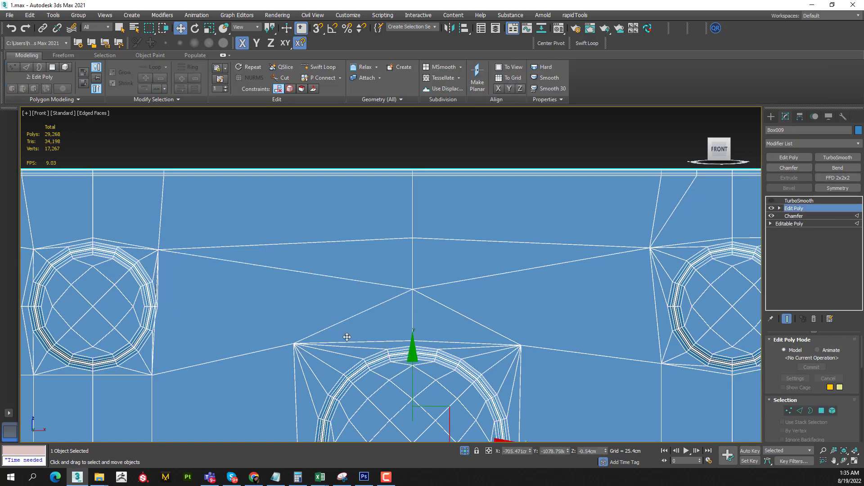
pyautogui.scroll(4, 150, 303)
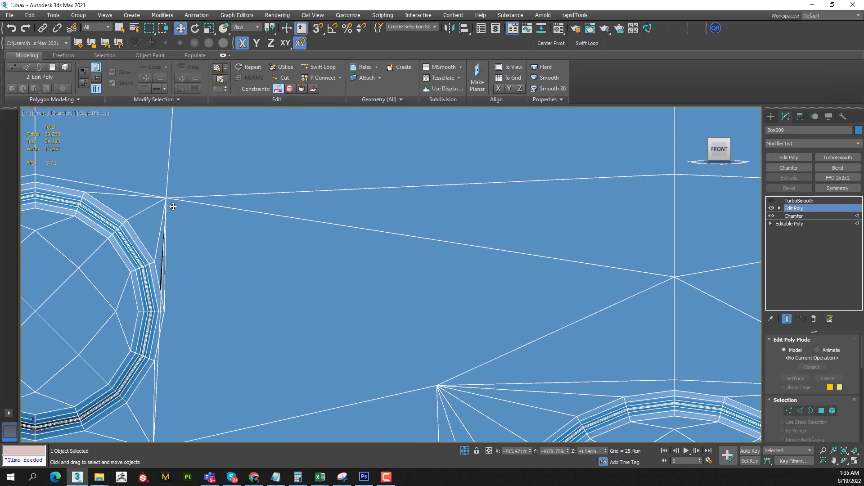
pyautogui.click(799, 200)
pyautogui.click(815, 209)
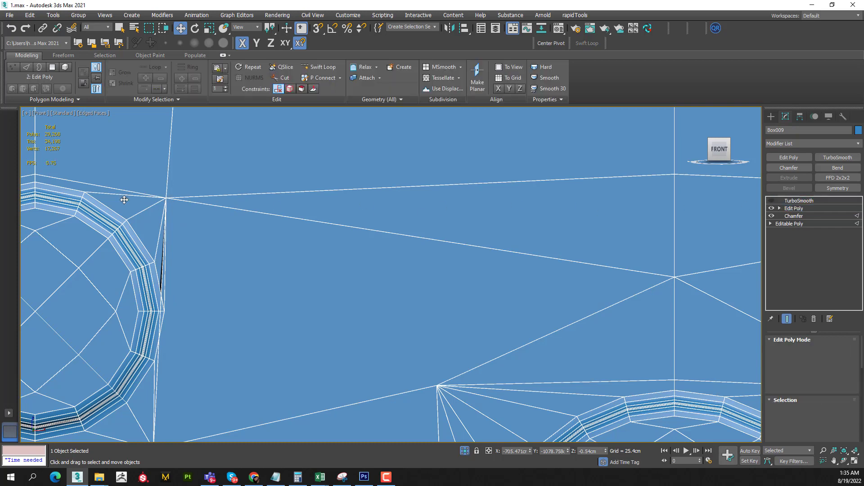
# Slide the vertex beside the upper-left boss to the right along its edge
pyautogui.press('1')
pyautogui.click(166, 198)
pyautogui.moveTo(238, 197); pyautogui.dragTo(278, 197)
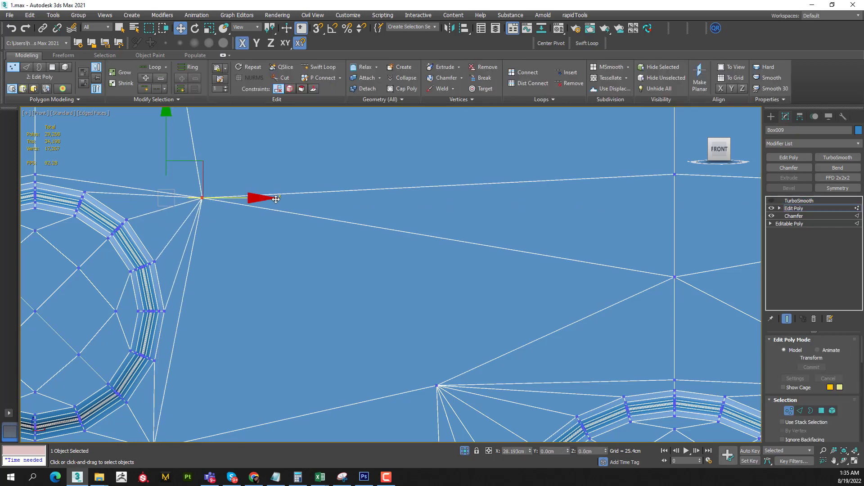
pyautogui.scroll(-5, 279, 263)
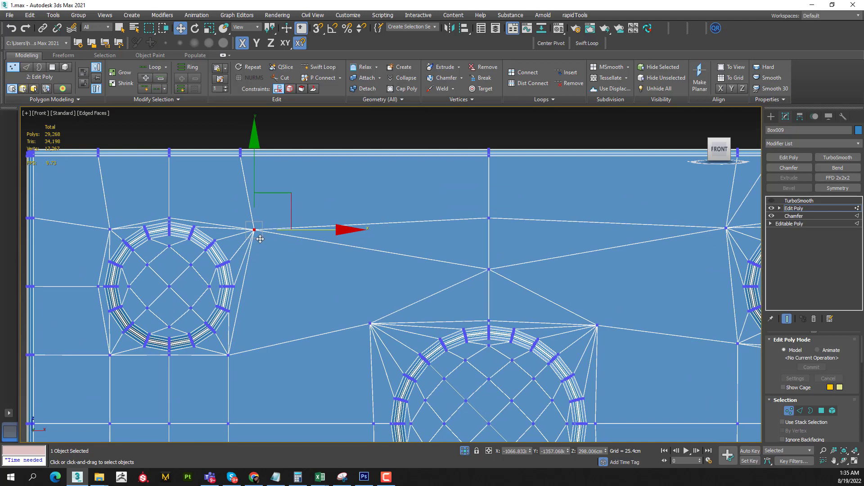
pyautogui.moveTo(371, 320); pyautogui.dragTo(314, 346, button='middle')
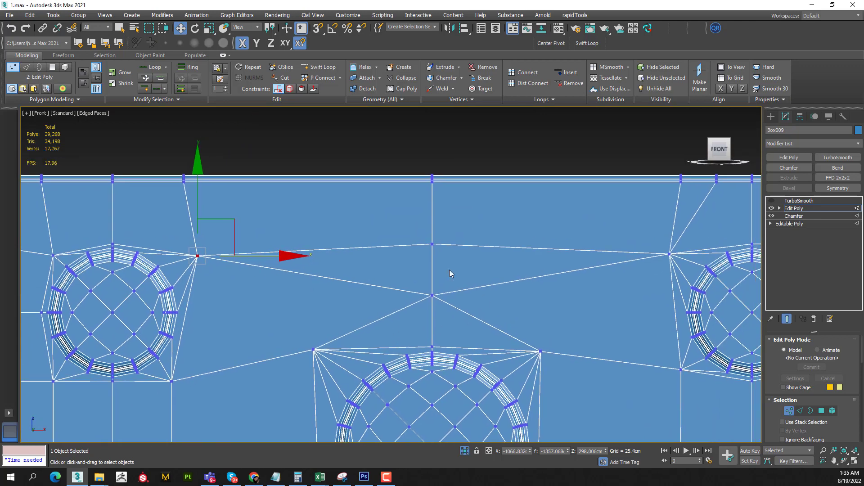
# Target Weld the middle vertex up onto the vertex above it
pyautogui.press('2')
pyautogui.press('2')
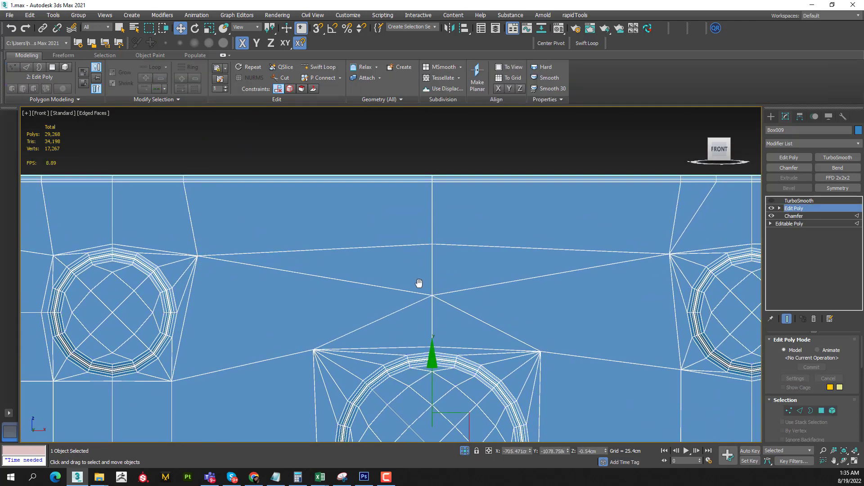
pyautogui.moveTo(419, 283); pyautogui.dragTo(406, 290, button='middle')
pyautogui.press('1')
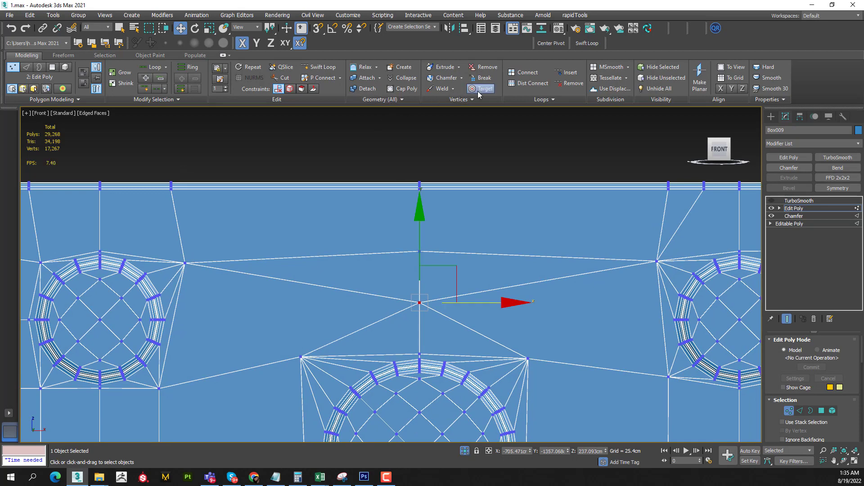
pyautogui.click(479, 89)
pyautogui.click(420, 251)
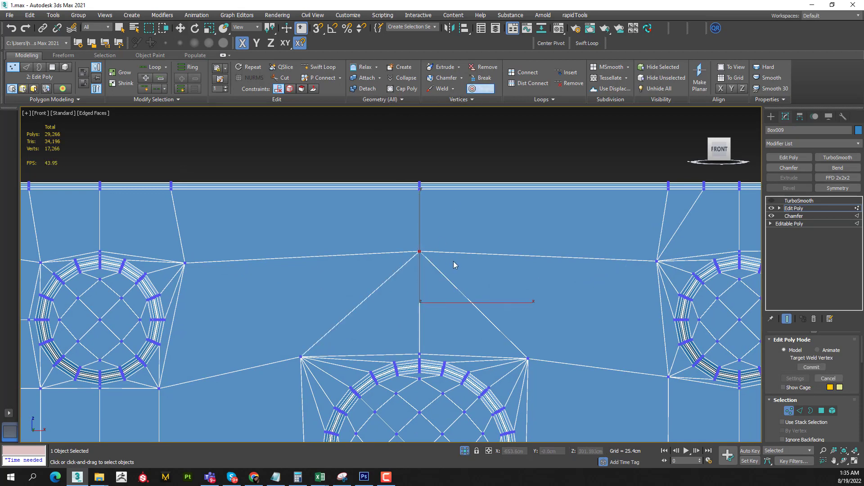
pyautogui.press('w')
pyautogui.scroll(-4, 409, 245)
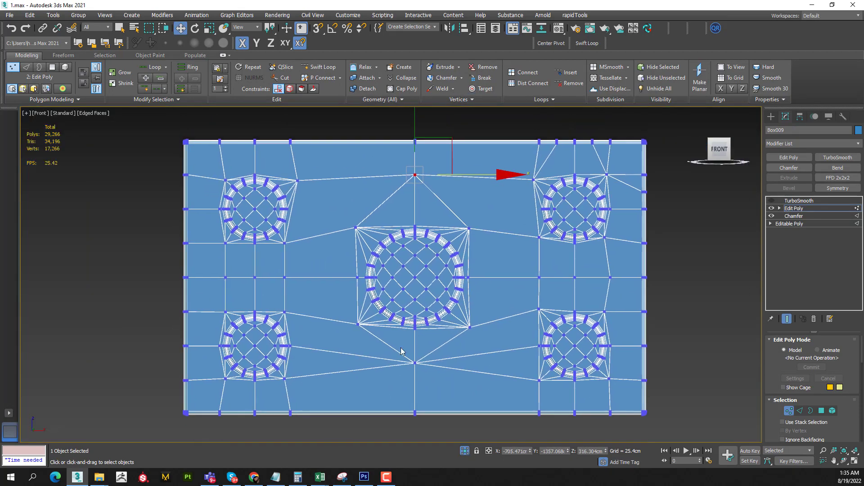
pyautogui.scroll(2, 337, 353)
pyautogui.press('1')
pyautogui.moveTo(332, 303); pyautogui.dragTo(339, 346, button='middle')
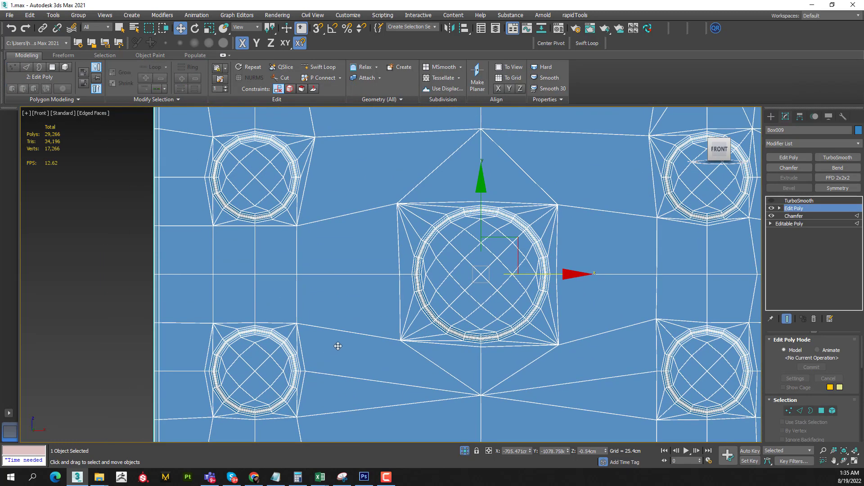
# Delete the two stray edges, including the diagonal, near the upper-right boss
pyautogui.press('1')
pyautogui.scroll(-3, 366, 314)
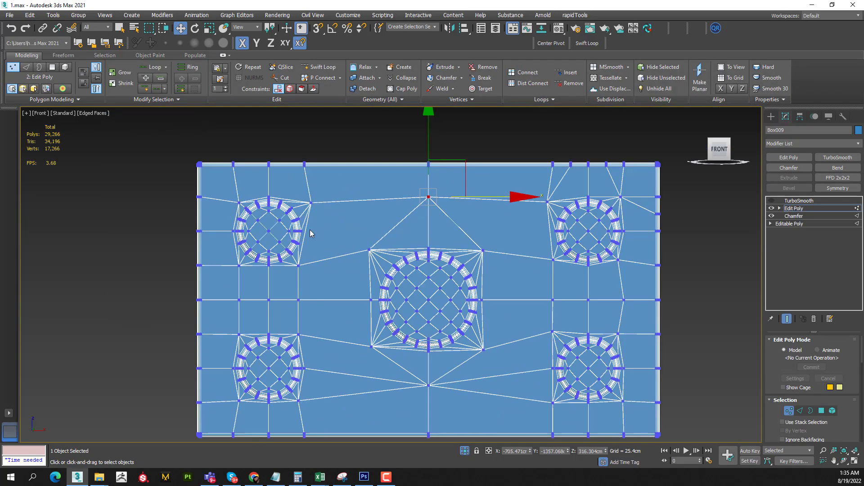
pyautogui.press('1')
pyautogui.moveTo(330, 369)
pyautogui.mouseDown(button='middle')
pyautogui.moveTo(281, 368)
pyautogui.moveTo(222, 414)
pyautogui.mouseUp(button='middle')
pyautogui.scroll(3, 521, 245)
pyautogui.press('2')
pyautogui.click(527, 250)
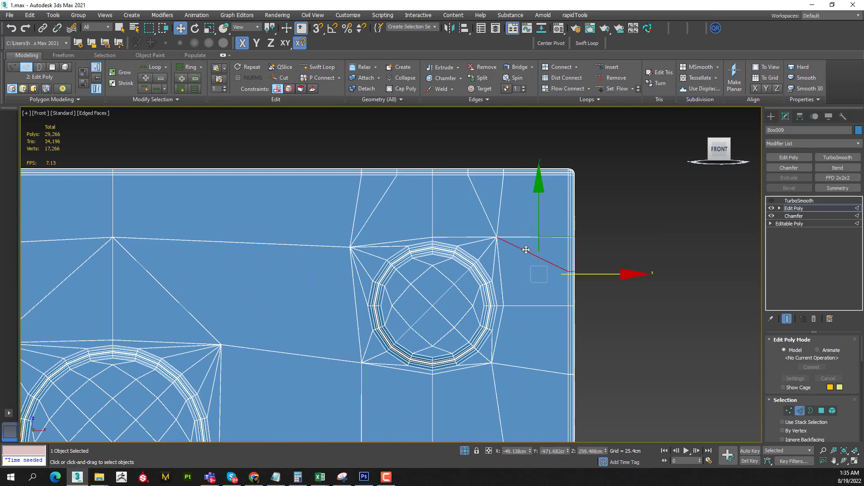
pyautogui.keyDown('ctrl'); pyautogui.click(483, 209); pyautogui.keyUp('ctrl')
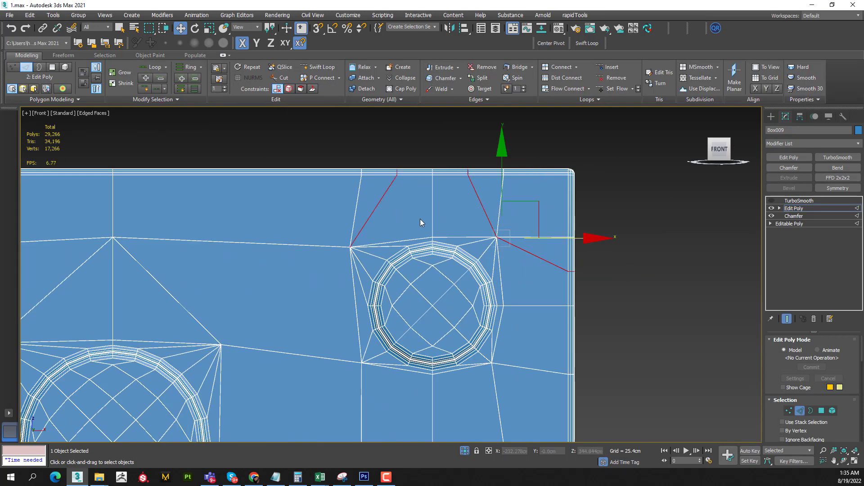
pyautogui.press('BackSpace')
# Nudge the upper-right boss's corner vertex up-right and its lower vertex slightly down
pyautogui.press('1')
pyautogui.click(350, 246)
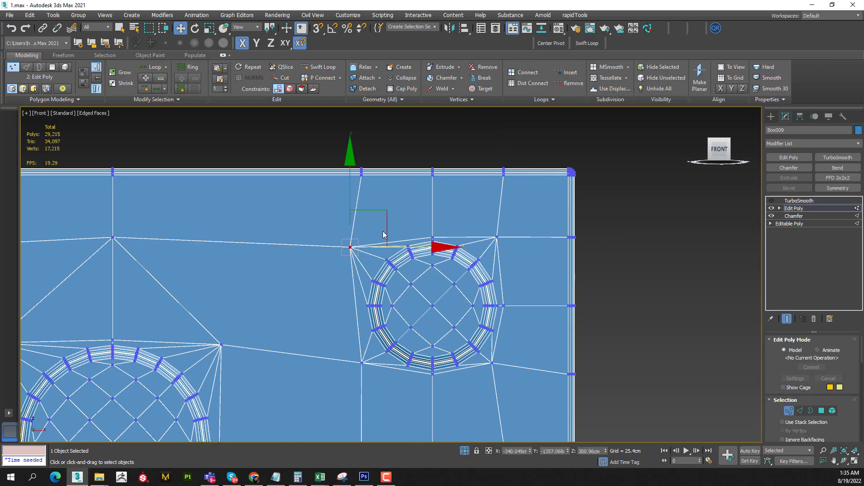
pyautogui.moveTo(395, 212); pyautogui.dragTo(387, 207)
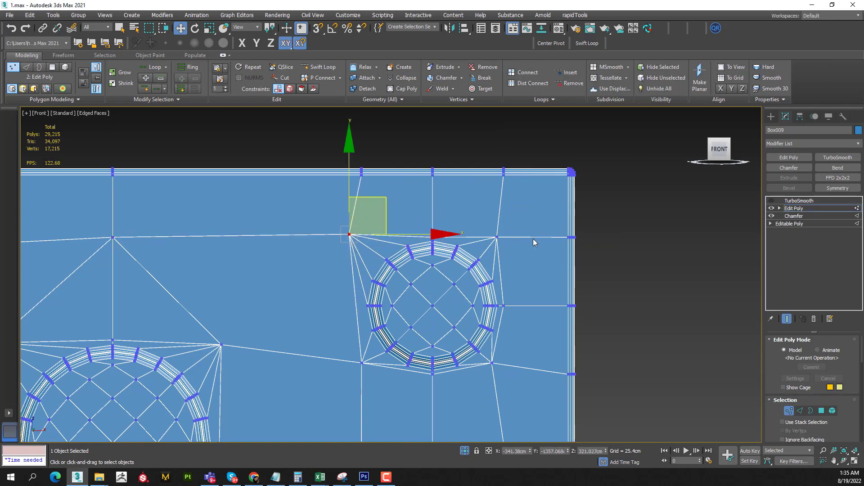
pyautogui.moveTo(500, 236); pyautogui.dragTo(513, 231)
pyautogui.moveTo(517, 231)
pyautogui.mouseDown(button='middle')
pyautogui.moveTo(530, 250)
pyautogui.moveTo(529, 199)
pyautogui.mouseUp(button='middle')
pyautogui.click(446, 342)
pyautogui.moveTo(446, 357); pyautogui.dragTo(446, 362)
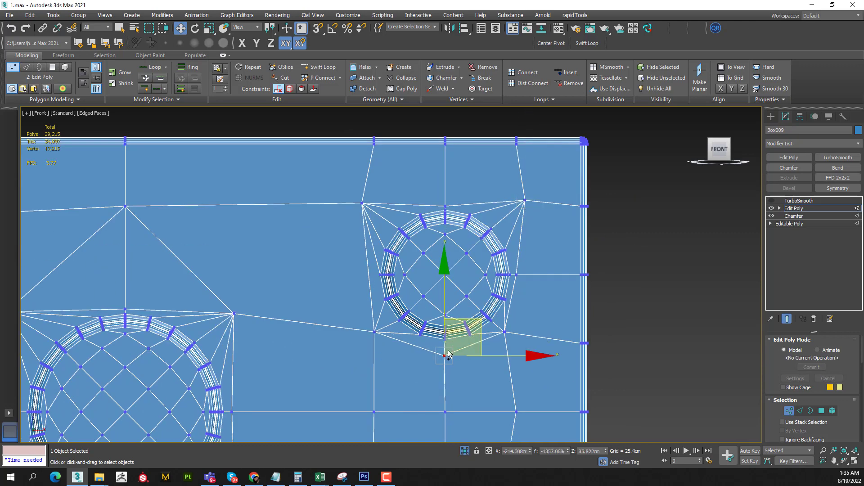
# Slide the vertex on the block's top edge left and turn off snapping
pyautogui.moveTo(398, 177); pyautogui.dragTo(396, 218, button='middle')
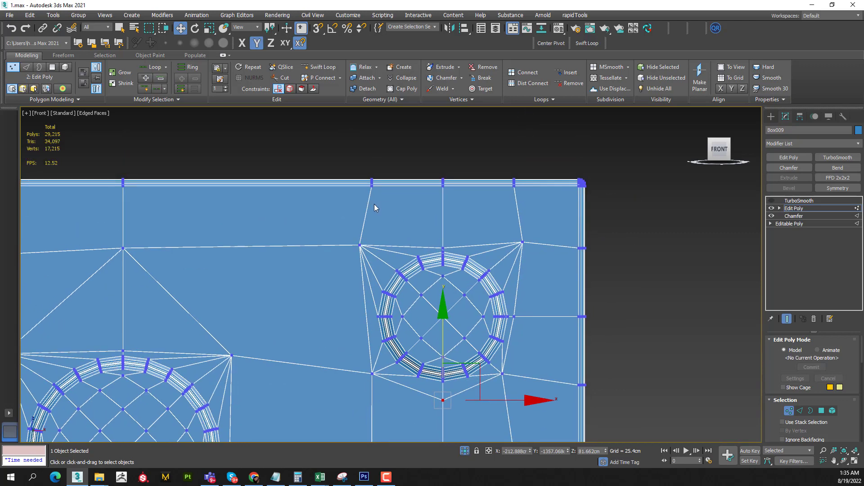
pyautogui.click(372, 182)
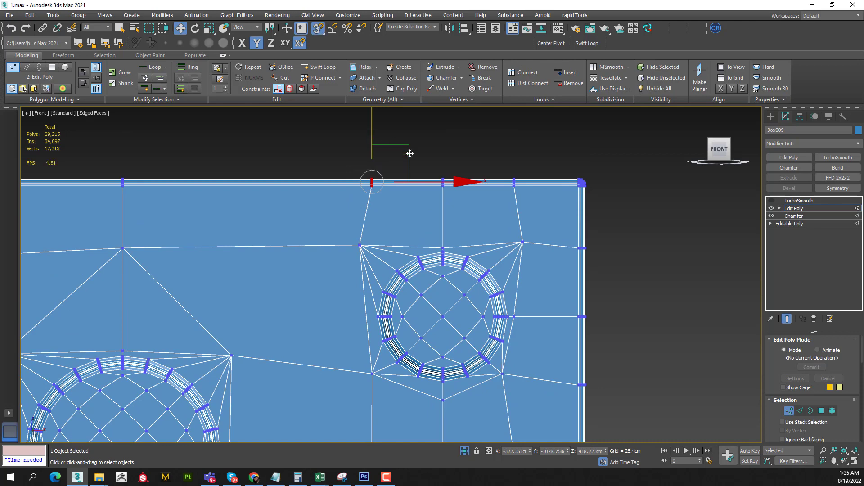
pyautogui.moveTo(437, 180); pyautogui.dragTo(360, 245)
pyautogui.press('s')
pyautogui.scroll(-3, 382, 247)
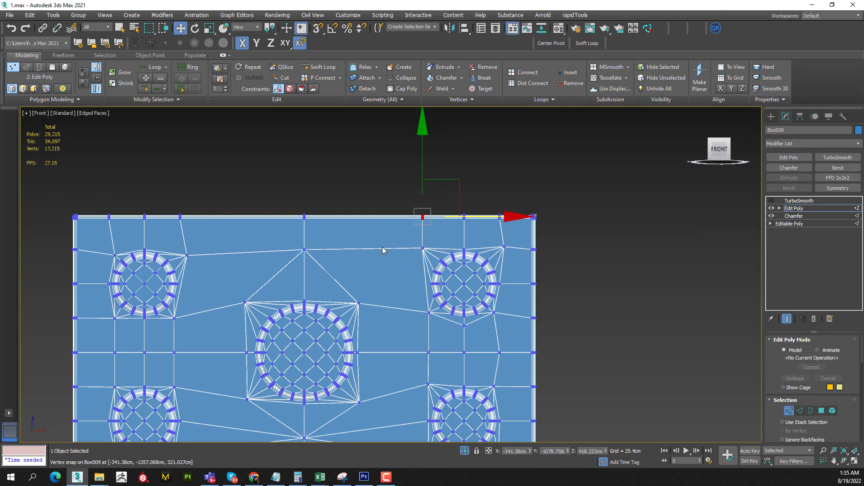
pyautogui.press('2')
pyautogui.scroll(-3, 439, 268)
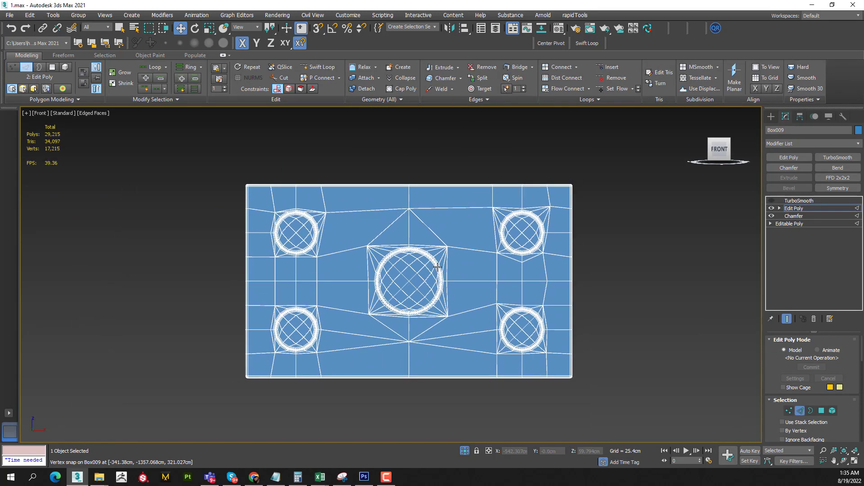
# Orbit to inspect, return to Front view, and collapse three vertices between the left bosses
pyautogui.keyDown('alt'); pyautogui.moveTo(728, 244); pyautogui.dragTo(361, 269, button='middle'); pyautogui.keyUp('alt')
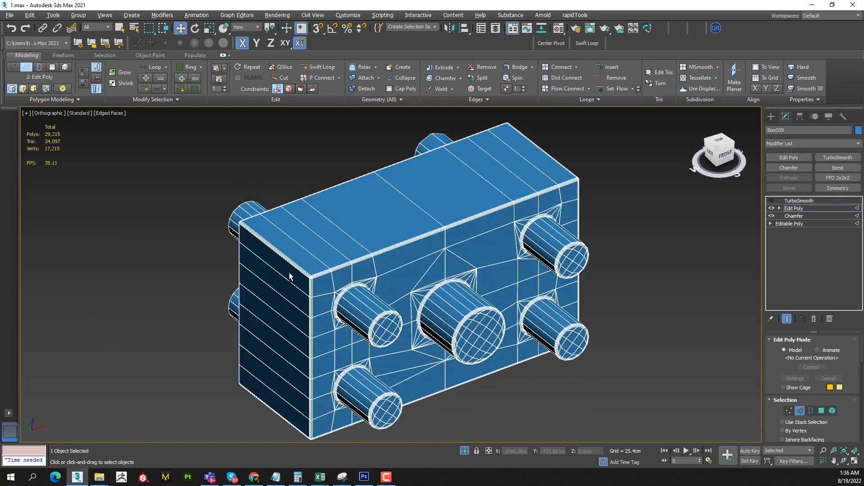
pyautogui.moveTo(289, 274)
pyautogui.keyDown('alt'); pyautogui.mouseDown(button='middle')
pyautogui.moveTo(304, 253)
pyautogui.moveTo(315, 270)
pyautogui.mouseUp(button='middle'); pyautogui.keyUp('alt')
pyautogui.press('f')
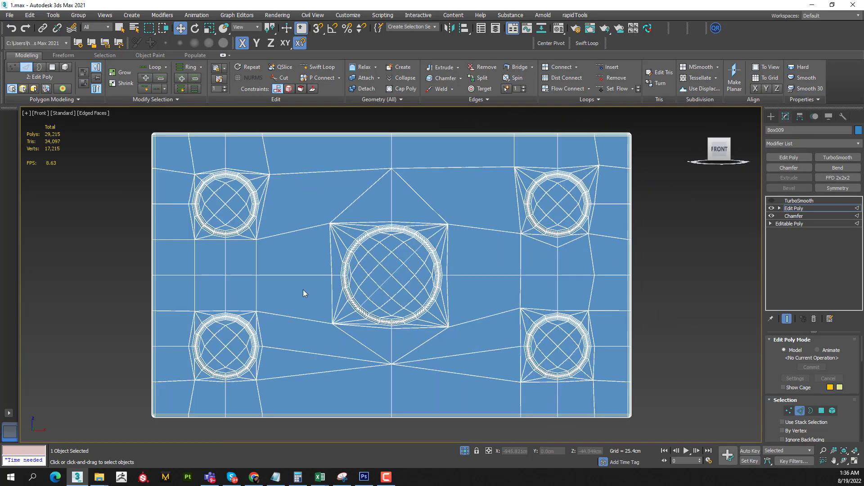
pyautogui.scroll(3, 303, 290)
pyautogui.scroll(3, 386, 272)
pyautogui.press('1')
pyautogui.click(443, 256)
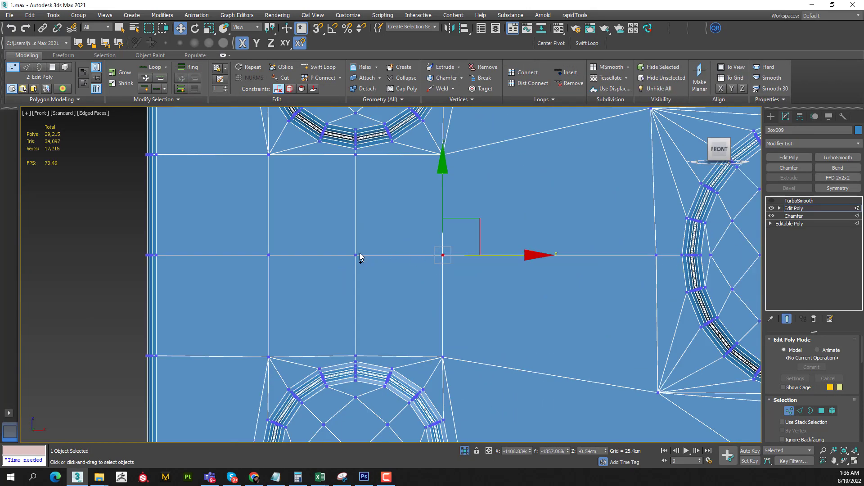
pyautogui.keyDown('ctrl'); pyautogui.click(355, 255); pyautogui.keyUp('ctrl')
pyautogui.keyDown('ctrl'); pyautogui.click(269, 255); pyautogui.keyUp('ctrl')
pyautogui.click(402, 78)
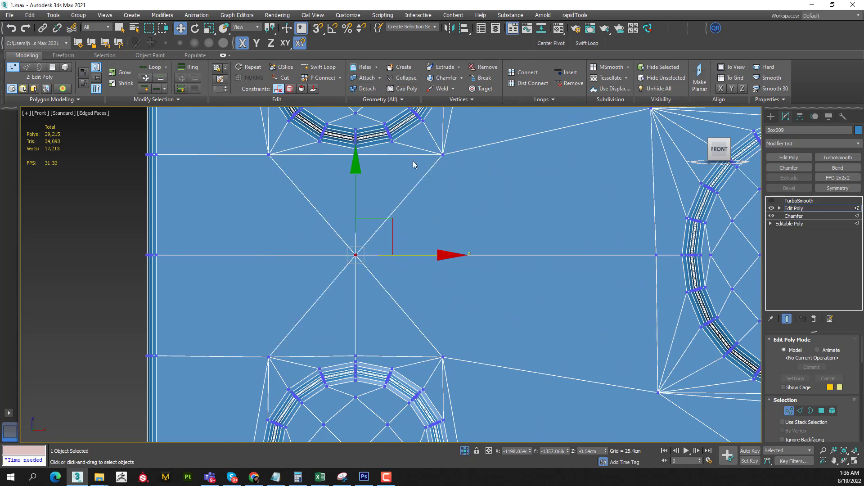
# Select polygons next to the merged vertex in Polygon mode
pyautogui.moveTo(420, 206); pyautogui.dragTo(411, 229, button='middle')
pyautogui.press('4')
pyautogui.click(497, 232)
pyautogui.click(377, 312)
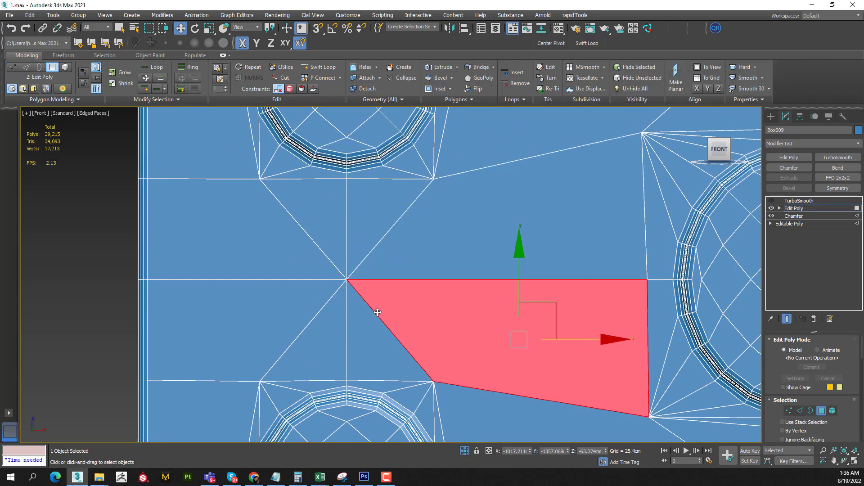
pyautogui.scroll(-5, 278, 305)
pyautogui.scroll(-2, 367, 233)
# Preview the TurboSmooth result without wireframe, then turn TurboSmooth off again
pyautogui.press('4')
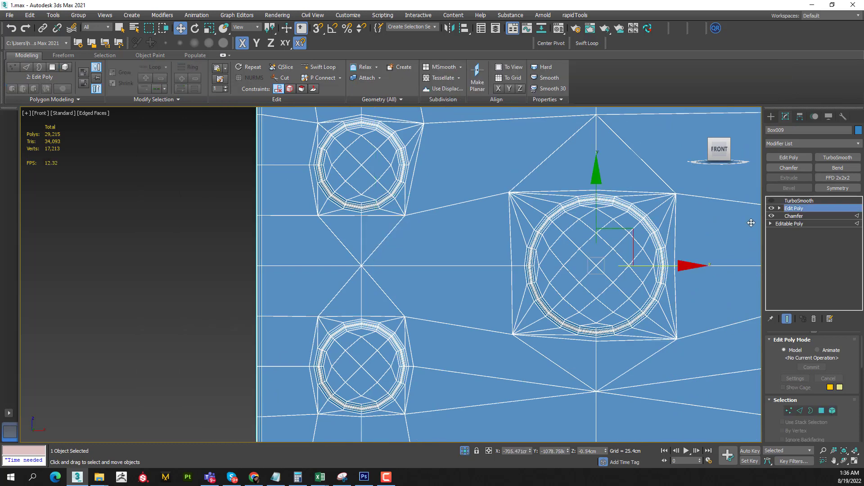
pyautogui.click(771, 201)
pyautogui.scroll(3, 379, 207)
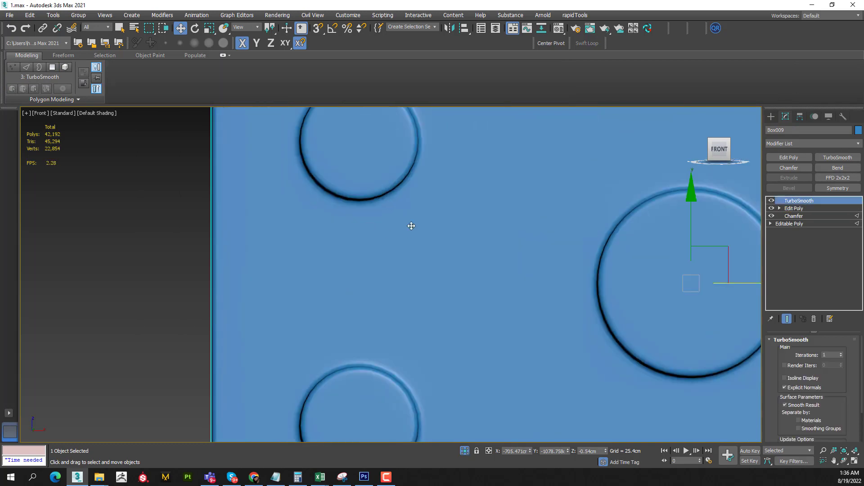
pyautogui.scroll(2, 373, 224)
pyautogui.press('F4')
pyautogui.scroll(-5, 667, 223)
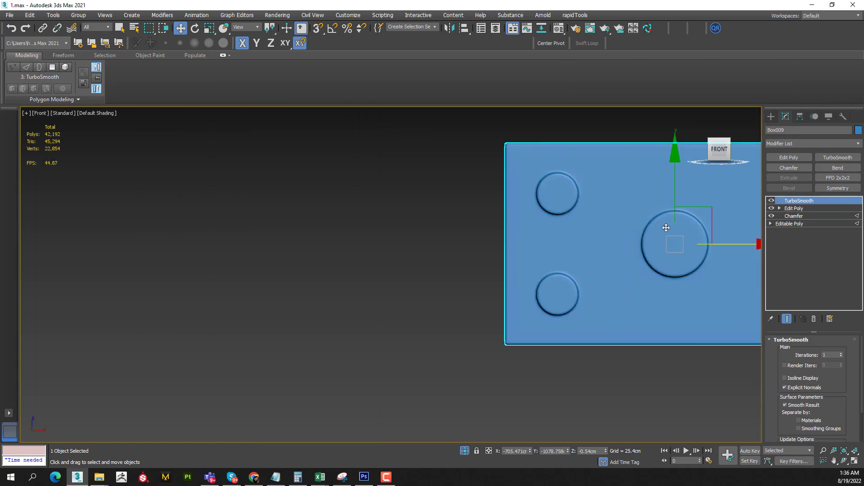
pyautogui.press('z')
pyautogui.keyDown('alt'); pyautogui.moveTo(671, 239); pyautogui.dragTo(640, 238, button='middle'); pyautogui.keyUp('alt')
pyautogui.press('F4')
pyautogui.press('F4')
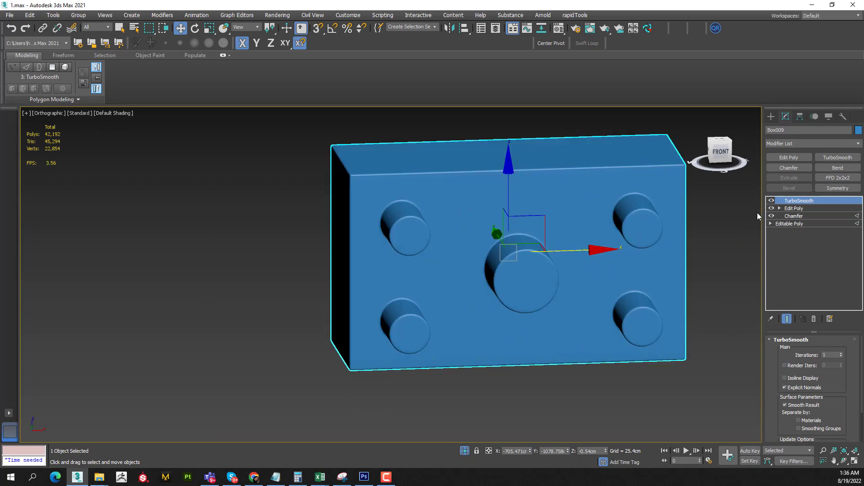
pyautogui.press('f')
pyautogui.click(771, 201)
pyautogui.click(794, 209)
pyautogui.press('F4')
# Collapse the three vertices on the edge between the right bosses into one
pyautogui.press('1')
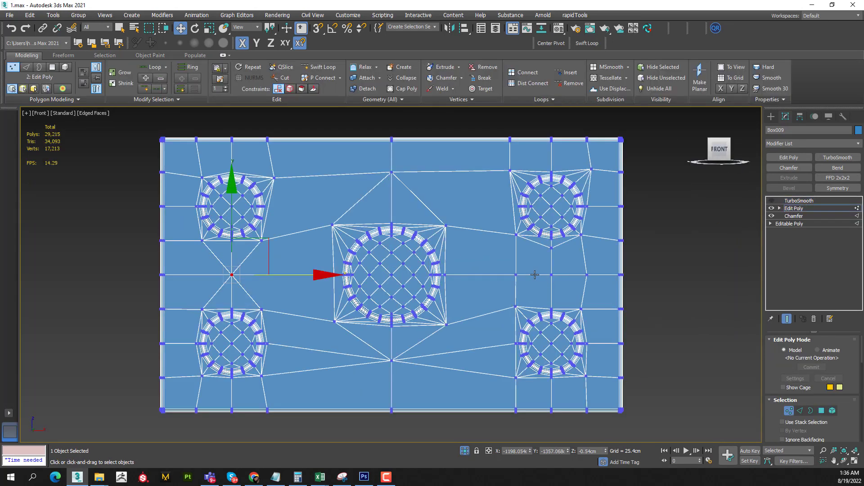
pyautogui.click(516, 274)
pyautogui.keyDown('ctrl'); pyautogui.click(552, 275); pyautogui.keyUp('ctrl')
pyautogui.keyDown('ctrl'); pyautogui.click(587, 275); pyautogui.keyUp('ctrl')
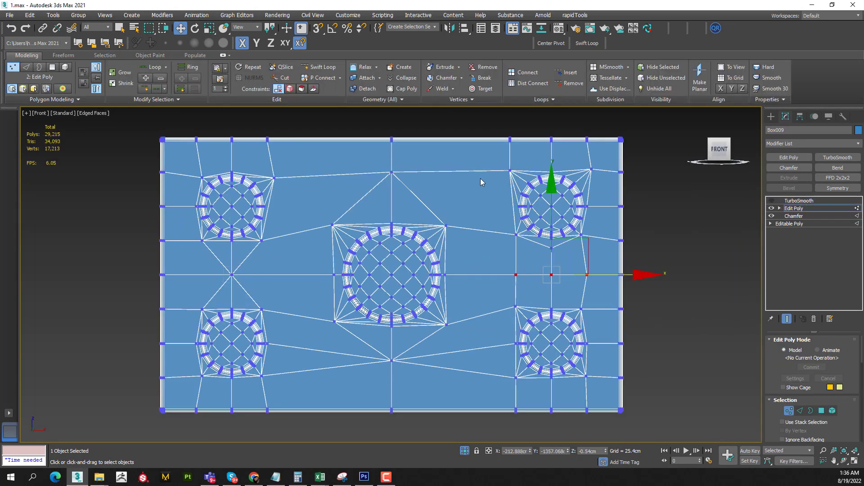
pyautogui.click(402, 83)
# Re-enable the TurboSmooth preview, select the merged centre vertex, and orbit toward the side face
pyautogui.press('pageup')
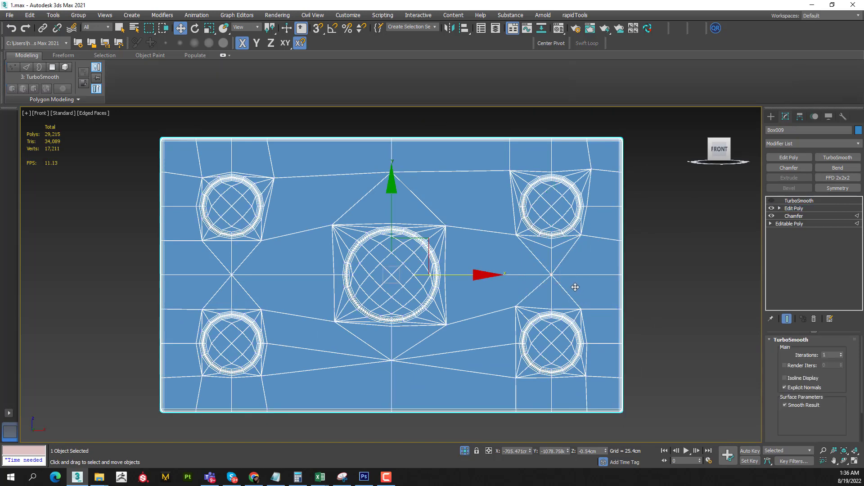
pyautogui.moveTo(456, 269)
pyautogui.mouseDown(button='middle')
pyautogui.moveTo(647, 270)
pyautogui.moveTo(542, 273)
pyautogui.mouseUp(button='middle')
pyautogui.click(794, 209)
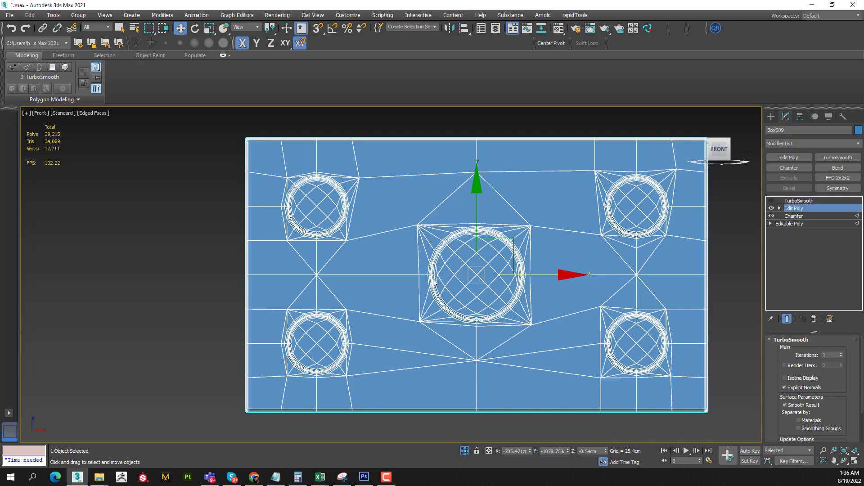
pyautogui.scroll(5, 426, 275)
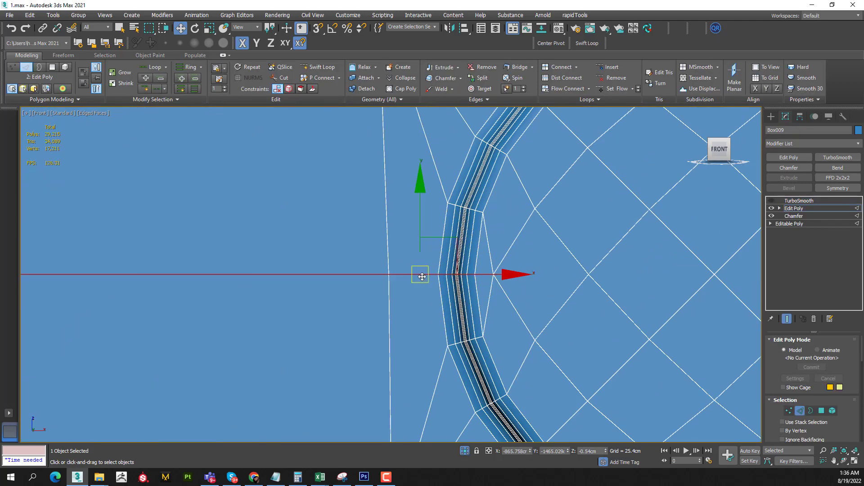
pyautogui.scroll(-5, 338, 264)
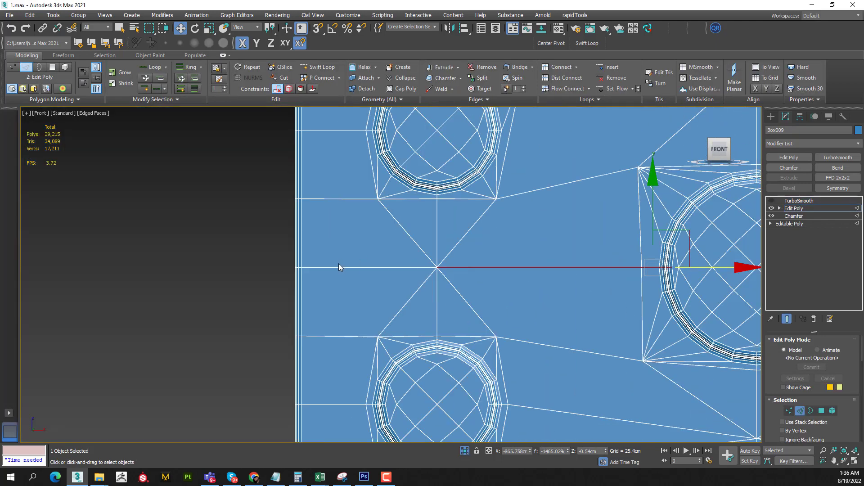
pyautogui.moveTo(343, 269); pyautogui.dragTo(376, 270, button='middle')
pyautogui.click(396, 273)
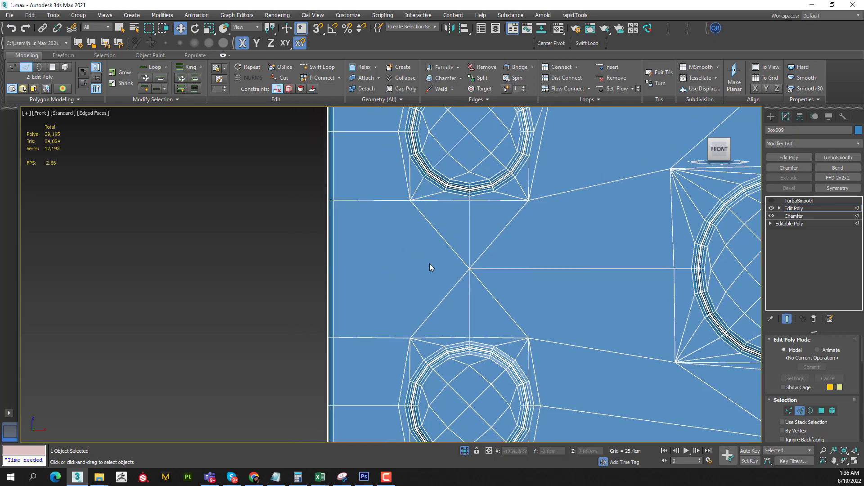
pyautogui.click(469, 269)
pyautogui.keyDown('alt'); pyautogui.moveTo(470, 269); pyautogui.dragTo(499, 282, button='middle'); pyautogui.keyUp('alt')
# Nudge the side-face corner vertex right and merge it with two lower vertices
pyautogui.scroll(3, 476, 258)
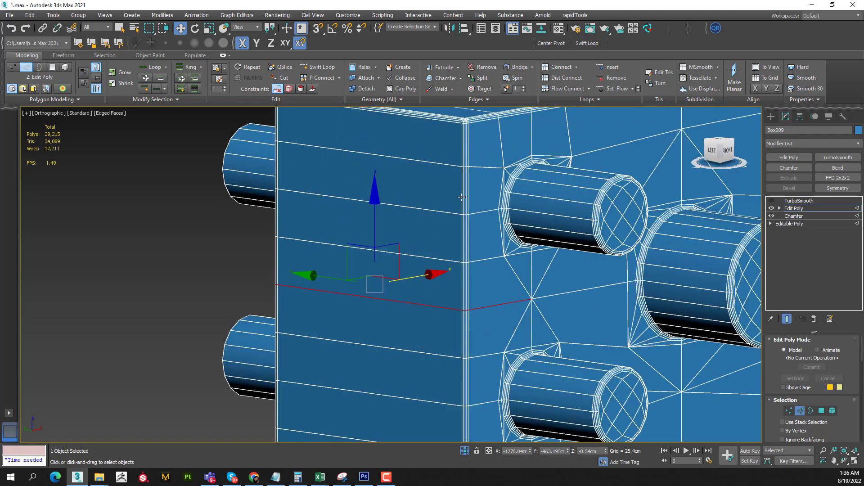
pyautogui.scroll(5, 476, 258)
pyautogui.press('1')
pyautogui.scroll(4, 467, 173)
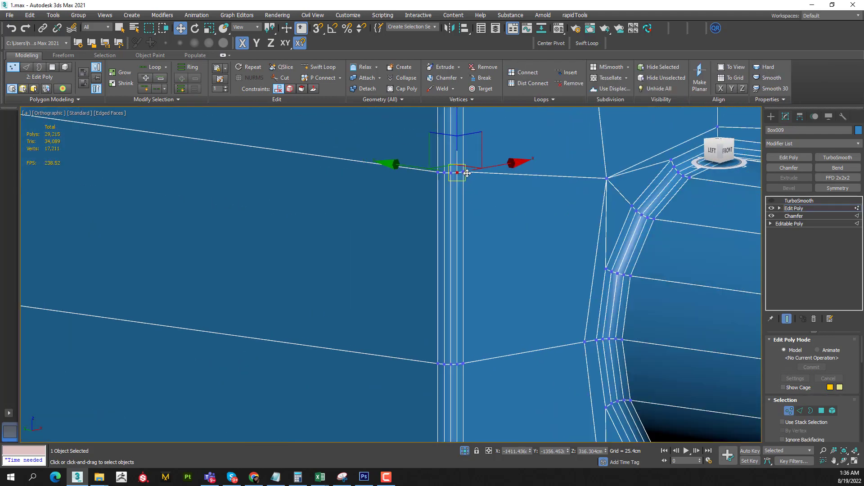
pyautogui.moveTo(465, 171); pyautogui.dragTo(476, 276)
pyautogui.keyDown('ctrl'); pyautogui.click(464, 363); pyautogui.keyUp('ctrl')
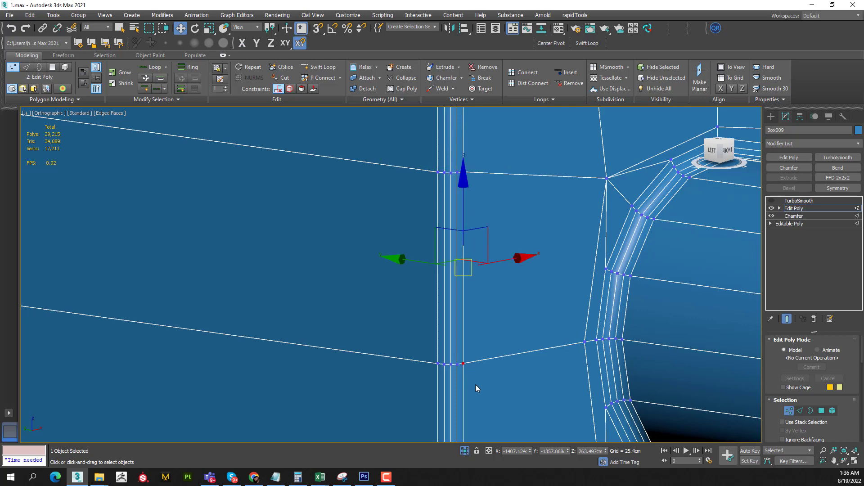
pyautogui.scroll(-3, 473, 382)
pyautogui.keyDown('ctrl'); pyautogui.click(452, 361); pyautogui.keyUp('ctrl')
pyautogui.click(402, 78)
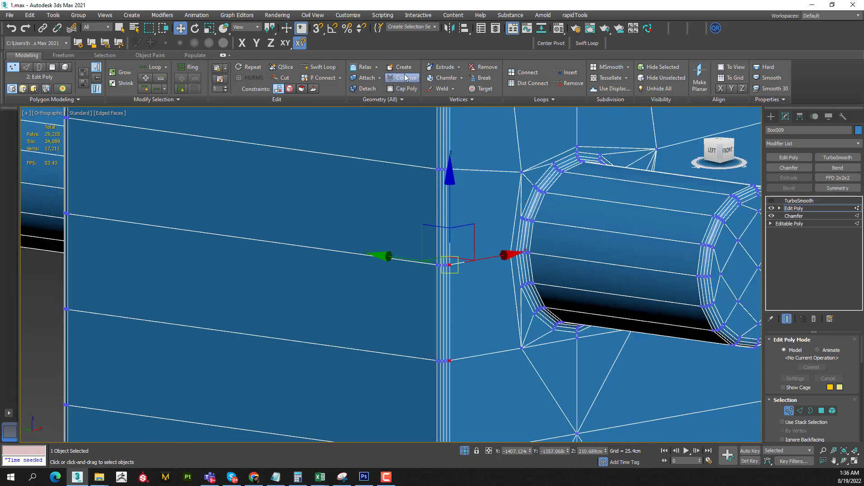
pyautogui.moveTo(484, 307); pyautogui.dragTo(476, 275, button='middle')
# Remove the long side-face edge and the top side edge from the block
pyautogui.press('2')
pyautogui.doubleClick(407, 323)
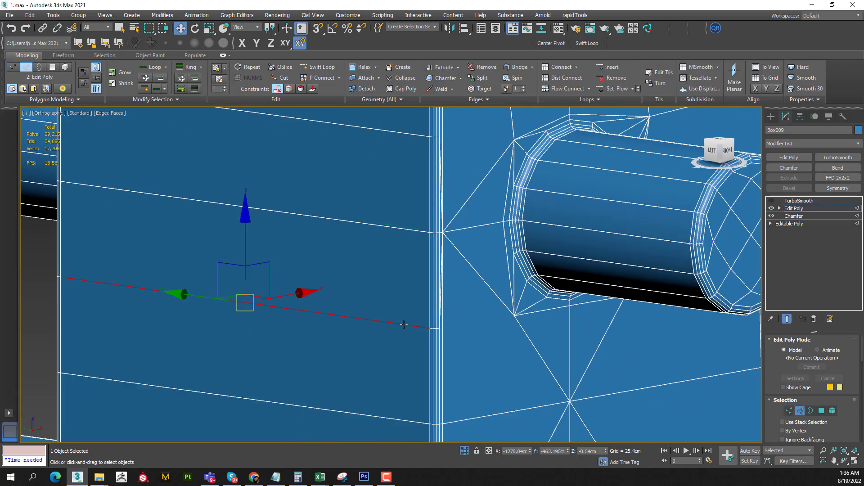
pyautogui.keyDown('ctrl'); pyautogui.click(415, 137); pyautogui.keyUp('ctrl')
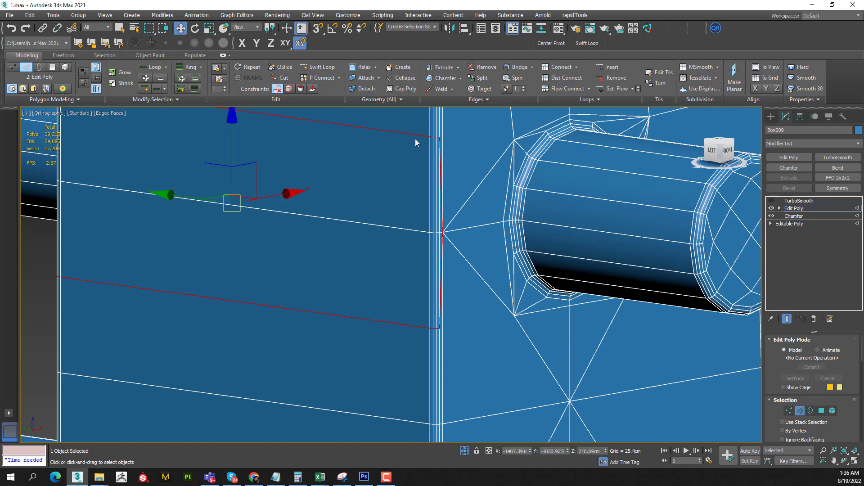
pyautogui.press('BackSpace')
pyautogui.moveTo(467, 265); pyautogui.dragTo(445, 242, button='middle')
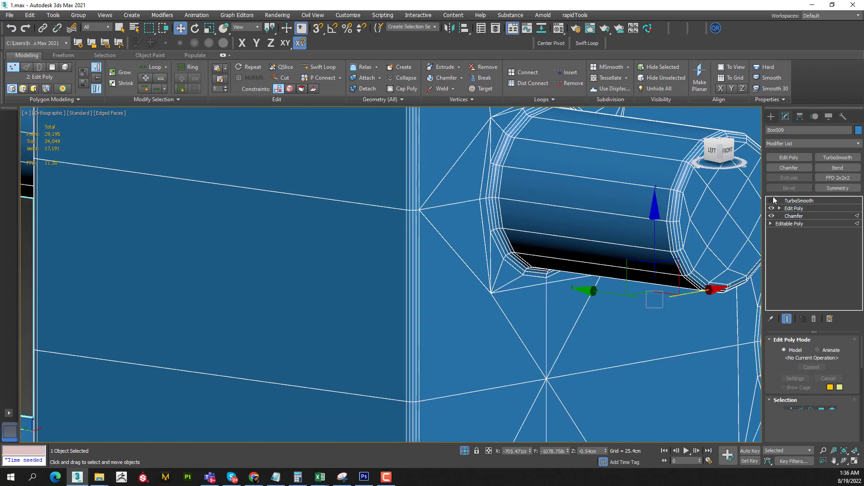
# Enable TurboSmooth and view the smoothed block and cylinder shaded without edges
pyautogui.click(771, 202)
pyautogui.click(765, 201)
pyautogui.press('F4')
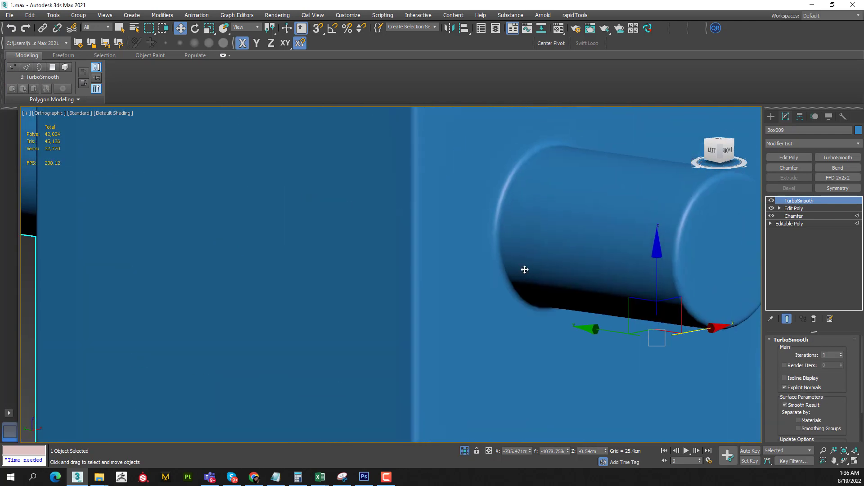
pyautogui.scroll(2, 441, 278)
pyautogui.scroll(-5, 445, 293)
pyautogui.scroll(2, 451, 303)
pyautogui.scroll(2, 338, 291)
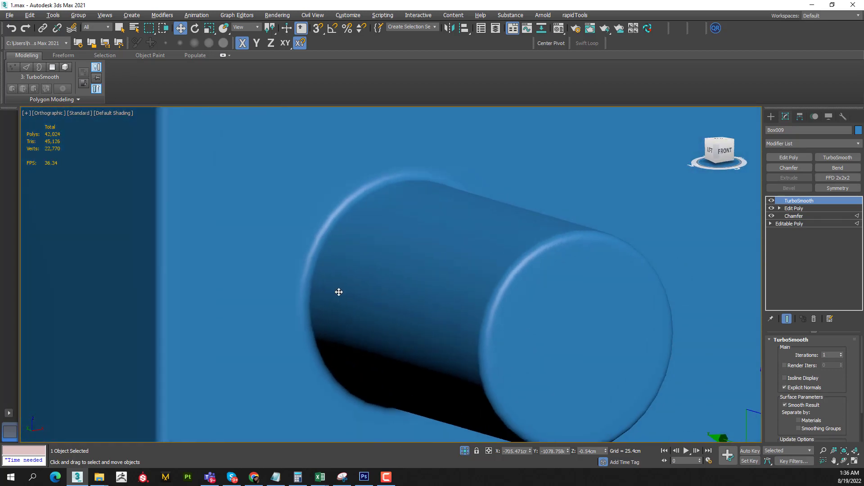
pyautogui.scroll(-3, 414, 279)
pyautogui.moveTo(415, 280)
pyautogui.keyDown('alt'); pyautogui.mouseDown(button='middle')
pyautogui.moveTo(414, 329)
pyautogui.moveTo(414, 270)
pyautogui.mouseUp(button='middle'); pyautogui.keyUp('alt')
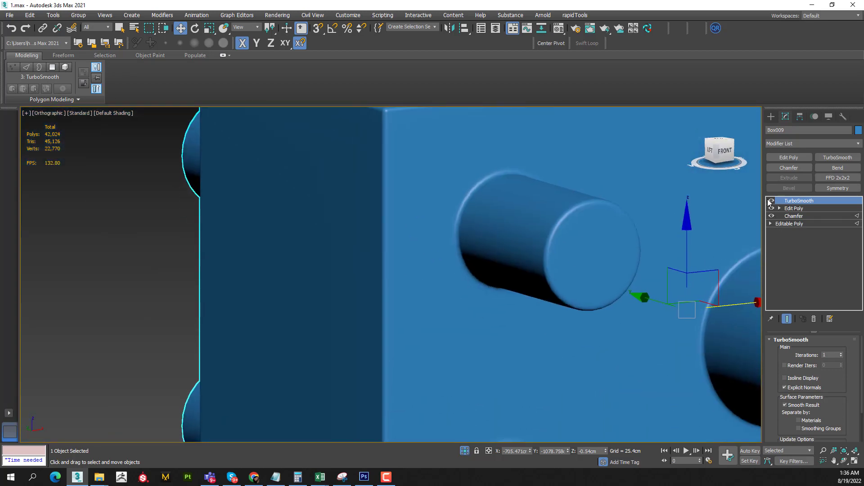
# Hide the TurboSmooth result and restore the edged-faces wireframe for editing
pyautogui.click(771, 201)
pyautogui.press('F4')
pyautogui.scroll(-2, 450, 293)
pyautogui.scroll(1, 445, 270)
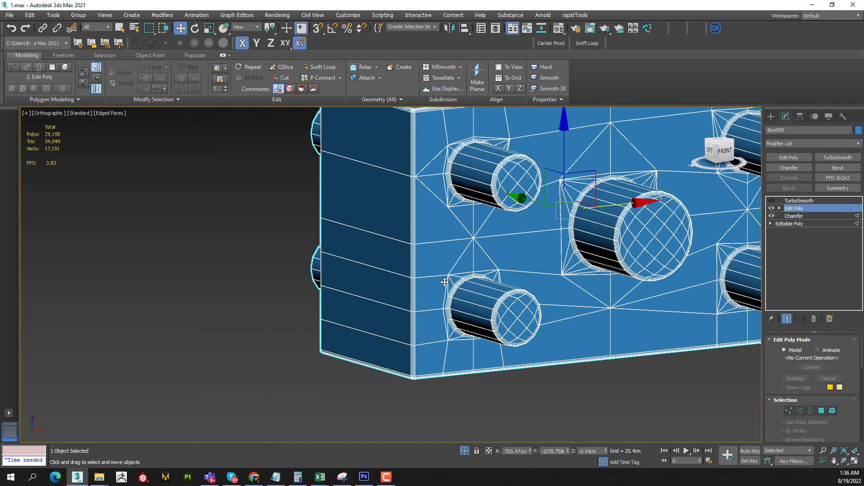
pyautogui.press('1')
pyautogui.press('f')
pyautogui.scroll(2, 444, 296)
pyautogui.scroll(3, 506, 306)
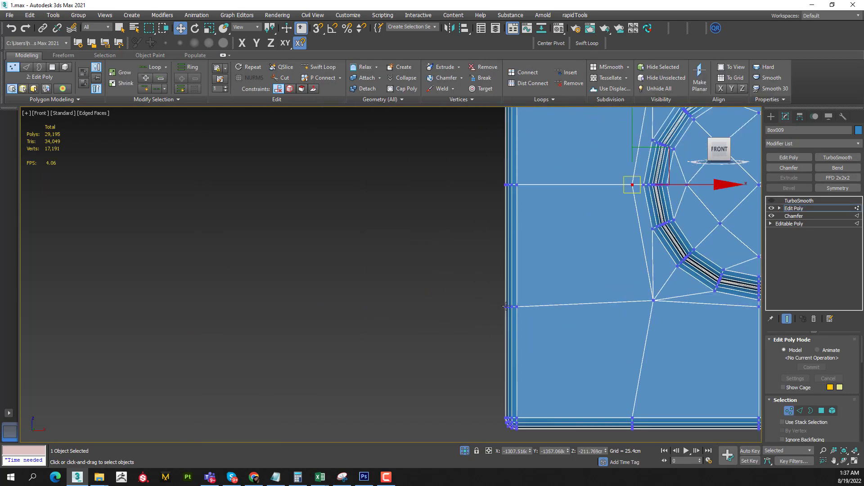
# Remove a stray vertex on the block's front edge
pyautogui.click(506, 307)
pyautogui.moveTo(509, 312)
pyautogui.mouseDown(button='middle')
pyautogui.moveTo(515, 305)
pyautogui.moveTo(513, 313)
pyautogui.moveTo(507, 304)
pyautogui.mouseUp(button='middle')
pyautogui.press('BackSpace')
pyautogui.scroll(-3, 474, 295)
pyautogui.scroll(2, 508, 303)
# Remove two stray edges from the block's side face
pyautogui.press('2')
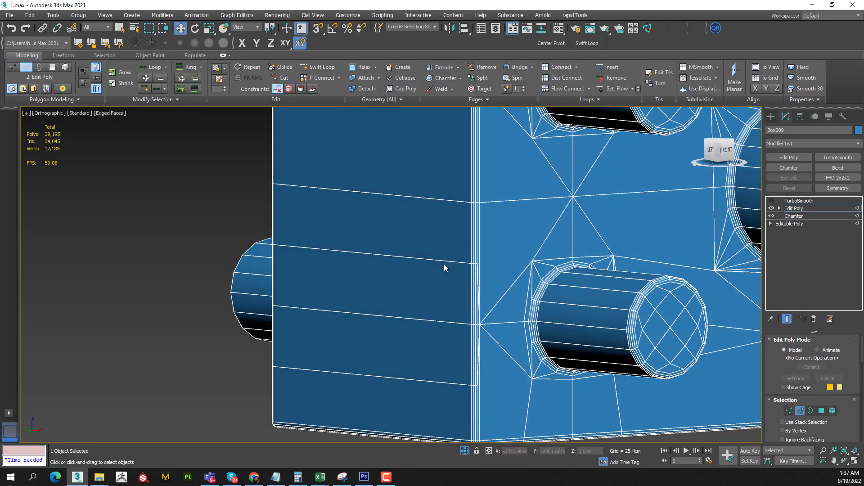
pyautogui.click(444, 263)
pyautogui.keyDown('ctrl'); pyautogui.click(432, 384); pyautogui.keyUp('ctrl')
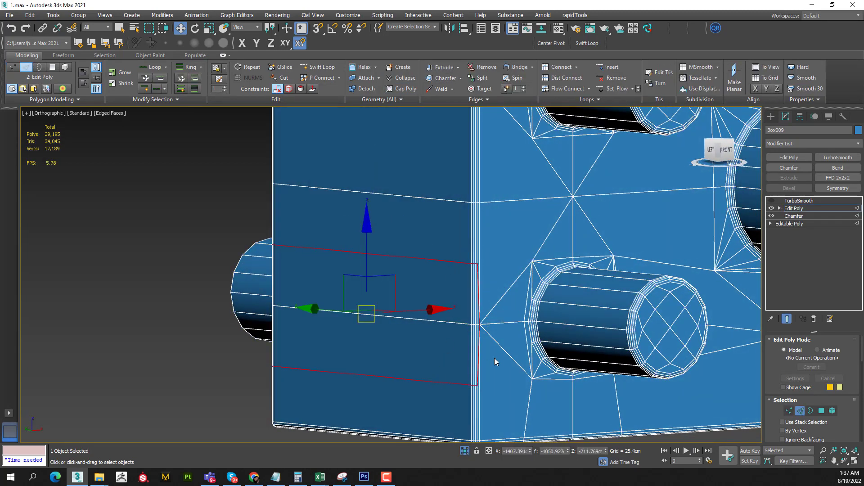
pyautogui.hotkey('ctrl', 'BackSpace')
pyautogui.press('2')
pyautogui.keyDown('alt'); pyautogui.moveTo(514, 355); pyautogui.dragTo(507, 360, button='middle'); pyautogui.keyUp('alt')
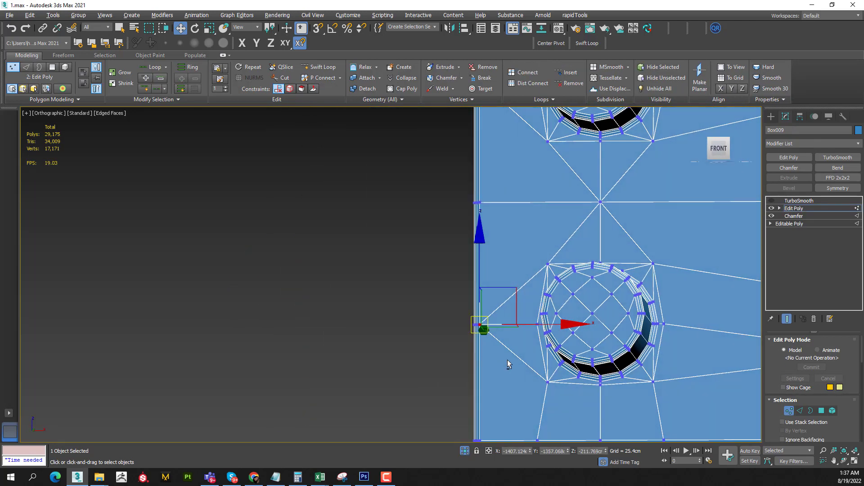
pyautogui.scroll(3, 509, 276)
pyautogui.scroll(3, 497, 292)
# Select and clear three stray vertices along the block's bottom edge
pyautogui.press('1')
pyautogui.click(480, 359)
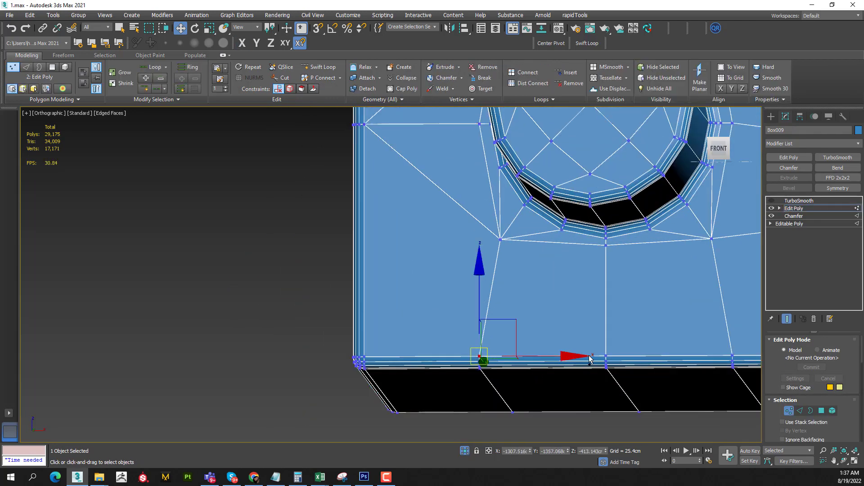
pyautogui.keyDown('ctrl'); pyautogui.click(606, 357); pyautogui.keyUp('ctrl')
pyautogui.moveTo(604, 357); pyautogui.dragTo(595, 339, button='middle')
pyautogui.keyDown('ctrl'); pyautogui.click(655, 347); pyautogui.keyUp('ctrl')
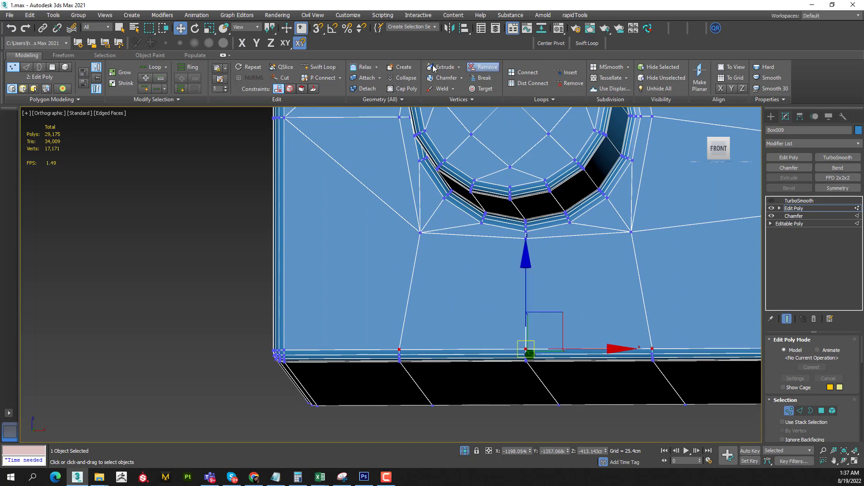
pyautogui.press('2')
pyautogui.scroll(3, 418, 258)
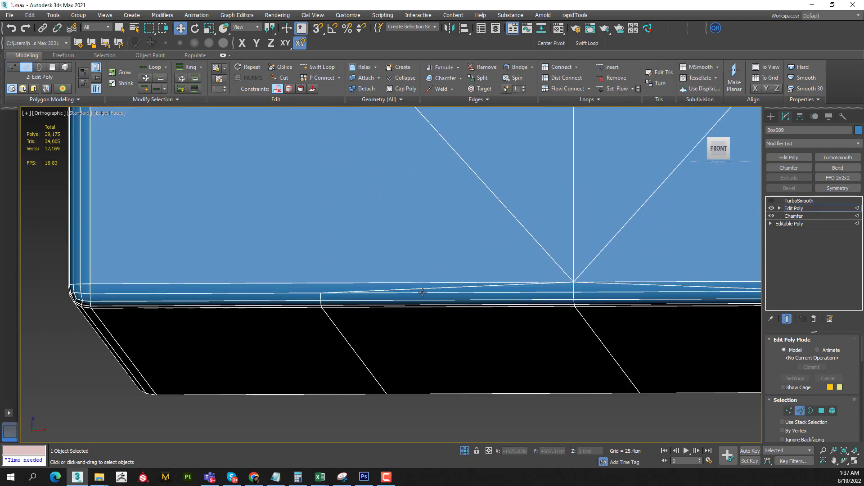
# Remove the diagonal edge and a second edge along the bottom edge
pyautogui.click(434, 289)
pyautogui.moveTo(670, 292)
pyautogui.mouseDown(button='middle')
pyautogui.moveTo(543, 286)
pyautogui.moveTo(525, 270)
pyautogui.mouseUp(button='middle')
pyautogui.keyDown('ctrl'); pyautogui.click(581, 281); pyautogui.keyUp('ctrl')
pyautogui.press('BackSpace')
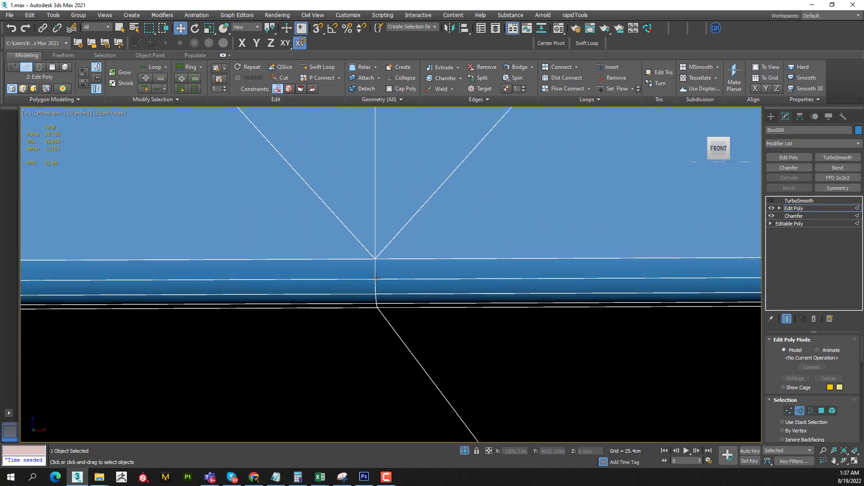
pyautogui.scroll(3, 376, 278)
# Move the lower junction vertex up onto the edge loop above
pyautogui.press('1')
pyautogui.click(363, 286)
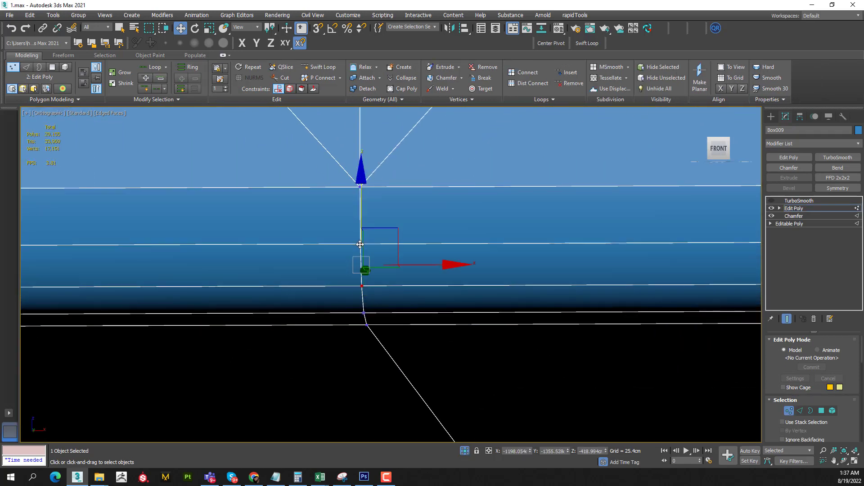
pyautogui.moveTo(360, 245); pyautogui.dragTo(360, 224)
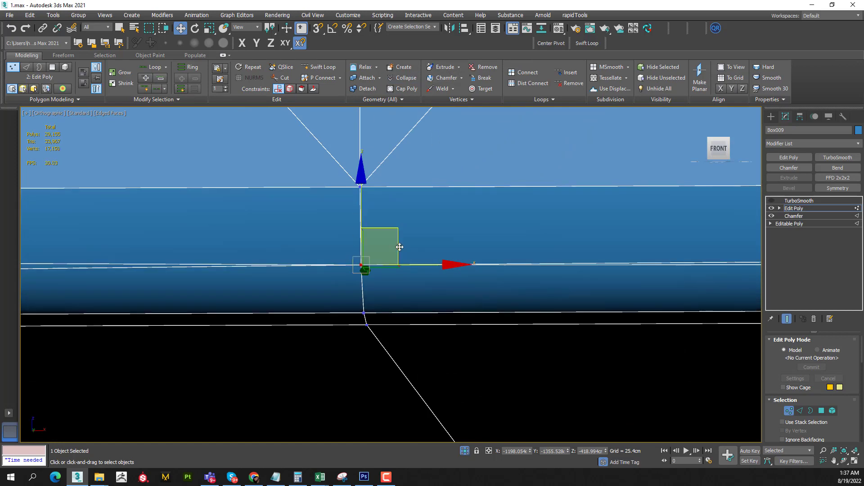
pyautogui.scroll(-5, 400, 247)
# Undo the junction vertex move and zoom in on the front view
pyautogui.hotkey('ctrl', 'z')
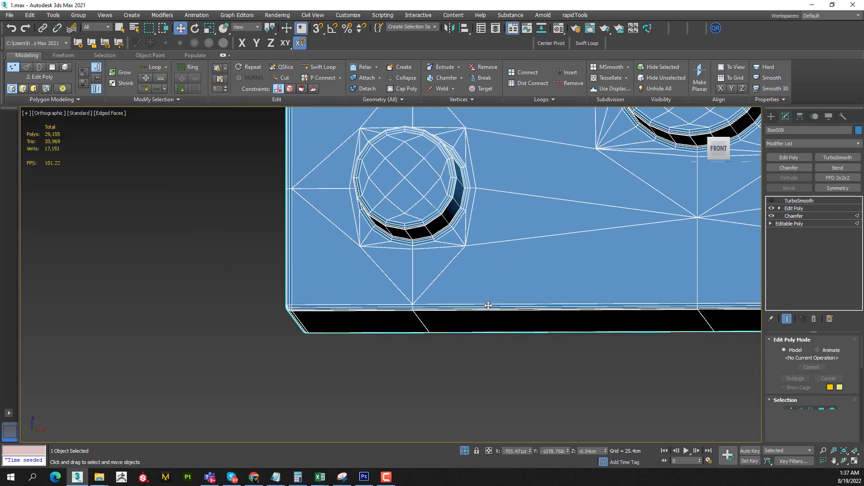
pyautogui.press('1')
pyautogui.press('f')
pyautogui.scroll(1, 385, 305)
pyautogui.scroll(2, 334, 333)
pyautogui.scroll(2, 378, 331)
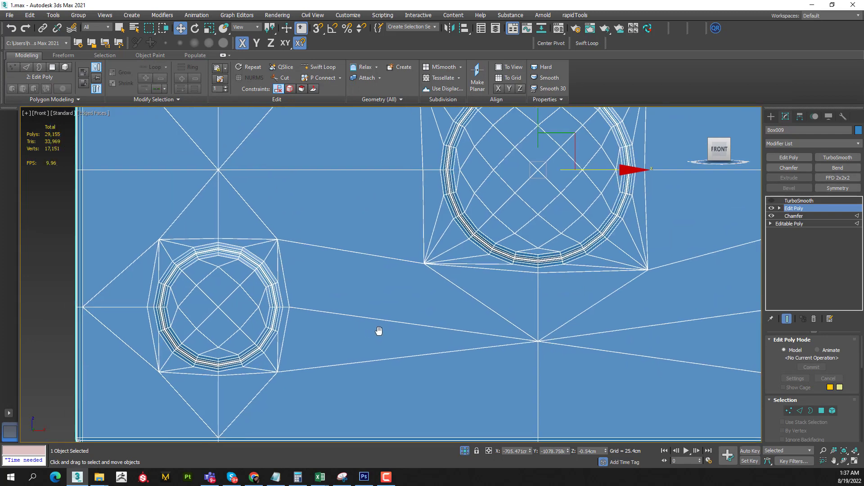
pyautogui.scroll(-1, 405, 329)
pyautogui.scroll(-1, 441, 315)
# Merge the two corner vertices around the centre boss and drag the result down
pyautogui.press('1')
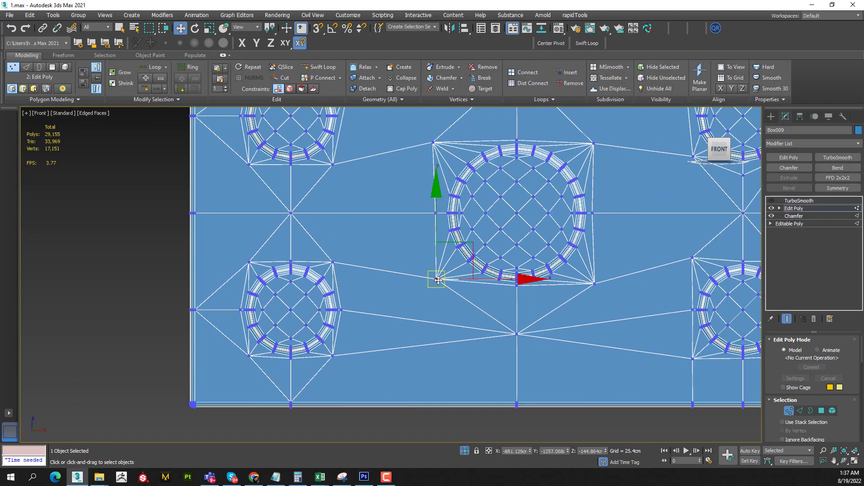
pyautogui.keyDown('ctrl'); pyautogui.click(521, 336); pyautogui.keyUp('ctrl')
pyautogui.keyDown('ctrl'); pyautogui.click(595, 284); pyautogui.keyUp('ctrl')
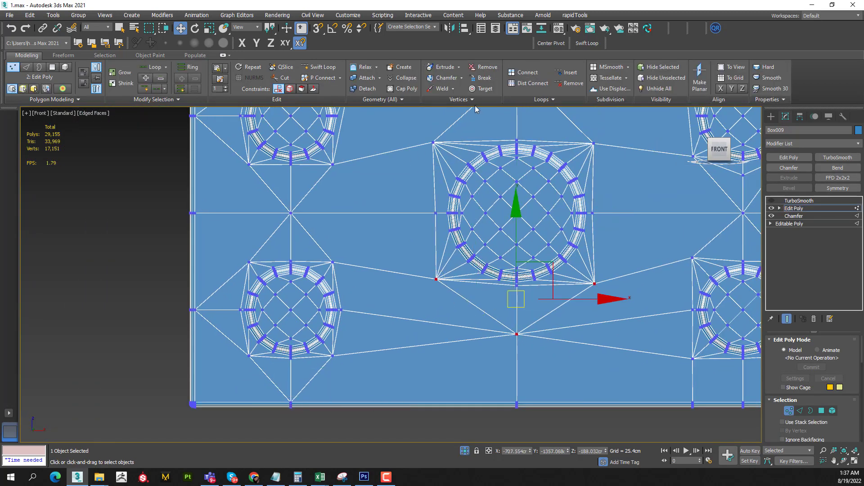
pyautogui.click(401, 78)
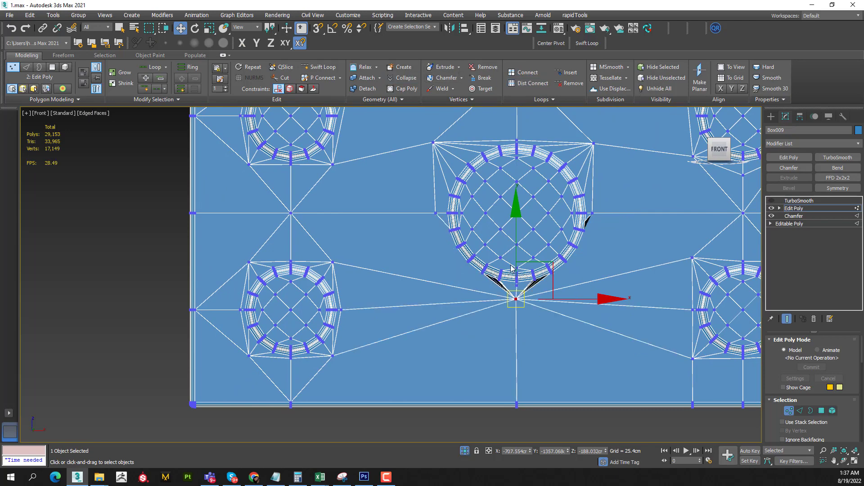
pyautogui.press('1')
pyautogui.press('1')
pyautogui.moveTo(517, 206); pyautogui.dragTo(516, 297)
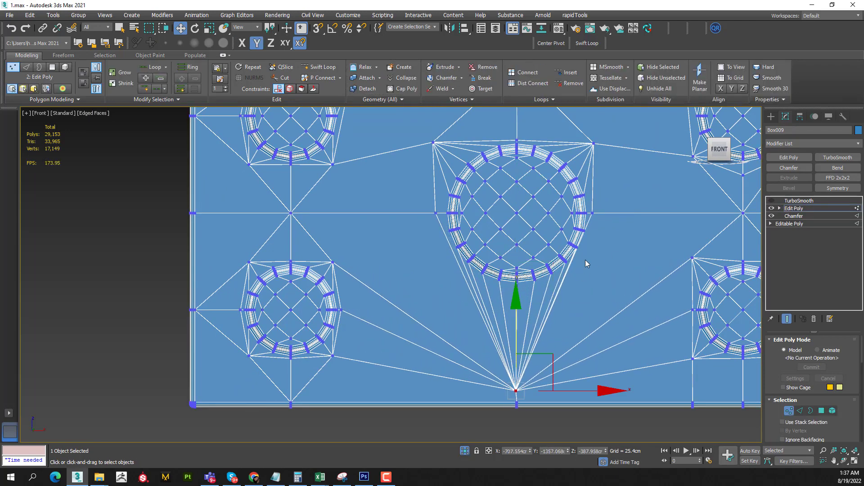
# Undo the merge and move, restoring the vertex below the central boss
pyautogui.hotkey('ctrl', 'z')
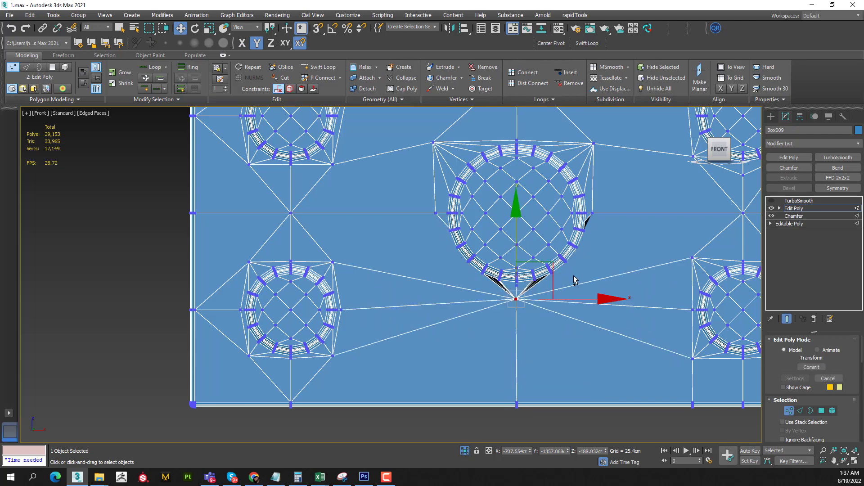
pyautogui.hotkey('ctrl', 'z')
pyautogui.press('1')
pyautogui.scroll(-5, 562, 279)
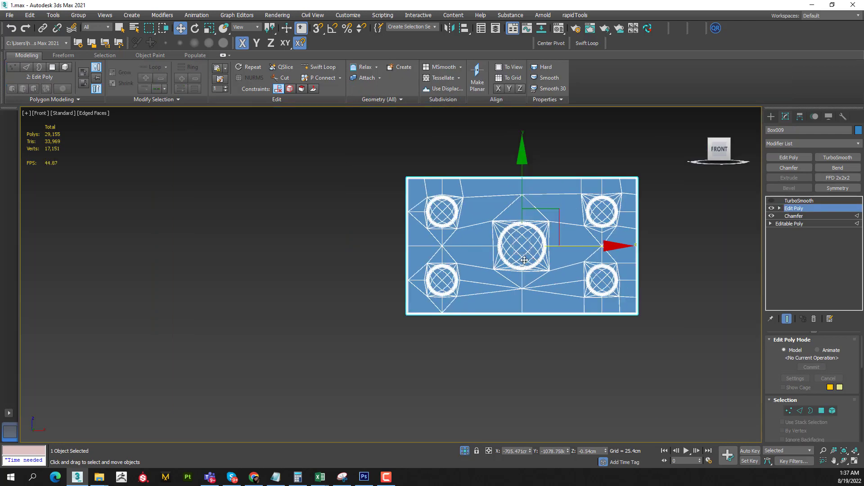
pyautogui.scroll(2, 548, 291)
pyautogui.moveTo(396, 264); pyautogui.dragTo(373, 289, button='middle')
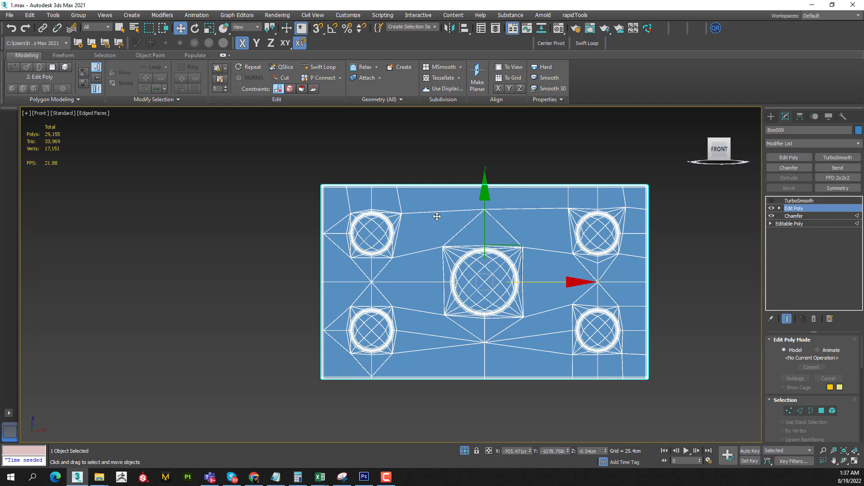
# Turn TurboSmooth back on and inspect the smoothed block from a three-quarter view
pyautogui.click(772, 200)
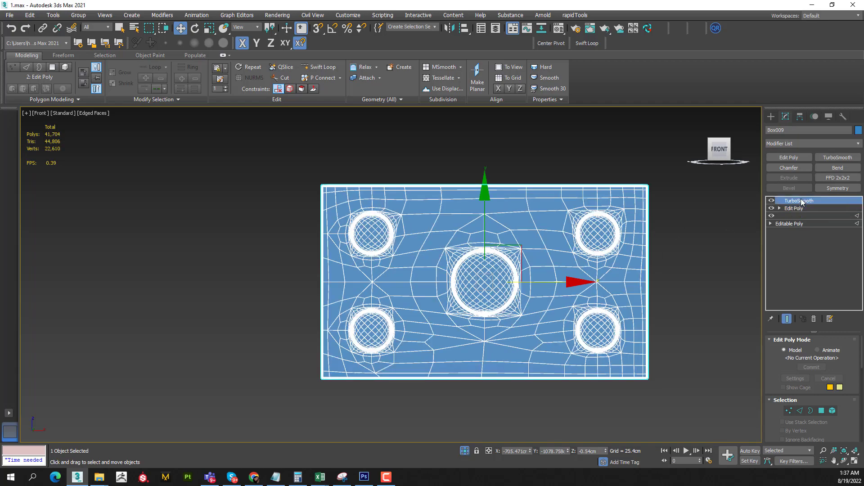
pyautogui.click(801, 200)
pyautogui.scroll(5, 415, 252)
pyautogui.scroll(-5, 415, 252)
pyautogui.press('F4')
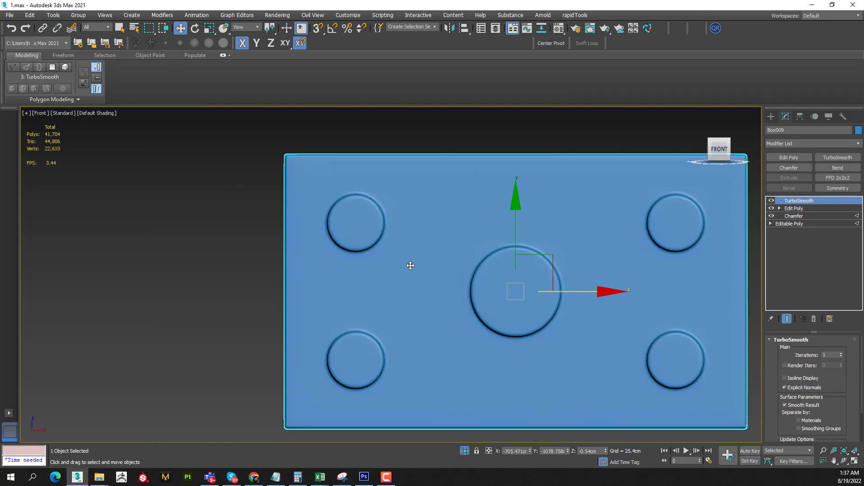
pyautogui.moveTo(409, 264)
pyautogui.keyDown('alt'); pyautogui.mouseDown(button='middle')
pyautogui.moveTo(455, 293)
pyautogui.moveTo(449, 282)
pyautogui.moveTo(482, 291)
pyautogui.mouseUp(button='middle'); pyautogui.keyUp('alt')
# Check the wireframe over the smoothed mesh, then add an Edit Poly modifier above TurboSmooth
pyautogui.press('F4')
pyautogui.press('F4')
pyautogui.press('F4')
pyautogui.scroll(3, 483, 270)
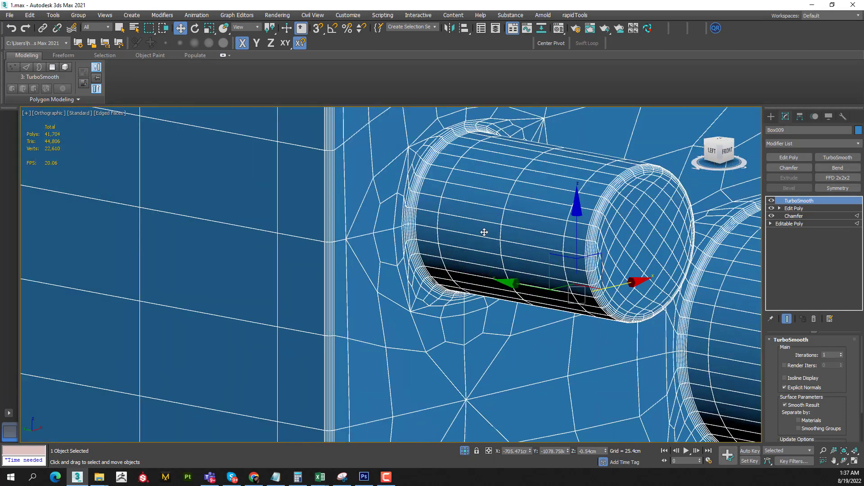
pyautogui.scroll(2, 428, 224)
pyautogui.scroll(-3, 392, 271)
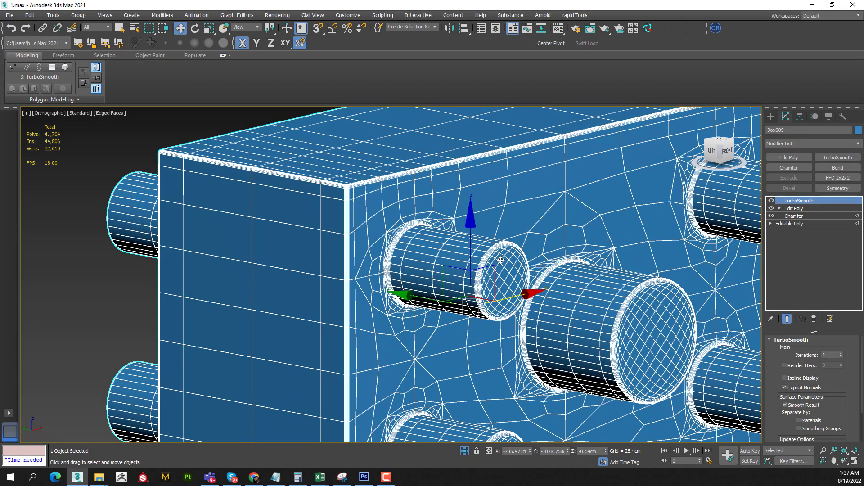
pyautogui.scroll(3, 501, 260)
pyautogui.press('F4')
pyautogui.press('F4')
pyautogui.moveTo(440, 294); pyautogui.dragTo(551, 280, button='middle')
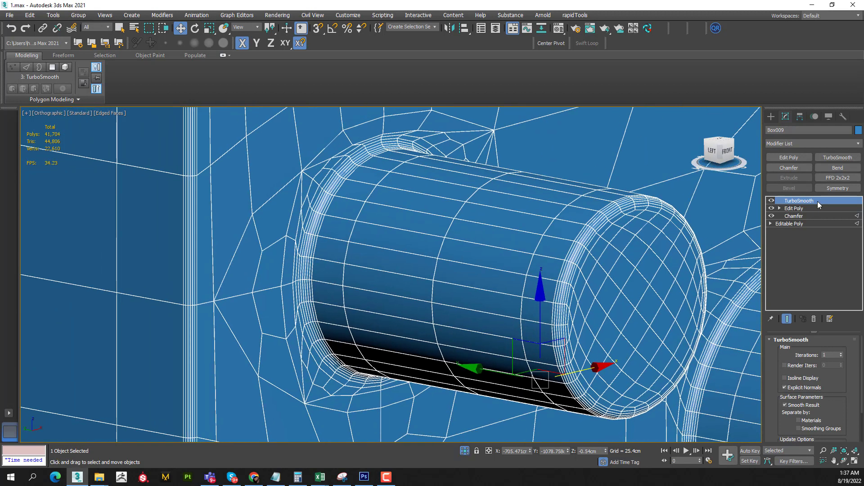
pyautogui.click(792, 158)
# Remove a ring loop around the middle of the first cylinder
pyautogui.press('4')
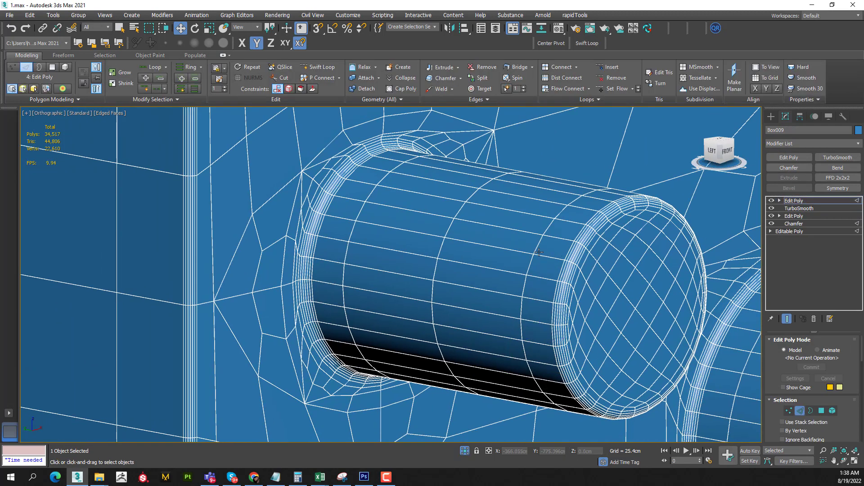
pyautogui.click(537, 246)
pyautogui.click(491, 252)
pyautogui.keyDown('shift'); pyautogui.click(477, 252); pyautogui.keyUp('shift')
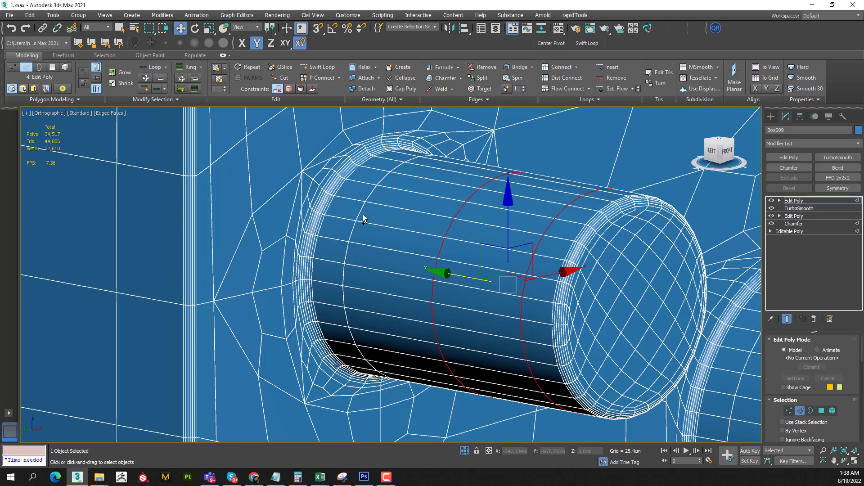
pyautogui.hotkey('ctrl', 'BackSpace')
pyautogui.scroll(-3, 535, 282)
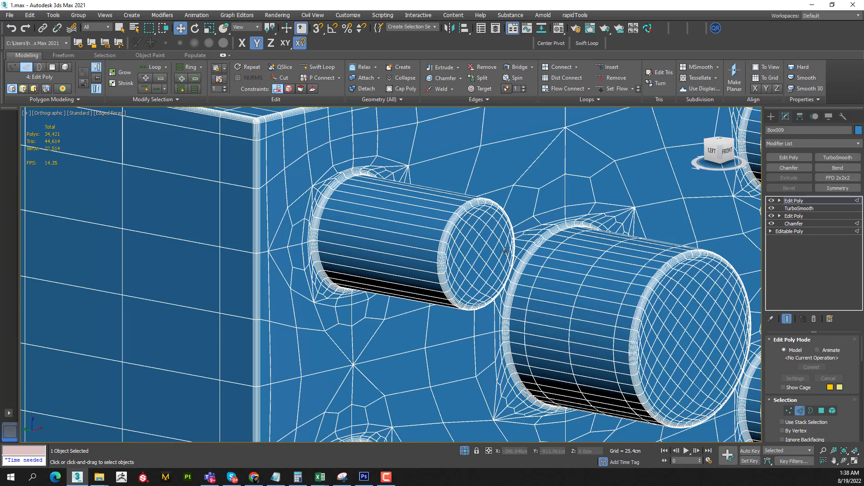
pyautogui.hotkey('alt', 'space')
pyautogui.press('Escape')
# Remove a redundant loop around the right cylinder
pyautogui.click(582, 305)
pyautogui.keyDown('shift'); pyautogui.click(532, 294); pyautogui.keyUp('shift')
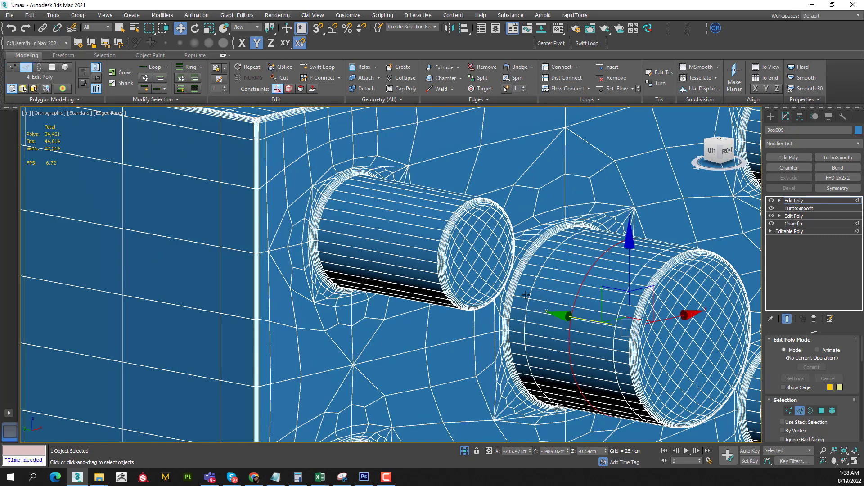
pyautogui.scroll(-2, 619, 312)
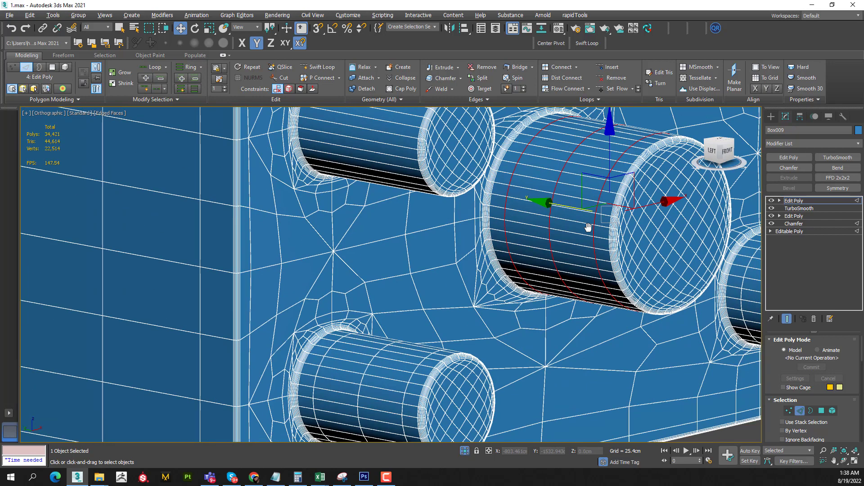
pyautogui.hotkey('ctrl', 'BackSpace')
pyautogui.scroll(3, 303, 291)
pyautogui.scroll(3, 303, 291)
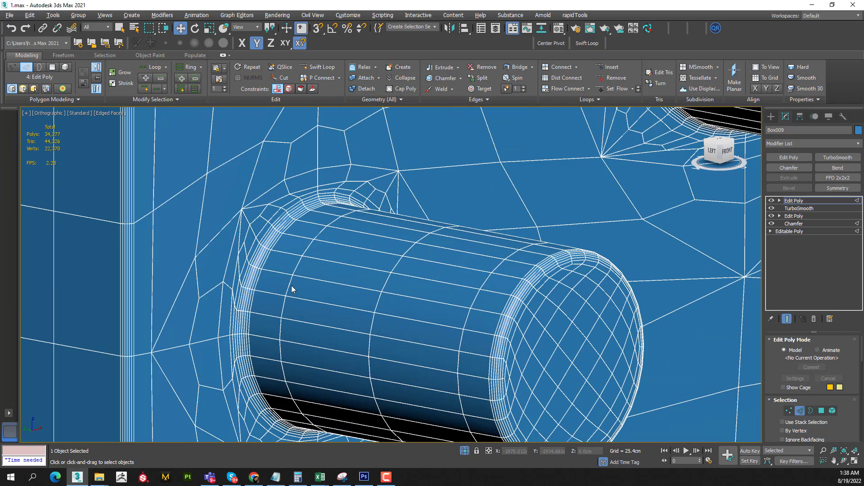
# Select and remove two redundant edge loops around the lower cylinder
pyautogui.doubleClick(291, 286)
pyautogui.keyDown('ctrl'); pyautogui.doubleClick(367, 305); pyautogui.keyUp('ctrl')
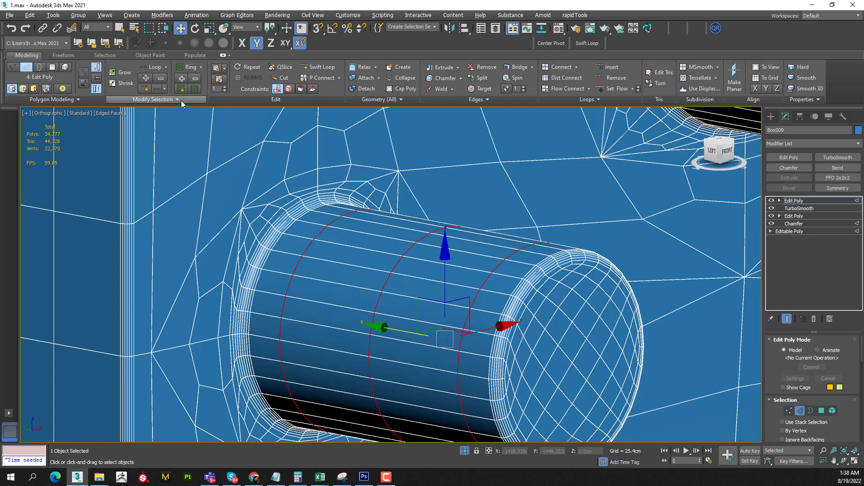
pyautogui.scroll(-3, 391, 206)
pyautogui.moveTo(451, 238)
pyautogui.mouseDown(button='middle')
pyautogui.moveTo(327, 338)
pyautogui.moveTo(322, 382)
pyautogui.mouseUp(button='middle')
pyautogui.scroll(-2, 327, 337)
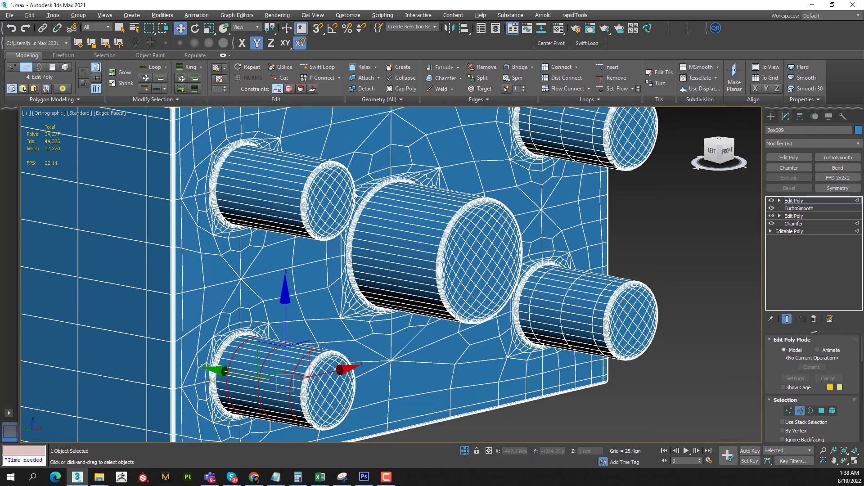
pyautogui.click(155, 99)
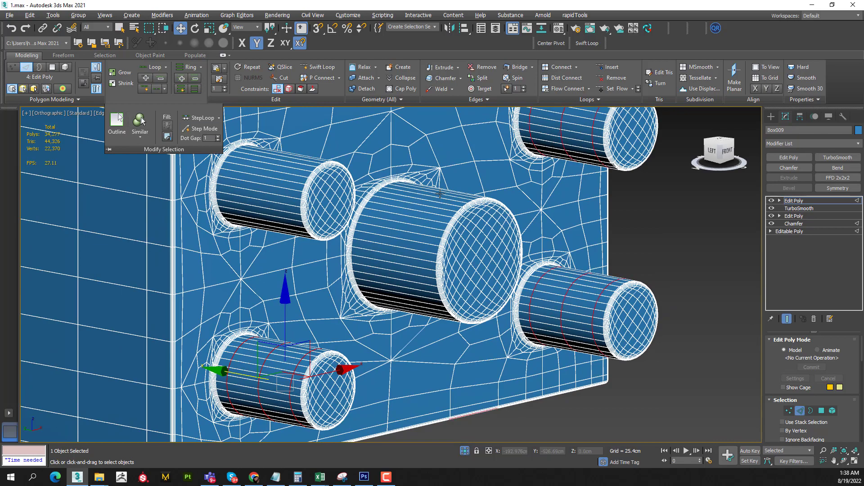
pyautogui.moveTo(519, 202)
pyautogui.mouseDown(button='middle')
pyautogui.moveTo(485, 261)
pyautogui.moveTo(261, 264)
pyautogui.mouseUp(button='middle')
pyautogui.doubleClick(256, 246)
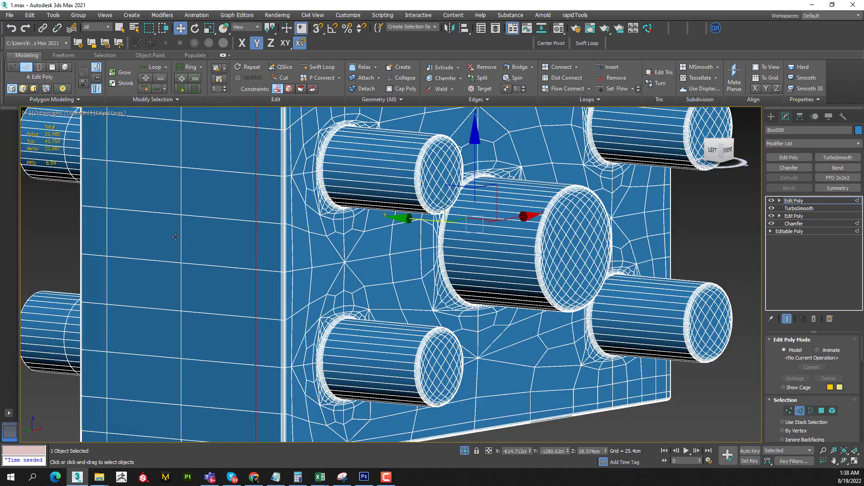
pyautogui.keyDown('ctrl'); pyautogui.doubleClick(182, 234); pyautogui.keyUp('ctrl')
pyautogui.hotkey('ctrl', 'BackSpace')
pyautogui.scroll(-2, 207, 270)
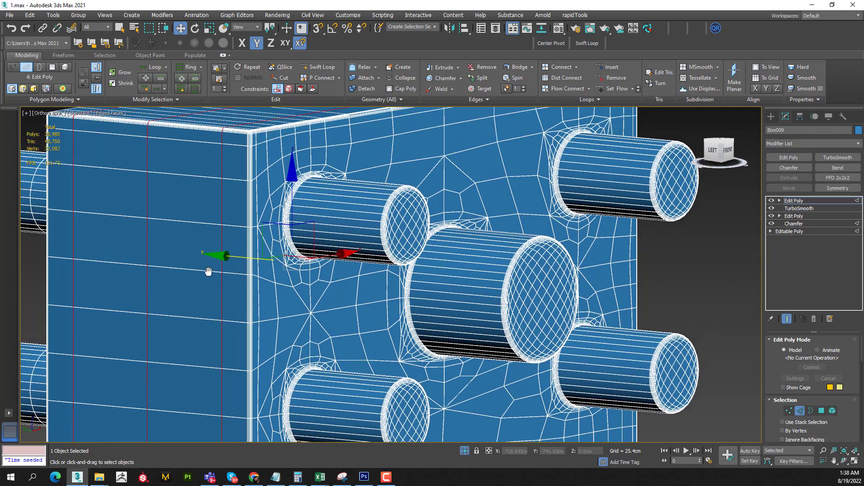
pyautogui.scroll(-3, 315, 266)
pyautogui.scroll(-2, 452, 261)
# In front view, remove the wavy vertical edge loop left of the central boss
pyautogui.moveTo(453, 261)
pyautogui.keyDown('alt'); pyautogui.mouseDown(button='middle')
pyautogui.moveTo(462, 227)
pyautogui.moveTo(407, 261)
pyautogui.mouseUp(button='middle'); pyautogui.keyUp('alt')
pyautogui.press('2')
pyautogui.scroll(2, 407, 260)
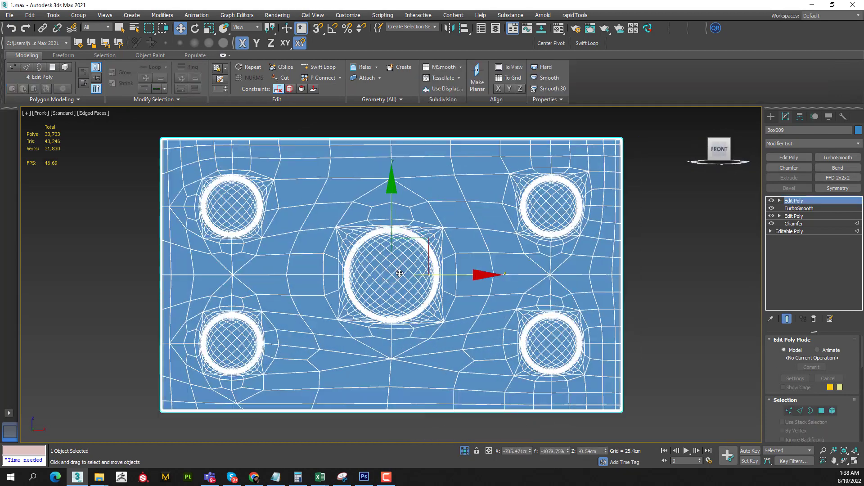
pyautogui.scroll(-2, 407, 260)
pyautogui.press('f')
pyautogui.press('2')
pyautogui.scroll(2, 318, 306)
pyautogui.doubleClick(317, 306)
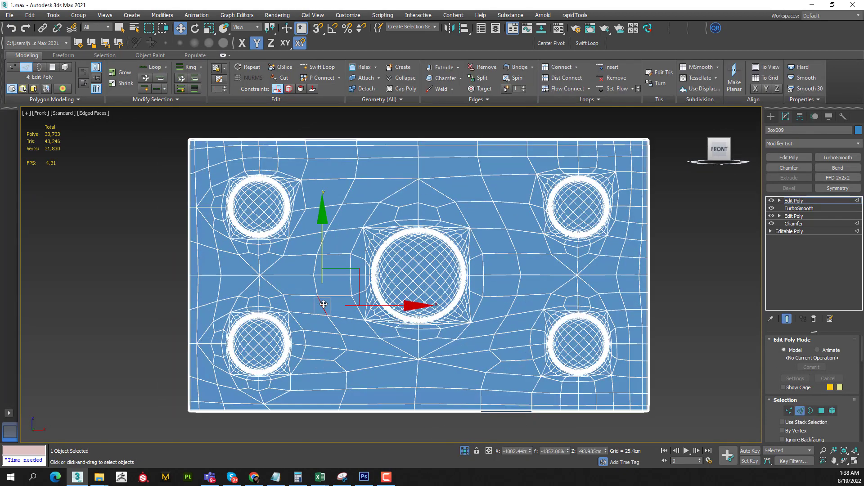
pyautogui.click(334, 366)
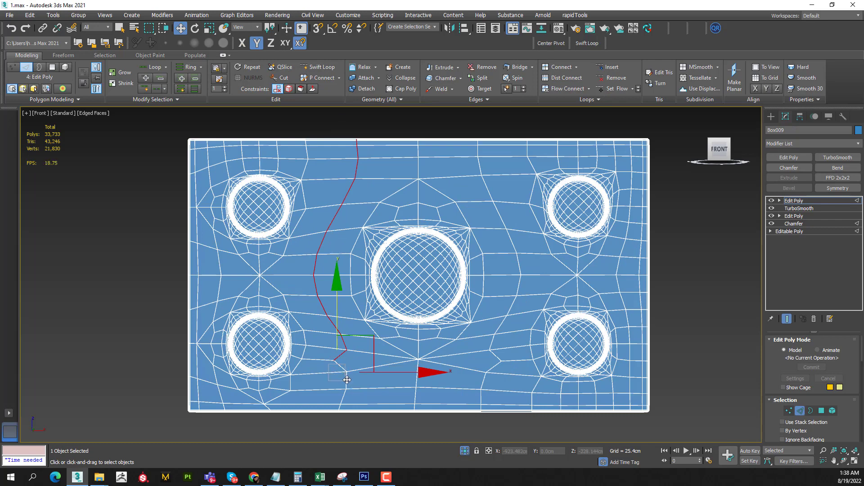
pyautogui.click(346, 386)
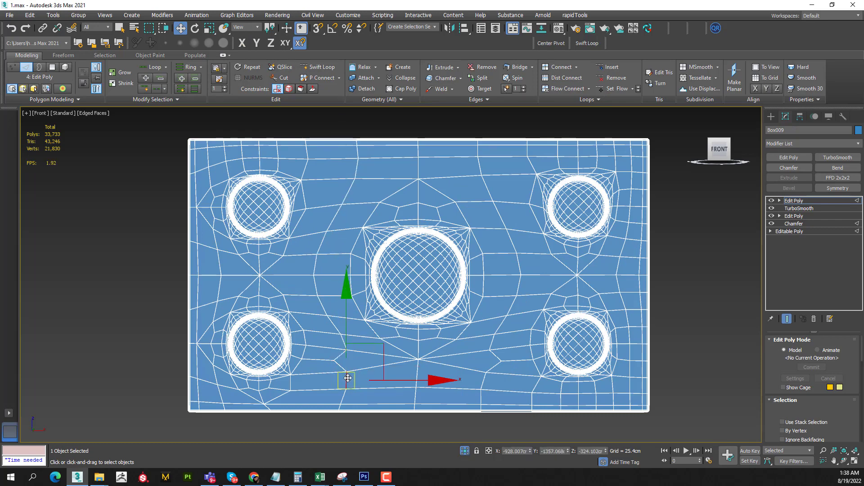
pyautogui.doubleClick(343, 342)
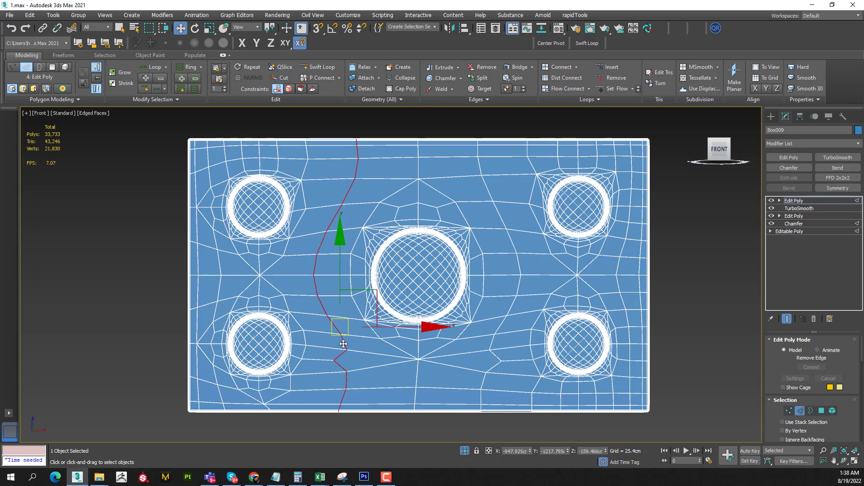
pyautogui.hotkey('ctrl', 'BackSpace')
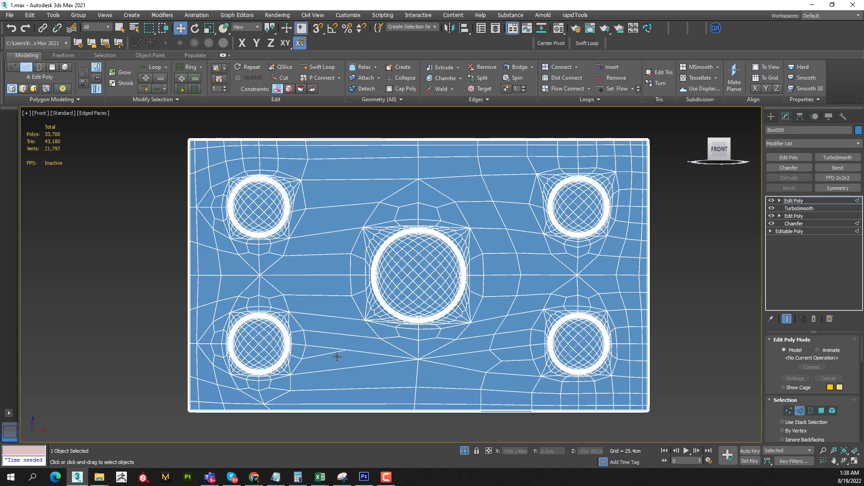
# Check the smoothed surface without wireframe, then switch to polygon selection
pyautogui.press('F4')
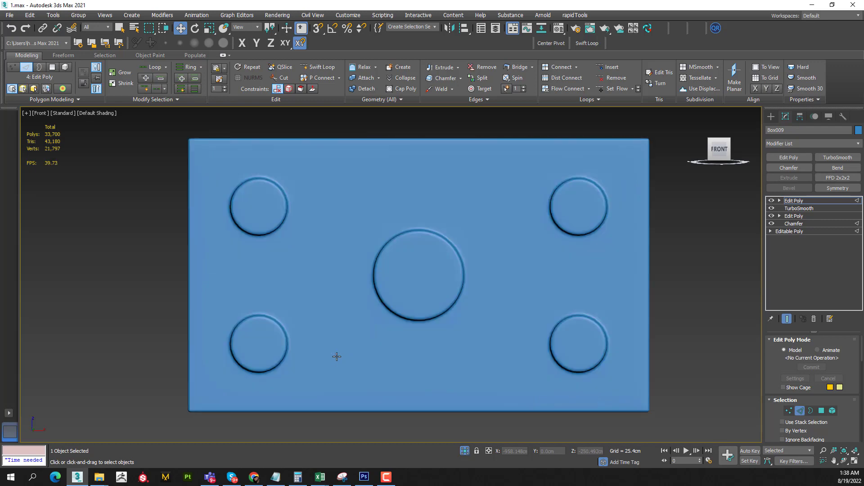
pyautogui.press('F4')
pyautogui.press('4')
pyautogui.scroll(2, 337, 353)
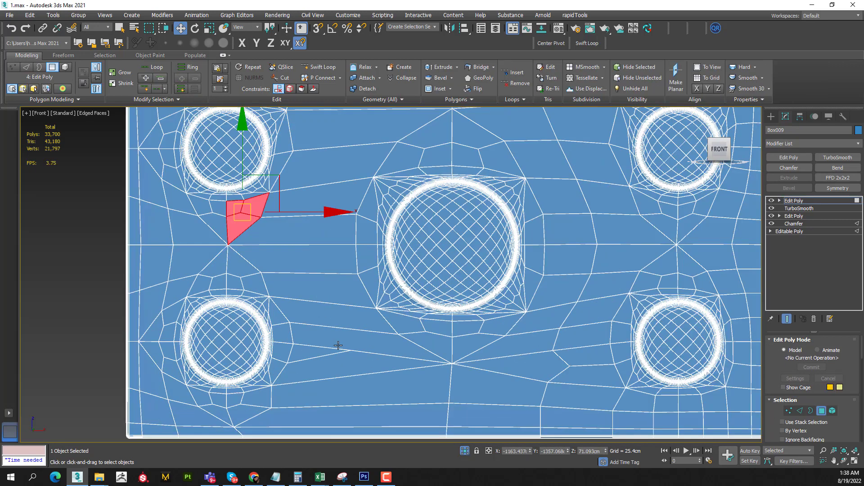
# Select the long polygon below the centre boss, test selecting n-sided polygons, then undo
pyautogui.click(366, 339)
pyautogui.click(116, 56)
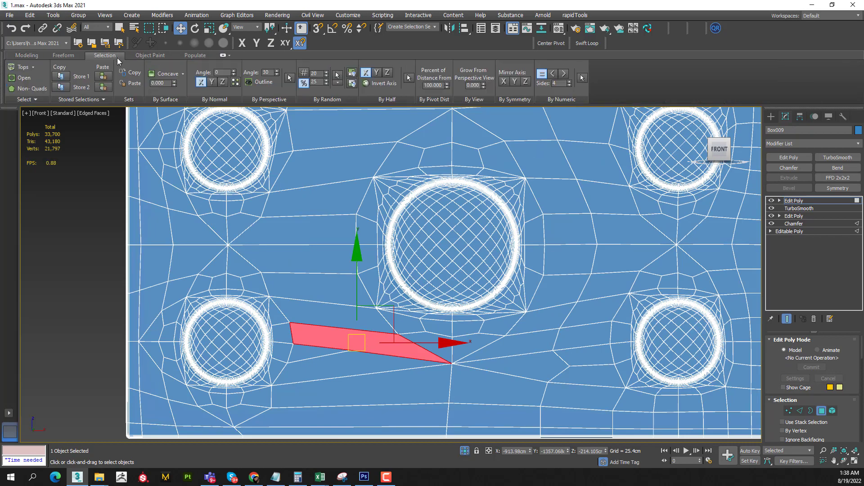
pyautogui.click(564, 74)
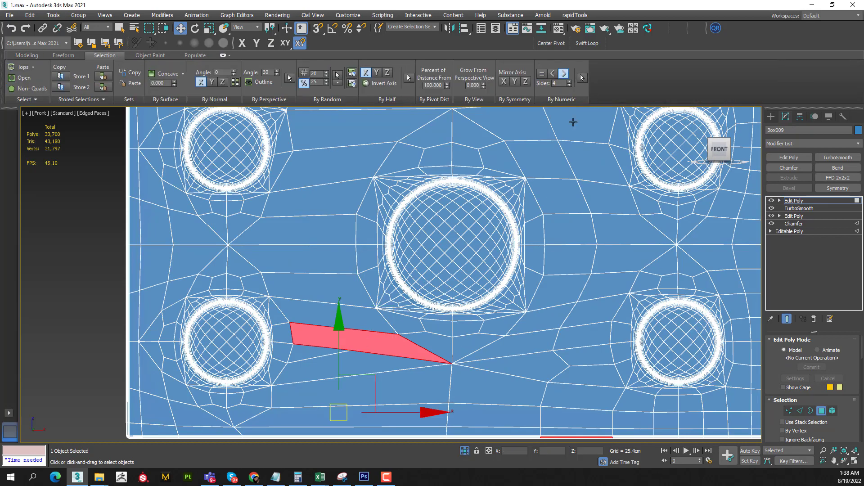
pyautogui.press('z')
pyautogui.scroll(5, 418, 346)
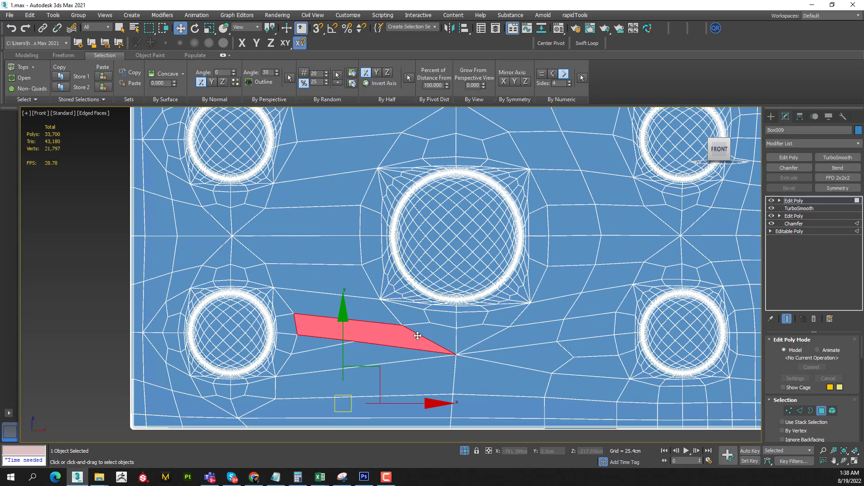
pyautogui.hotkey('ctrl', 'z')
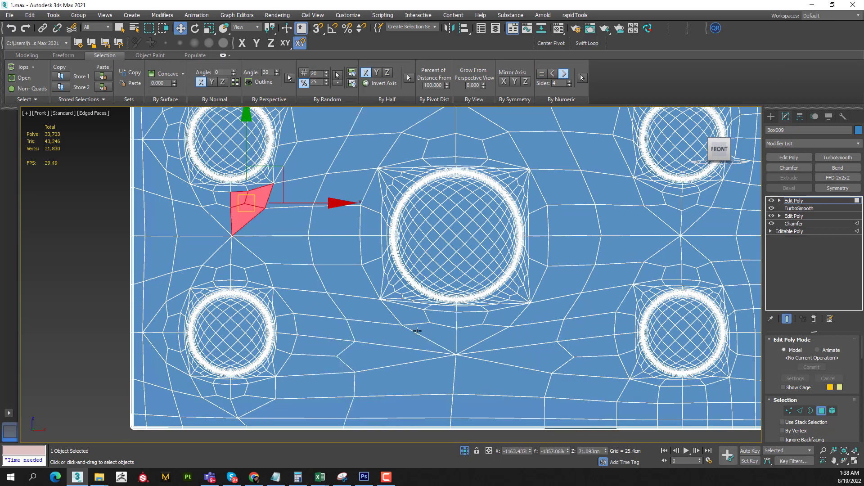
# Inspect a vertex on the block's bottom edge in vertex mode, then deselect it
pyautogui.press('4')
pyautogui.press('4')
pyautogui.scroll(-3, 579, 337)
pyautogui.scroll(-2, 579, 338)
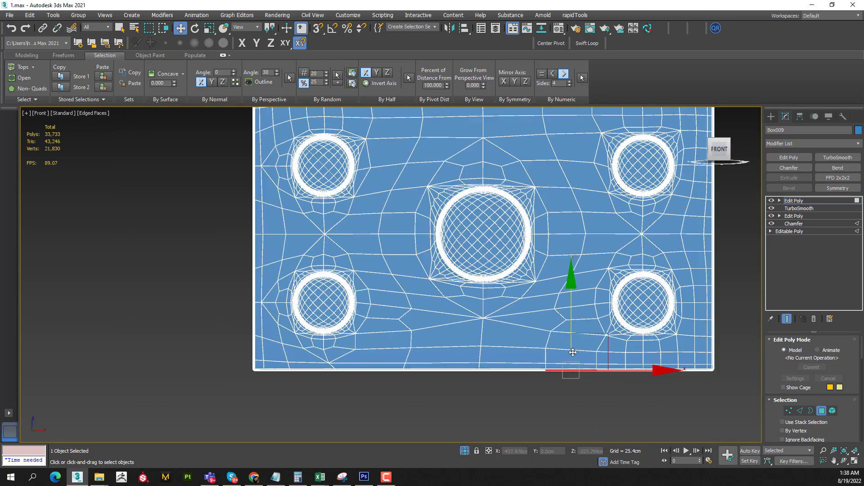
pyautogui.keyDown('alt'); pyautogui.moveTo(579, 338); pyautogui.dragTo(574, 331, button='middle'); pyautogui.keyUp('alt')
pyautogui.scroll(4, 585, 311)
pyautogui.scroll(5, 615, 298)
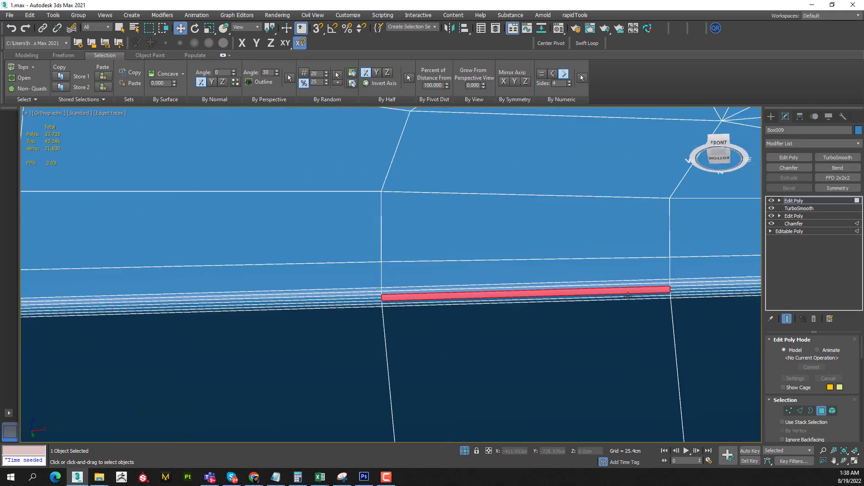
pyautogui.press('1')
pyautogui.scroll(2, 547, 298)
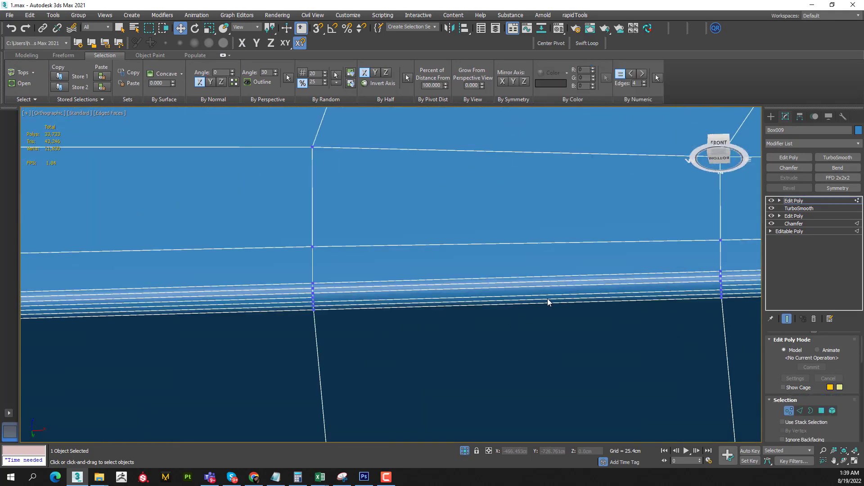
pyautogui.click(314, 298)
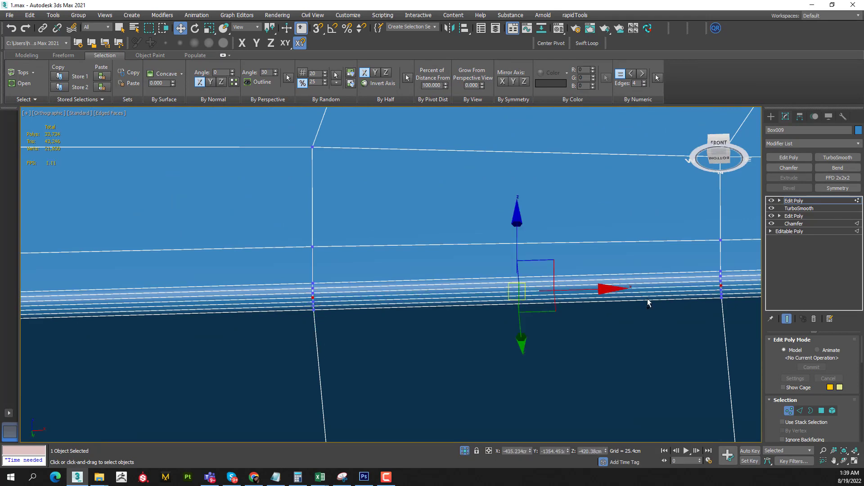
pyautogui.click(624, 302)
pyautogui.press('1')
# Return to the Front view and turn on Edged Faces (F4) to show wireframe edges
pyautogui.scroll(-4, 607, 292)
pyautogui.press('f')
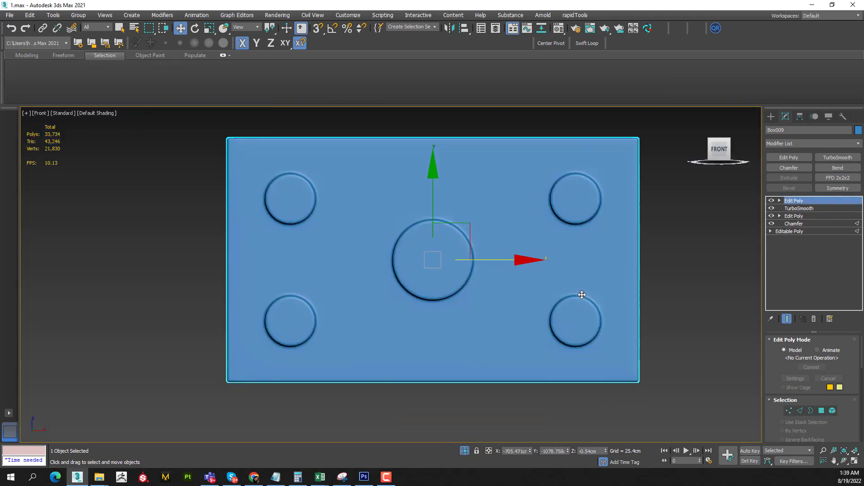
pyautogui.scroll(1, 578, 295)
pyautogui.press('4')
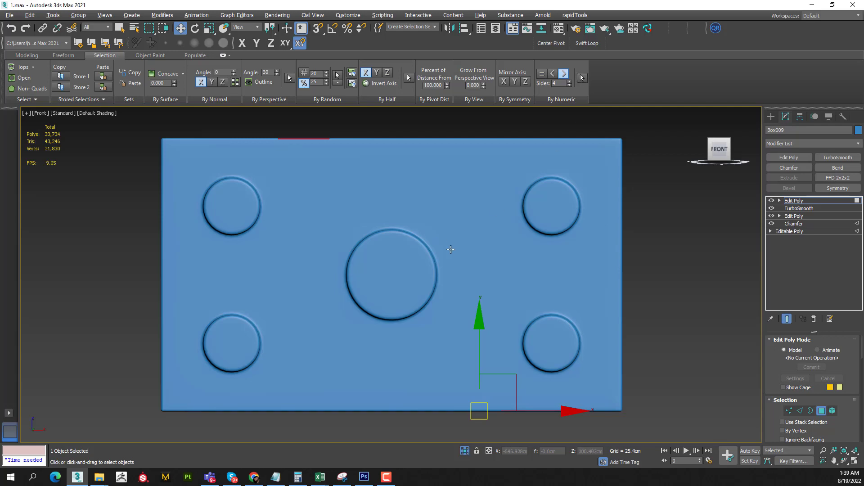
pyautogui.keyDown('alt'); pyautogui.moveTo(468, 257); pyautogui.dragTo(405, 234, button='middle'); pyautogui.keyUp('alt')
pyautogui.scroll(3, 316, 252)
pyautogui.press('F4')
pyautogui.scroll(2, 257, 269)
# Inspect a vertex on the top edge loop, then return to Front view at object level
pyautogui.press('1')
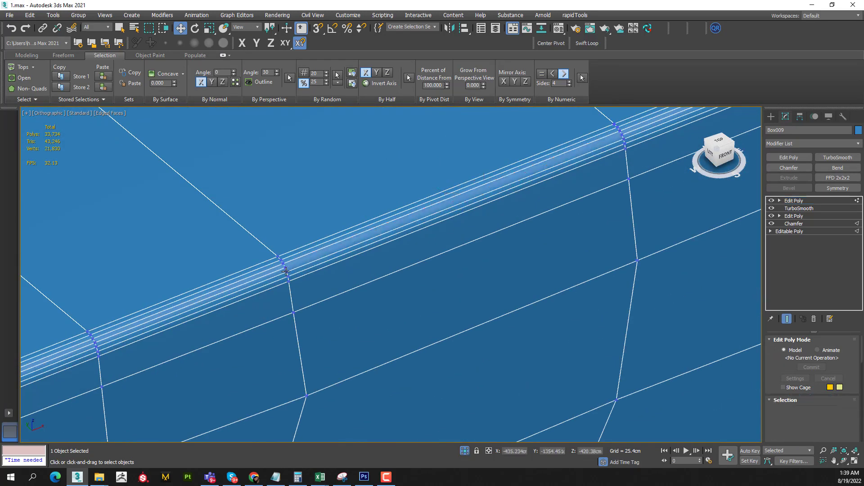
pyautogui.click(285, 267)
pyautogui.scroll(1, 603, 165)
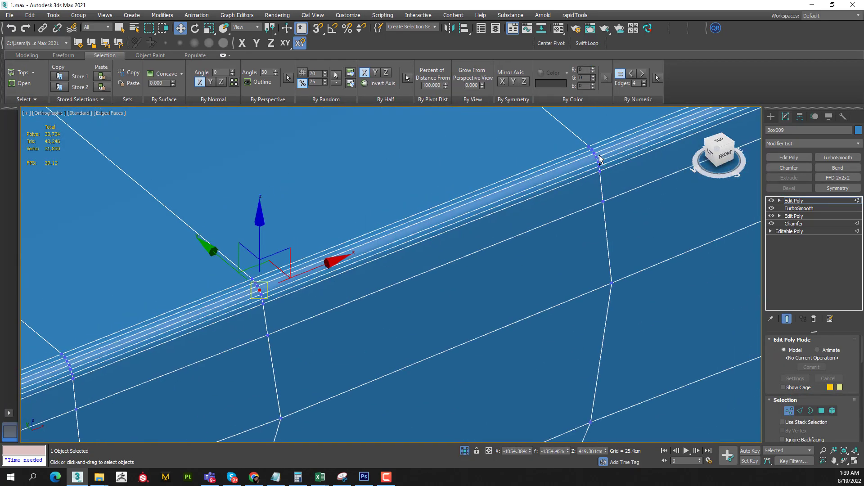
pyautogui.scroll(-2, 599, 160)
pyautogui.press('f')
pyautogui.press('1')
pyautogui.scroll(5, 534, 289)
# Pan and zoom to centre the whole plate in the Front view
pyautogui.moveTo(534, 289); pyautogui.dragTo(479, 230, button='middle')
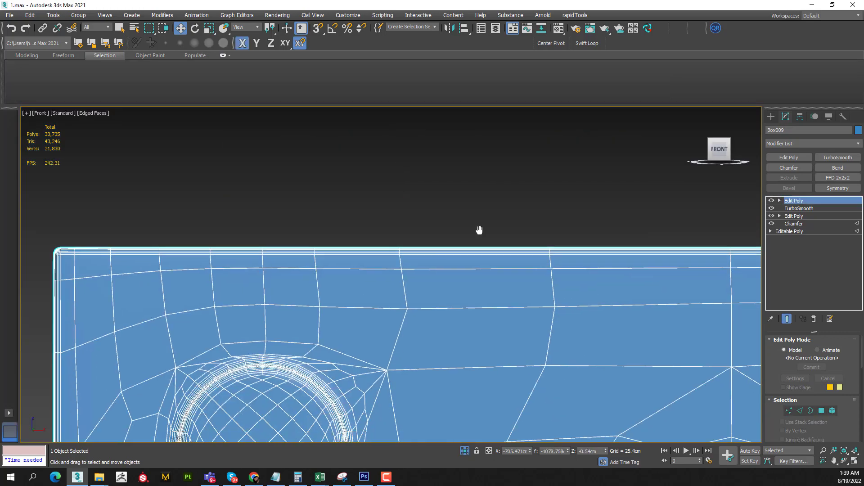
pyautogui.scroll(-5, 479, 230)
pyautogui.scroll(1, 558, 280)
pyautogui.moveTo(558, 245); pyautogui.dragTo(462, 214, button='middle')
pyautogui.scroll(-1, 529, 214)
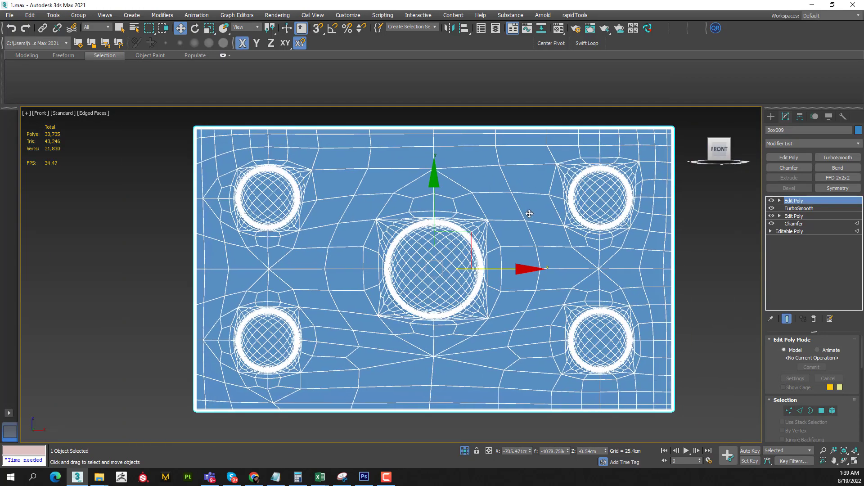
pyautogui.scroll(-3, 529, 213)
# Shift-drag a copy of the plate above the original, confirm the clone, and isolate it (Alt+Q)
pyautogui.keyDown('shift'); pyautogui.moveTo(466, 273); pyautogui.dragTo(469, 147); pyautogui.keyUp('shift')
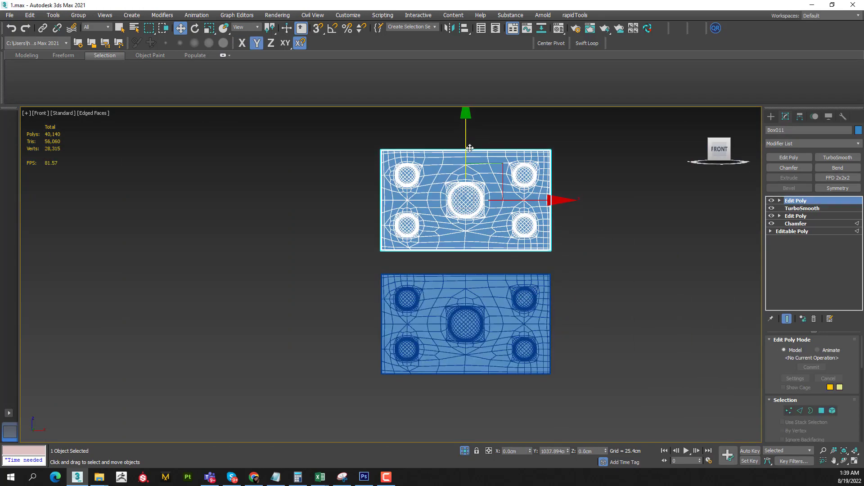
pyautogui.click(438, 276)
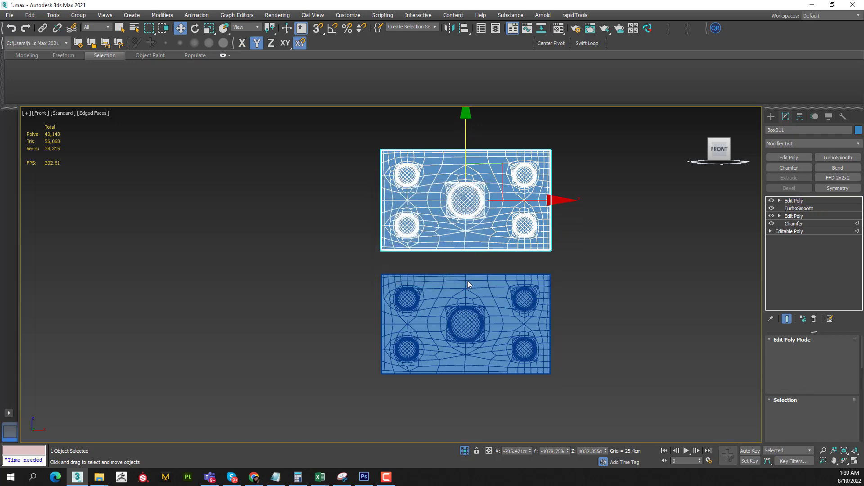
pyautogui.hotkey('alt', 'q')
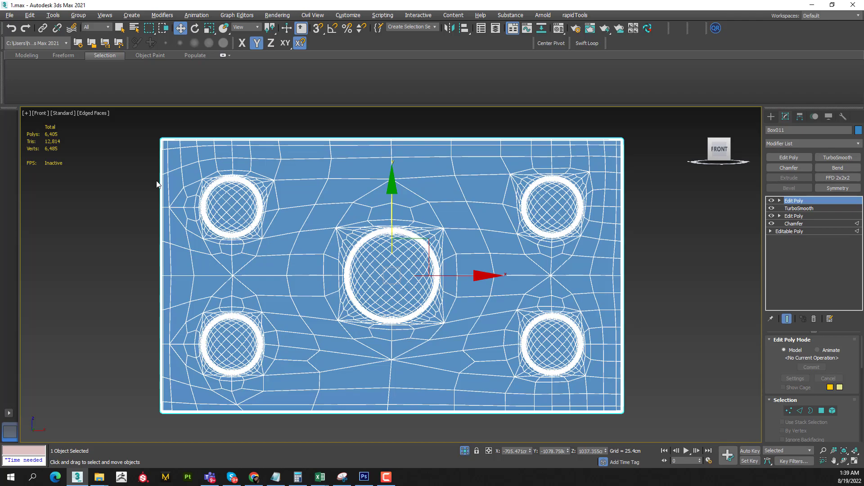
# Orbit around the isolated copy to inspect the bosses and top edge mesh
pyautogui.moveTo(293, 325)
pyautogui.mouseDown(button='middle')
pyautogui.moveTo(312, 339)
pyautogui.moveTo(398, 314)
pyautogui.mouseUp(button='middle')
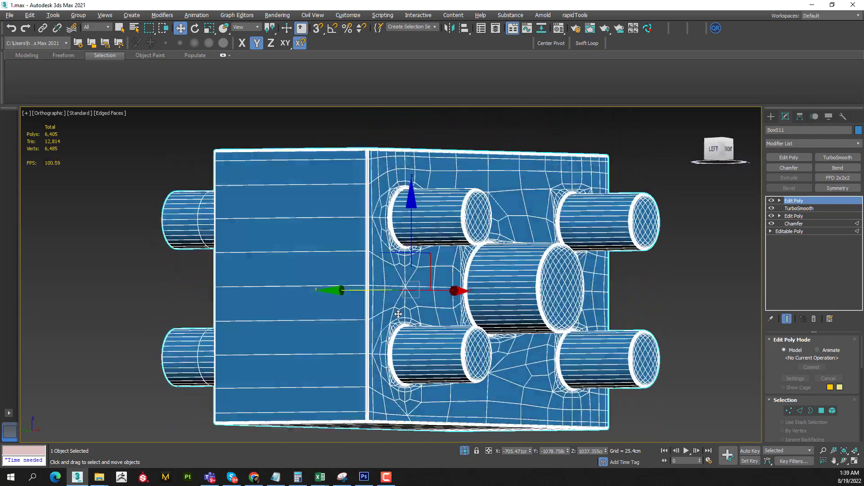
pyautogui.press('f')
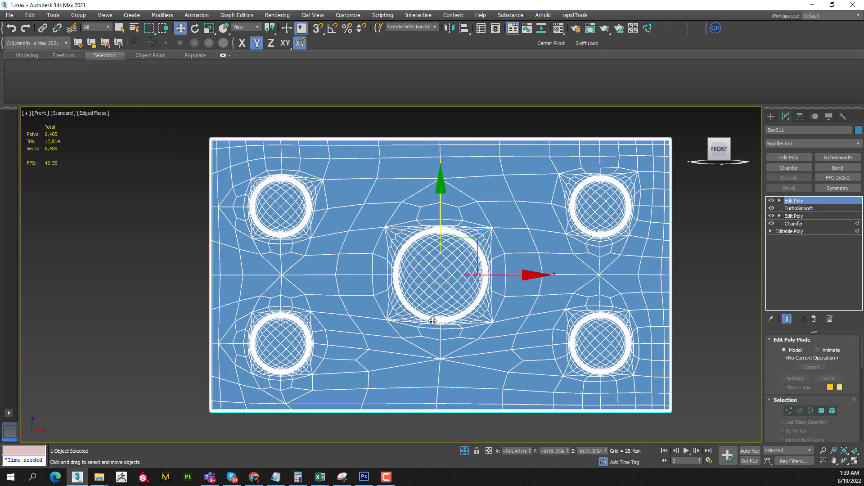
pyautogui.moveTo(433, 321)
pyautogui.keyDown('alt'); pyautogui.mouseDown(button='middle')
pyautogui.moveTo(463, 309)
pyautogui.moveTo(415, 303)
pyautogui.mouseUp(button='middle'); pyautogui.keyUp('alt')
pyautogui.scroll(5, 459, 307)
pyautogui.scroll(3, 457, 300)
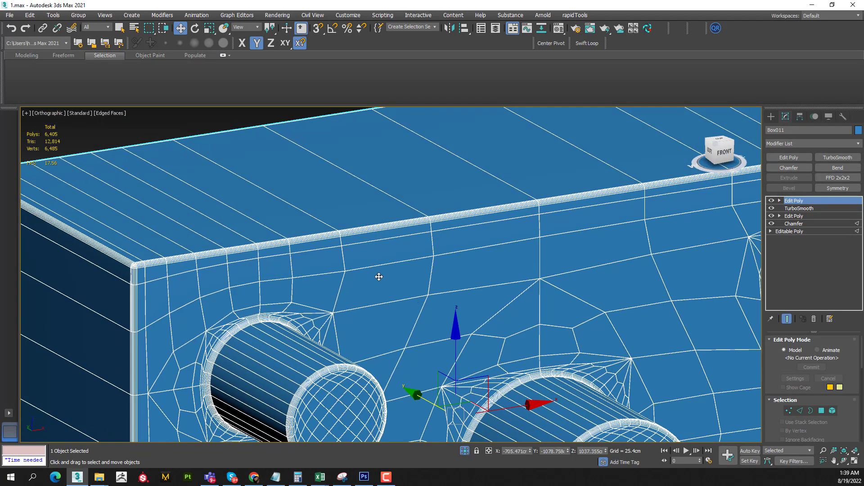
pyautogui.keyDown('alt'); pyautogui.moveTo(332, 252); pyautogui.dragTo(327, 263, button='middle'); pyautogui.keyUp('alt')
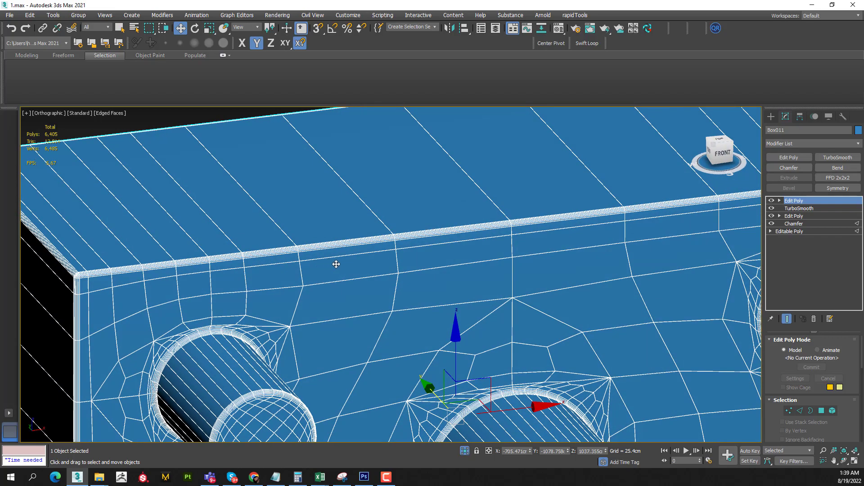
# Collapse the three bunched vertices on the top edge above a boss into one
pyautogui.press('f')
pyautogui.press('1')
pyautogui.moveTo(312, 175); pyautogui.dragTo(368, 260, button='middle')
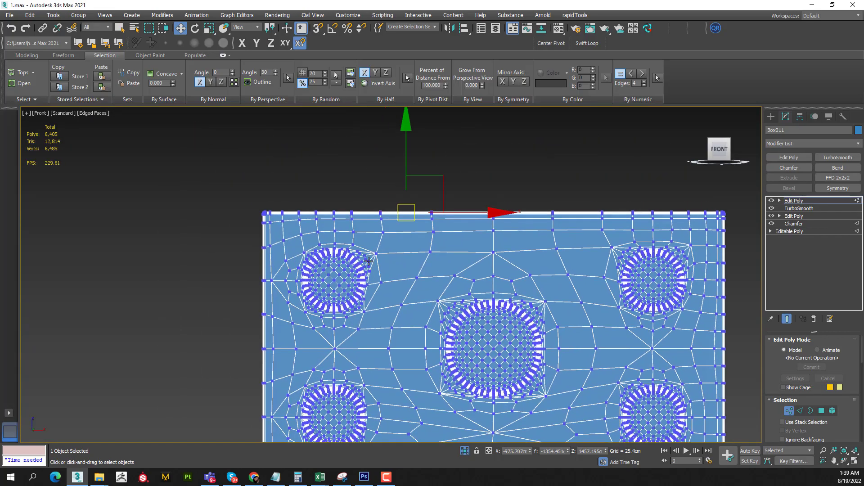
pyautogui.scroll(4, 368, 261)
pyautogui.moveTo(351, 224)
pyautogui.keyDown('alt'); pyautogui.mouseDown(button='middle')
pyautogui.moveTo(358, 245)
pyautogui.moveTo(431, 244)
pyautogui.mouseUp(button='middle'); pyautogui.keyUp('alt')
pyautogui.click(453, 246)
pyautogui.keyDown('ctrl'); pyautogui.click(382, 250); pyautogui.keyUp('ctrl')
pyautogui.keyDown('ctrl'); pyautogui.click(312, 255); pyautogui.keyUp('ctrl')
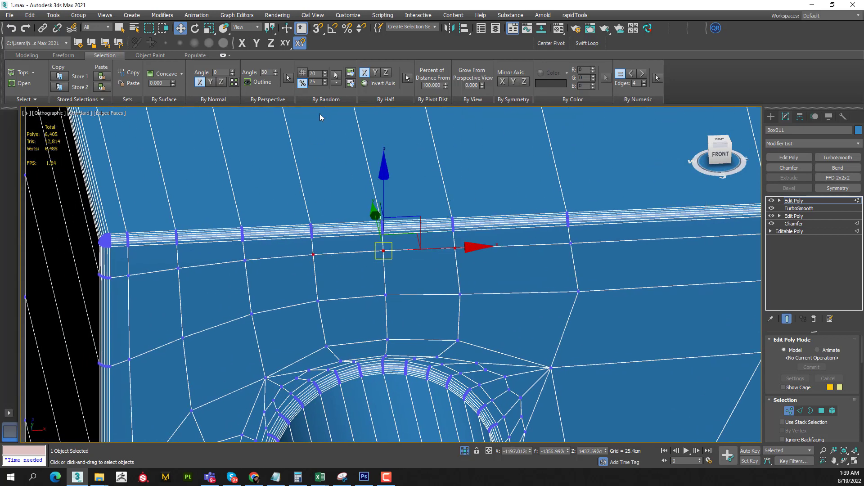
pyautogui.click(31, 56)
pyautogui.click(403, 78)
# Remove the two edge runs leading from the merged vertex
pyautogui.moveTo(396, 212); pyautogui.dragTo(393, 226, button='middle')
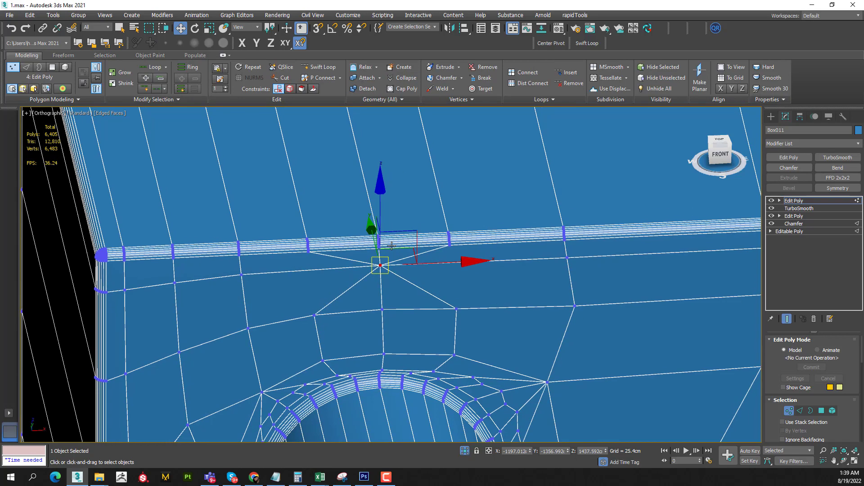
pyautogui.press('2')
pyautogui.doubleClick(333, 256)
pyautogui.keyDown('ctrl'); pyautogui.click(417, 256); pyautogui.keyUp('ctrl')
pyautogui.scroll(-5, 417, 256)
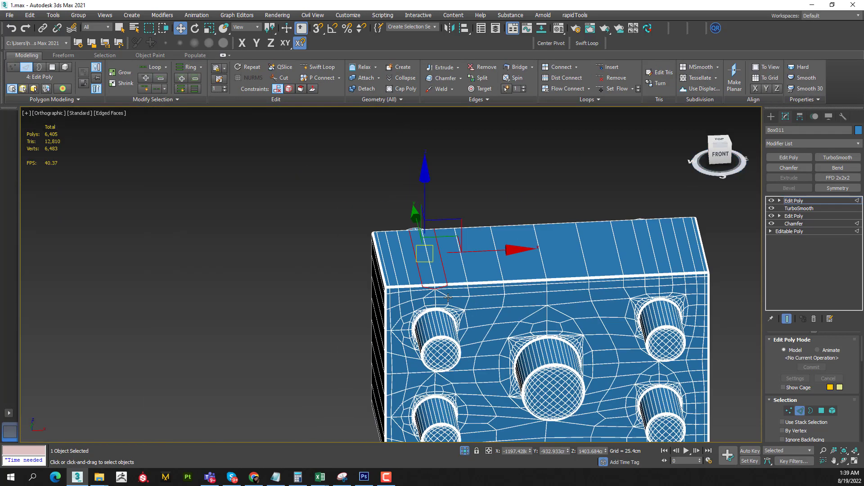
pyautogui.scroll(-4, 428, 250)
pyautogui.scroll(4, 438, 243)
pyautogui.scroll(5, 438, 244)
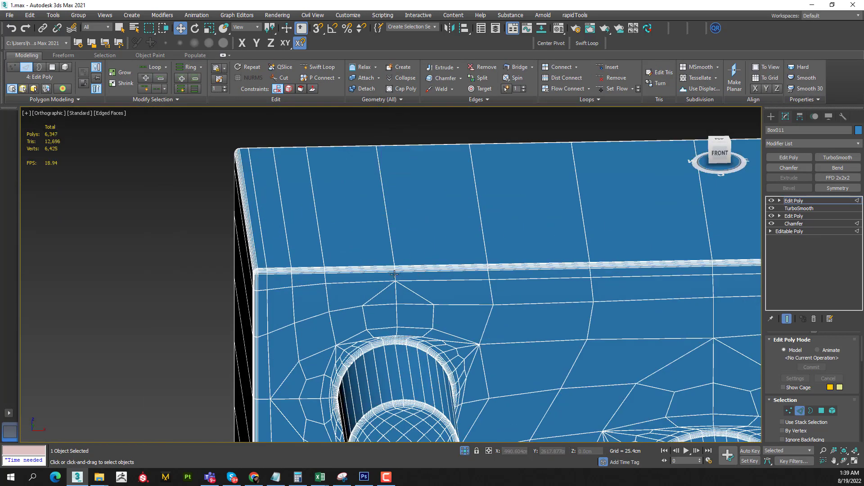
pyautogui.scroll(5, 418, 273)
pyautogui.press('BackSpace')
# Collapse the two end vertices of the thin polygon strip below the top edge
pyautogui.press('4')
pyautogui.click(273, 336)
pyautogui.moveTo(273, 336)
pyautogui.keyDown('alt'); pyautogui.mouseDown(button='middle')
pyautogui.moveTo(466, 319)
pyautogui.moveTo(387, 286)
pyautogui.moveTo(260, 279)
pyautogui.moveTo(374, 306)
pyautogui.moveTo(366, 286)
pyautogui.mouseUp(button='middle'); pyautogui.keyUp('alt')
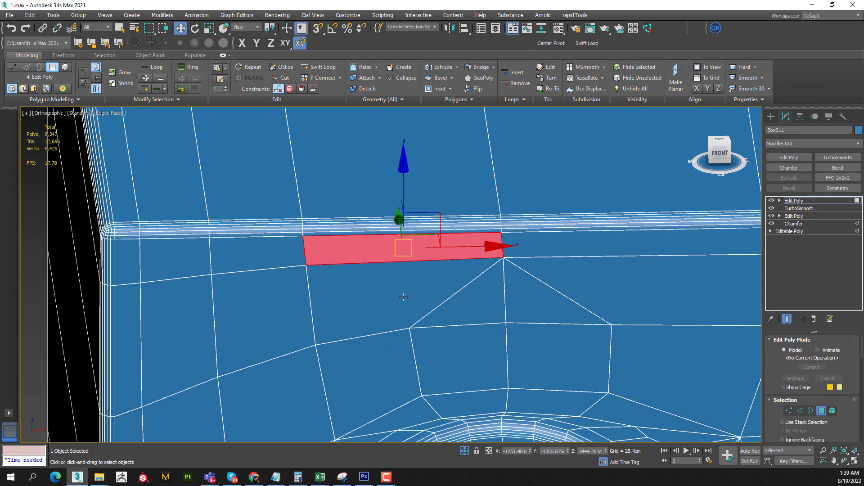
pyautogui.press('1')
pyautogui.click(410, 328)
pyautogui.keyDown('ctrl'); pyautogui.click(506, 324); pyautogui.keyUp('ctrl')
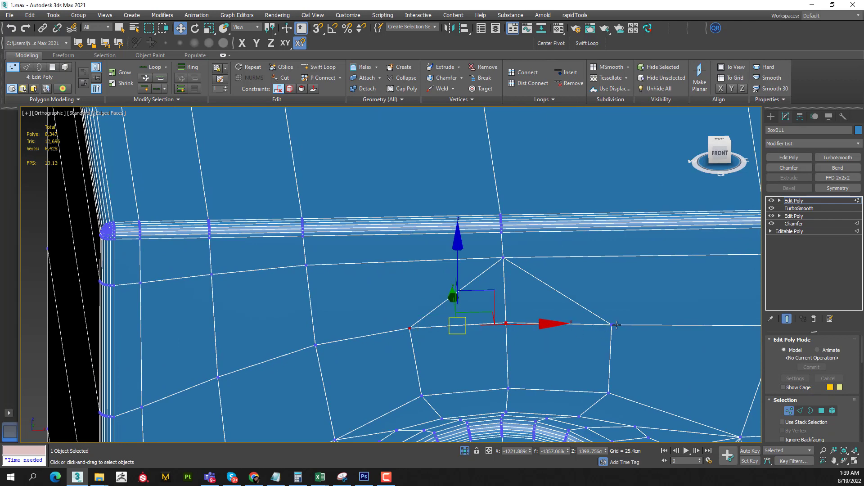
pyautogui.click(402, 77)
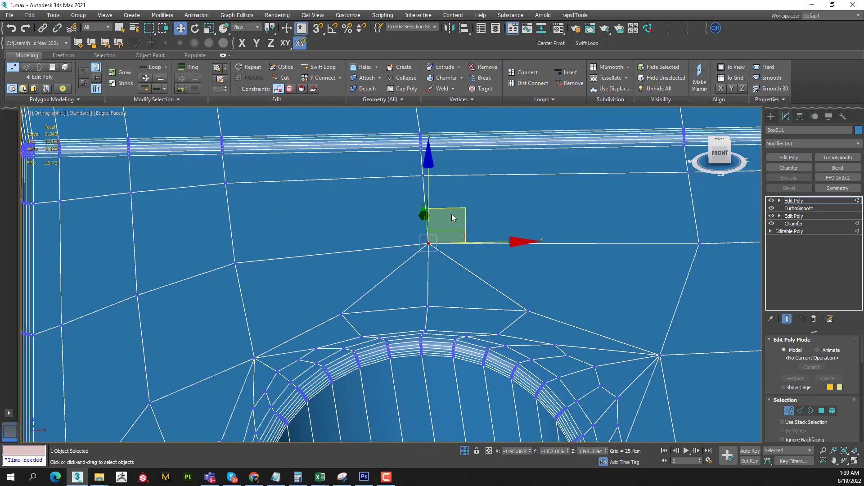
# Exit vertex mode and frame the whole block in the Front view
pyautogui.press('1')
pyautogui.press('f')
pyautogui.press('z')
pyautogui.press('F4')
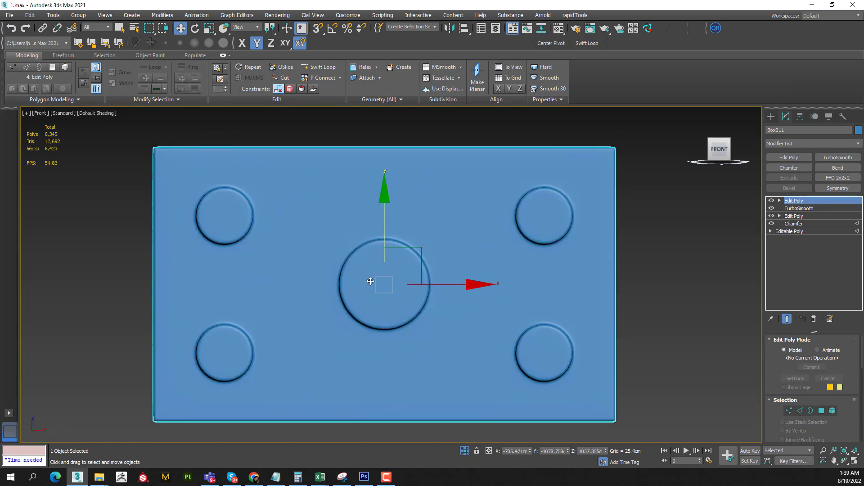
pyautogui.keyDown('alt'); pyautogui.moveTo(485, 312); pyautogui.dragTo(429, 290, button='middle'); pyautogui.keyUp('alt')
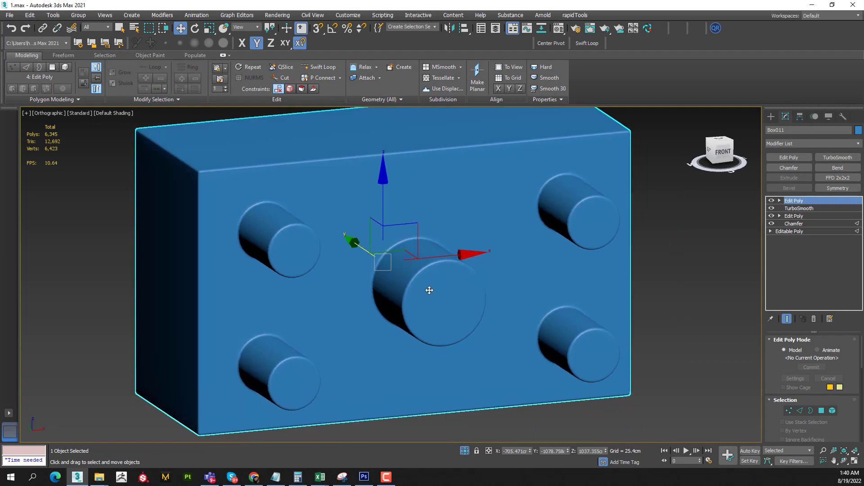
pyautogui.press('F4')
pyautogui.press('F4')
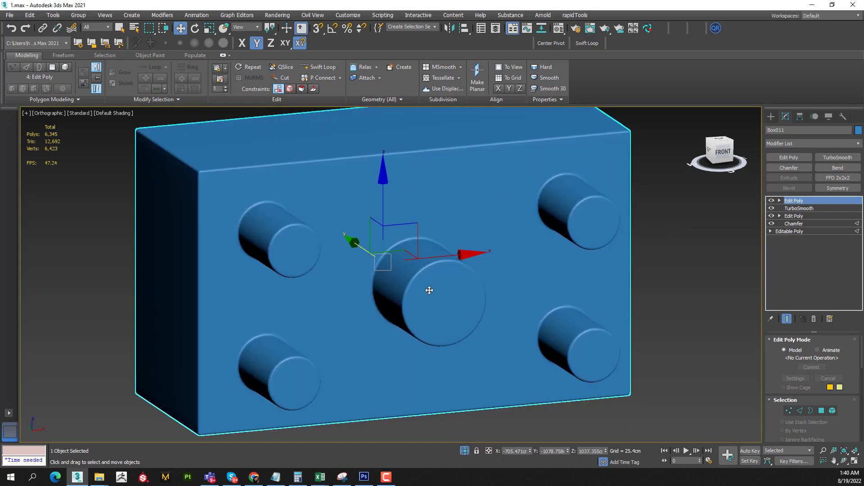